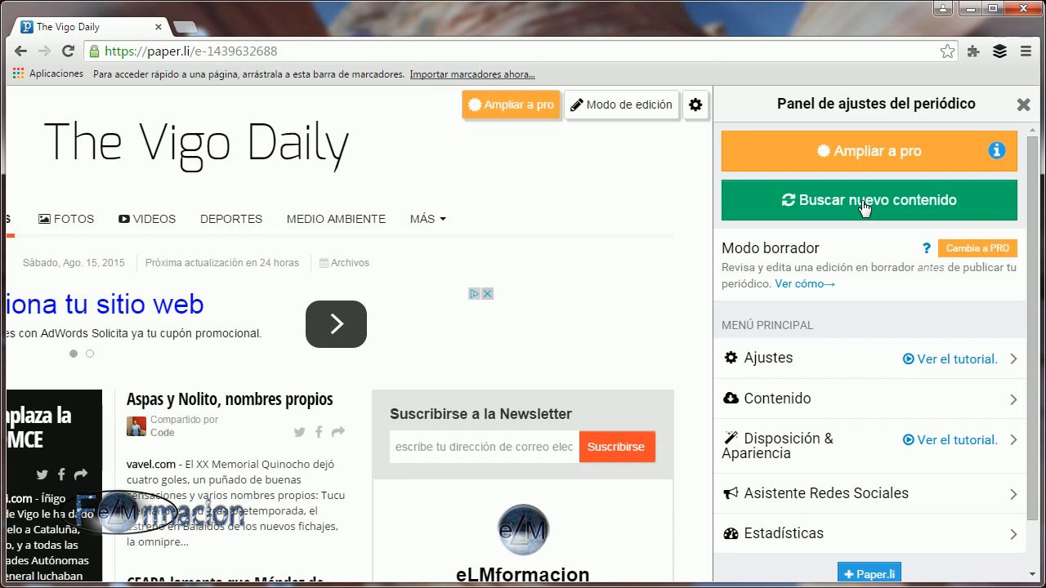
Run the search for new content for the newspaper and confirm it.
{"action": "left_click", "coordinate": [864, 205]}
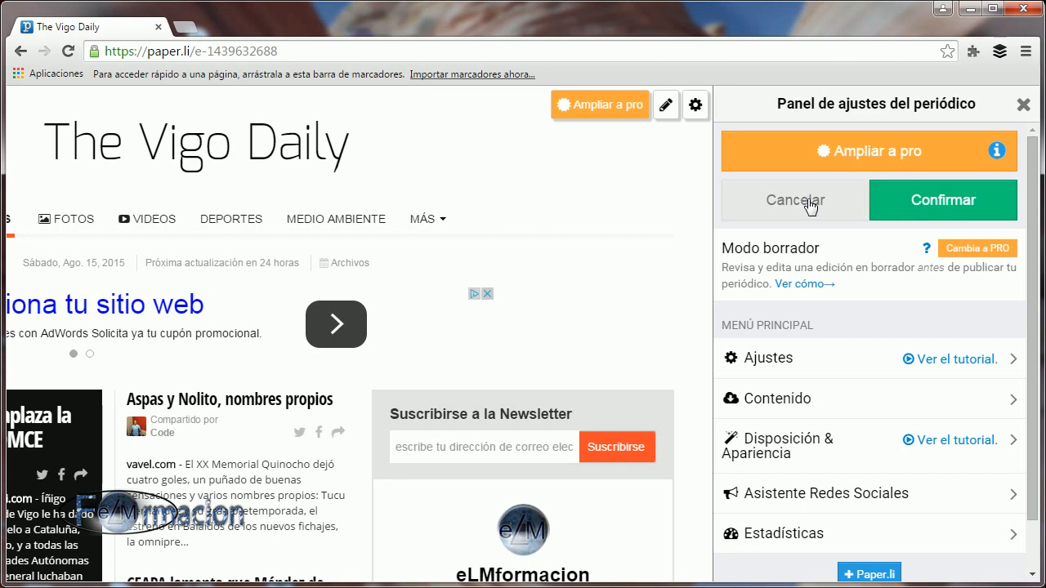
{"action": "left_click", "coordinate": [918, 200]}
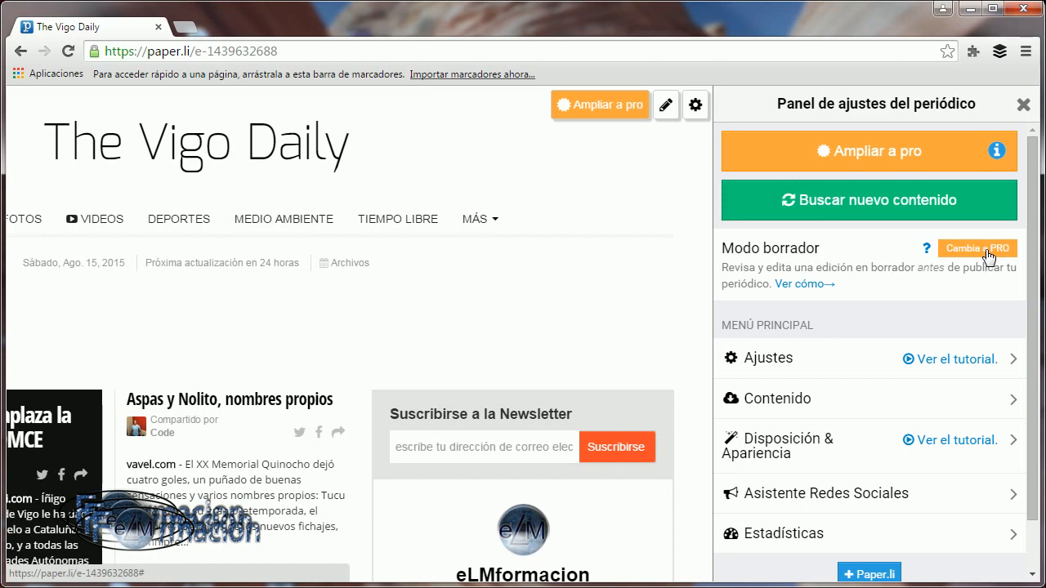
Change the newspaper's title to "Diario de Vigo" in its settings and save it.
{"action": "scroll", "coordinate": [987, 257], "scroll_direction": "down", "scroll_amount": 1}
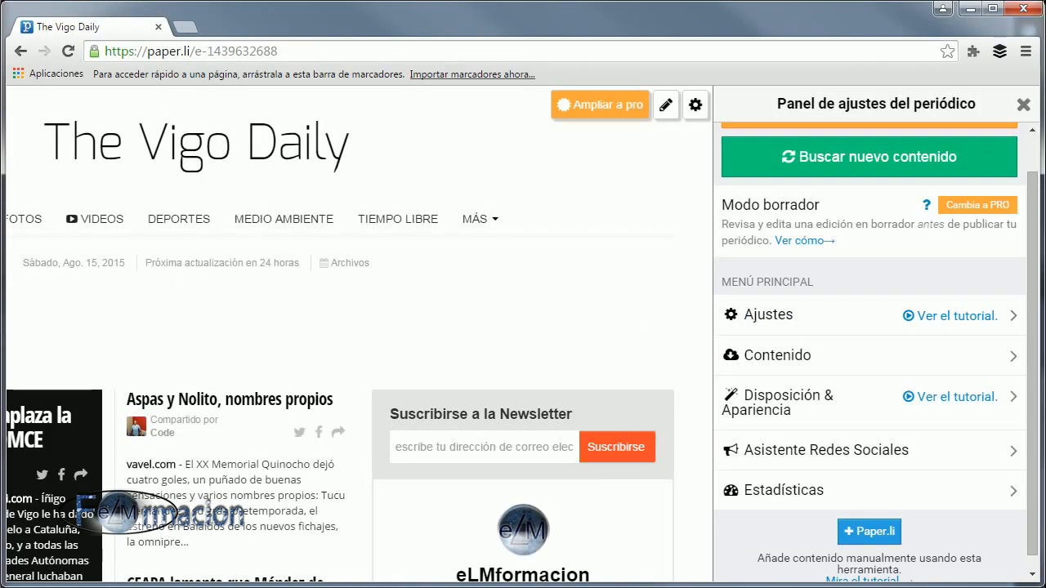
{"action": "left_click", "coordinate": [783, 319]}
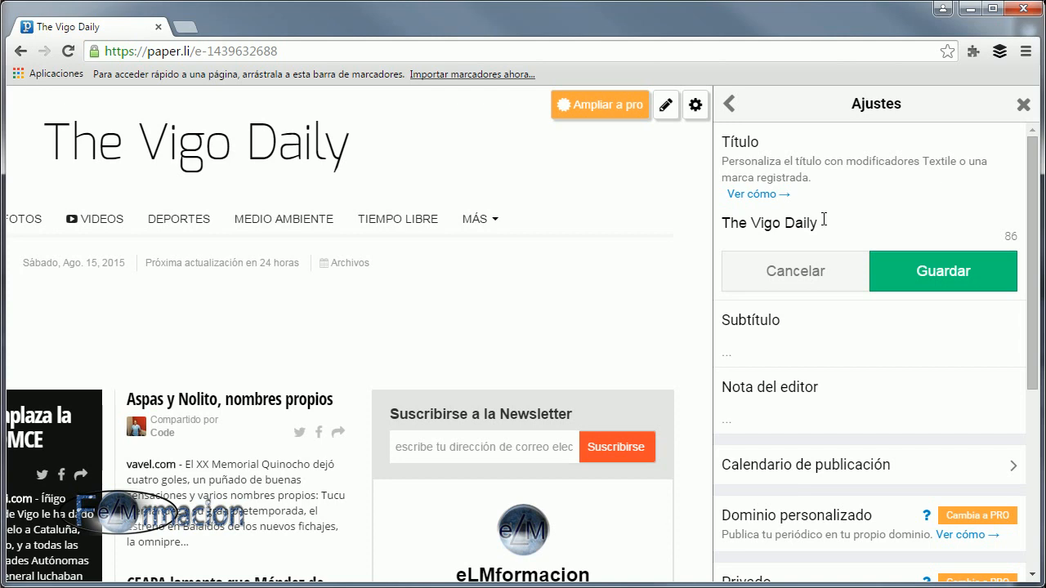
{"action": "left_click", "coordinate": [790, 224]}
{"action": "left_click", "coordinate": [818, 224]}
{"action": "left_click_drag", "start_coordinate": [818, 224], "coordinate": [722, 224]}
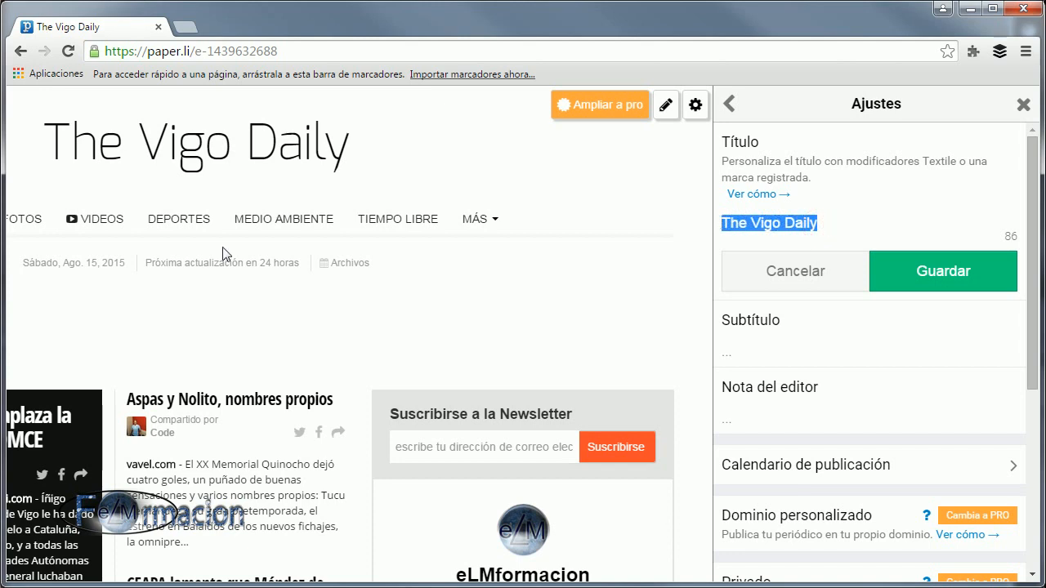
{"action": "type", "text": "Diario de Vigo"}
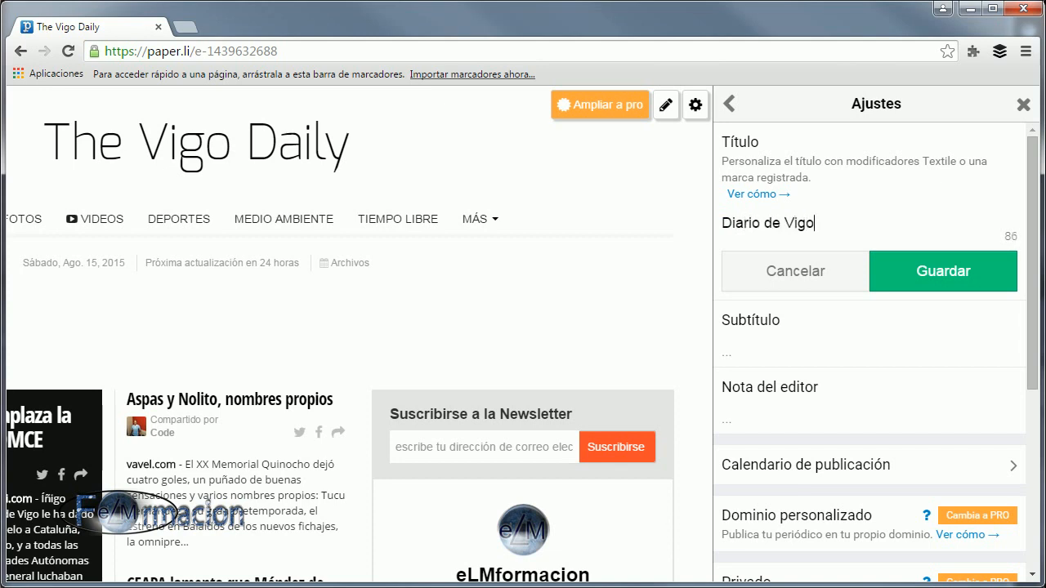
{"action": "left_click", "coordinate": [945, 278]}
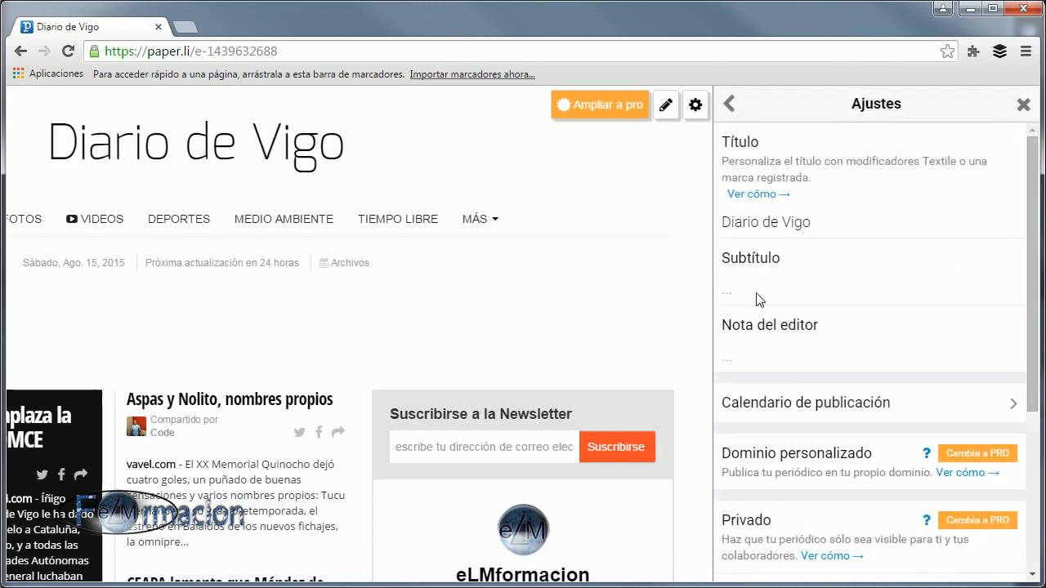
{"action": "left_click", "coordinate": [758, 300]}
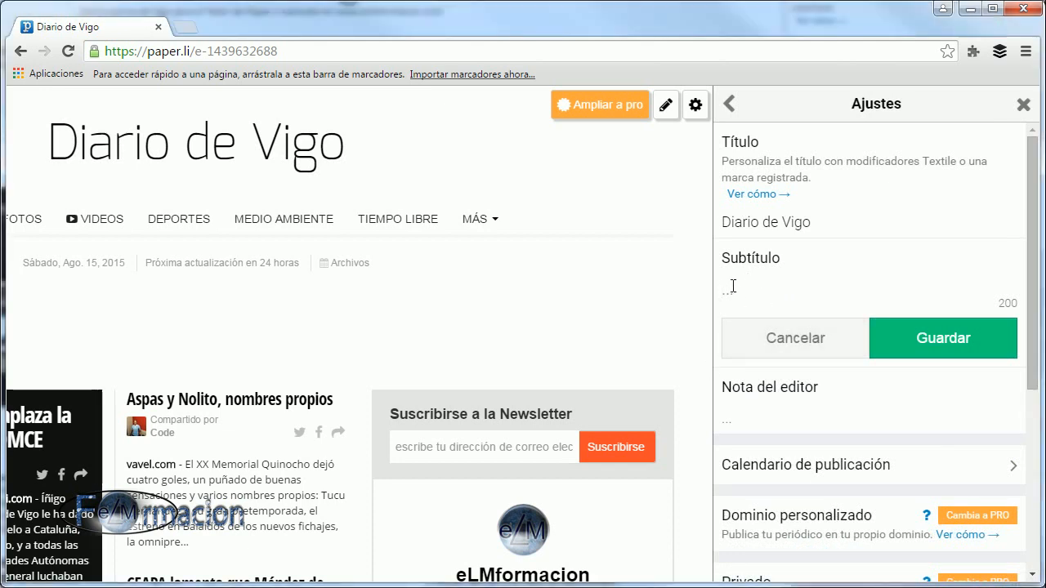
{"action": "left_click", "coordinate": [730, 287]}
{"action": "right_click", "coordinate": [727, 288]}
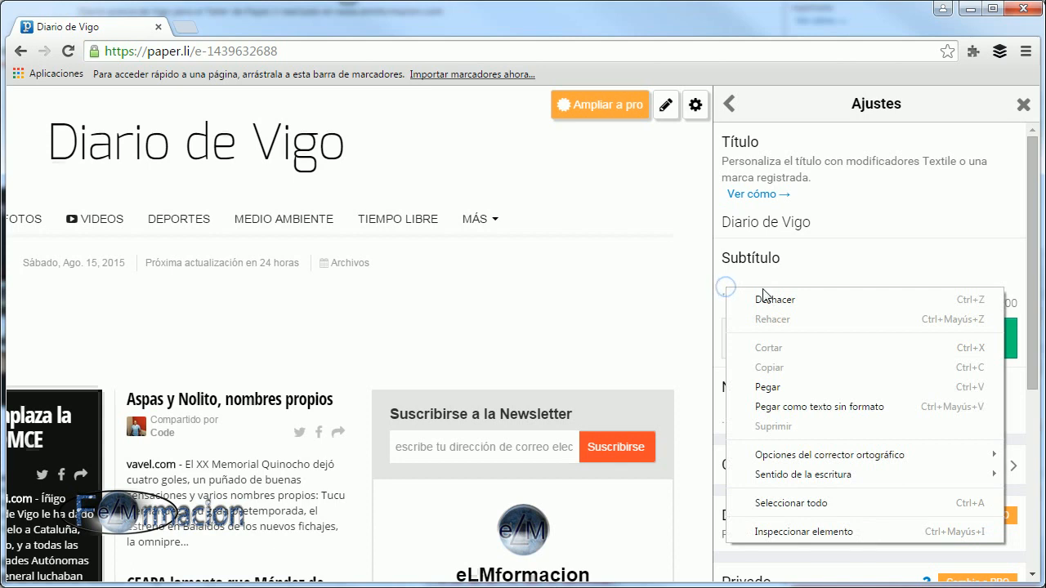
{"action": "left_click", "coordinate": [787, 383]}
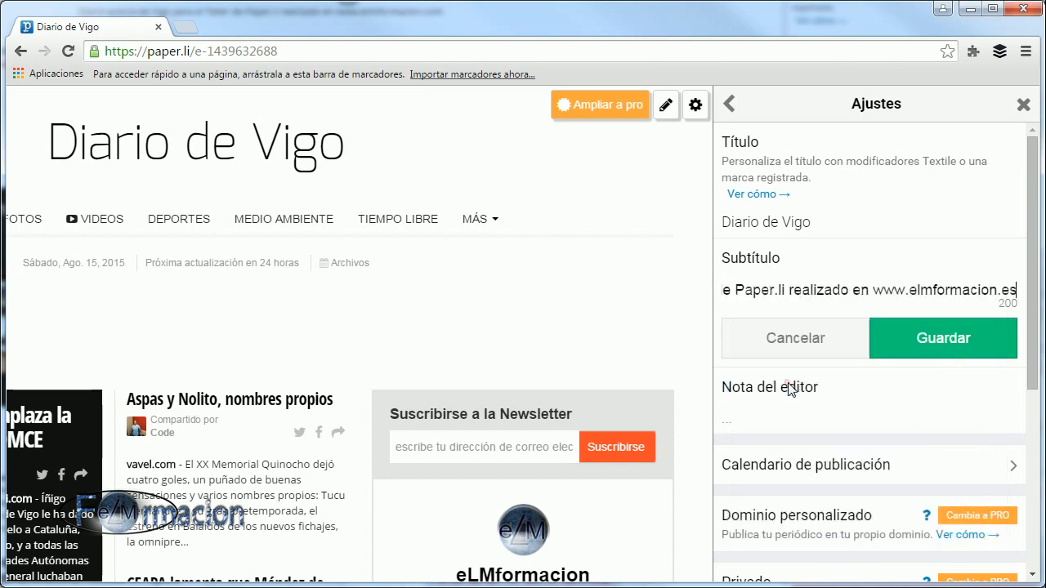
{"action": "left_click", "coordinate": [952, 348]}
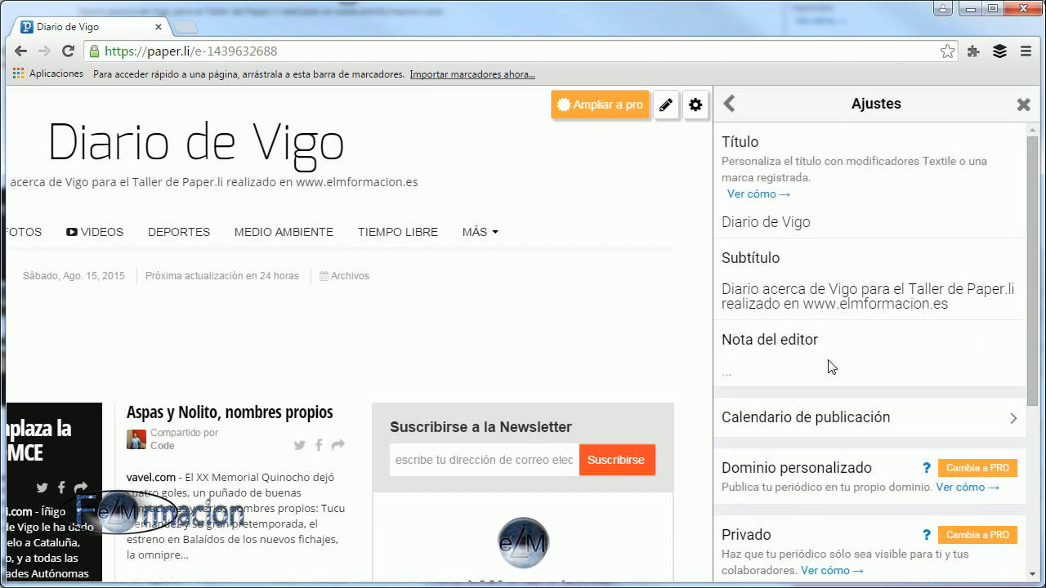
{"action": "left_click", "coordinate": [734, 372]}
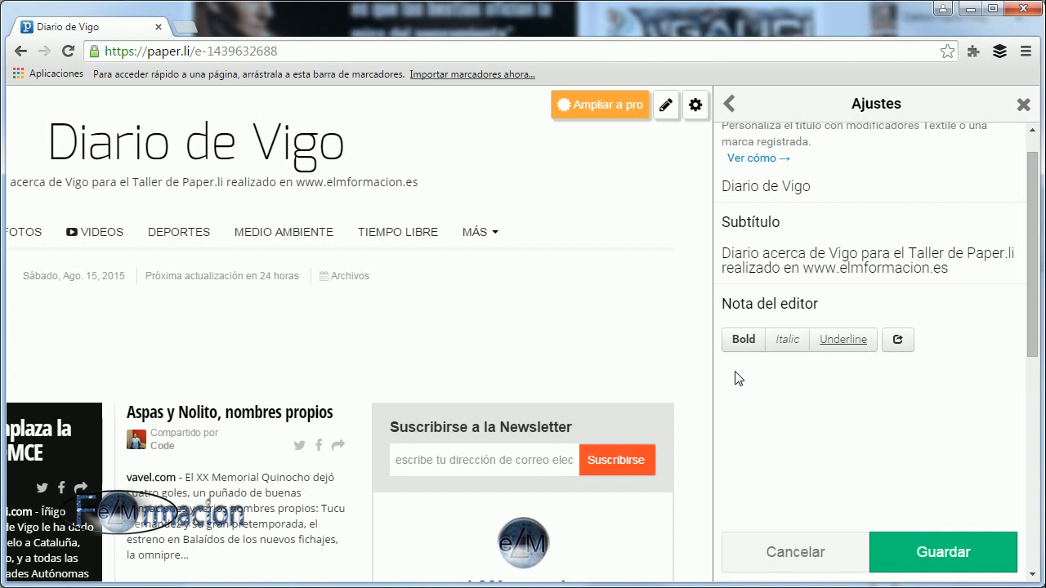
{"action": "right_click", "coordinate": [767, 380]}
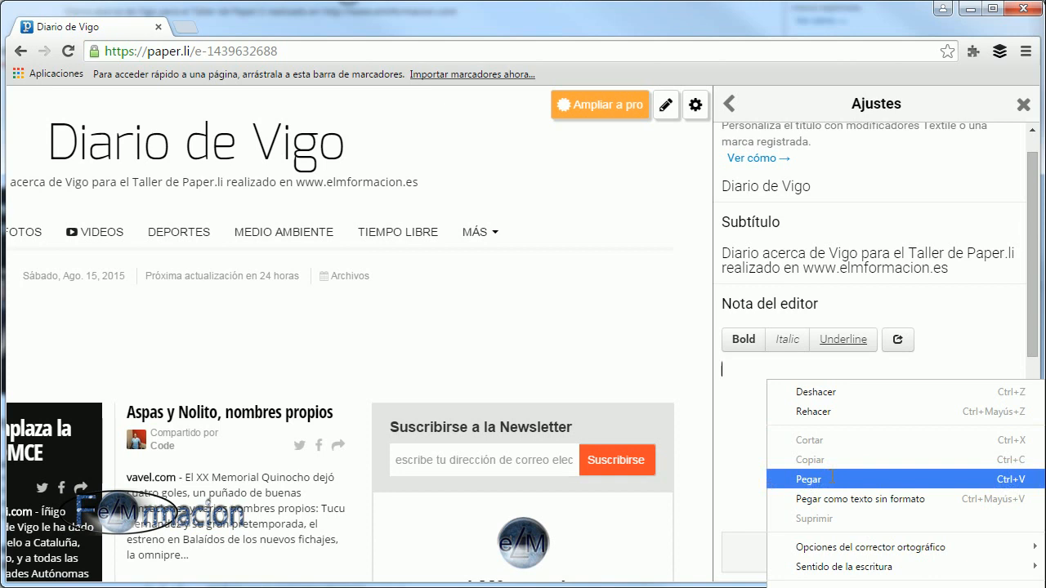
{"action": "left_click", "coordinate": [859, 479]}
{"action": "left_click_drag", "start_coordinate": [904, 370], "coordinate": [765, 369]}
{"action": "key", "text": "ctrl+c"}
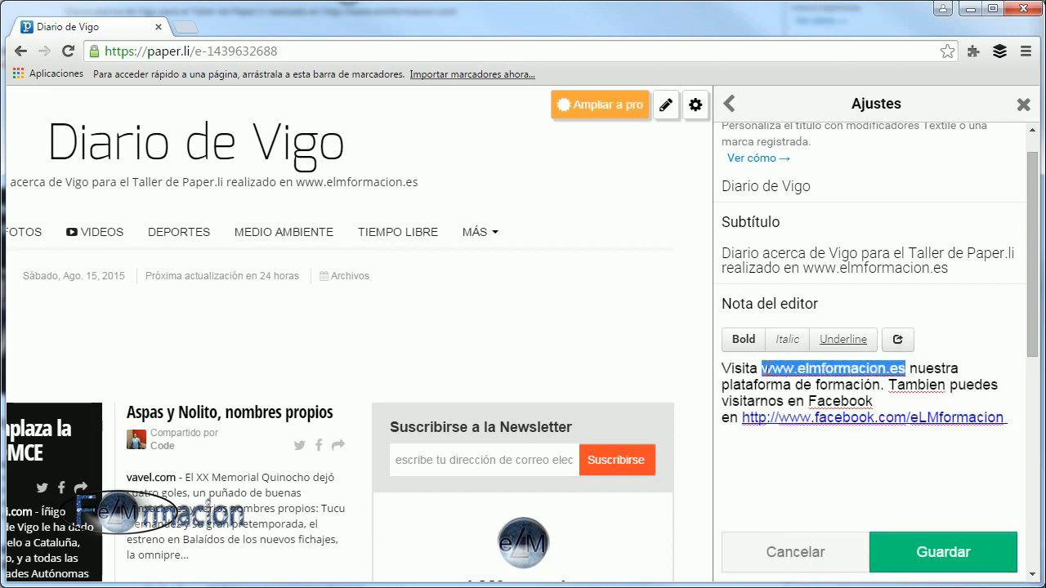
{"action": "left_click", "coordinate": [900, 340]}
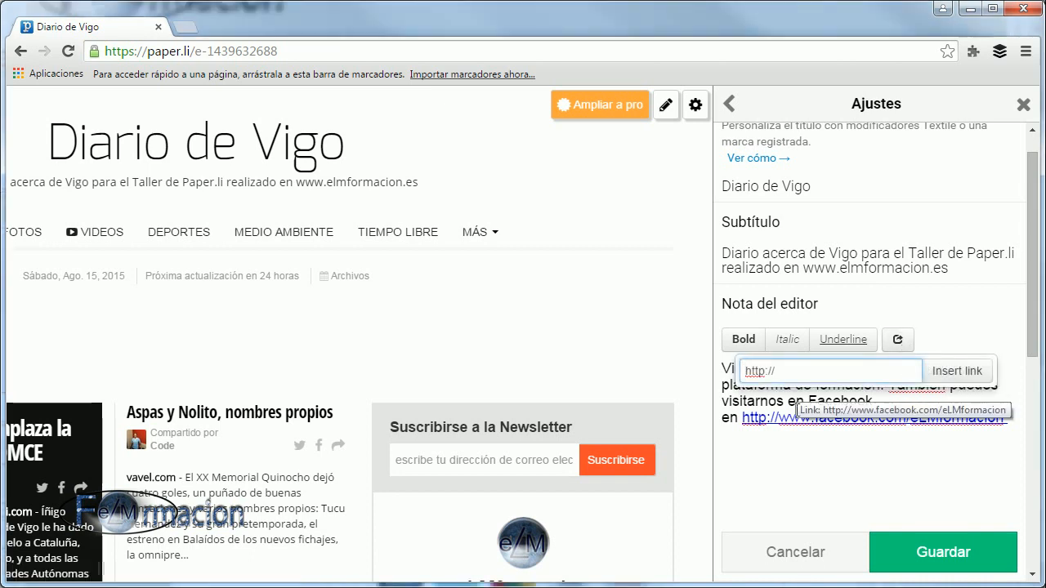
{"action": "left_click_drag", "start_coordinate": [775, 374], "coordinate": [743, 373]}
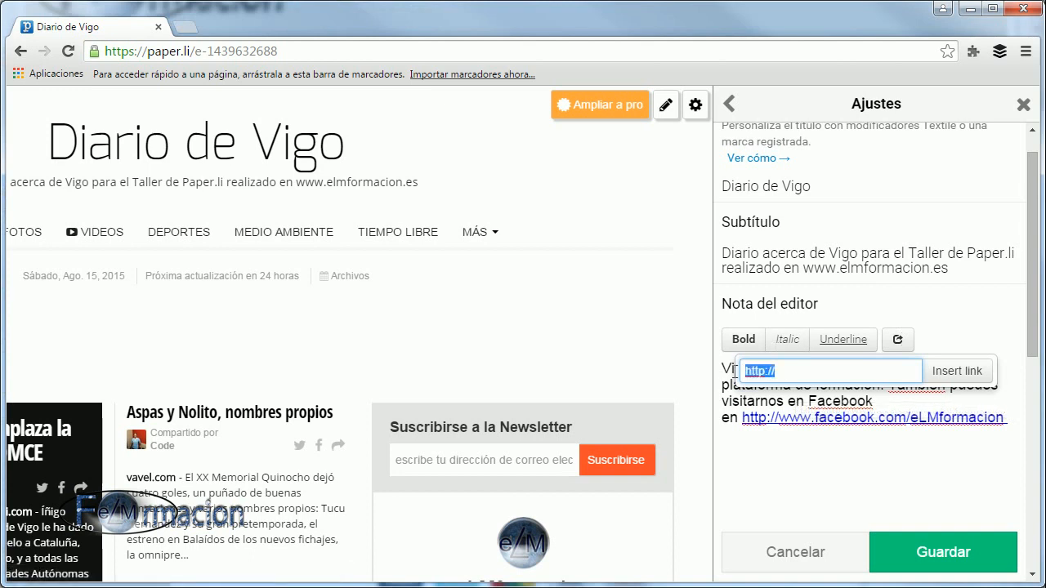
{"action": "right_click", "coordinate": [753, 373]}
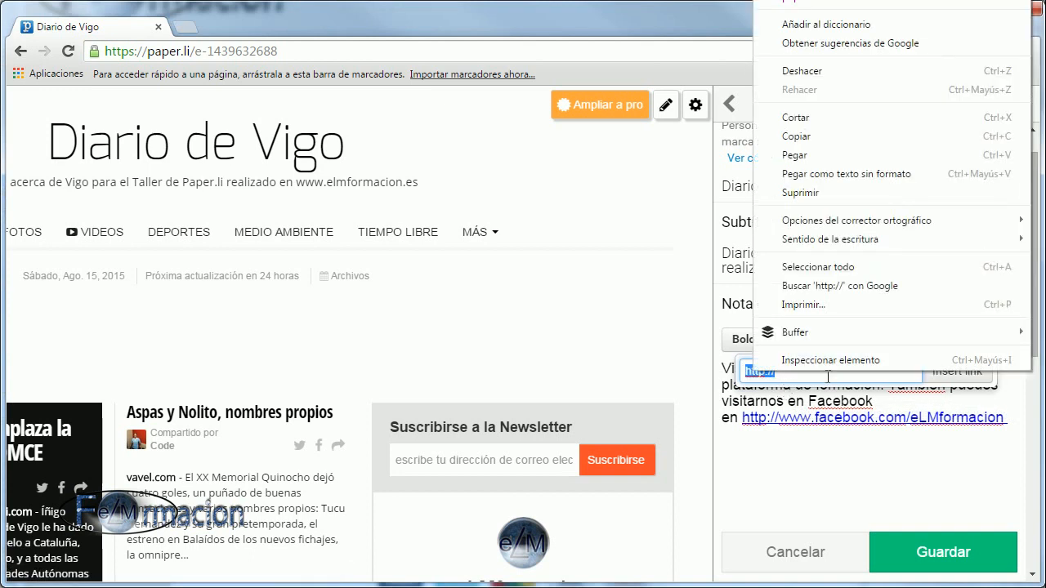
{"action": "left_click", "coordinate": [795, 155]}
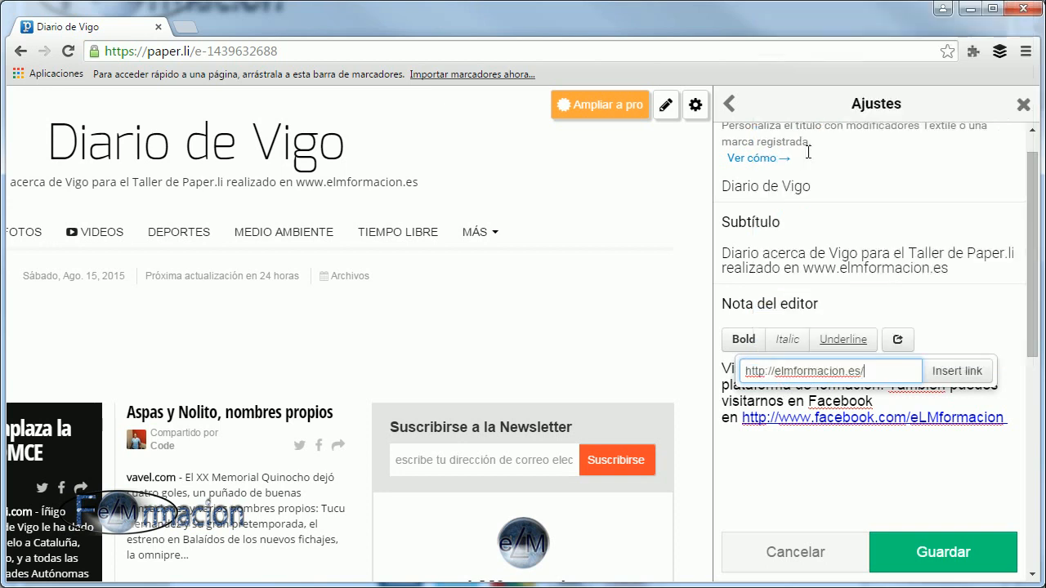
{"action": "left_click", "coordinate": [954, 369]}
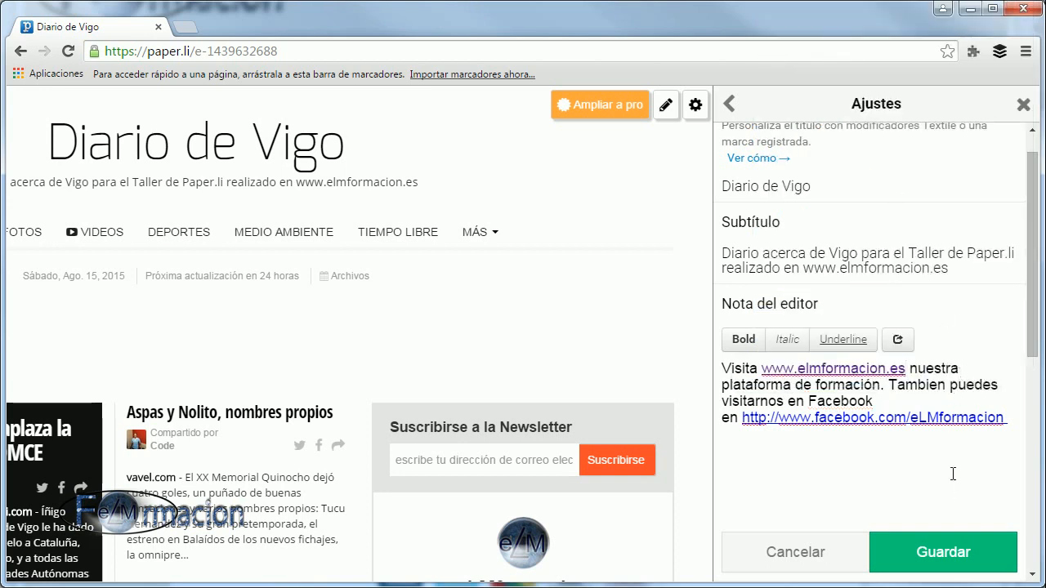
{"action": "left_click", "coordinate": [951, 554]}
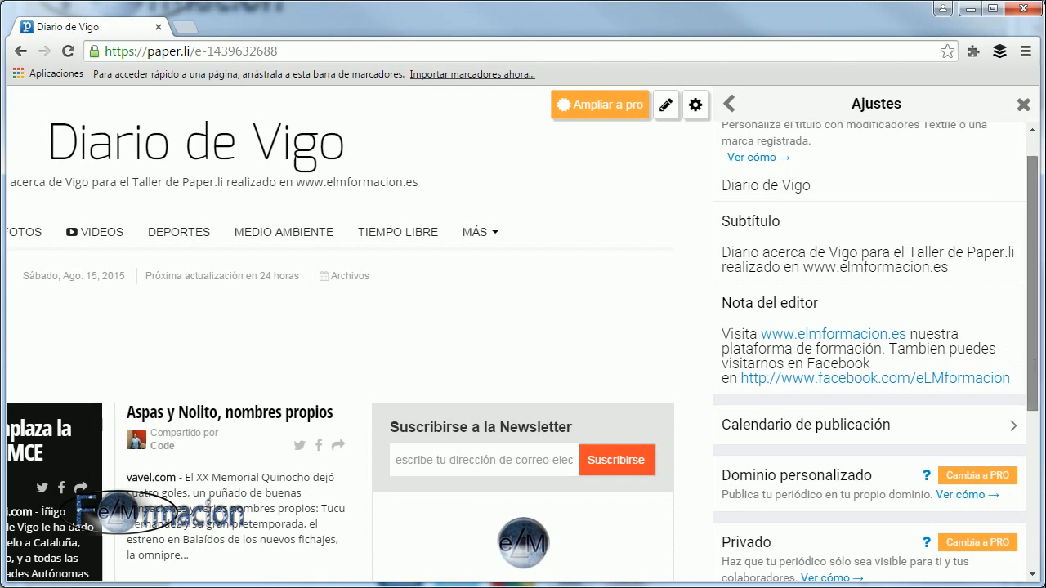
Leave the settings and check the title, subtitle and editor's note on the newspaper's front page.
{"action": "scroll", "coordinate": [880, 397], "scroll_direction": "down", "scroll_amount": 1}
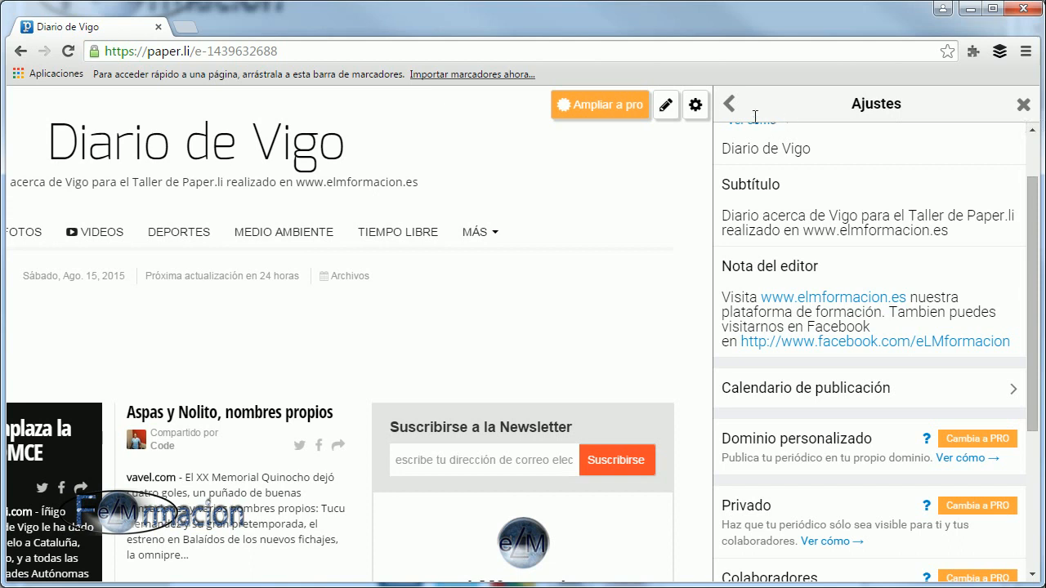
{"action": "left_click", "coordinate": [729, 103]}
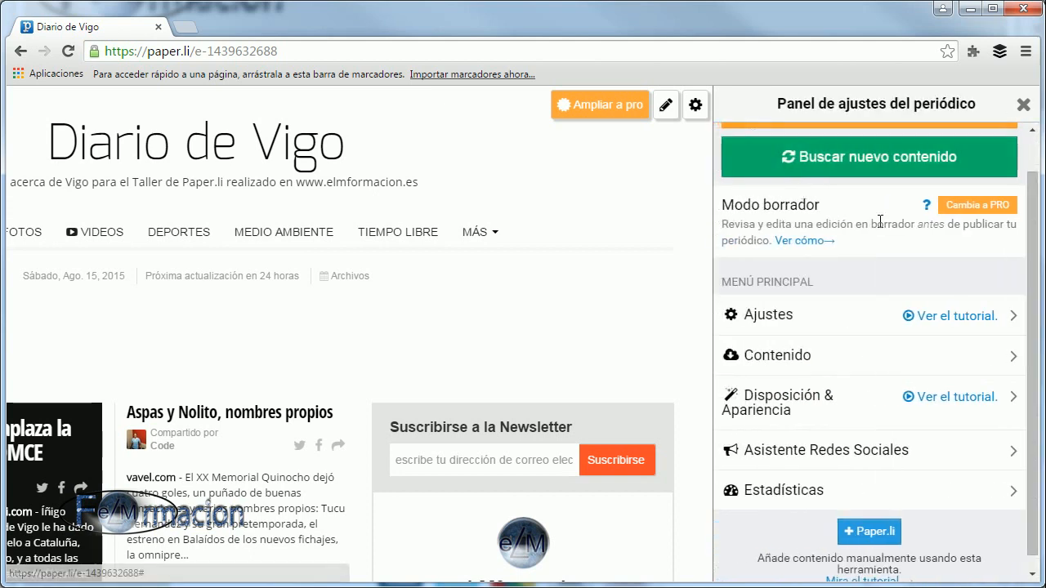
{"action": "left_click", "coordinate": [1024, 105]}
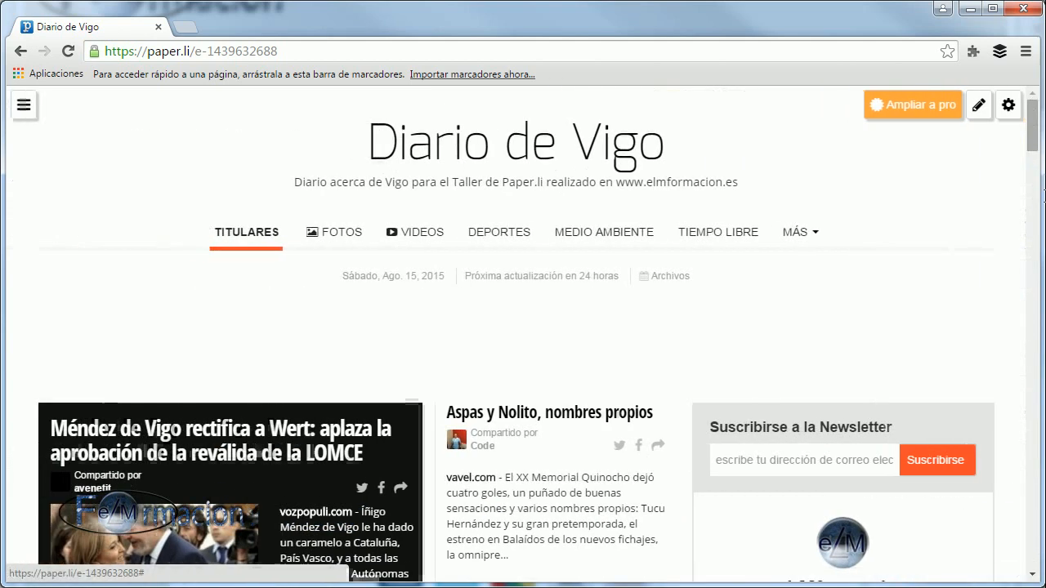
{"action": "left_click_drag", "start_coordinate": [1034, 134], "coordinate": [1035, 178]}
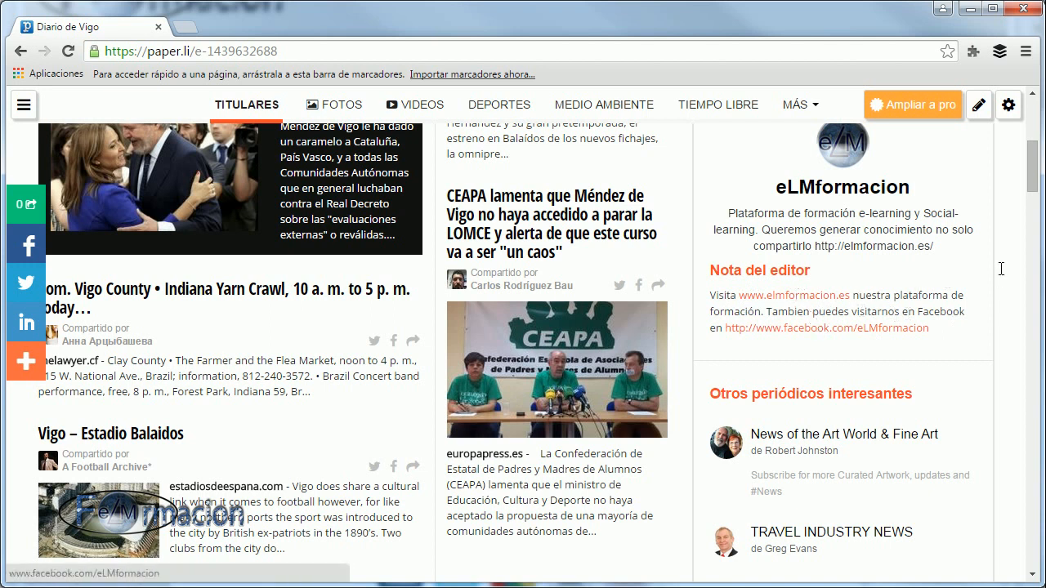
{"action": "left_click_drag", "start_coordinate": [1034, 179], "coordinate": [1031, 123]}
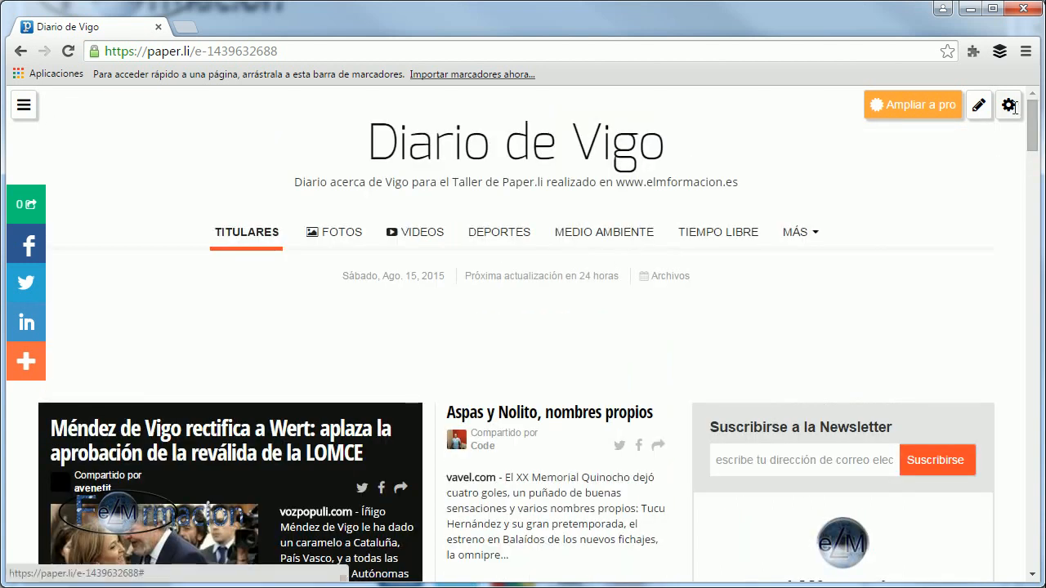
Reopen the newspaper's settings and set the publication schedule's update frequency to "Dos veces al día".
{"action": "left_click", "coordinate": [1012, 108]}
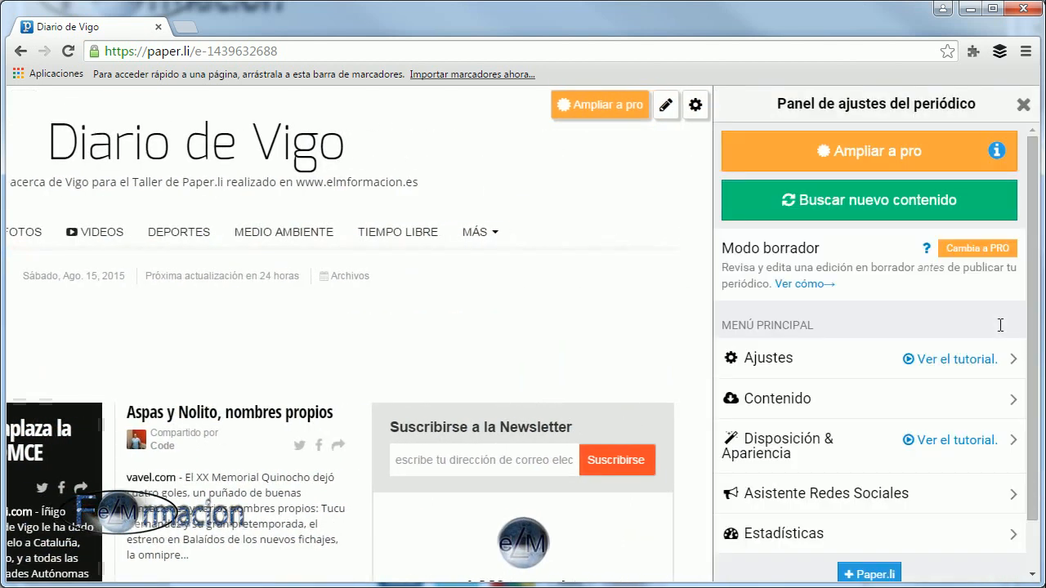
{"action": "left_click", "coordinate": [777, 358]}
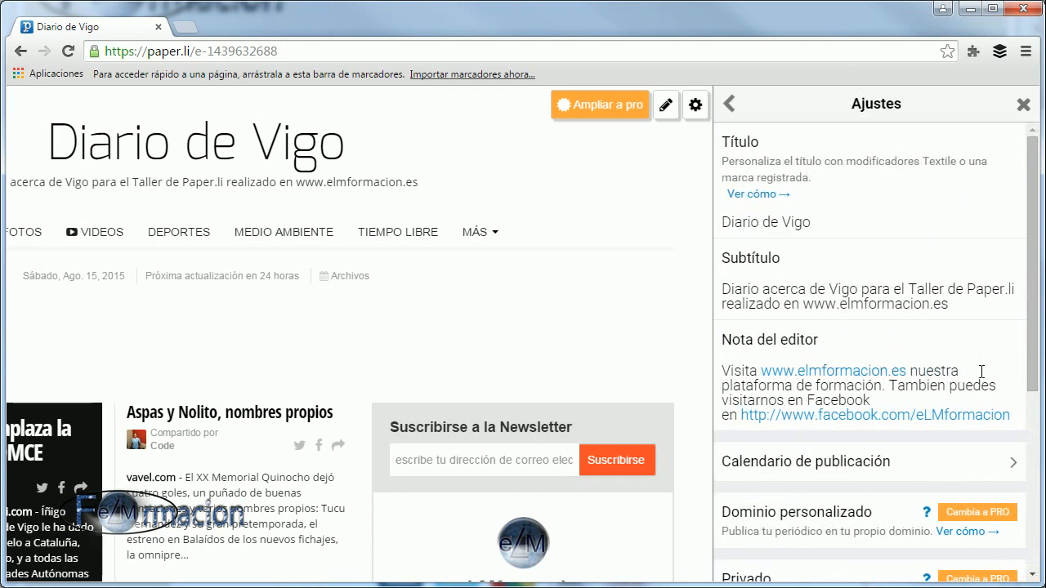
{"action": "scroll", "coordinate": [1031, 371], "scroll_direction": "down", "scroll_amount": 1}
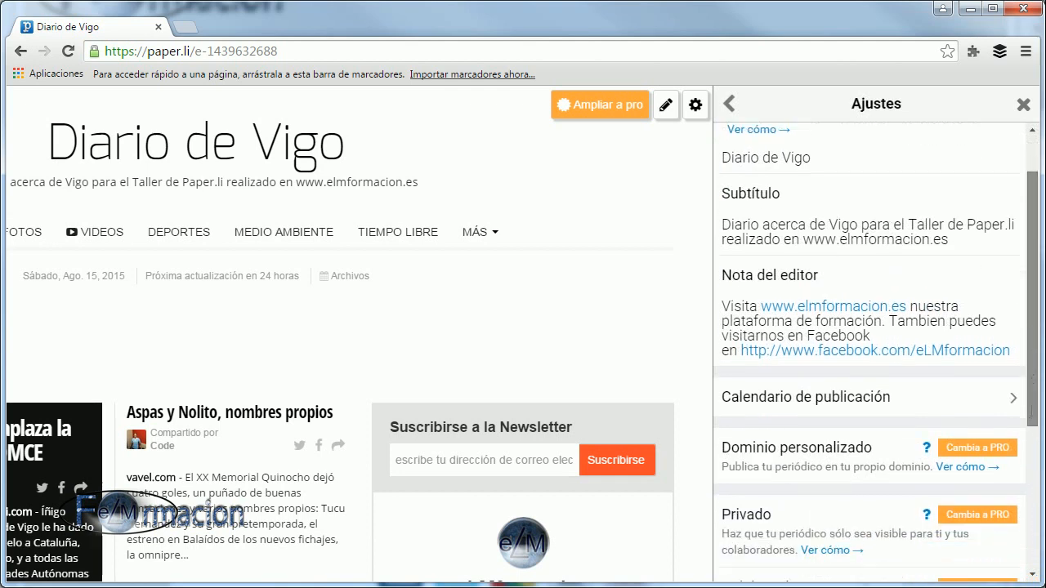
{"action": "scroll", "coordinate": [1031, 372], "scroll_direction": "down", "scroll_amount": 1}
{"action": "left_click", "coordinate": [828, 346]}
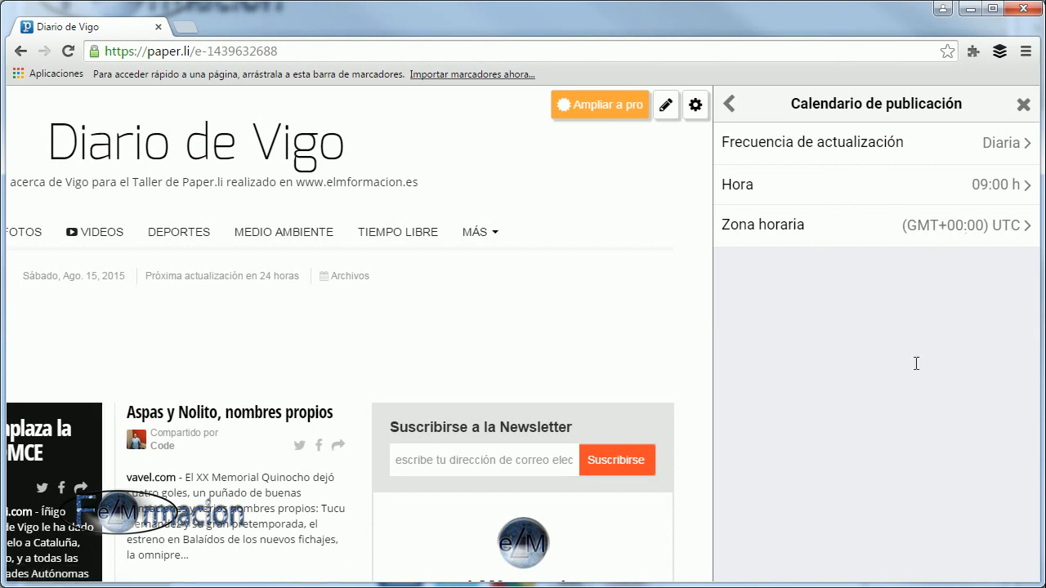
{"action": "left_click", "coordinate": [859, 145]}
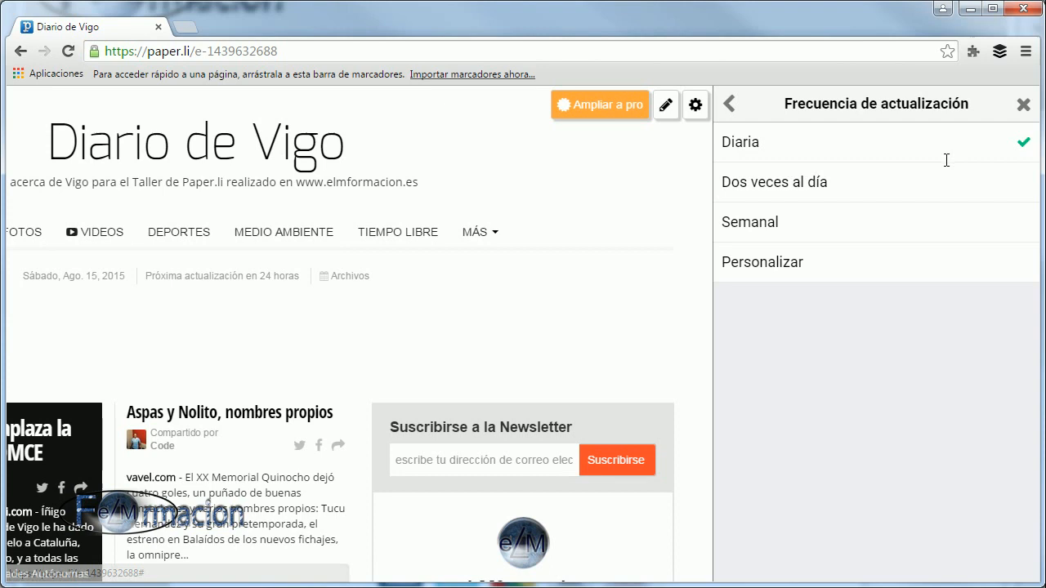
{"action": "left_click", "coordinate": [898, 184]}
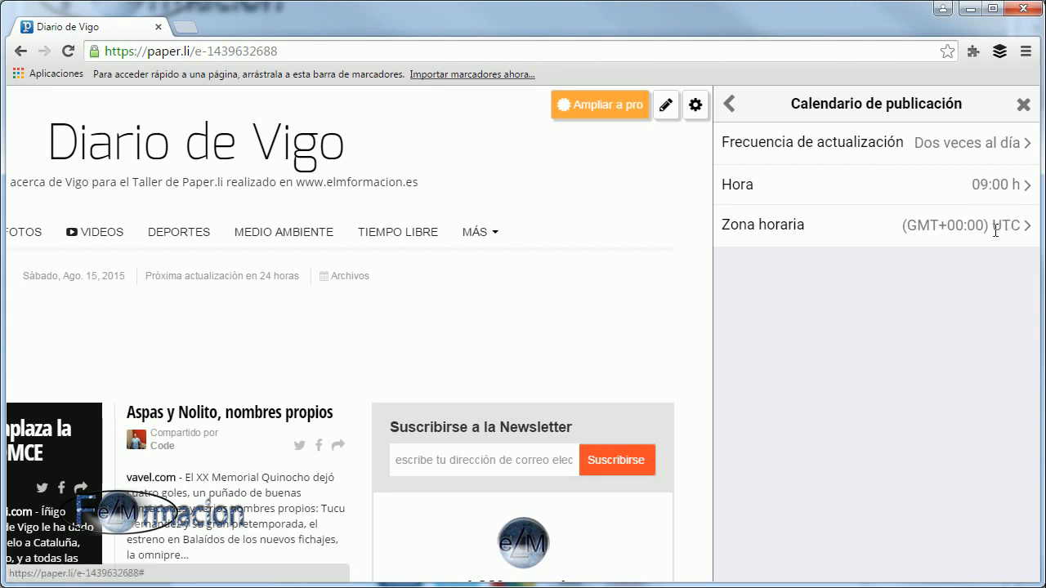
Set the publication hour to 07:00 h in the publication schedule.
{"action": "left_click", "coordinate": [1008, 188]}
{"action": "scroll", "coordinate": [886, 296], "scroll_direction": "down", "scroll_amount": 2}
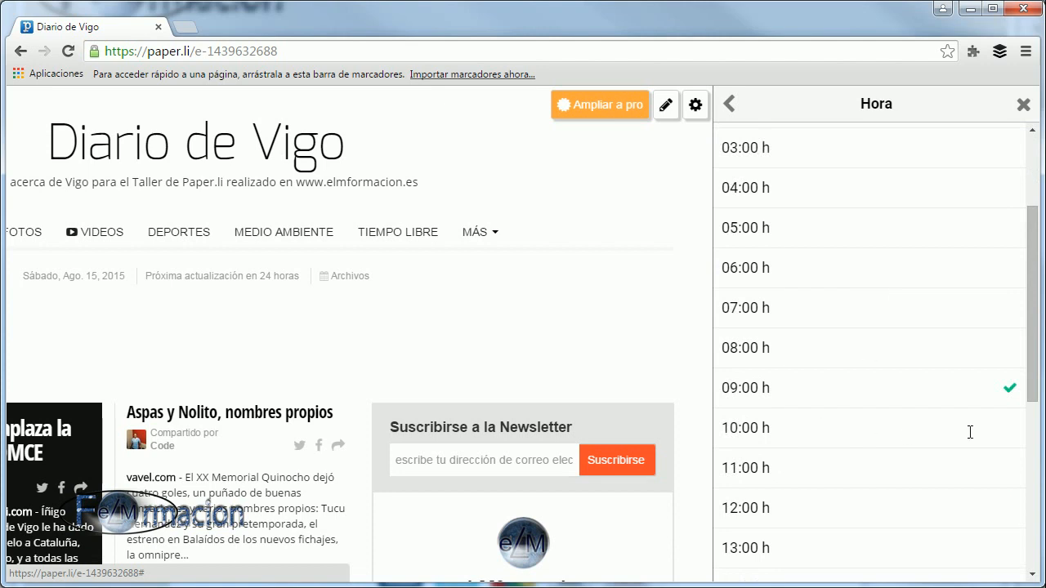
{"action": "left_click", "coordinate": [1004, 313]}
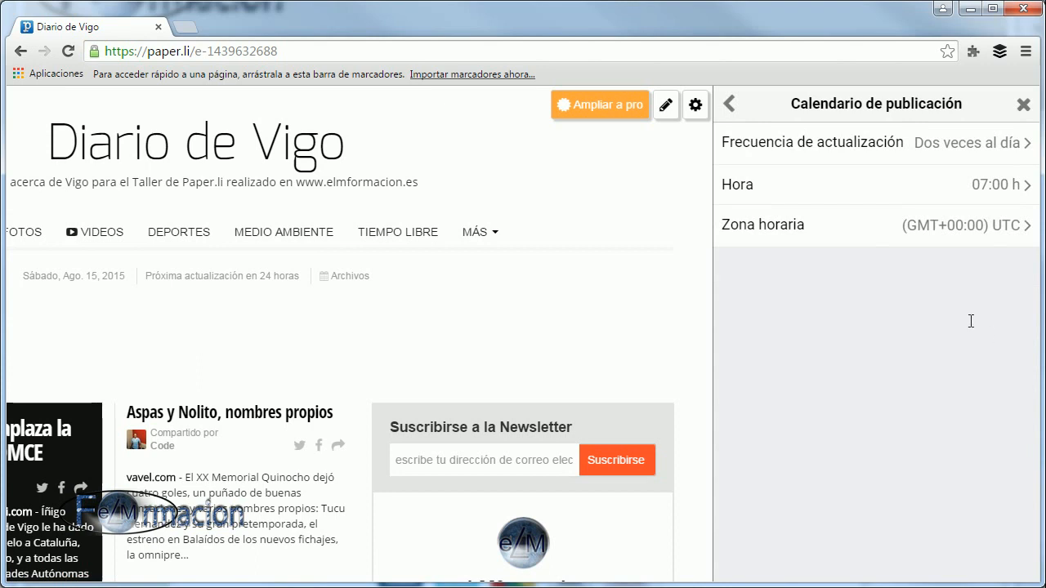
Change the update frequency of the publication schedule to "Semanal".
{"action": "left_click", "coordinate": [1008, 147]}
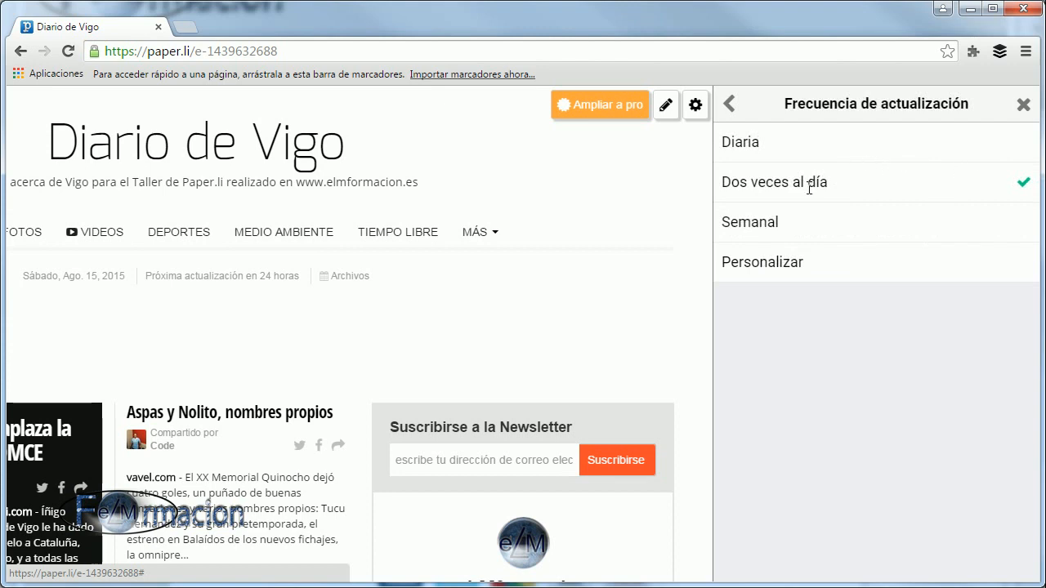
{"action": "left_click", "coordinate": [770, 222]}
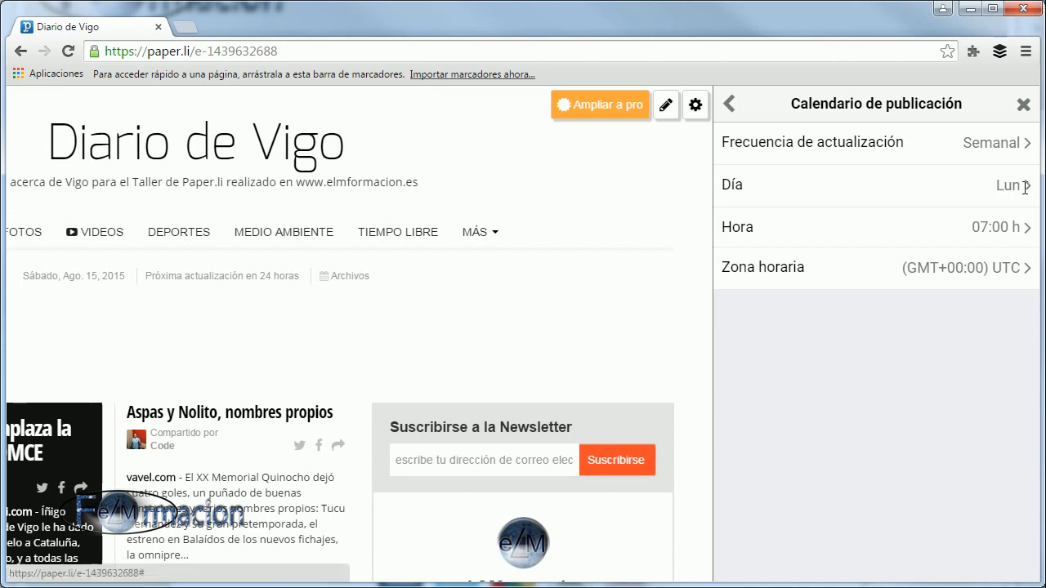
Set the weekly publication day to Domingo and the hour to 17:00 h in the publication schedule.
{"action": "left_click", "coordinate": [1025, 187]}
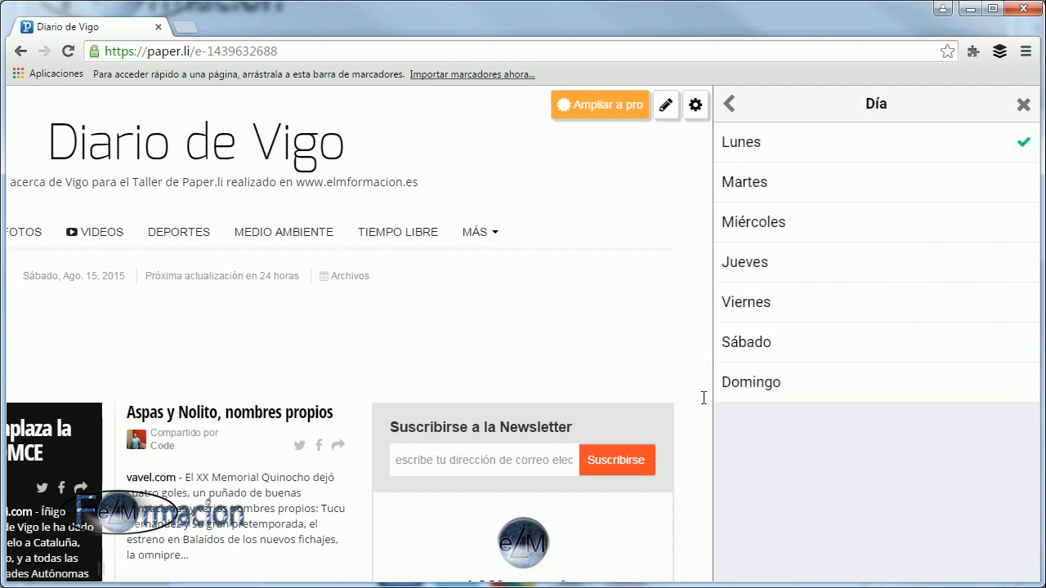
{"action": "left_click", "coordinate": [1009, 382]}
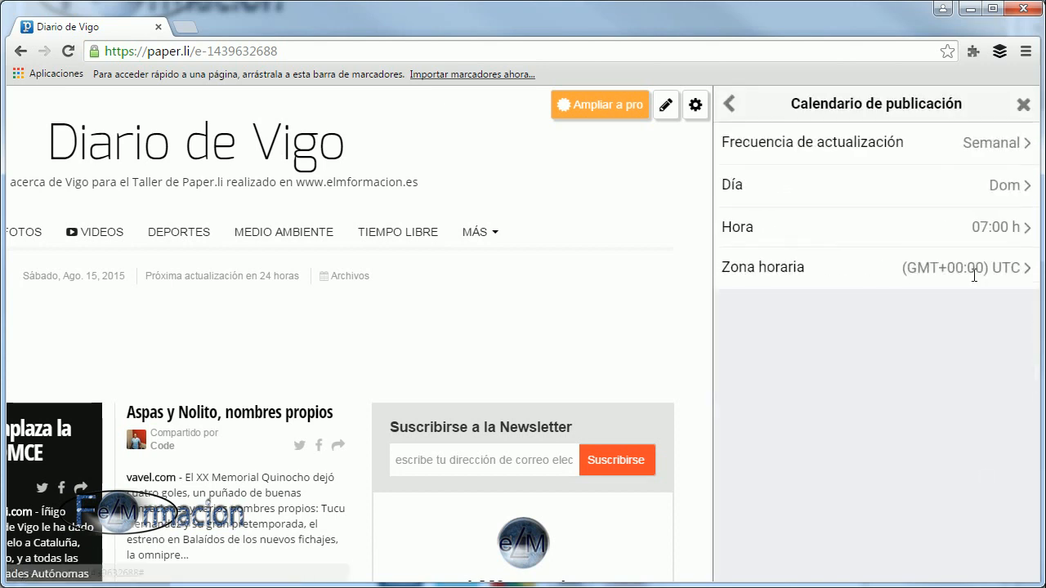
{"action": "left_click", "coordinate": [1018, 229]}
{"action": "scroll", "coordinate": [926, 348], "scroll_direction": "down", "scroll_amount": 5}
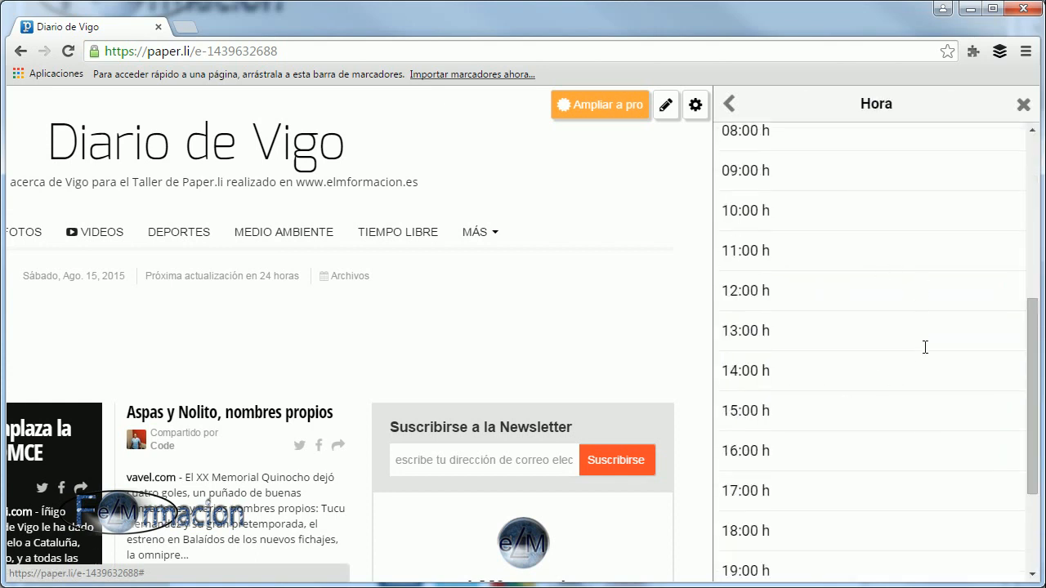
{"action": "left_click", "coordinate": [832, 490]}
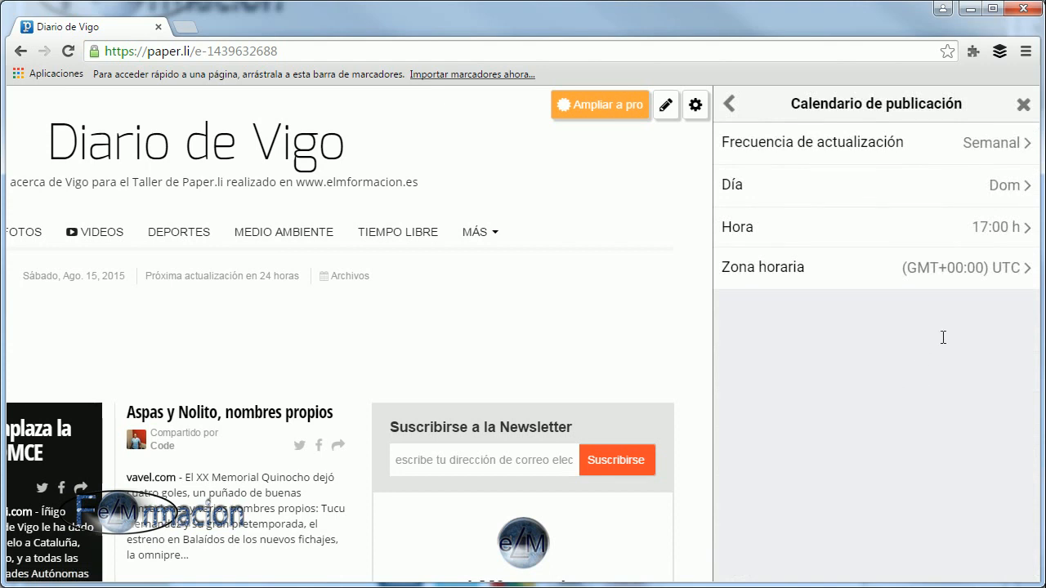
Change the update frequency to "Personalizar" and add Lunes through Sábado to the publication days.
{"action": "left_click", "coordinate": [1013, 145]}
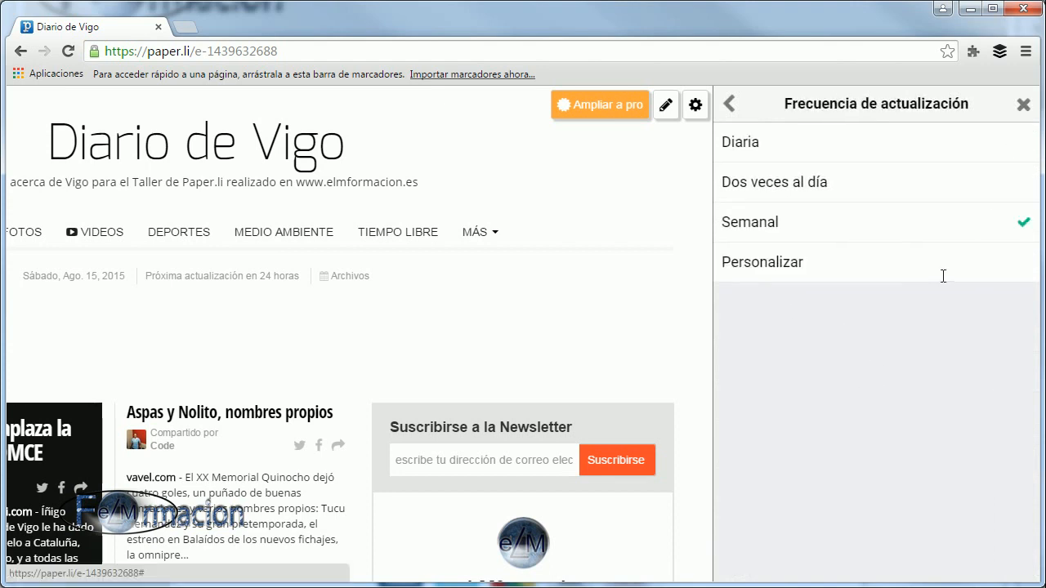
{"action": "left_click", "coordinate": [783, 263]}
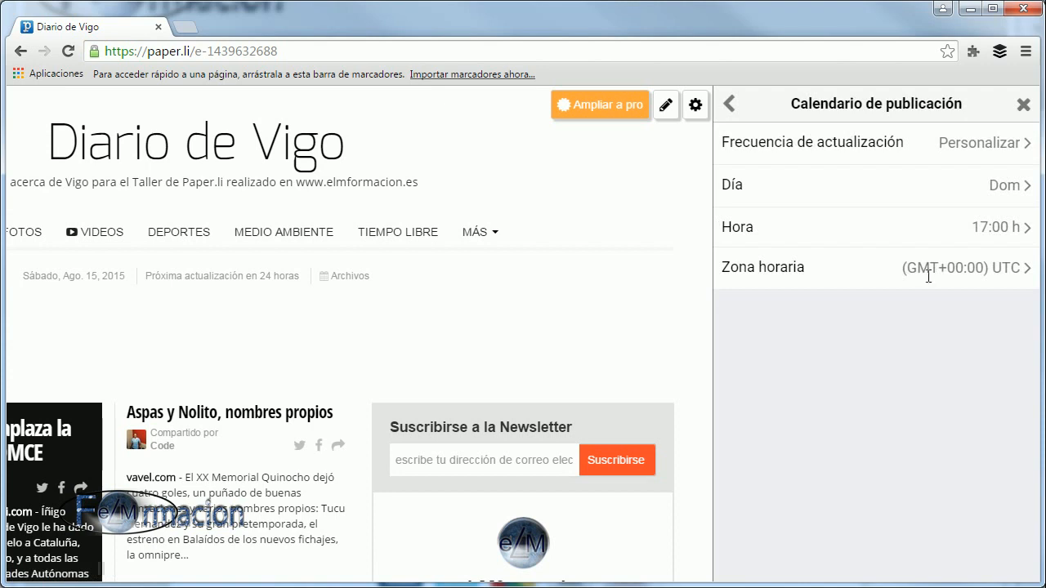
{"action": "left_click", "coordinate": [838, 181]}
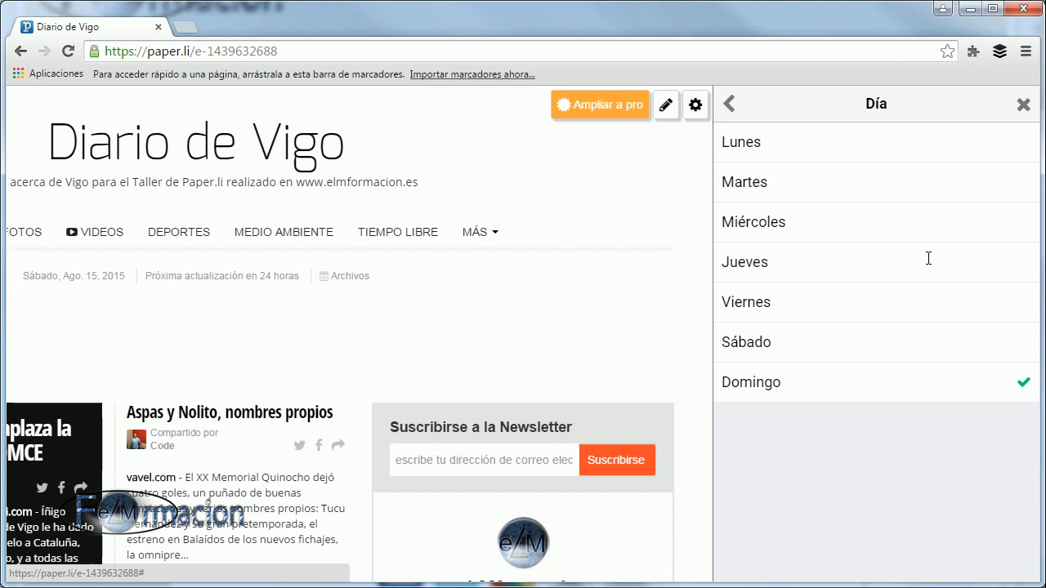
{"action": "left_click", "coordinate": [1016, 142]}
{"action": "left_click", "coordinate": [1016, 182]}
{"action": "left_click", "coordinate": [1016, 222]}
{"action": "left_click", "coordinate": [1018, 263]}
{"action": "left_click", "coordinate": [1019, 302]}
{"action": "left_click", "coordinate": [1022, 344]}
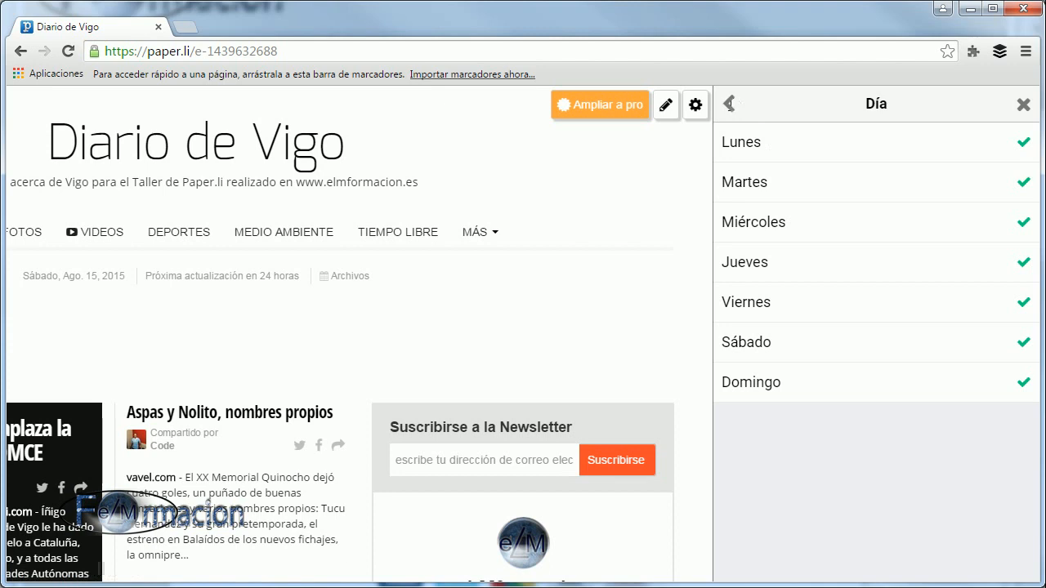
{"action": "left_click", "coordinate": [730, 104]}
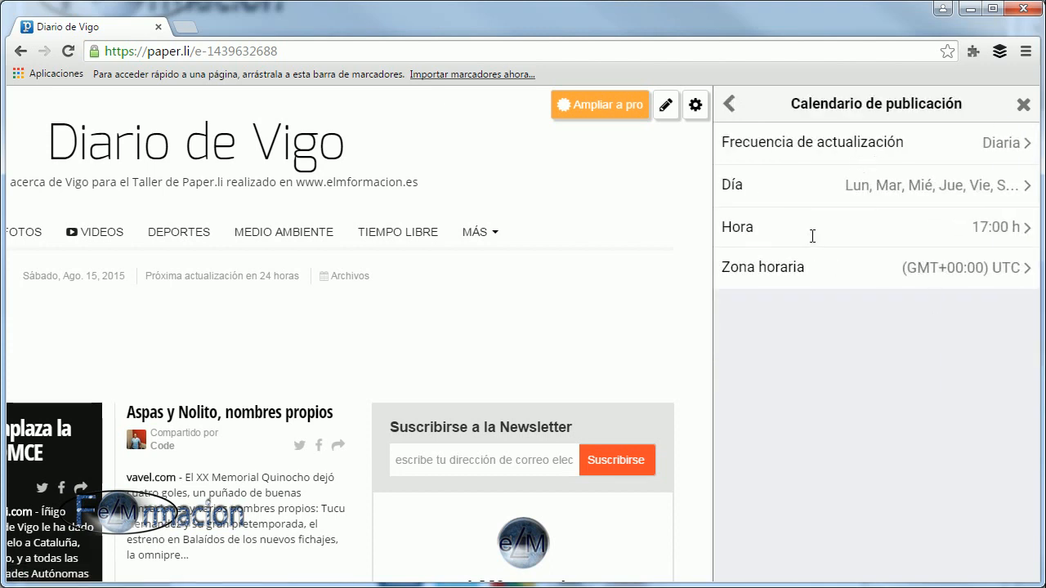
Change the publication hour to 08:00 h in the publication schedule.
{"action": "left_click", "coordinate": [1019, 228]}
{"action": "scroll", "coordinate": [900, 412], "scroll_direction": "down", "scroll_amount": 1}
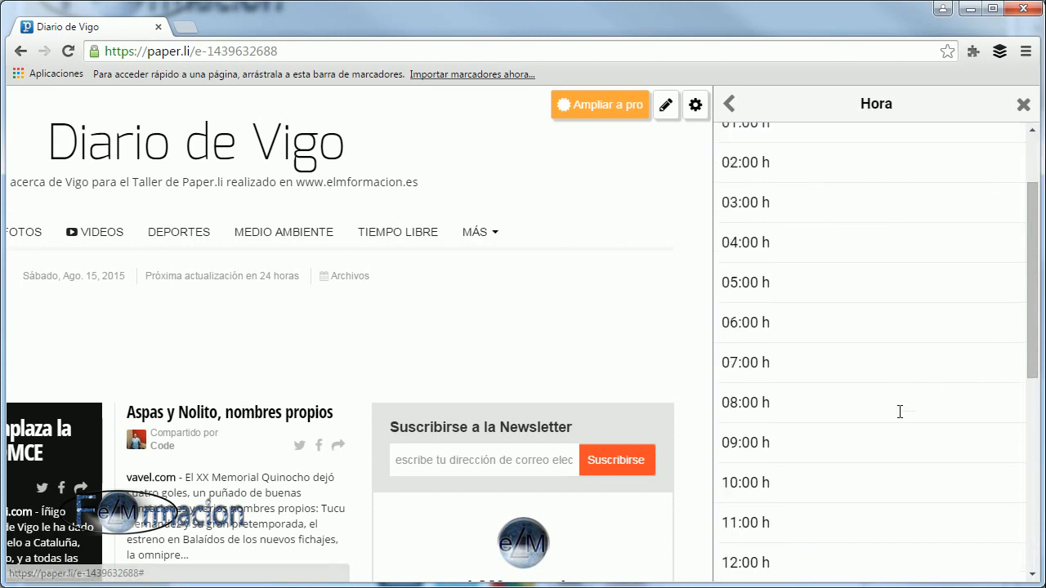
{"action": "left_click", "coordinate": [972, 406]}
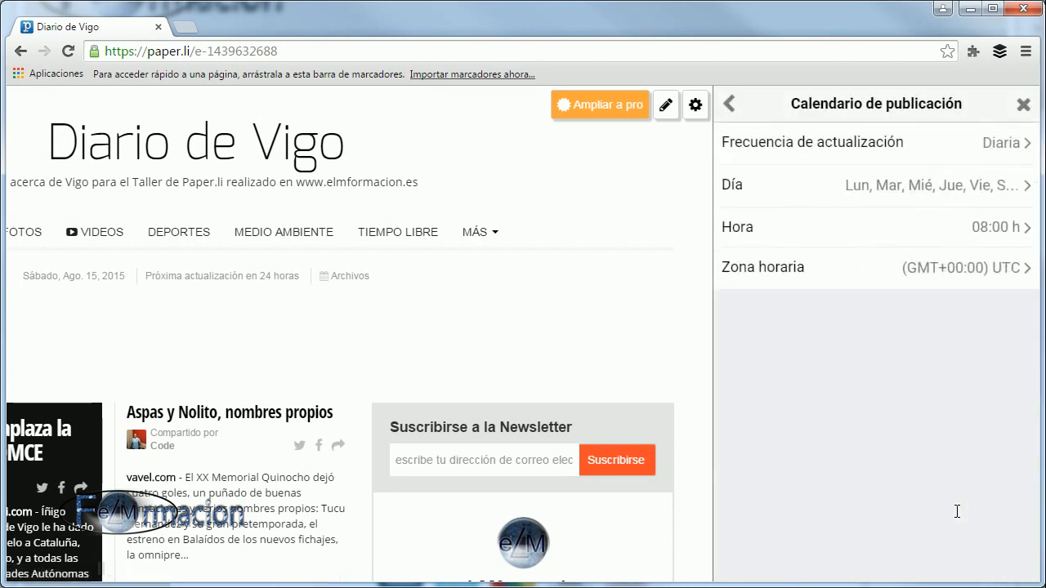
Set the schedule's time zone to (GMT+01:00) Madrid and return to the general settings.
{"action": "left_click", "coordinate": [961, 268]}
{"action": "scroll", "coordinate": [930, 374], "scroll_direction": "down", "scroll_amount": 10}
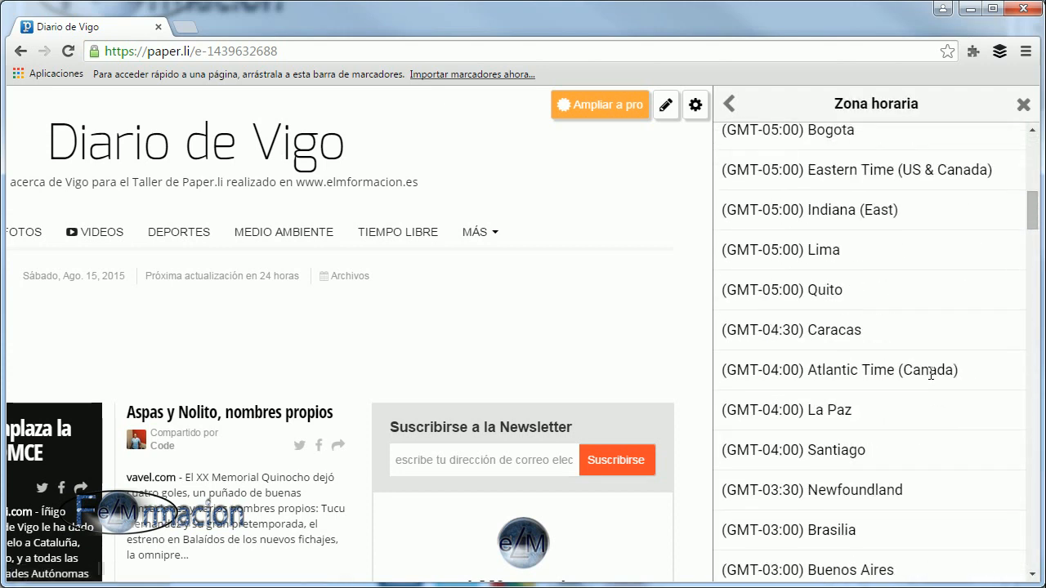
{"action": "scroll", "coordinate": [930, 374], "scroll_direction": "down", "scroll_amount": 10}
{"action": "scroll", "coordinate": [930, 373], "scroll_direction": "down", "scroll_amount": 4}
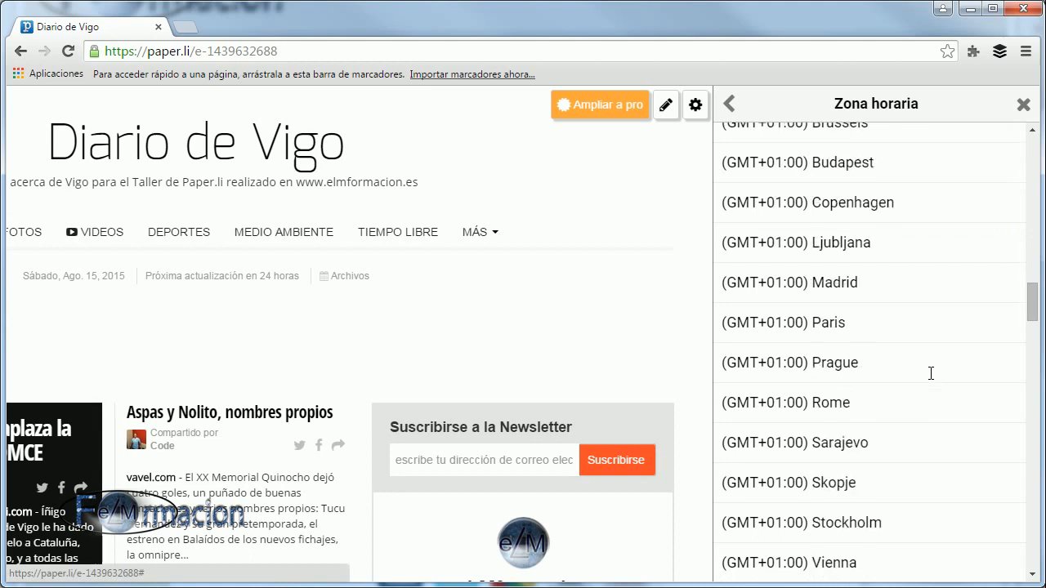
{"action": "left_click", "coordinate": [807, 282]}
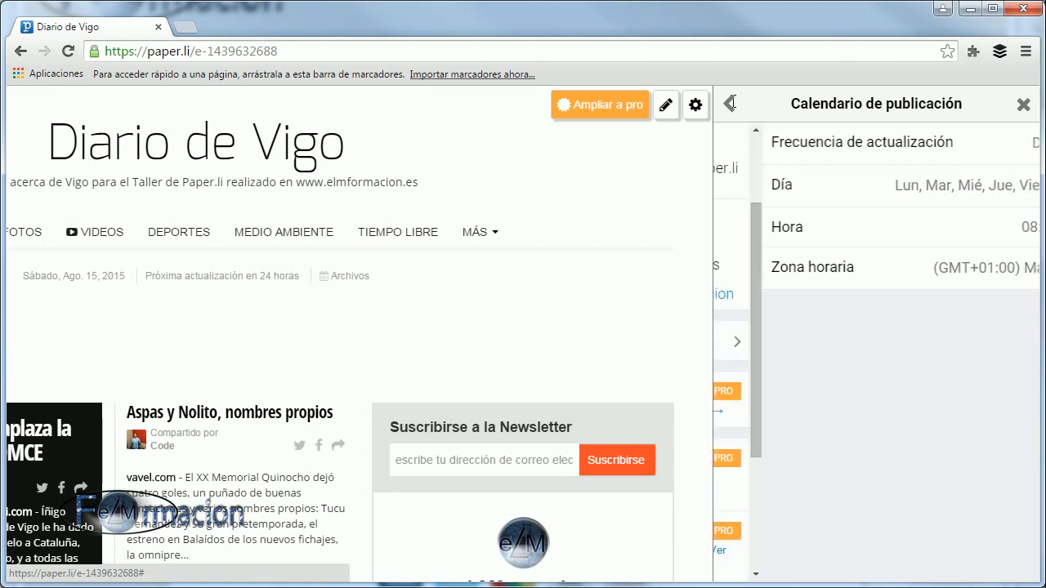
{"action": "left_click", "coordinate": [731, 102]}
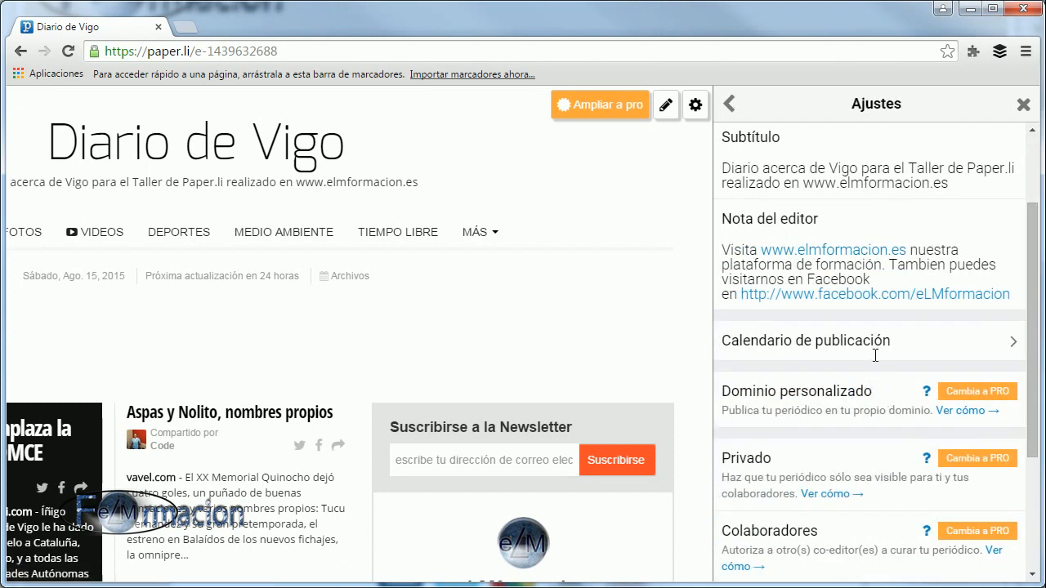
Start deleting the newspaper from its settings and decline the deletion confirmation.
{"action": "scroll", "coordinate": [875, 356], "scroll_direction": "down", "scroll_amount": 1}
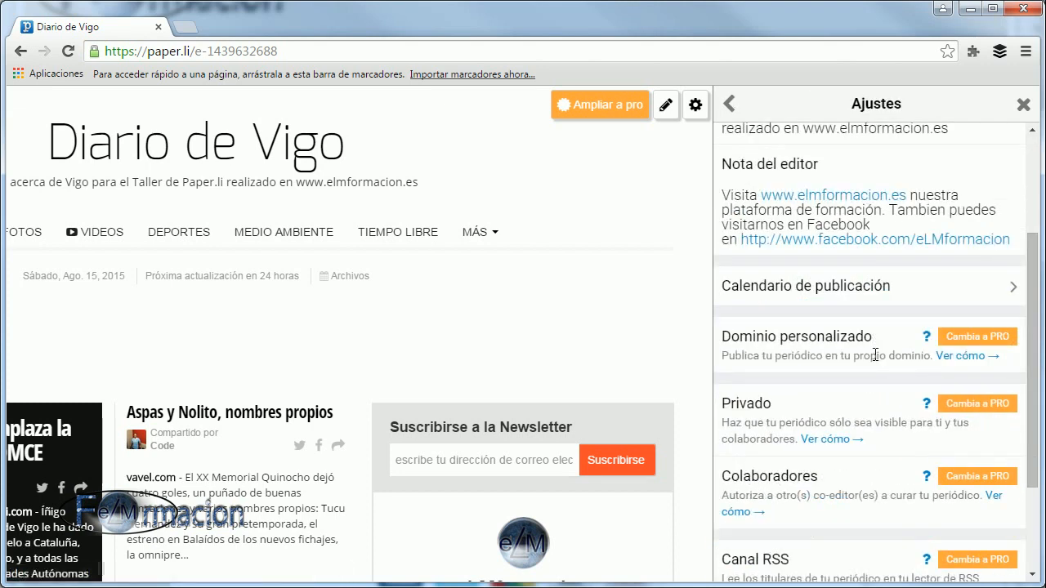
{"action": "scroll", "coordinate": [875, 356], "scroll_direction": "down", "scroll_amount": 3}
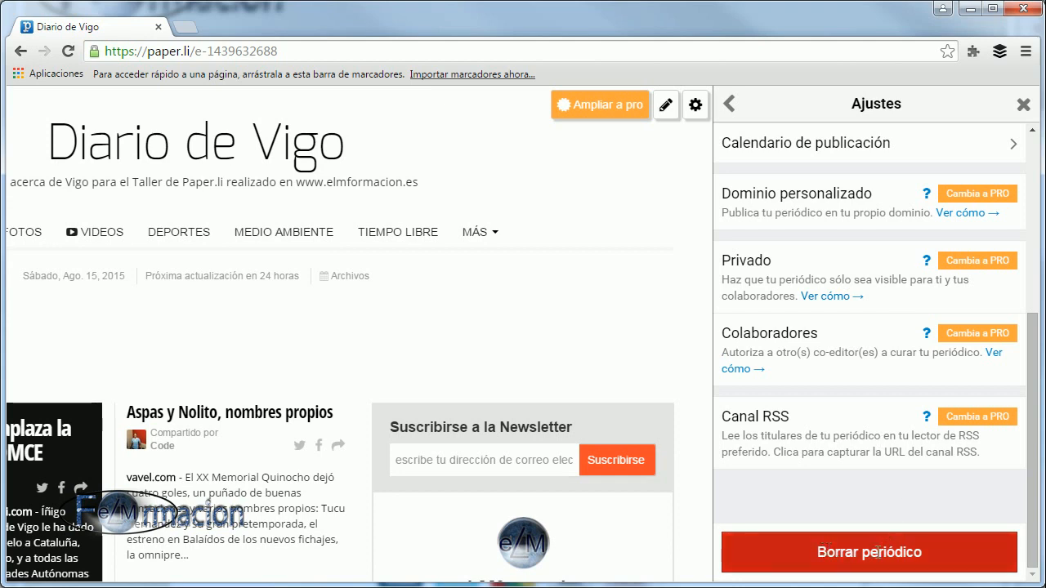
{"action": "left_click", "coordinate": [878, 552]}
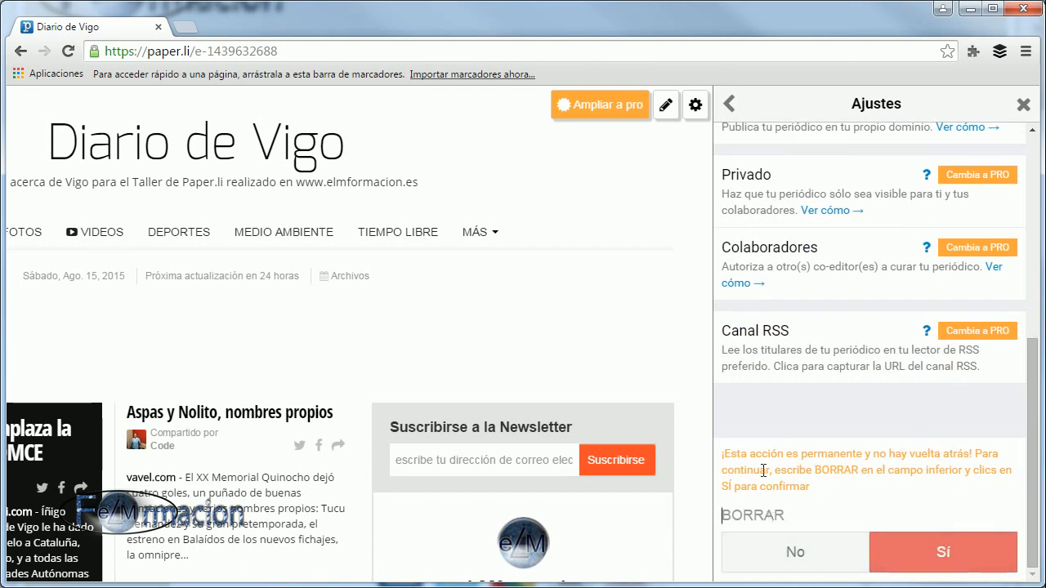
{"action": "left_click", "coordinate": [819, 516]}
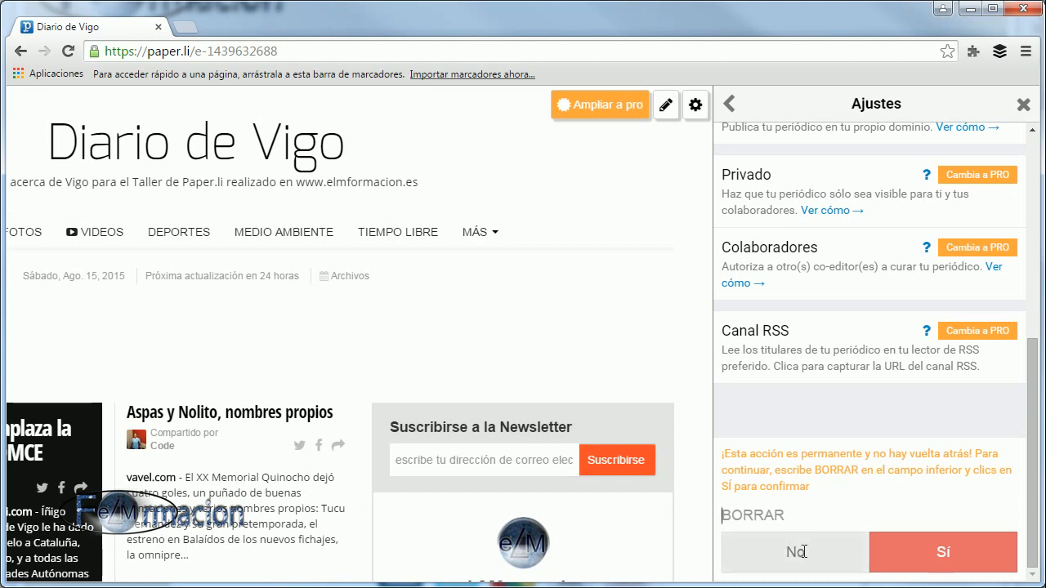
{"action": "left_click", "coordinate": [804, 553]}
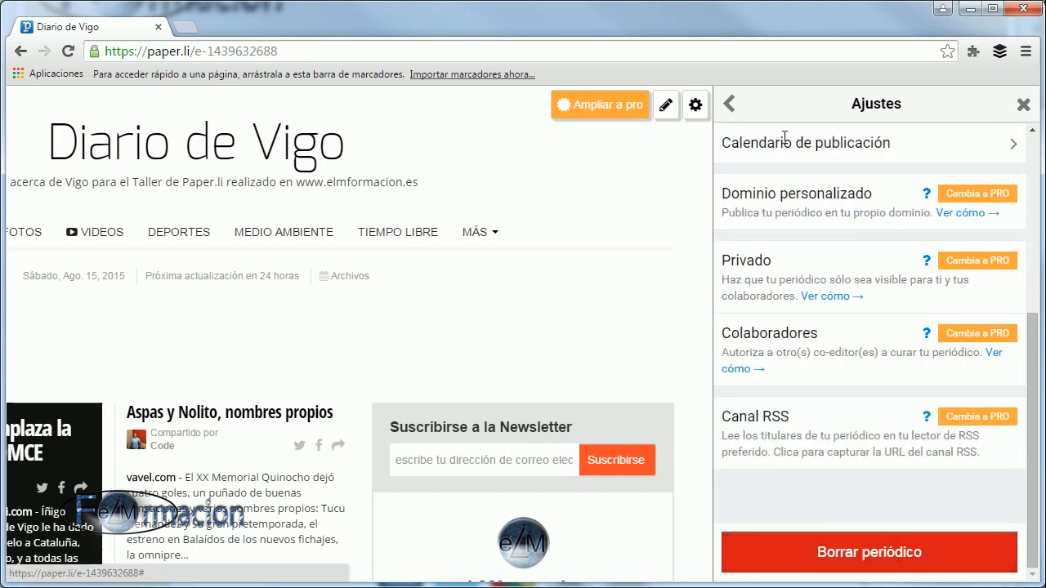
Open the newspaper's content settings and review the list of selected sources.
{"action": "left_click", "coordinate": [730, 103]}
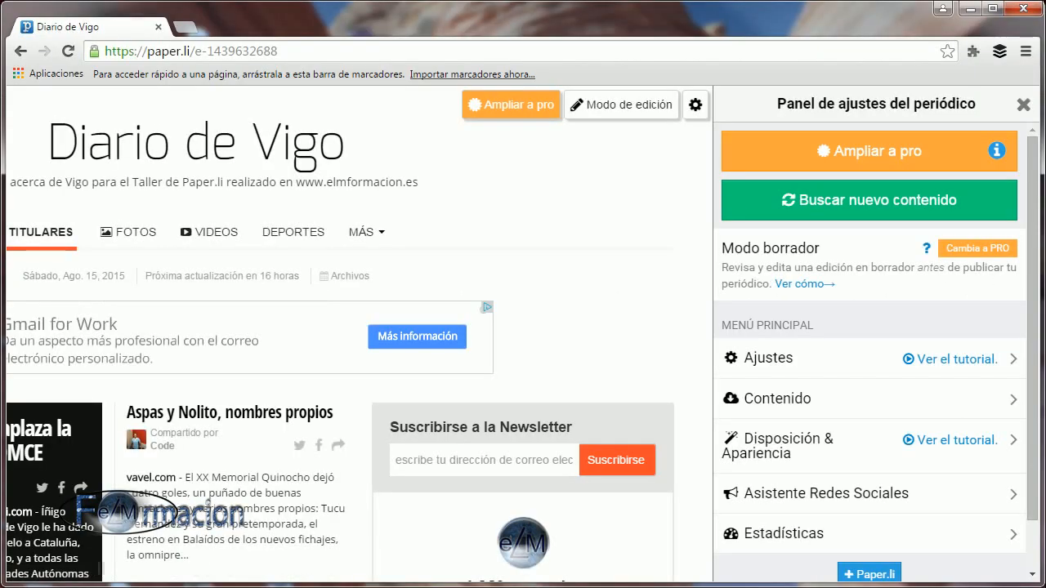
{"action": "left_click", "coordinate": [787, 402]}
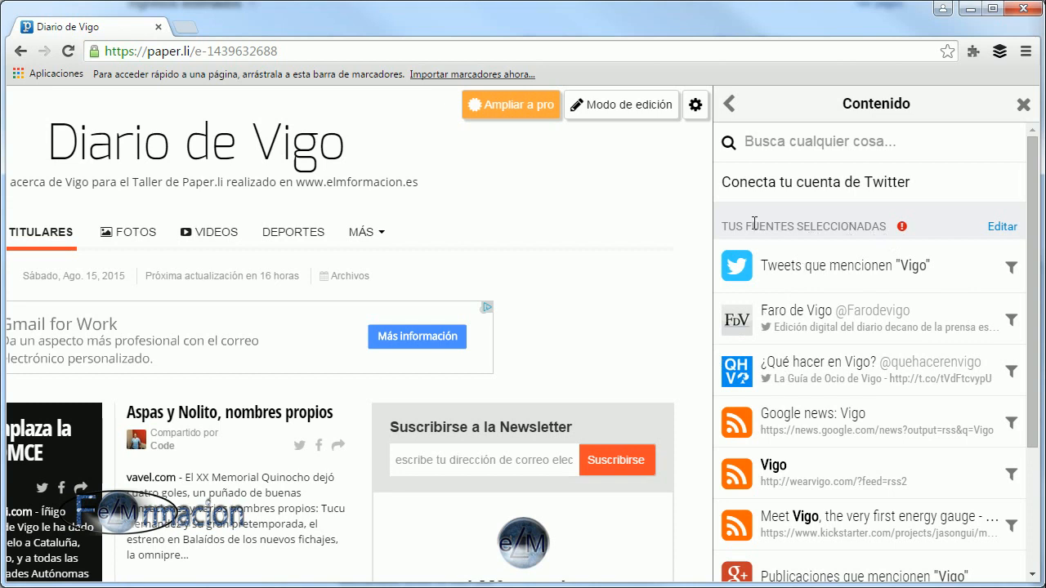
{"action": "scroll", "coordinate": [899, 356], "scroll_direction": "down", "scroll_amount": 2}
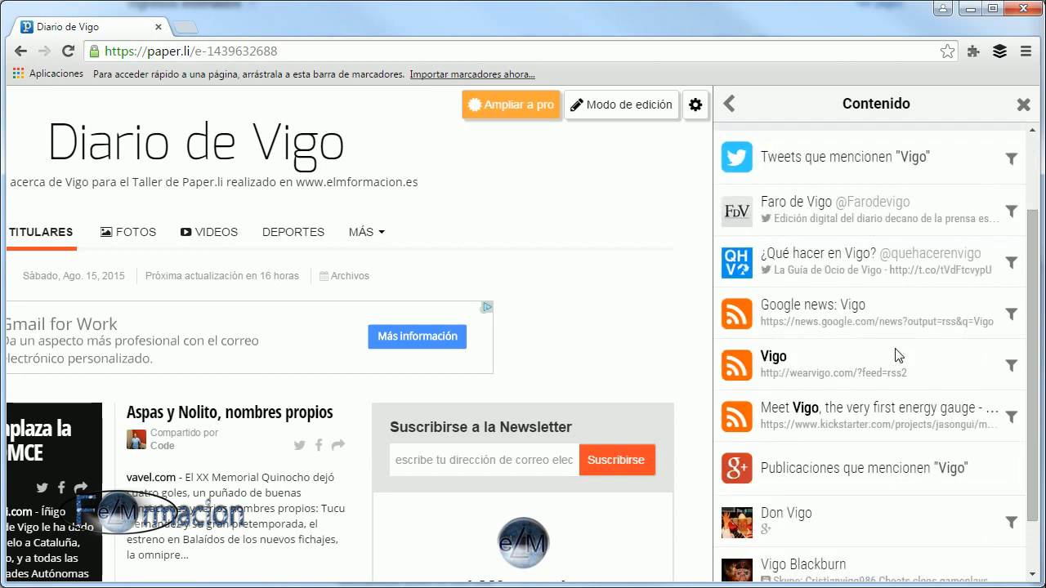
{"action": "scroll", "coordinate": [899, 355], "scroll_direction": "down", "scroll_amount": 1}
{"action": "scroll", "coordinate": [897, 350], "scroll_direction": "up", "scroll_amount": 2}
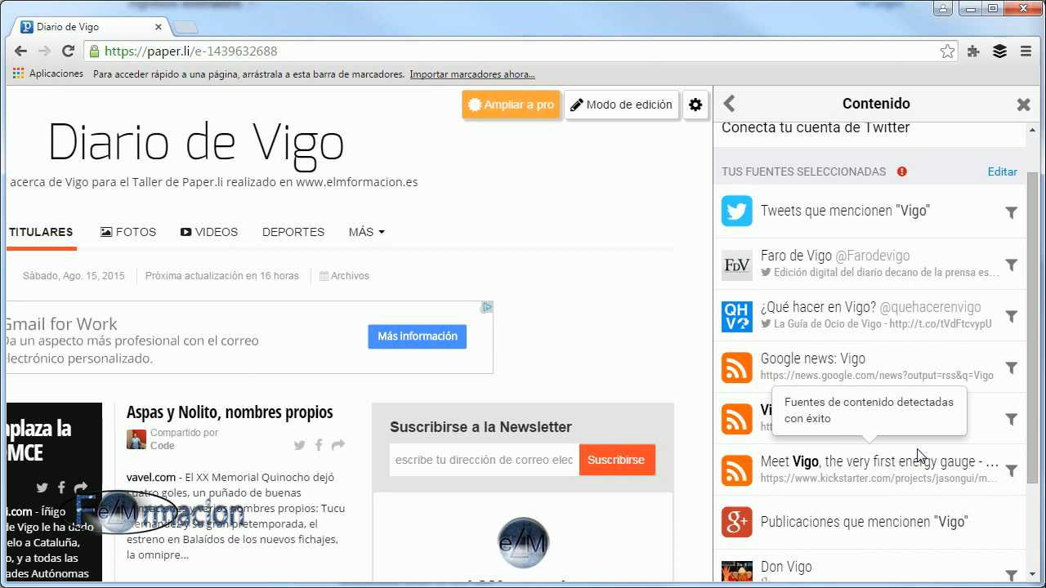
Search for new content sources with the term "concello de vigo".
{"action": "scroll", "coordinate": [919, 455], "scroll_direction": "up", "scroll_amount": 1}
{"action": "left_click", "coordinate": [747, 143]}
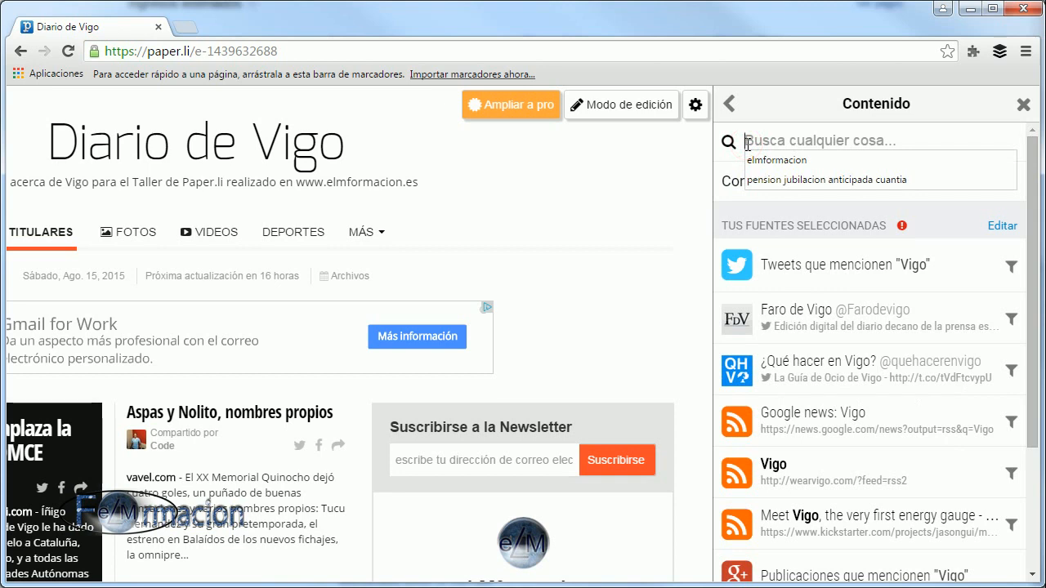
{"action": "type", "text": "concello"}
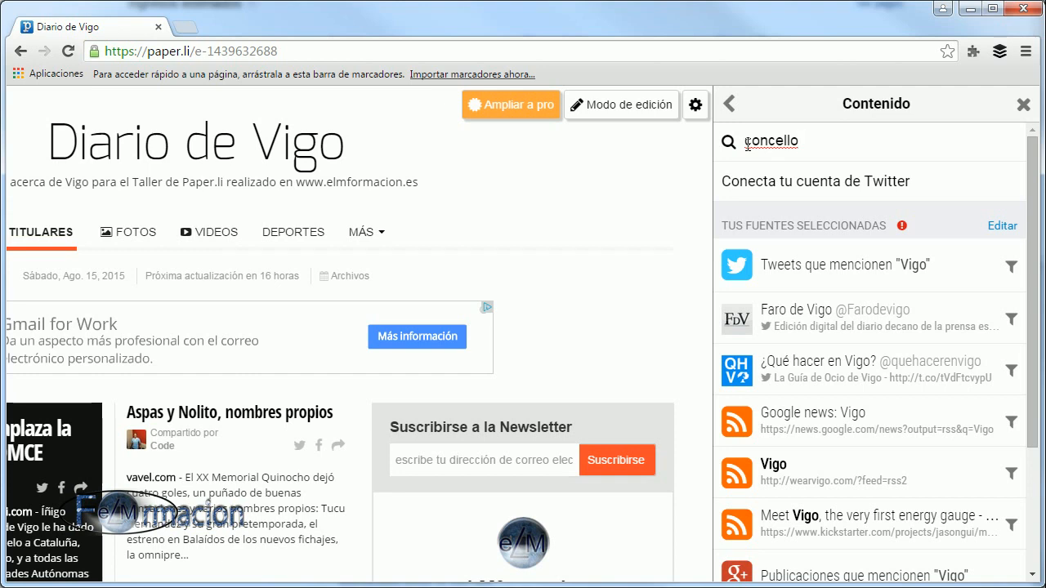
{"action": "type", "text": "de vigo"}
{"action": "key", "text": "Return"}
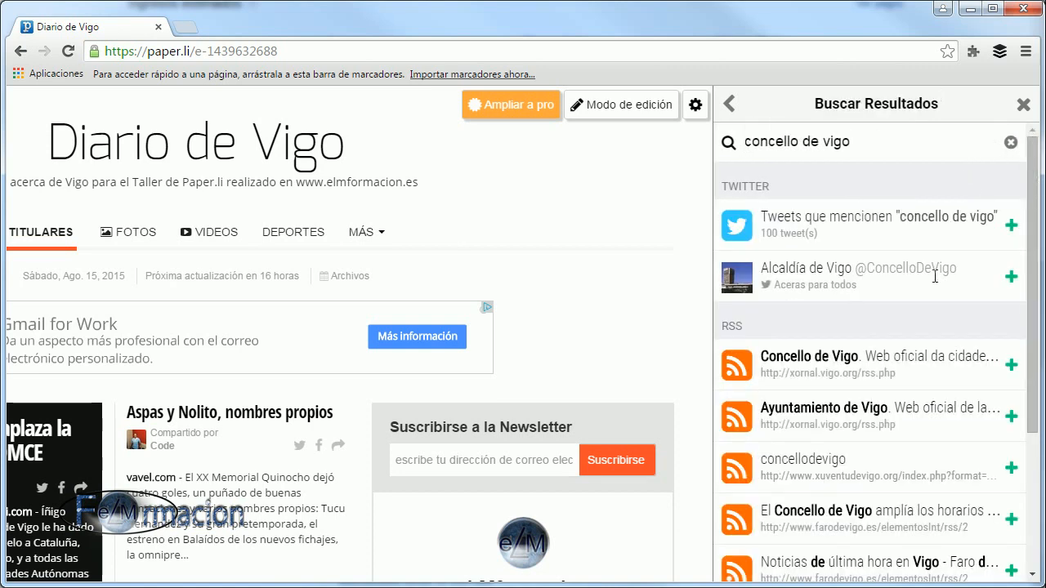
Add the tweets mentioning "concello de vigo", the Alcaldía de Vigo Twitter account and the Ayuntamiento de Vigo RSS feed as sources.
{"action": "left_click", "coordinate": [1012, 232]}
{"action": "left_click", "coordinate": [1012, 278]}
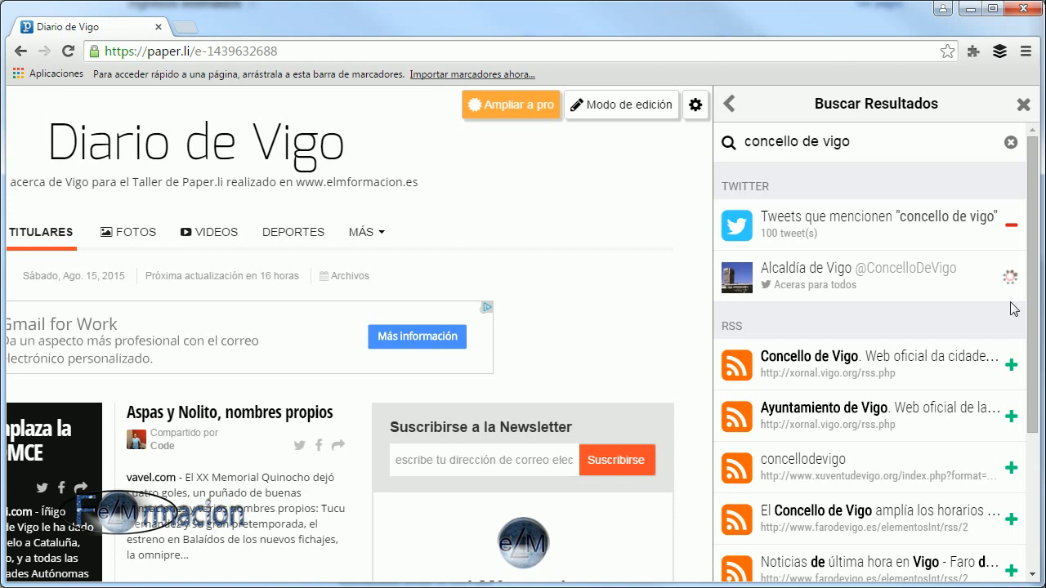
{"action": "left_click_drag", "start_coordinate": [1035, 412], "coordinate": [1036, 537]}
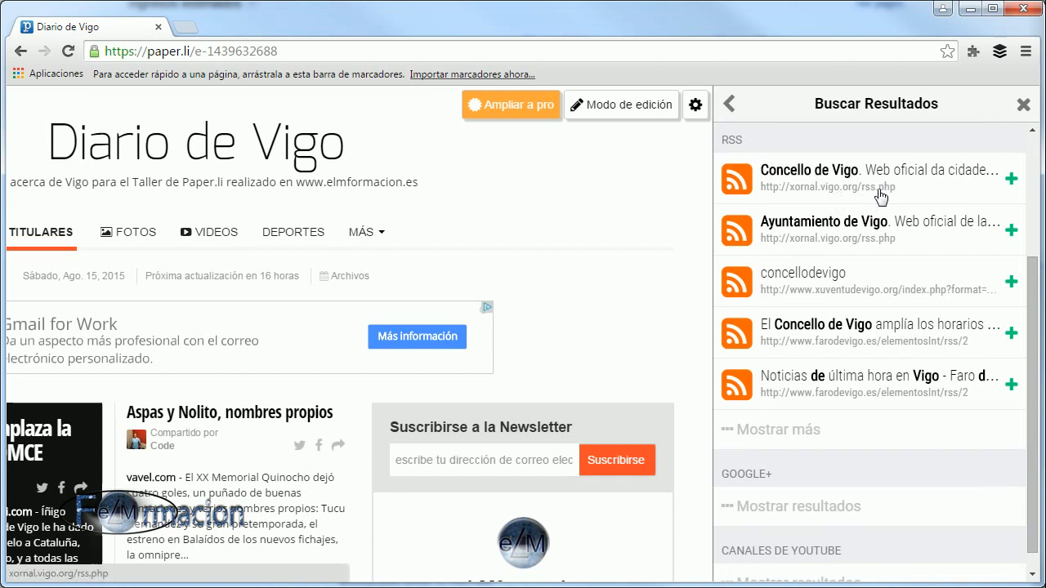
{"action": "left_click", "coordinate": [1013, 232]}
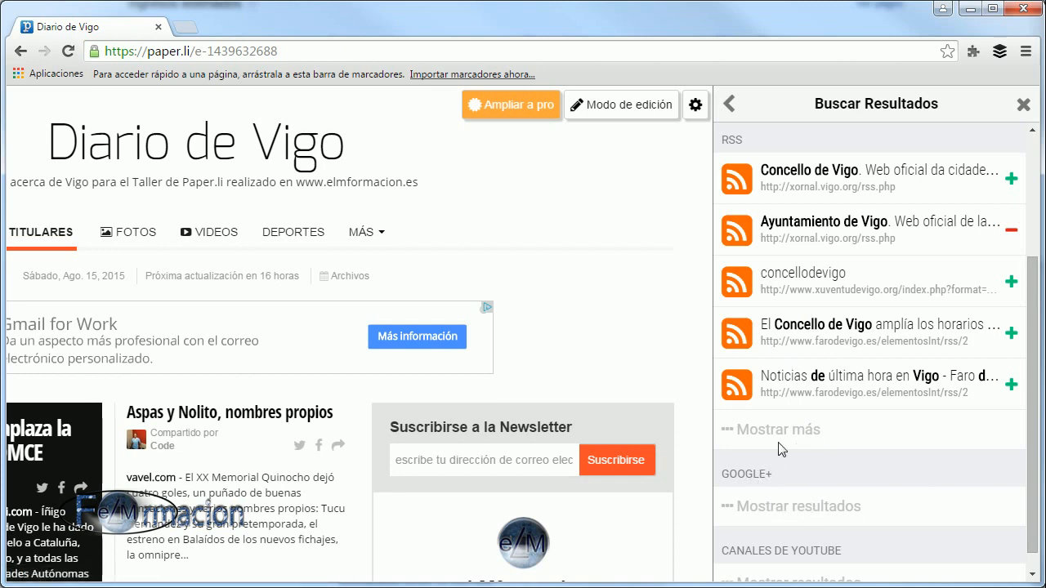
Show the Google+ results and add the first "Concello de Vigo." profile as a source.
{"action": "left_click", "coordinate": [779, 508]}
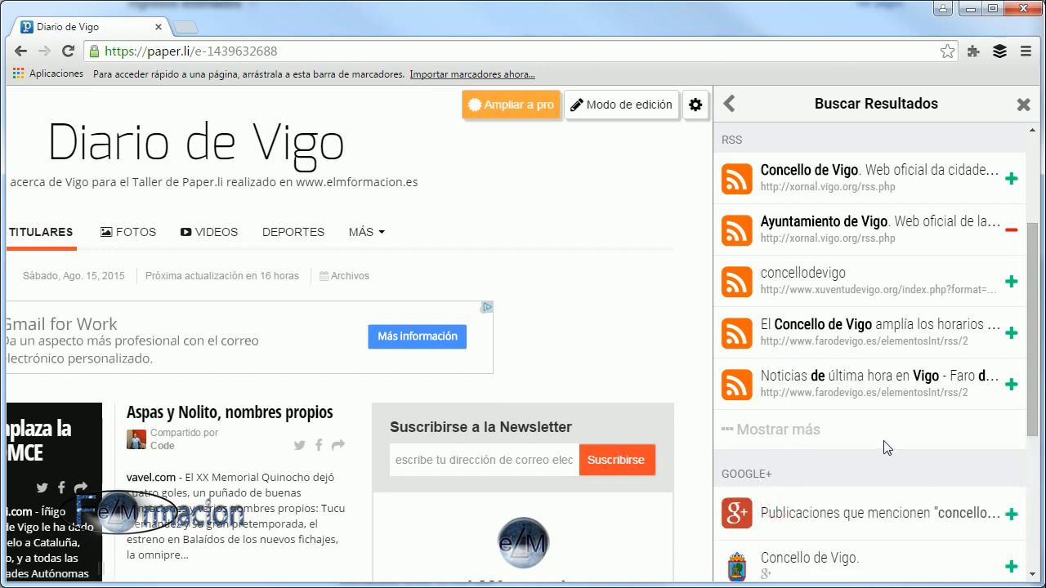
{"action": "scroll", "coordinate": [885, 446], "scroll_direction": "down", "scroll_amount": 3}
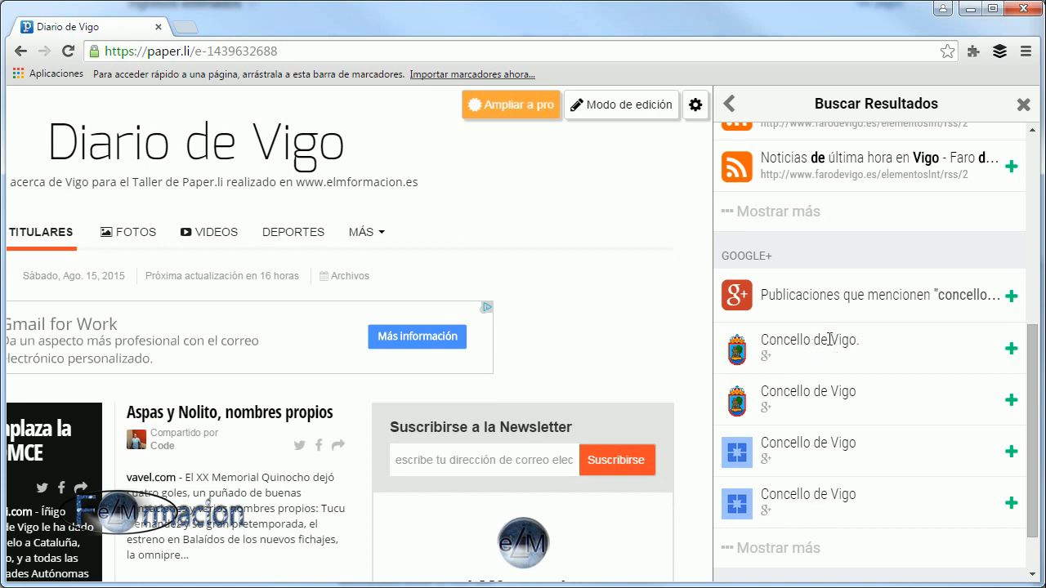
{"action": "left_click", "coordinate": [1011, 349]}
Show the YouTube channel results and add the Concellería de Xuventude channel as a source.
{"action": "scroll", "coordinate": [935, 384], "scroll_direction": "down", "scroll_amount": 1}
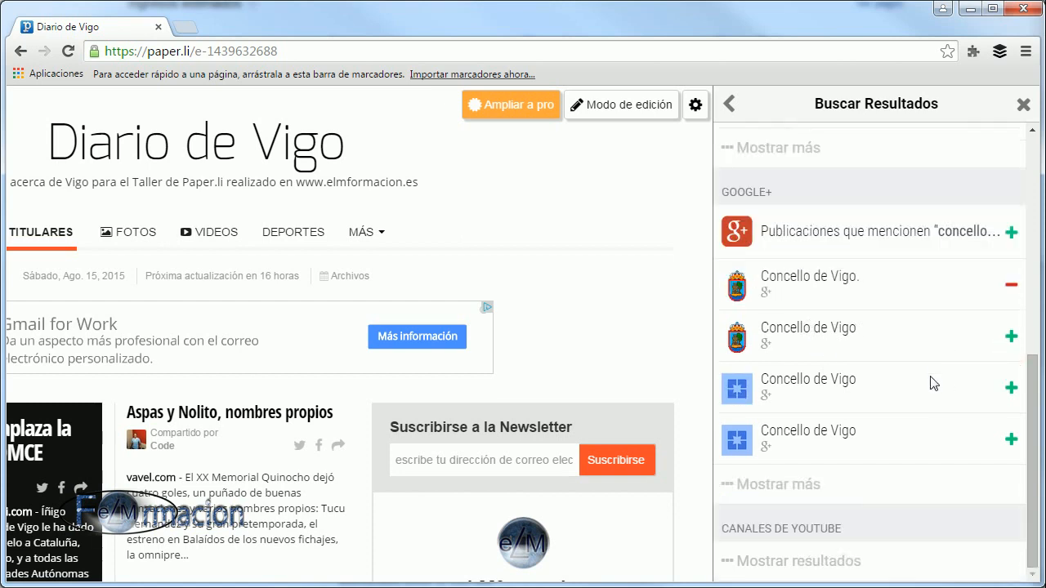
{"action": "left_click", "coordinate": [777, 559]}
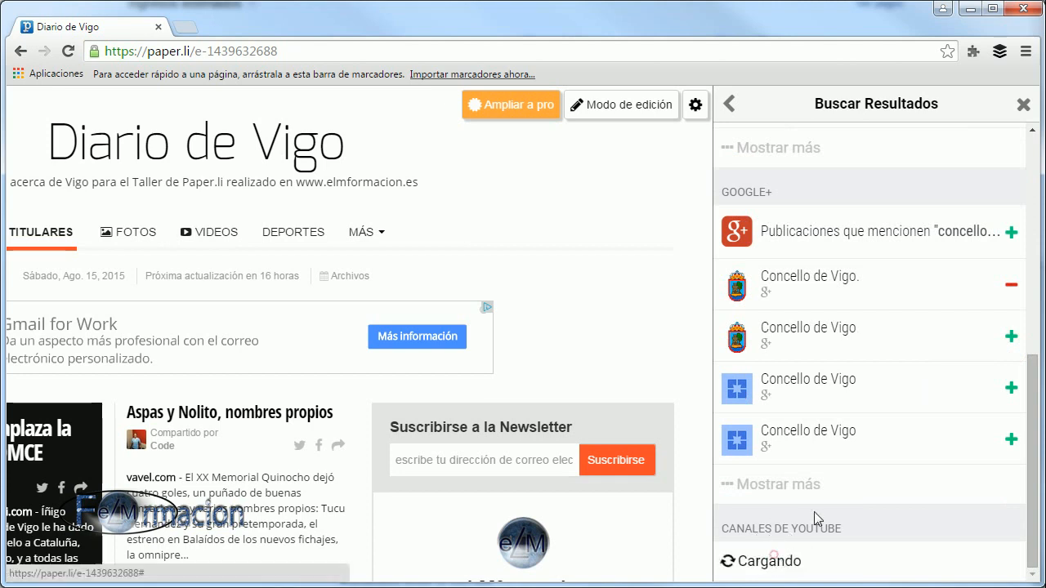
{"action": "scroll", "coordinate": [886, 474], "scroll_direction": "down", "scroll_amount": 2}
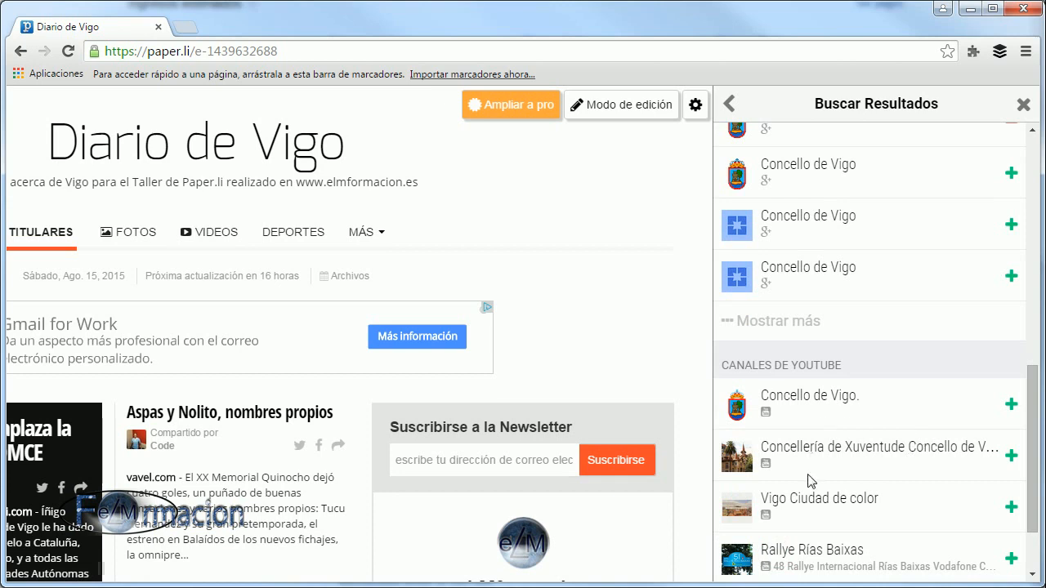
{"action": "left_click", "coordinate": [1011, 456]}
{"action": "scroll", "coordinate": [883, 487], "scroll_direction": "down", "scroll_amount": 1}
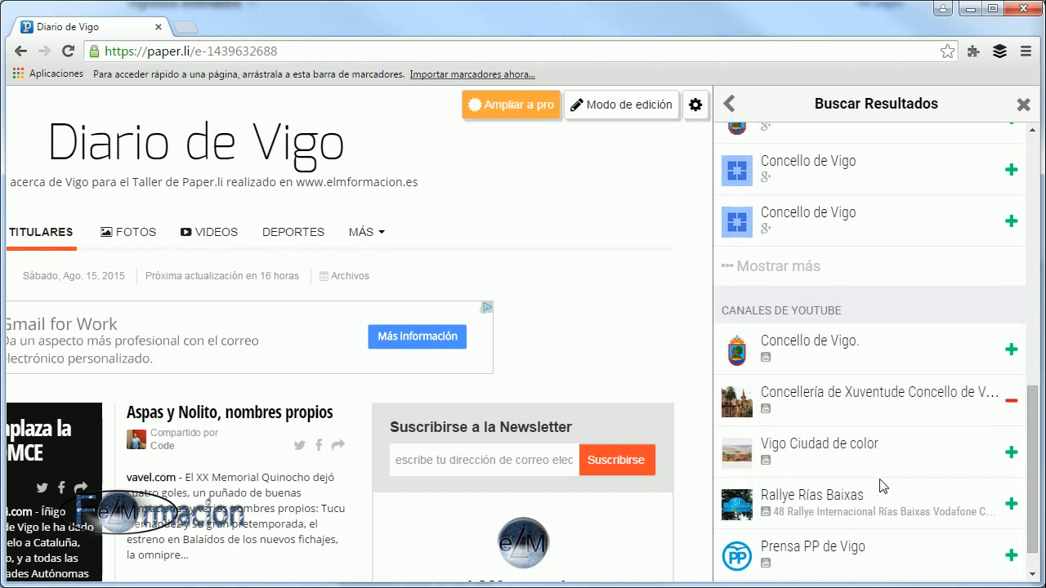
Expand the Google+ results twice and the YouTube channel results once to browse further possible sources for "concello de vigo".
{"action": "scroll", "coordinate": [883, 485], "scroll_direction": "up", "scroll_amount": 3}
{"action": "left_click", "coordinate": [814, 446]}
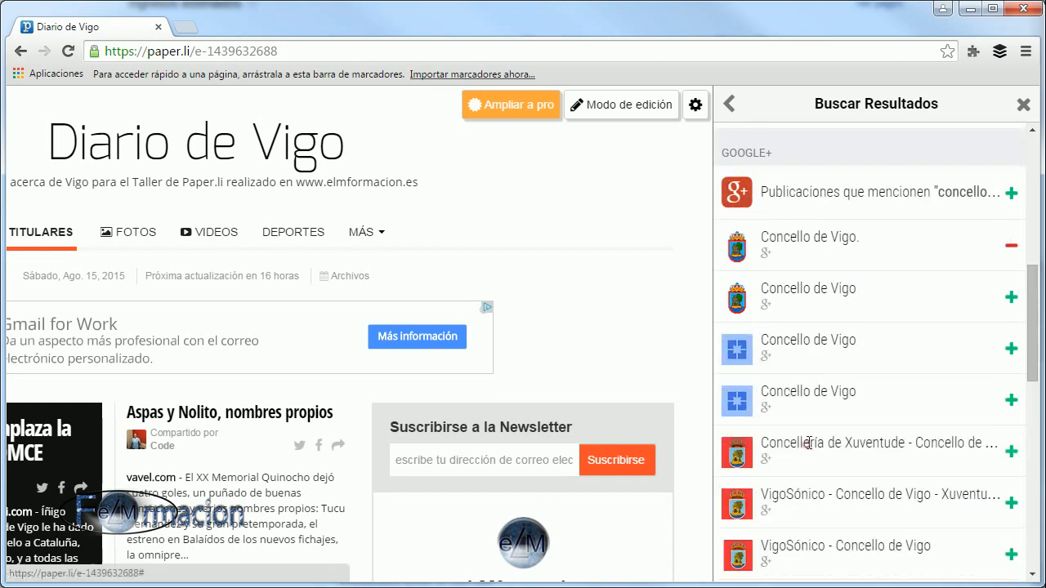
{"action": "scroll", "coordinate": [875, 408], "scroll_direction": "down", "scroll_amount": 3}
{"action": "scroll", "coordinate": [881, 417], "scroll_direction": "down", "scroll_amount": 4}
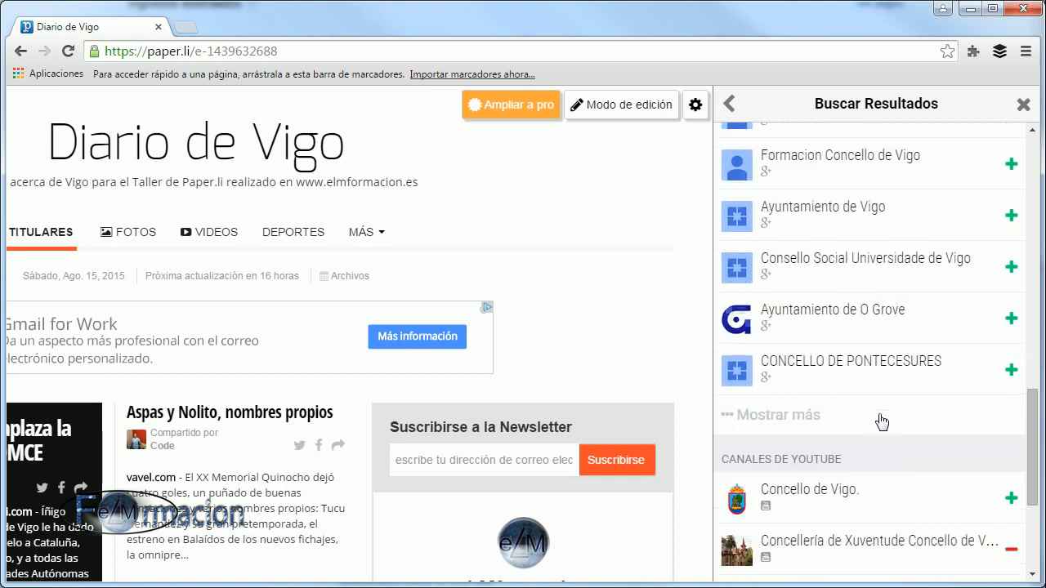
{"action": "scroll", "coordinate": [882, 422], "scroll_direction": "down", "scroll_amount": 3}
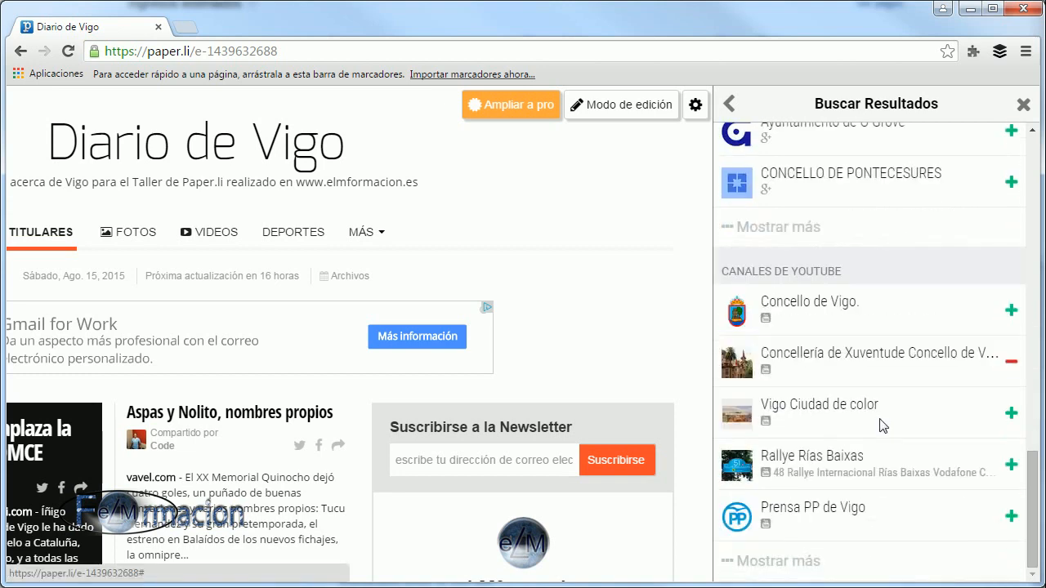
{"action": "left_click", "coordinate": [787, 228]}
{"action": "scroll", "coordinate": [782, 221], "scroll_direction": "down", "scroll_amount": 4}
{"action": "scroll", "coordinate": [864, 408], "scroll_direction": "down", "scroll_amount": 3}
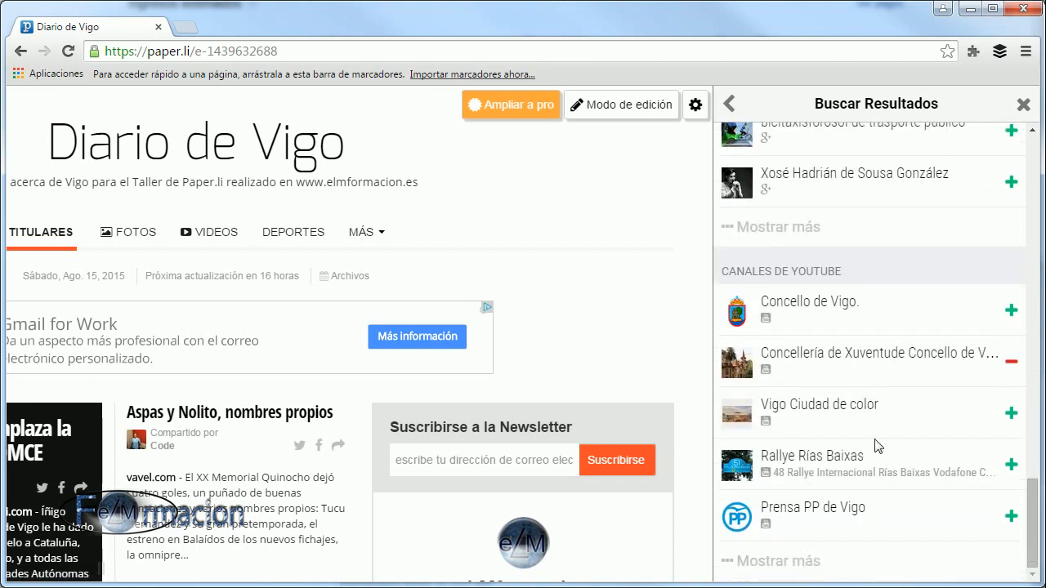
{"action": "left_click", "coordinate": [805, 562]}
{"action": "scroll", "coordinate": [881, 417], "scroll_direction": "down", "scroll_amount": 4}
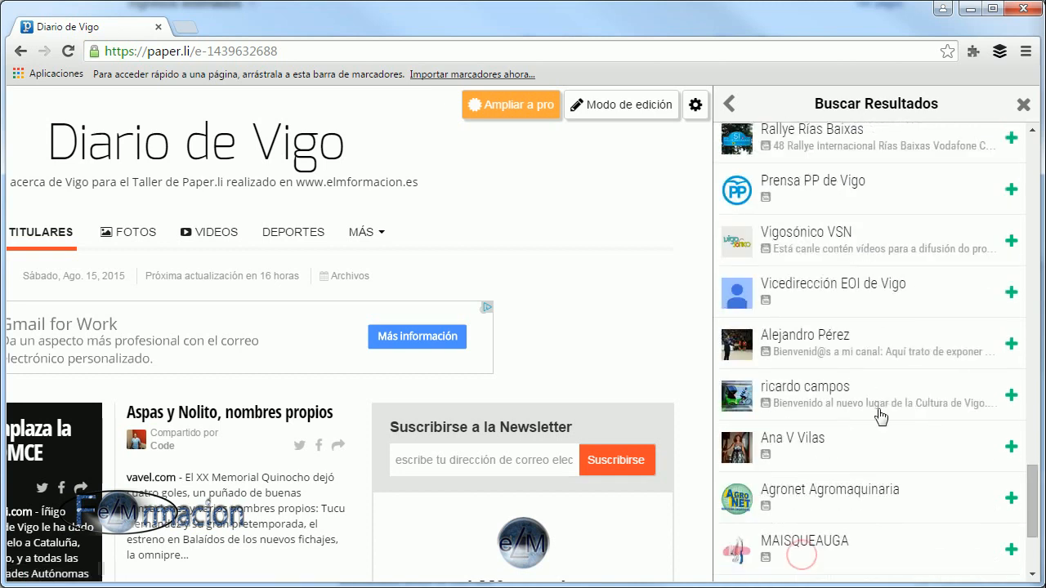
{"action": "scroll", "coordinate": [887, 425], "scroll_direction": "up", "scroll_amount": 15}
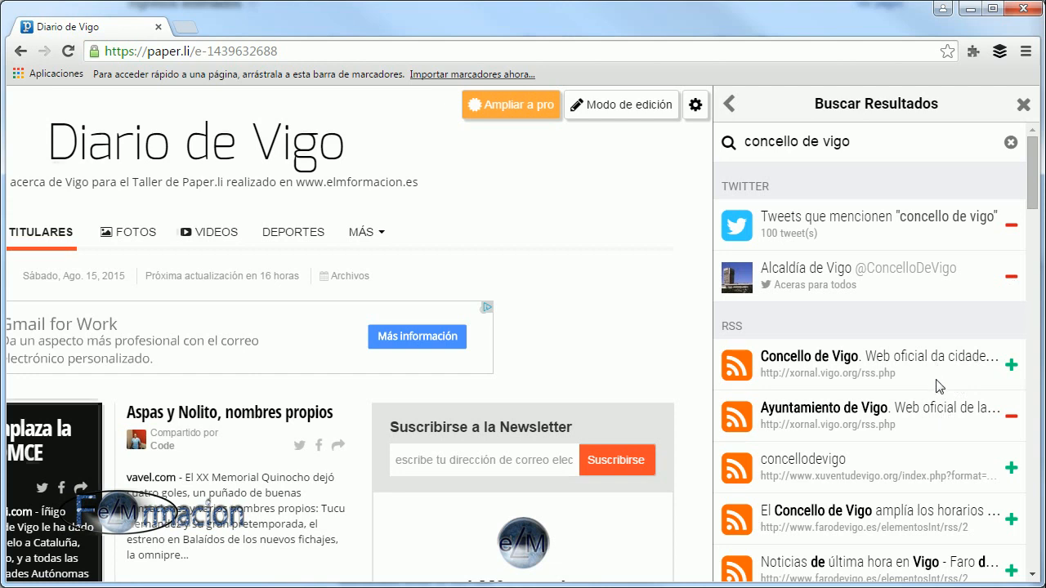
Remove the "Concello de Vigo." Google+ profile from the sources and return to the newspaper's content overview.
{"action": "scroll", "coordinate": [940, 378], "scroll_direction": "down", "scroll_amount": 3}
{"action": "scroll", "coordinate": [940, 378], "scroll_direction": "down", "scroll_amount": 3}
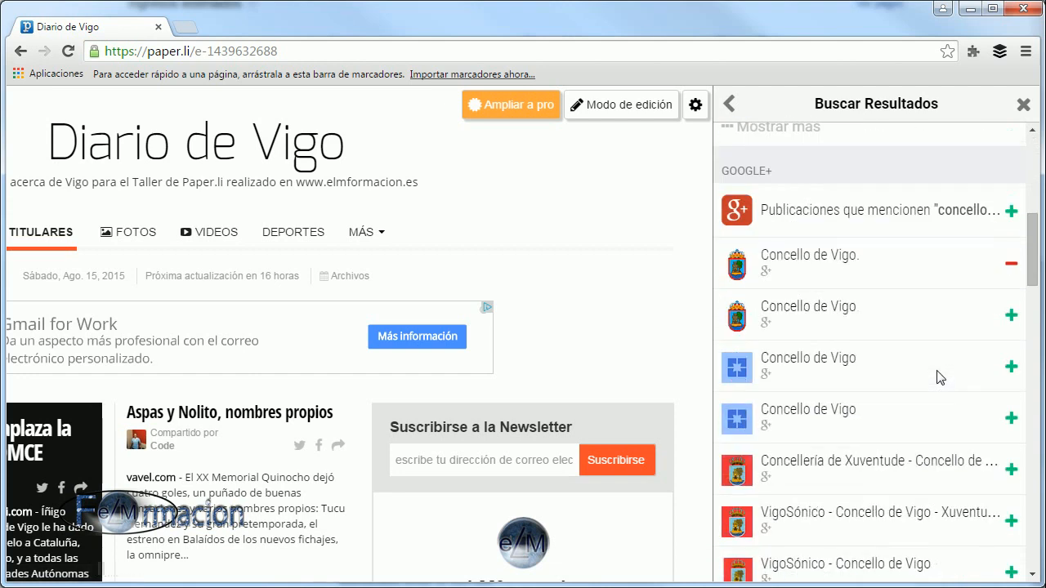
{"action": "left_click", "coordinate": [1012, 267]}
{"action": "left_click", "coordinate": [731, 103]}
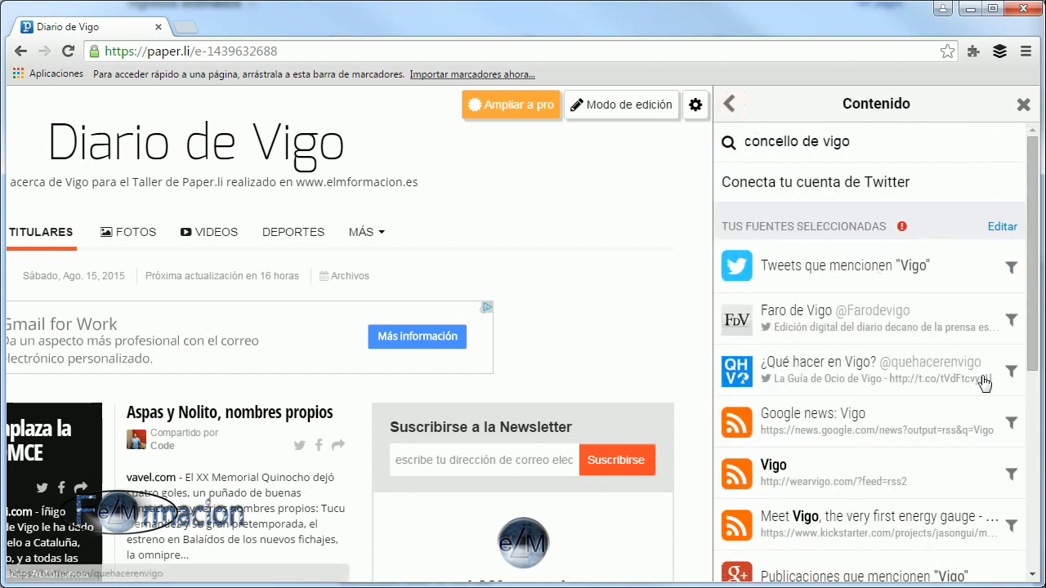
Review the full list of selected Twitter, RSS, Google+ and YouTube sources.
{"action": "left_click_drag", "start_coordinate": [1031, 349], "coordinate": [1038, 561]}
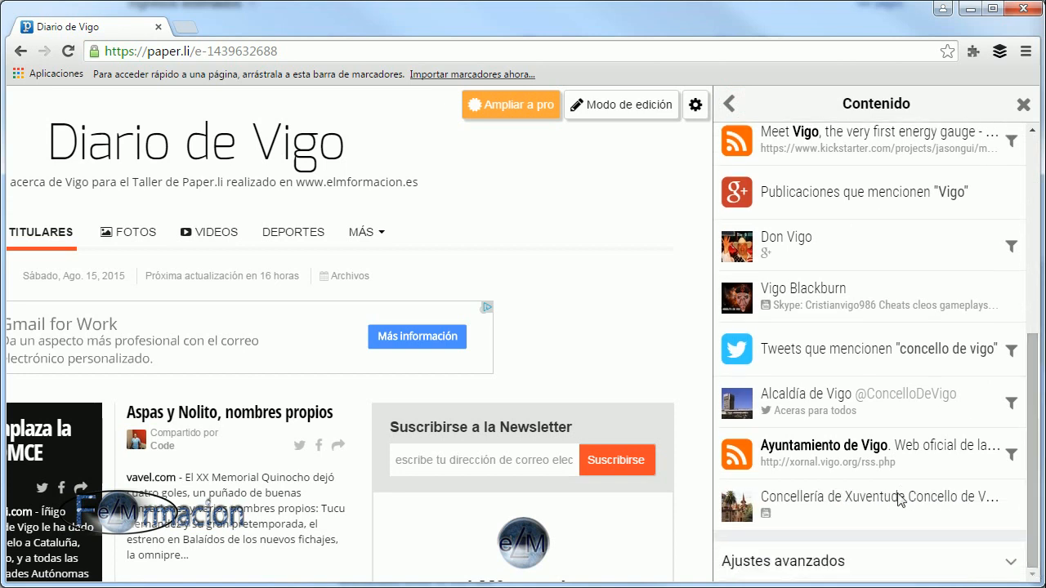
{"action": "scroll", "coordinate": [931, 405], "scroll_direction": "up", "scroll_amount": 5}
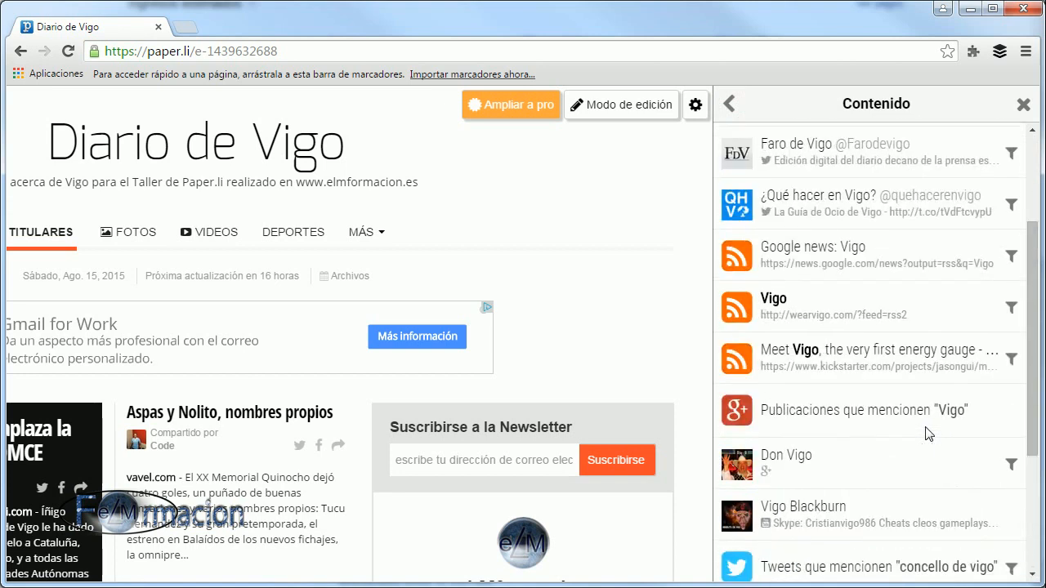
{"action": "scroll", "coordinate": [928, 433], "scroll_direction": "down", "scroll_amount": 5}
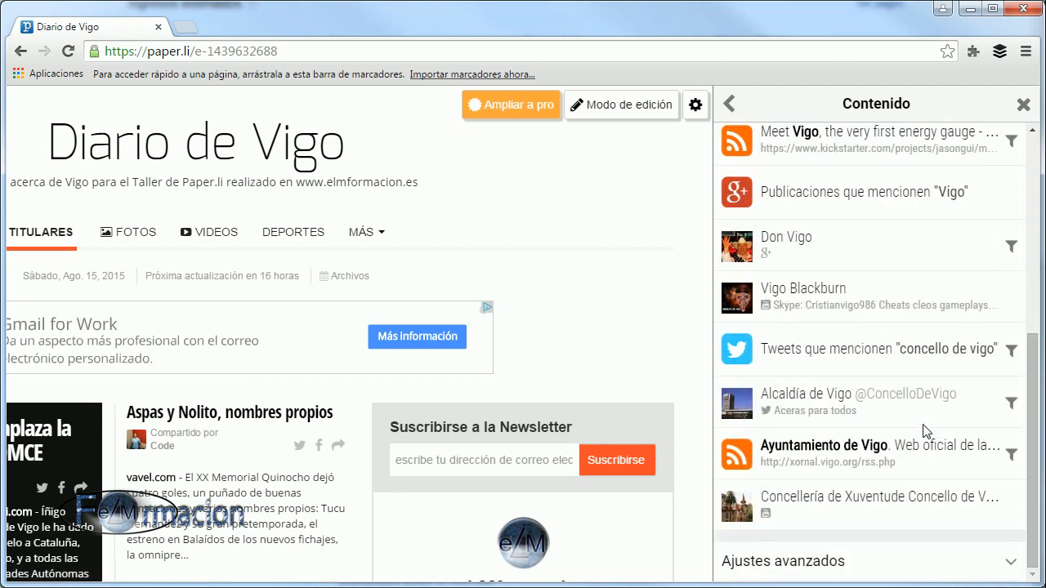
{"action": "scroll", "coordinate": [924, 425], "scroll_direction": "up", "scroll_amount": 5}
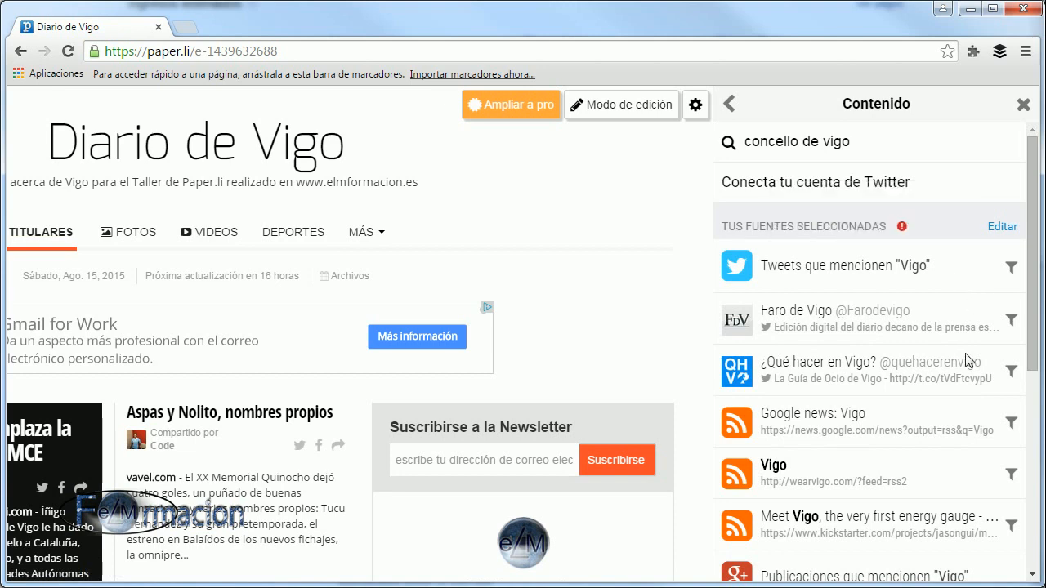
{"action": "scroll", "coordinate": [969, 360], "scroll_direction": "down", "scroll_amount": 5}
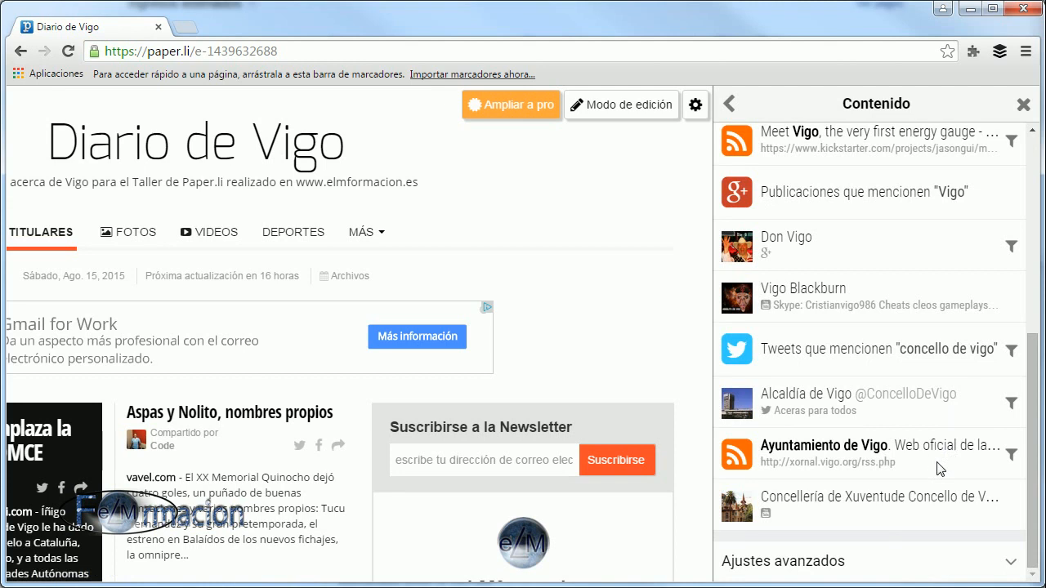
{"action": "scroll", "coordinate": [940, 469], "scroll_direction": "up", "scroll_amount": 4}
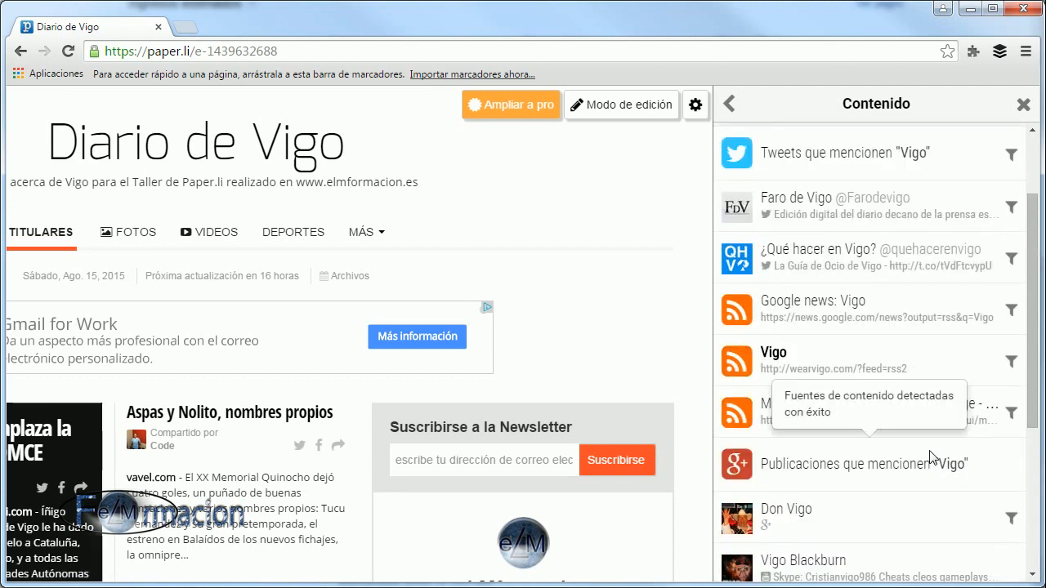
{"action": "scroll", "coordinate": [931, 455], "scroll_direction": "up", "scroll_amount": 2}
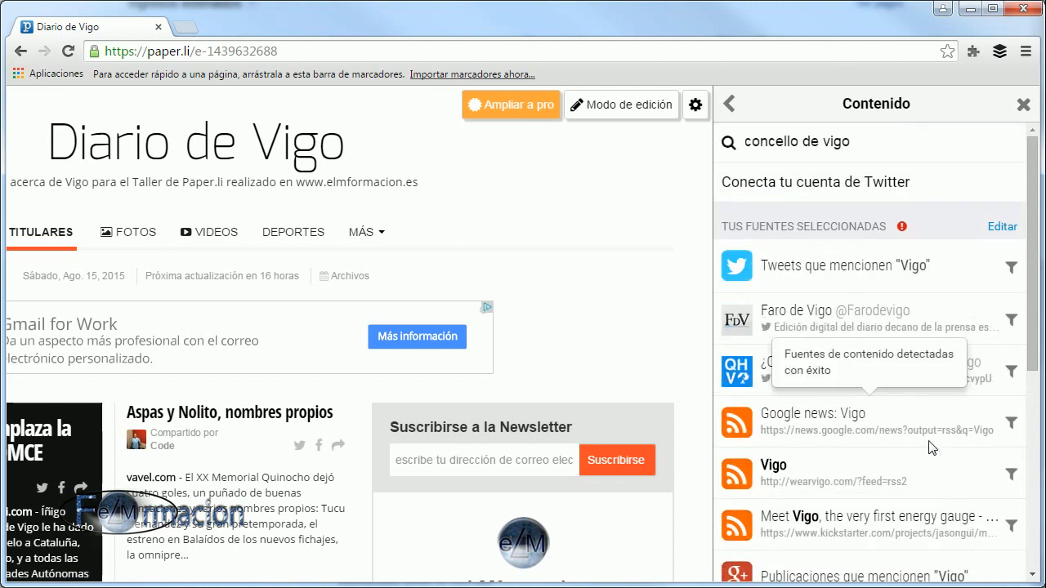
{"action": "scroll", "coordinate": [932, 448], "scroll_direction": "down", "scroll_amount": 1}
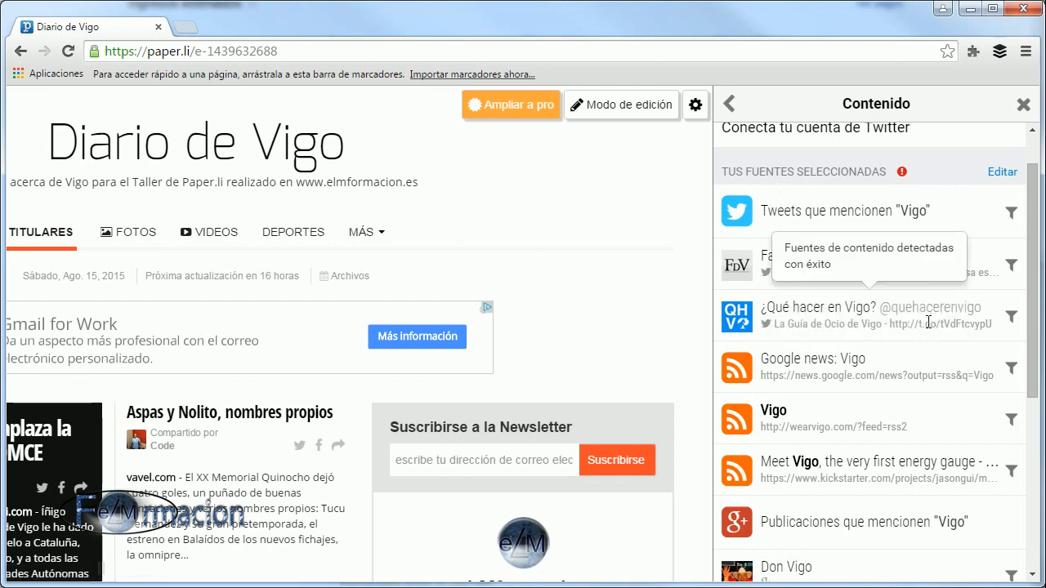
{"action": "scroll", "coordinate": [929, 328], "scroll_direction": "up", "scroll_amount": 1}
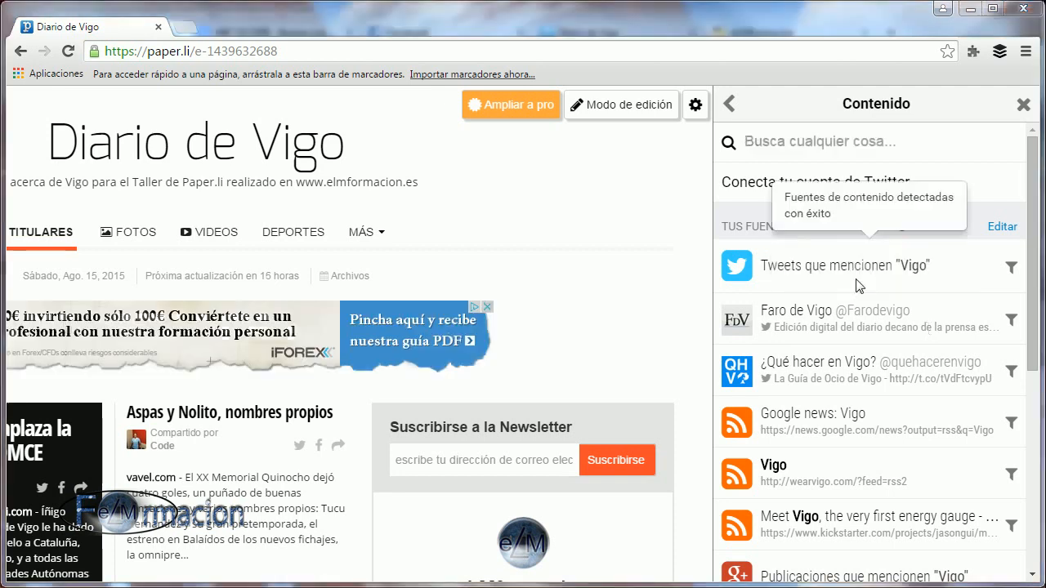
Connect the Twitter account with its e-mail and password, without saving the password in the browser, and view the sources that account offers.
{"action": "left_click", "coordinate": [823, 185]}
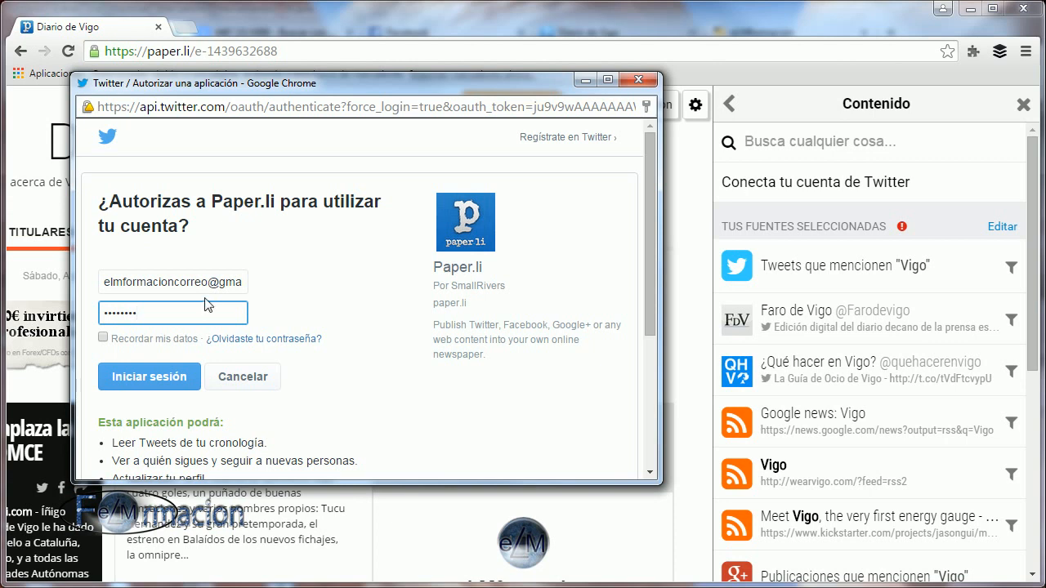
{"action": "left_click", "coordinate": [145, 280]}
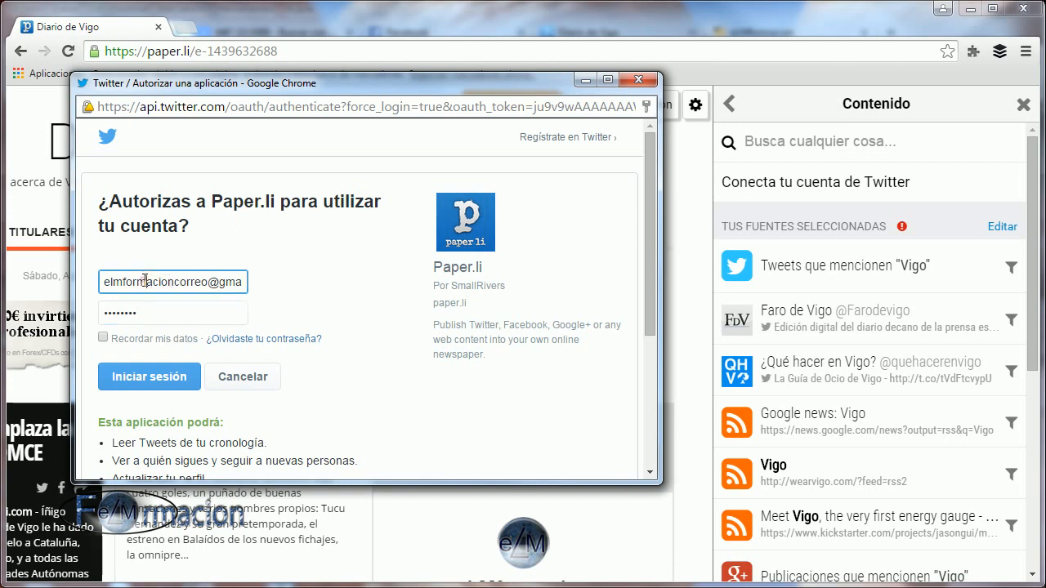
{"action": "left_click", "coordinate": [144, 311]}
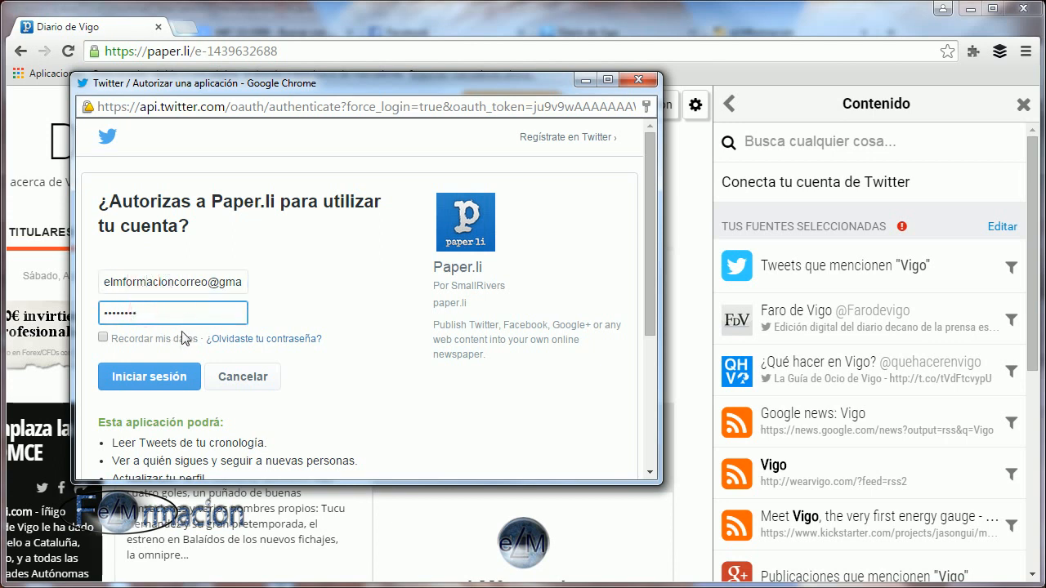
{"action": "left_click", "coordinate": [153, 377]}
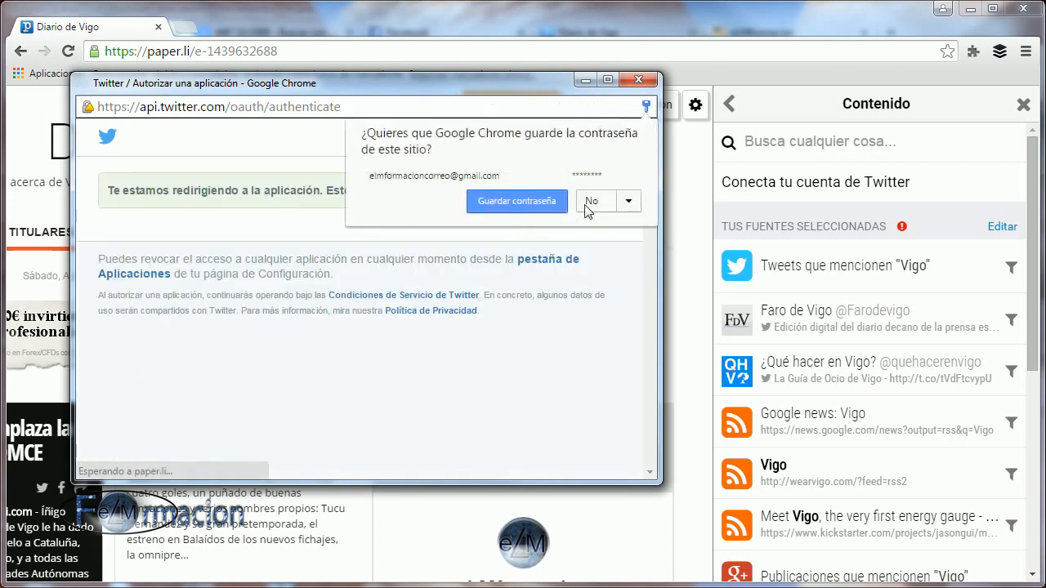
{"action": "left_click", "coordinate": [587, 202]}
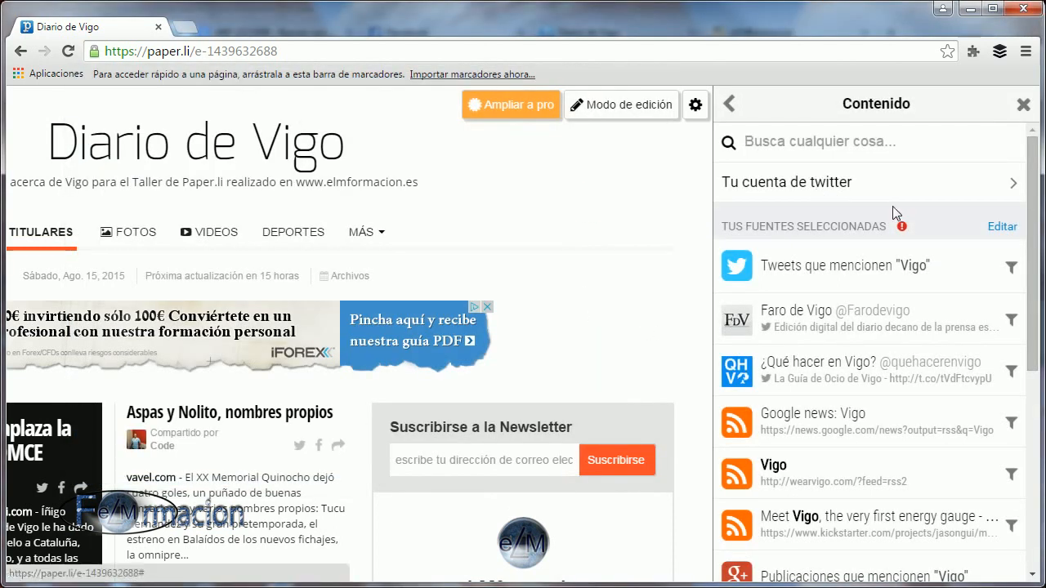
{"action": "left_click", "coordinate": [790, 191]}
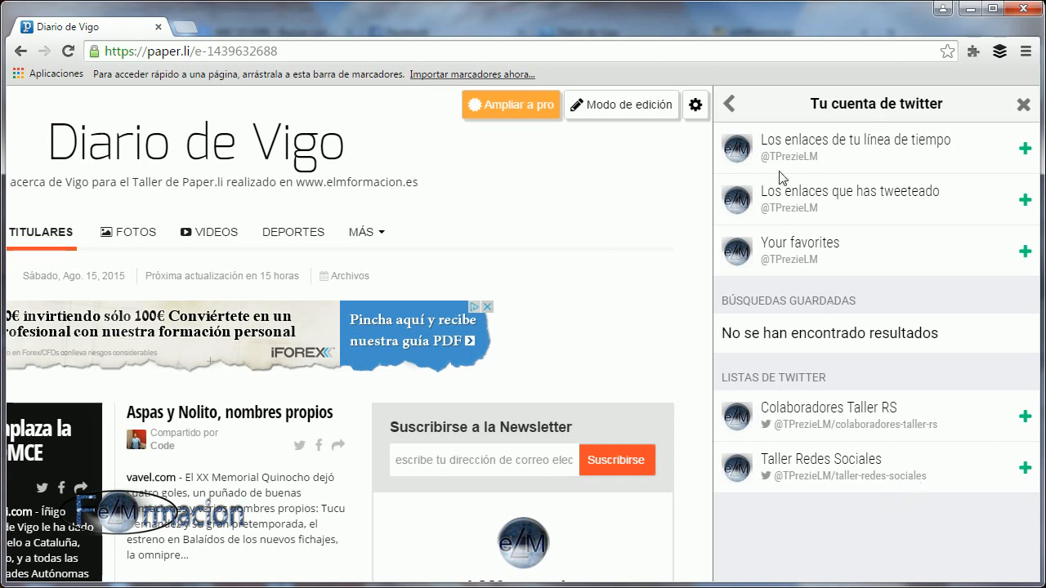
{"action": "left_click", "coordinate": [730, 104]}
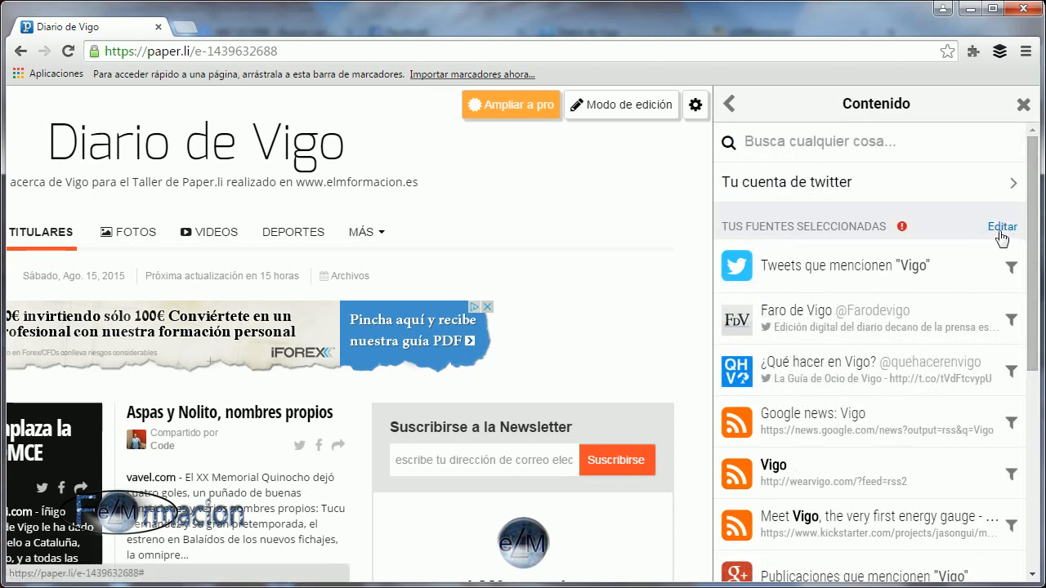
Remove from the selected sources the Google+ profile and YouTube channel listed directly after the posts mentioning "Vigo", and finish editing the list.
{"action": "left_click", "coordinate": [1000, 229]}
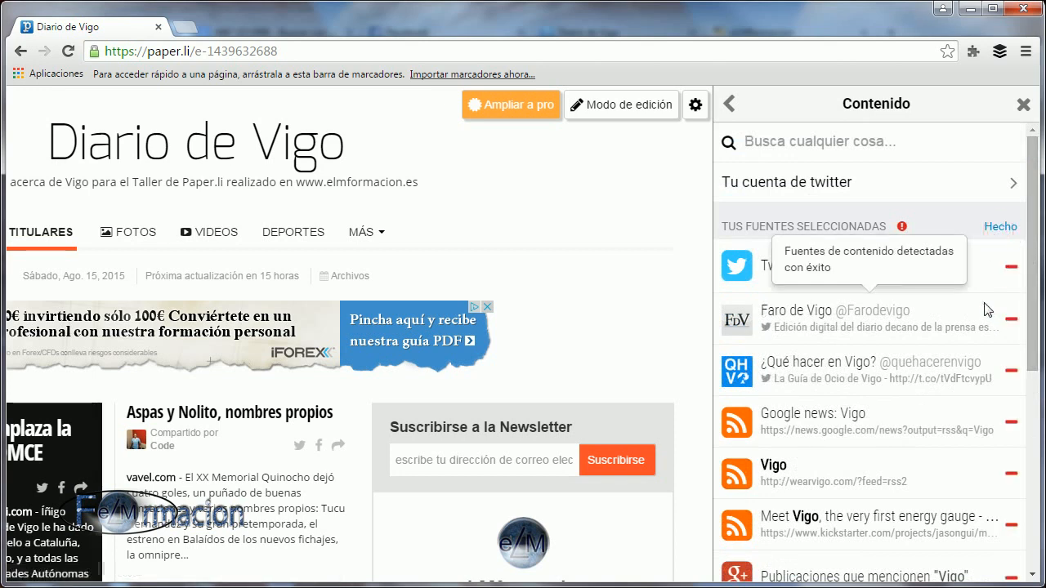
{"action": "scroll", "coordinate": [982, 333], "scroll_direction": "down", "scroll_amount": 1}
{"action": "scroll", "coordinate": [983, 332], "scroll_direction": "up", "scroll_amount": 1}
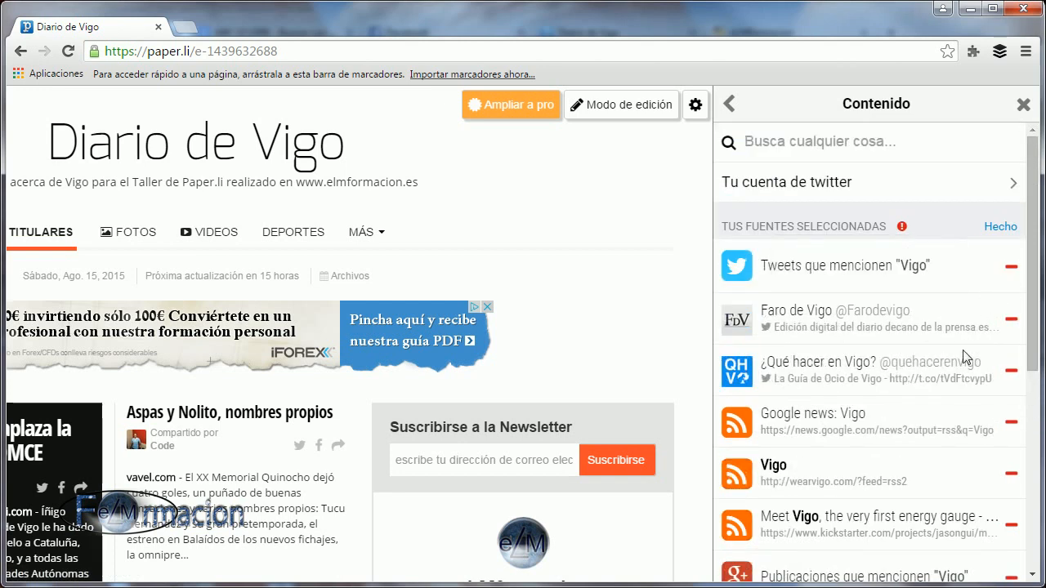
{"action": "scroll", "coordinate": [973, 359], "scroll_direction": "down", "scroll_amount": 2}
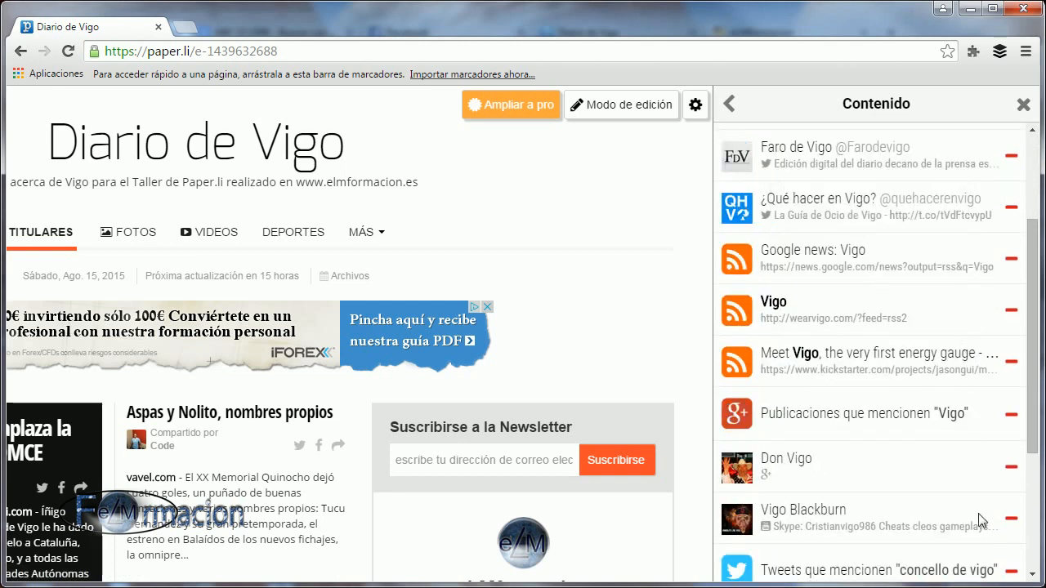
{"action": "left_click", "coordinate": [1012, 470]}
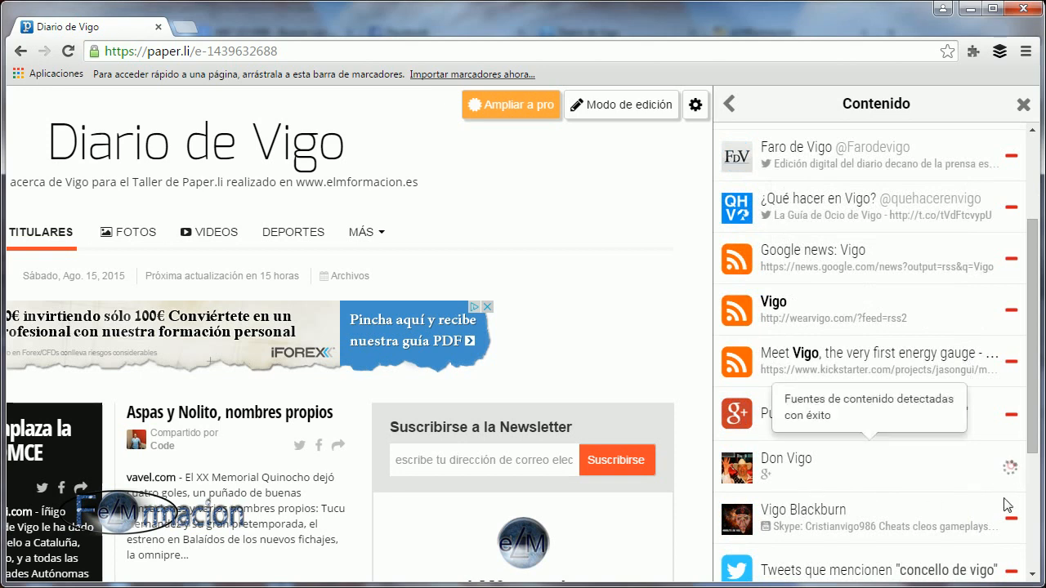
{"action": "left_click", "coordinate": [1012, 467]}
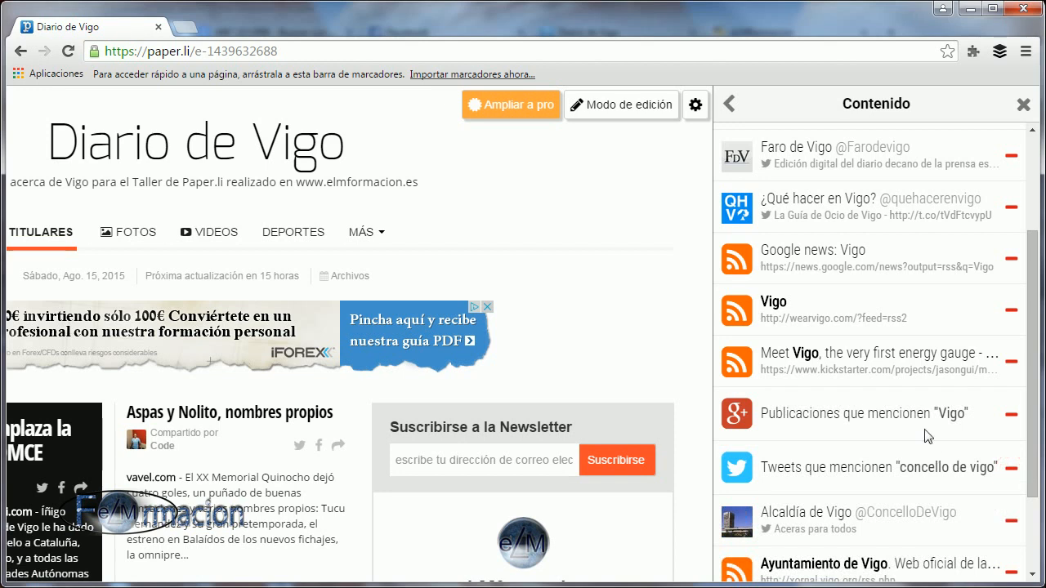
{"action": "scroll", "coordinate": [928, 436], "scroll_direction": "down", "scroll_amount": 2}
{"action": "scroll", "coordinate": [928, 436], "scroll_direction": "up", "scroll_amount": 3}
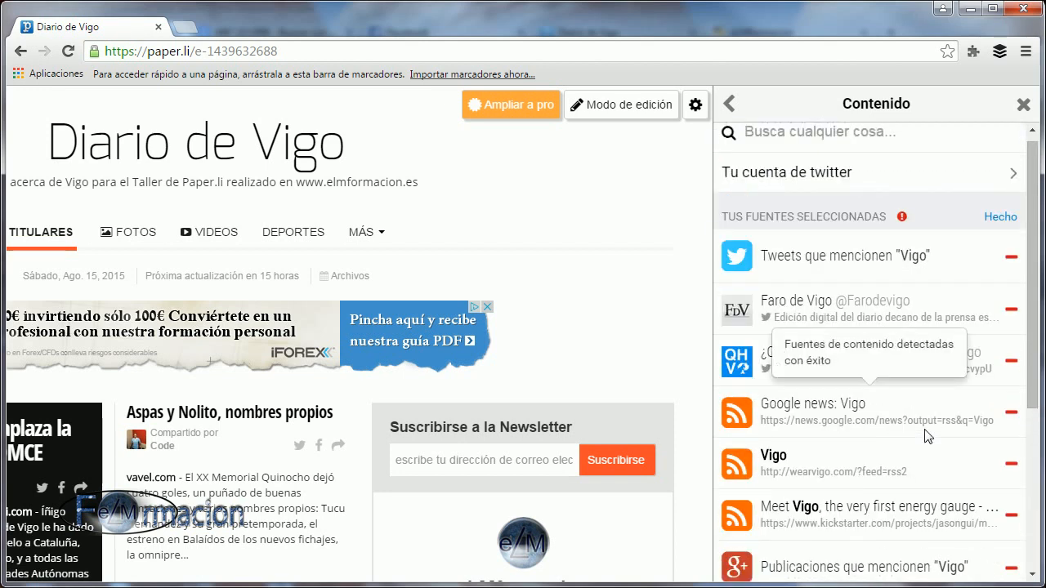
{"action": "scroll", "coordinate": [928, 436], "scroll_direction": "up", "scroll_amount": 1}
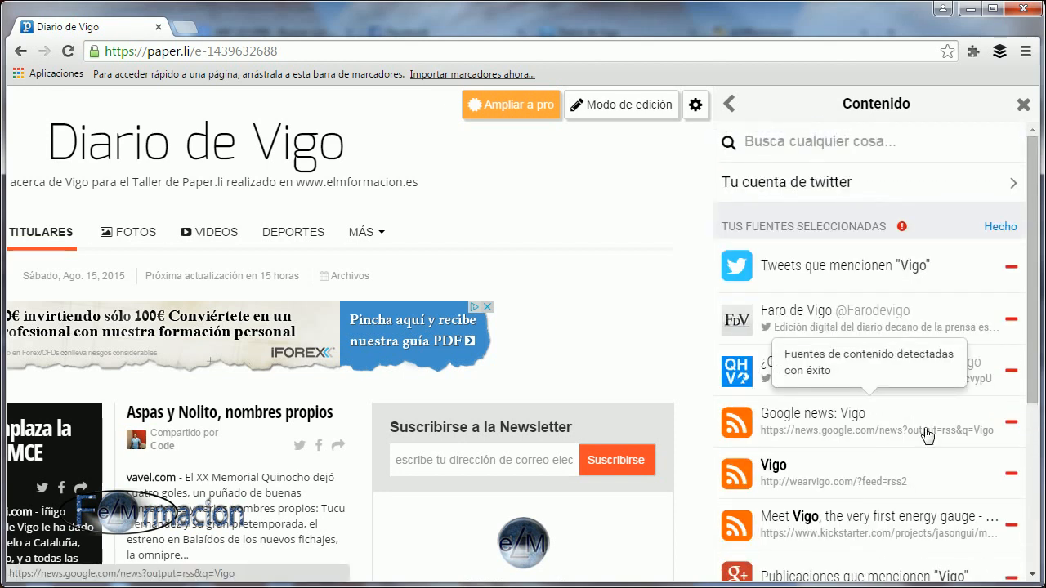
{"action": "left_click", "coordinate": [994, 232]}
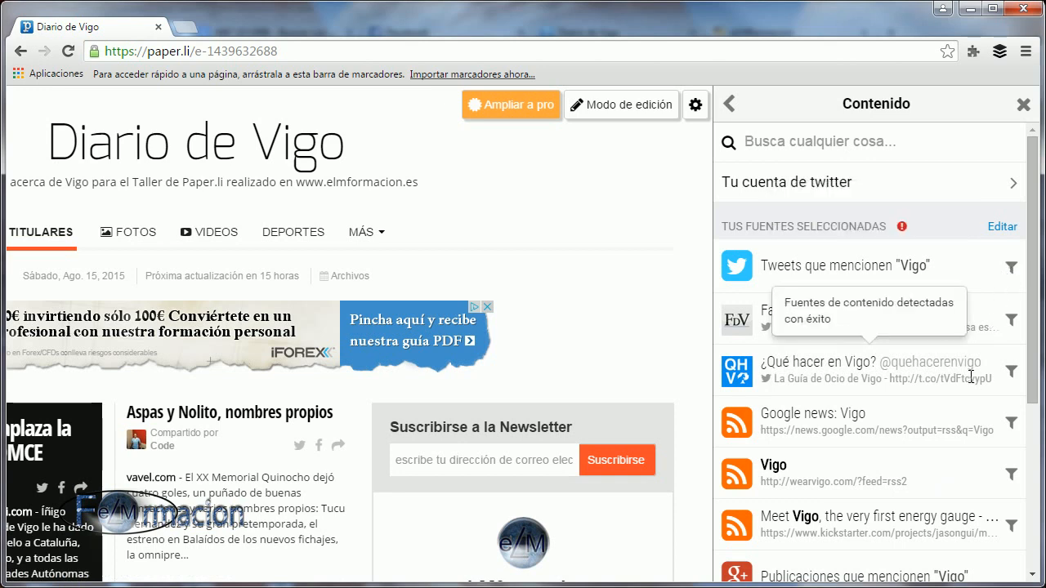
Filter the tweets mentioning "Vigo" so they must contain all of the words "vigo empleo", and save that condition.
{"action": "left_click", "coordinate": [1011, 267]}
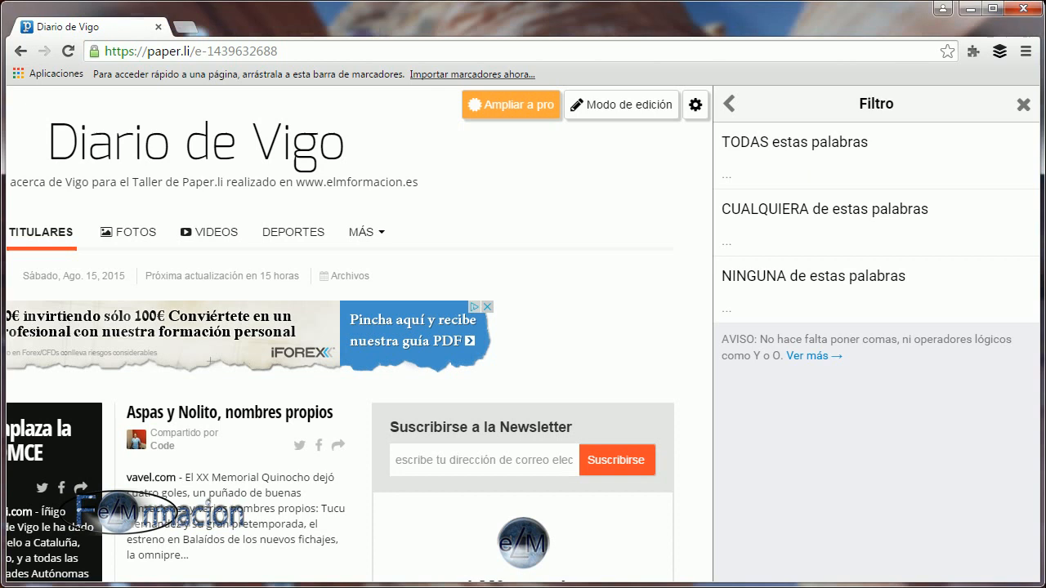
{"action": "left_click", "coordinate": [753, 156]}
{"action": "left_click", "coordinate": [748, 174]}
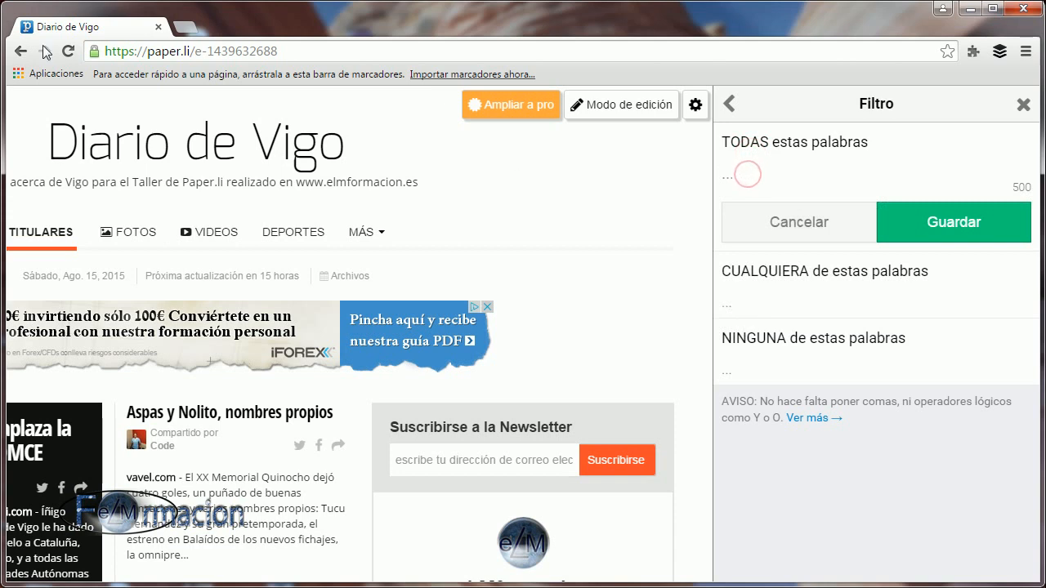
{"action": "type", "text": "vigo empleo"}
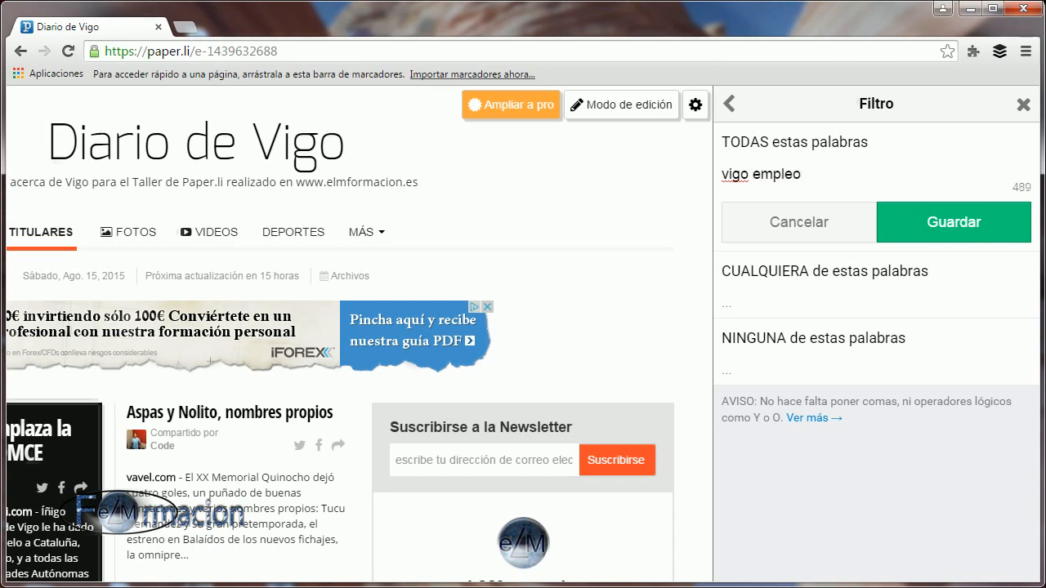
{"action": "left_click", "coordinate": [953, 230]}
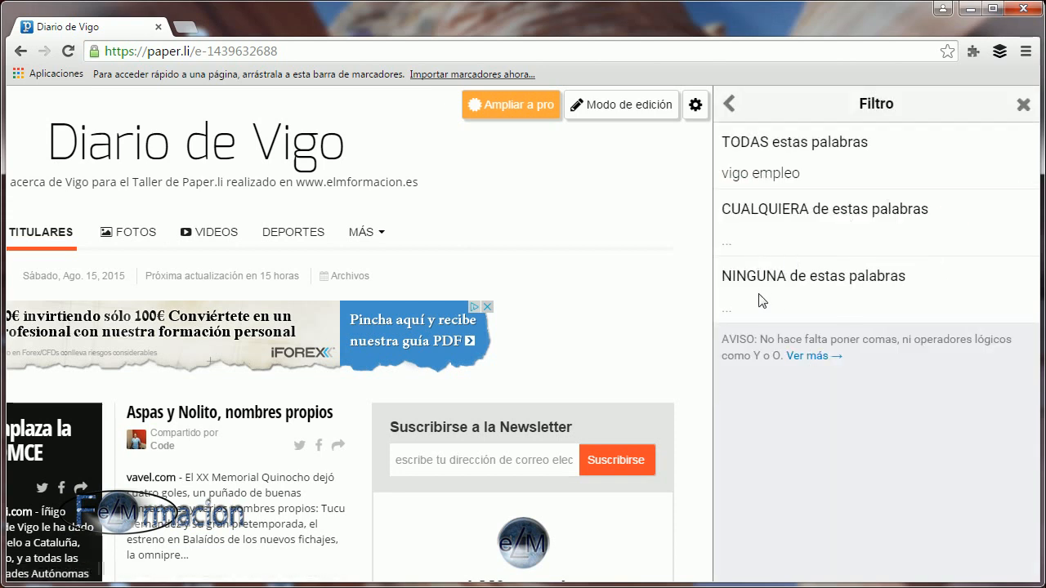
Exclude the word "pesca" from the tweets mentioning "Vigo", save the filter and return to the source list.
{"action": "left_click", "coordinate": [741, 307]}
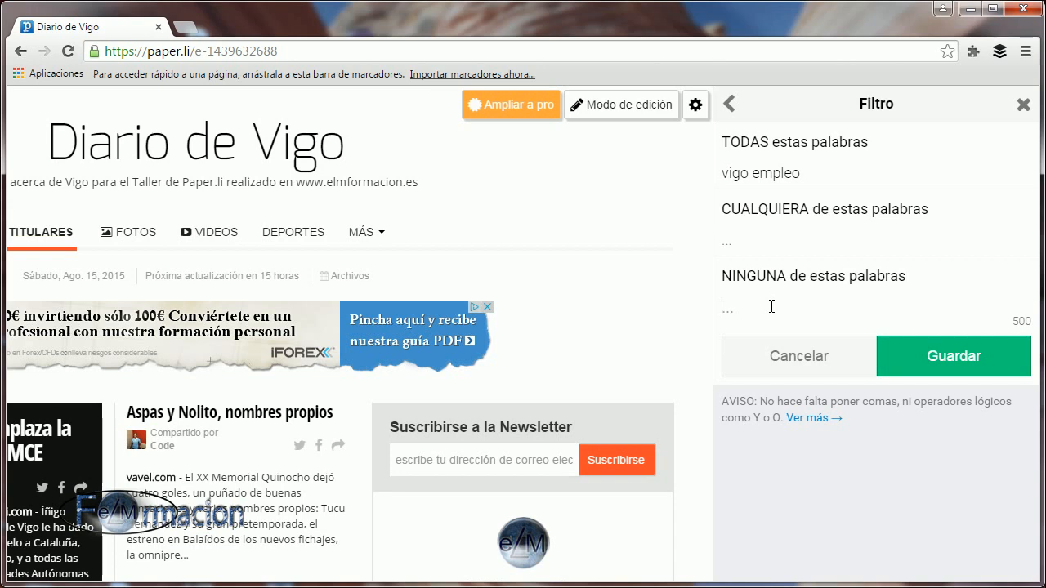
{"action": "type", "text": "pesca"}
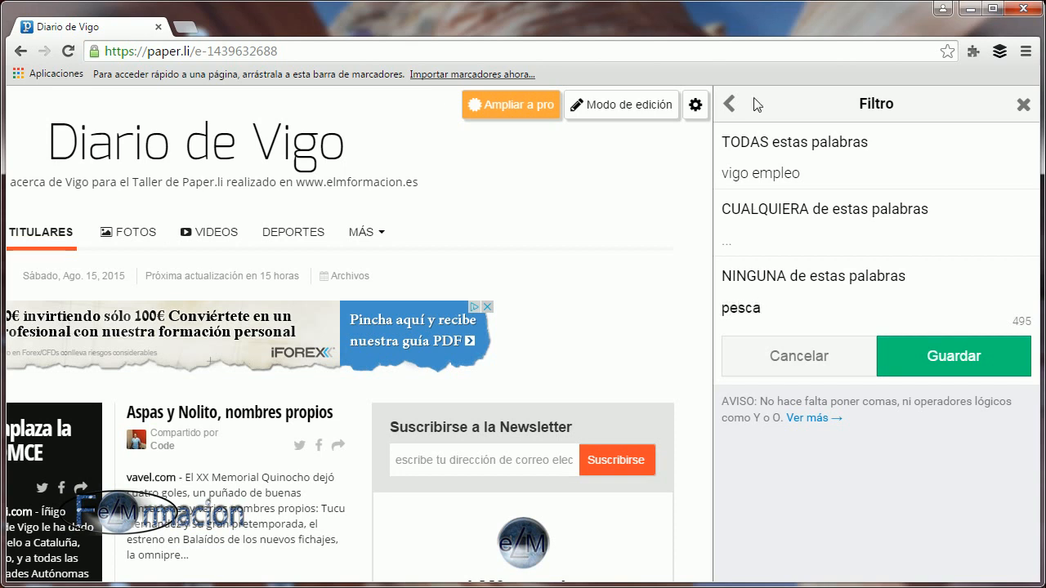
{"action": "left_click", "coordinate": [950, 365]}
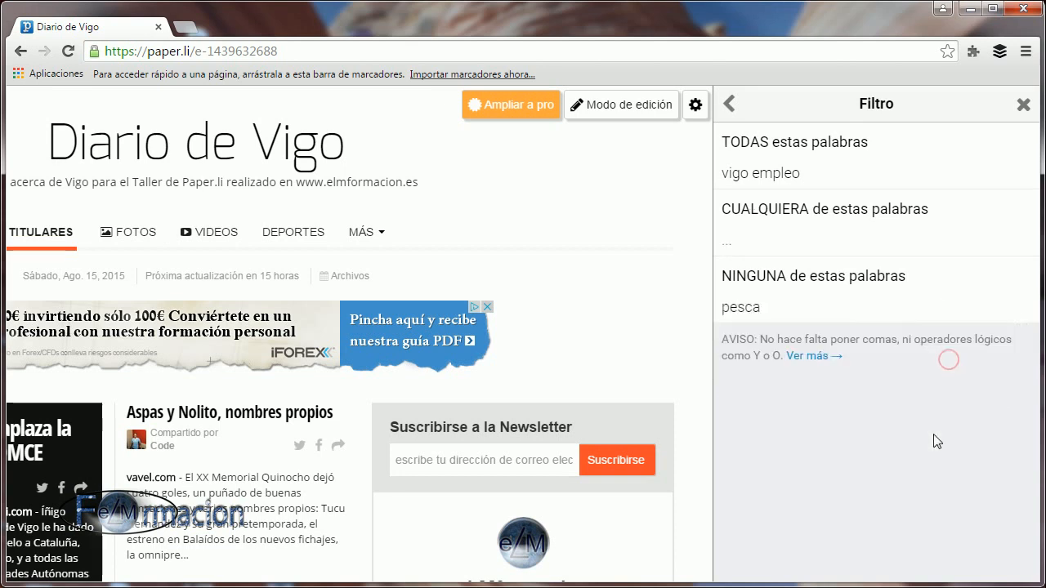
{"action": "left_click", "coordinate": [736, 113]}
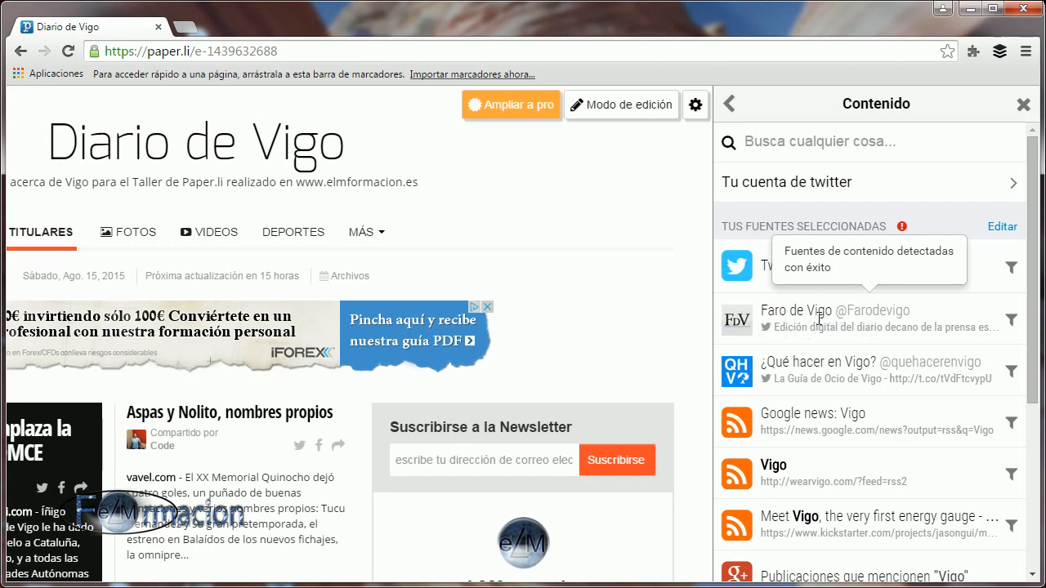
Add "empleo" to the words that Faro de Vigo posts must all contain, save the filter and return to the source list.
{"action": "left_click", "coordinate": [1011, 321]}
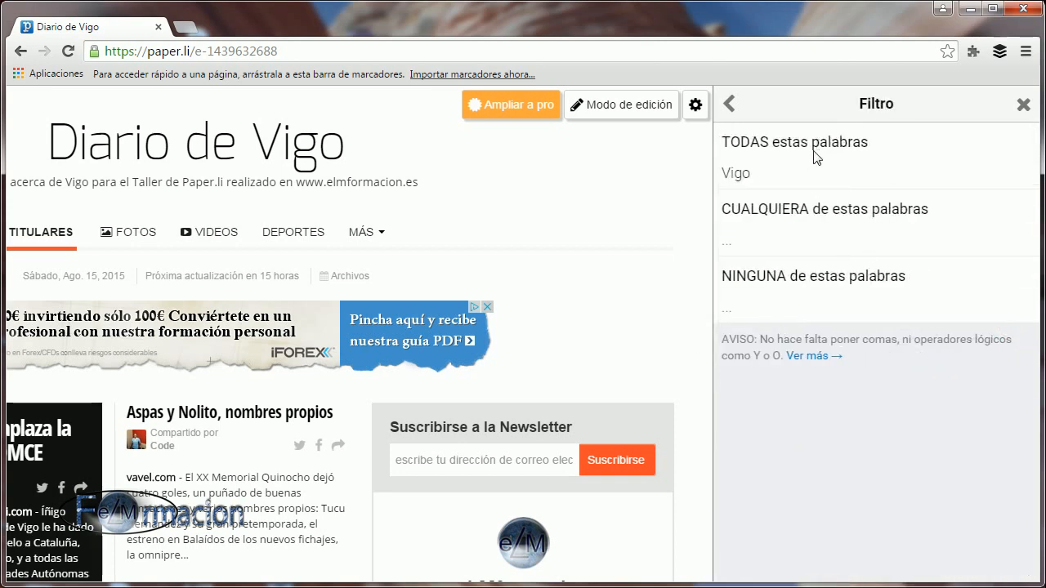
{"action": "left_click", "coordinate": [805, 175]}
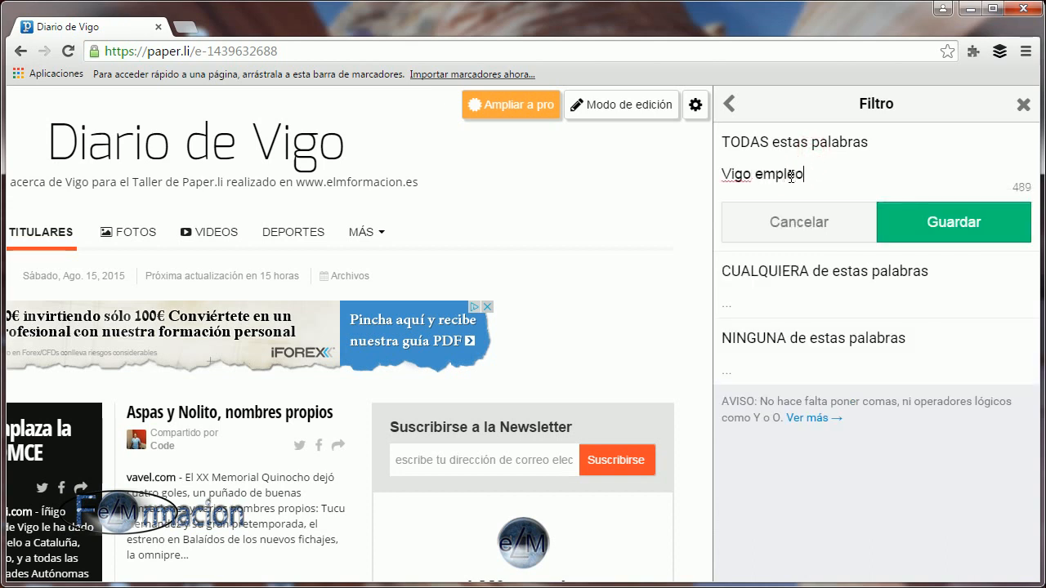
{"action": "type", "text": "empleo"}
{"action": "left_click", "coordinate": [968, 219]}
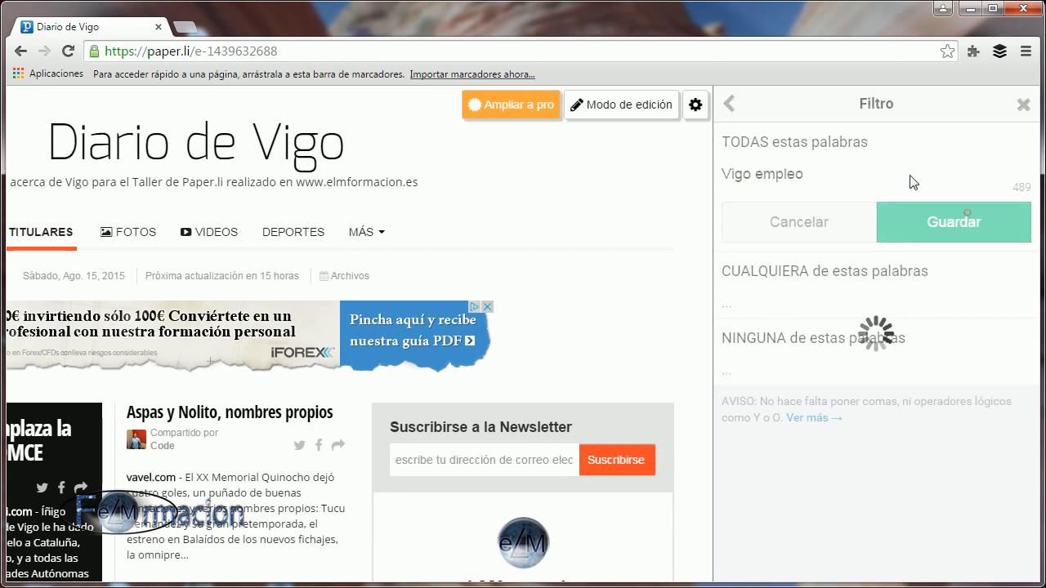
{"action": "left_click", "coordinate": [732, 112]}
Expand the advanced content settings and set the newspaper language to Español.
{"action": "scroll", "coordinate": [962, 349], "scroll_direction": "down", "scroll_amount": 3}
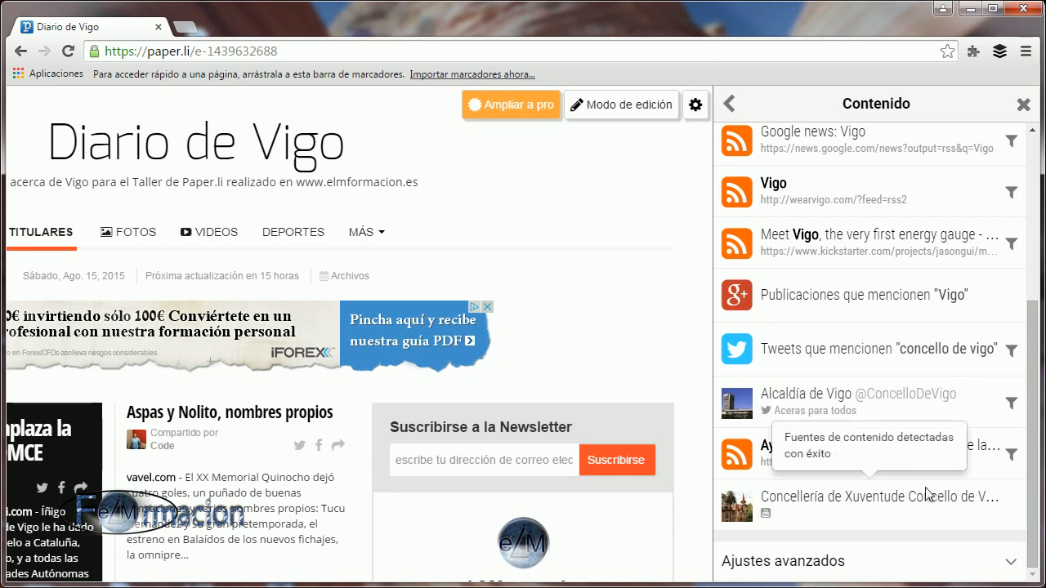
{"action": "left_click", "coordinate": [778, 570]}
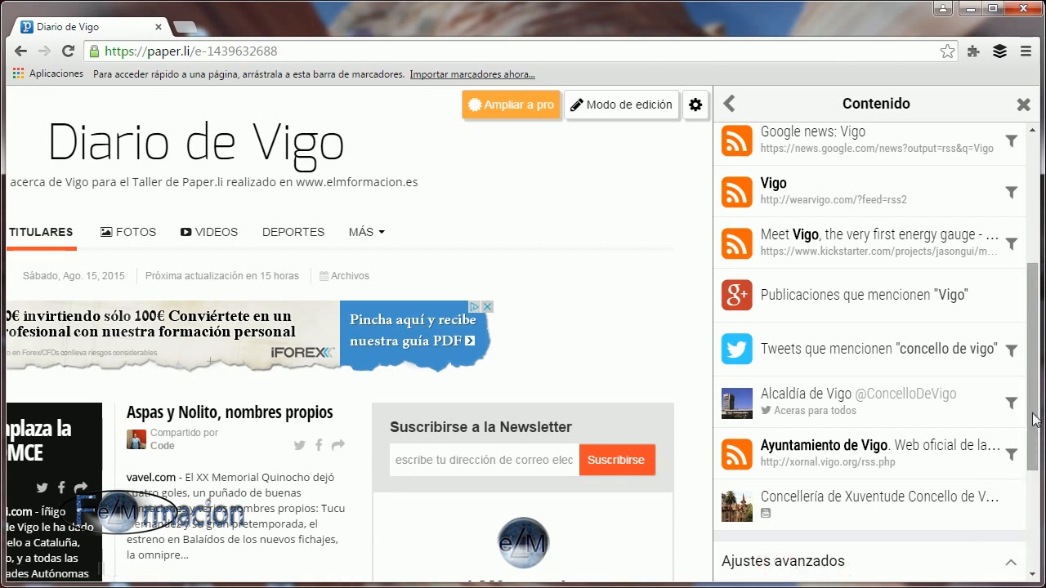
{"action": "left_click_drag", "start_coordinate": [1032, 394], "coordinate": [1036, 522]}
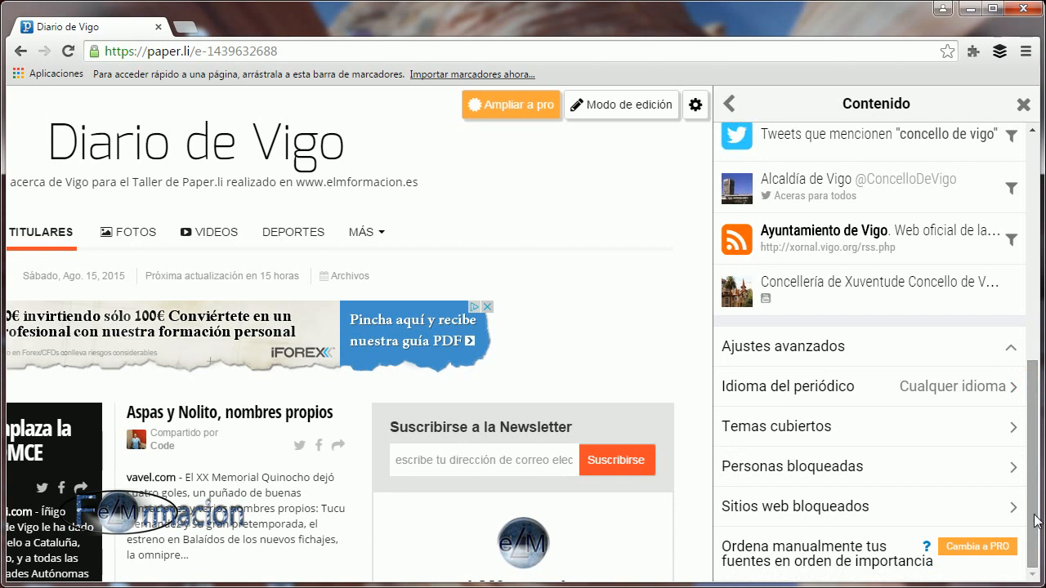
{"action": "left_click", "coordinate": [813, 394]}
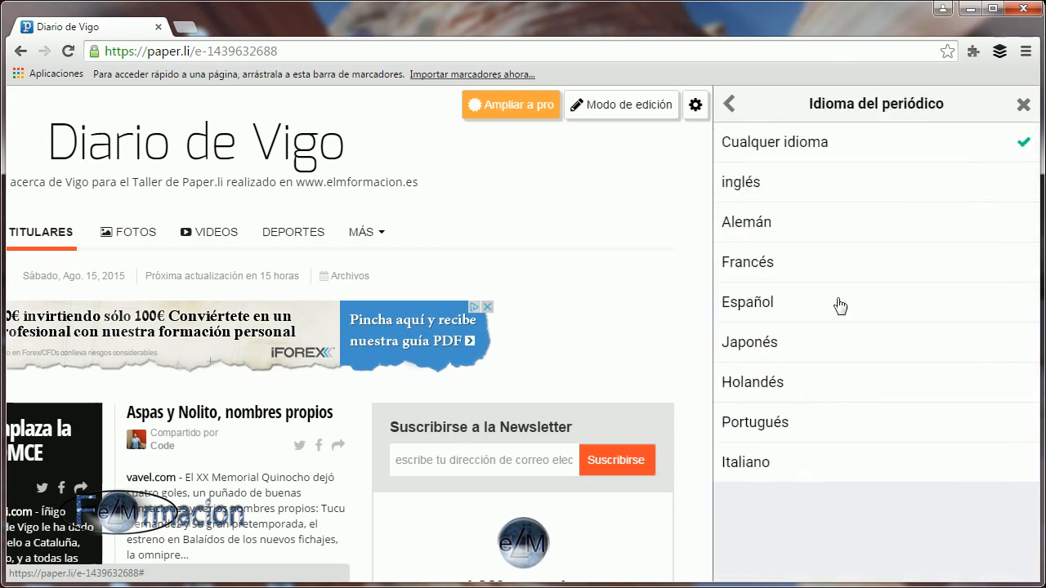
{"action": "left_click", "coordinate": [1001, 307]}
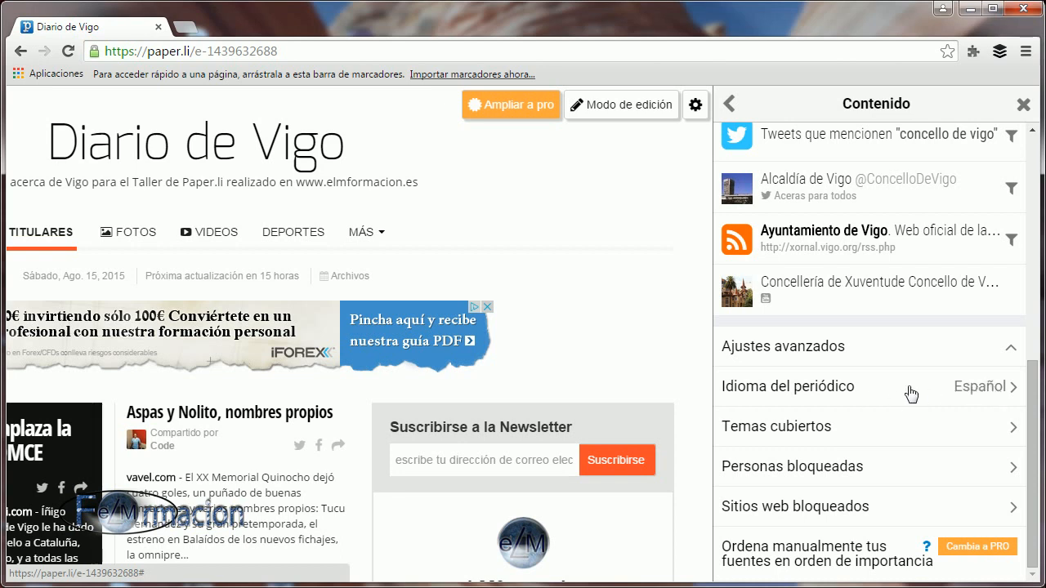
Try Alemán as the newspaper language and switch it back to Español.
{"action": "left_click", "coordinate": [973, 386]}
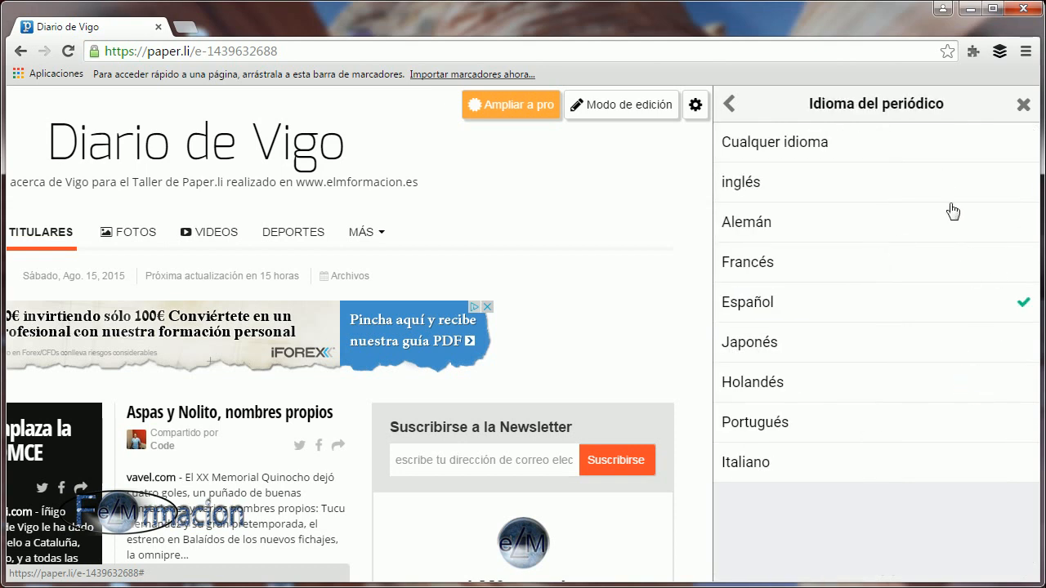
{"action": "left_click", "coordinate": [1008, 217]}
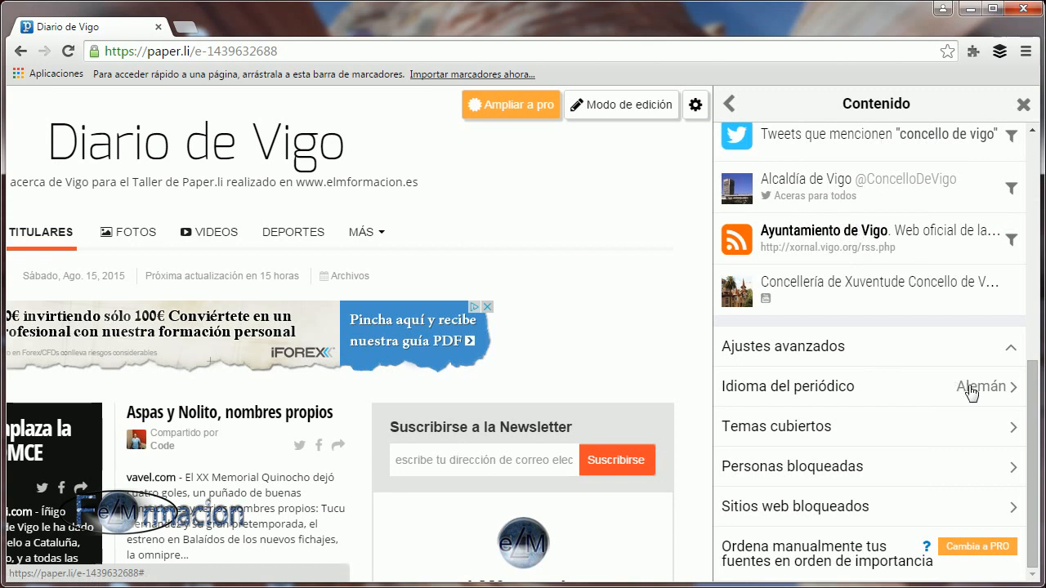
{"action": "left_click", "coordinate": [970, 391]}
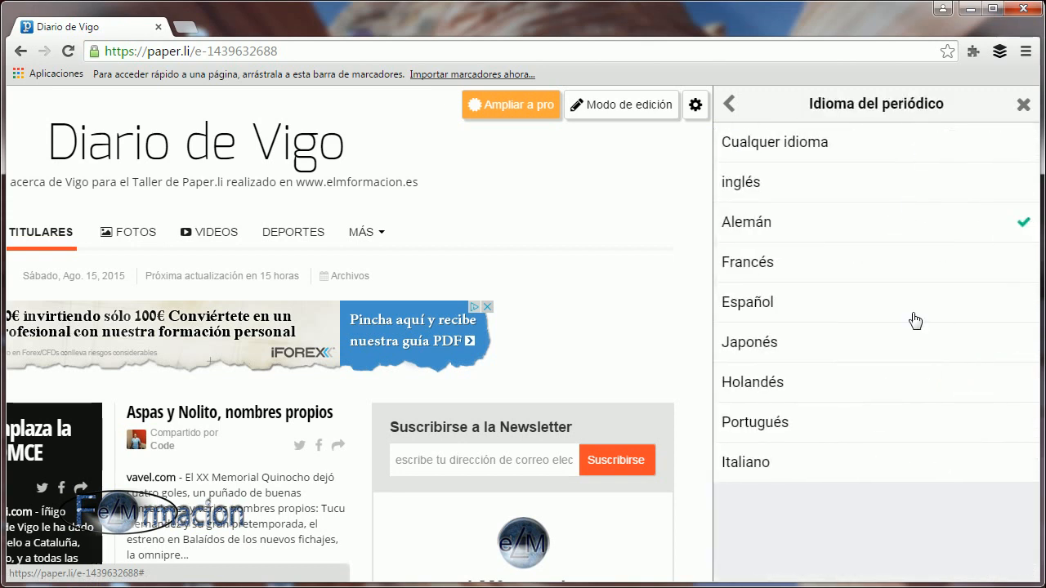
{"action": "left_click", "coordinate": [1011, 312]}
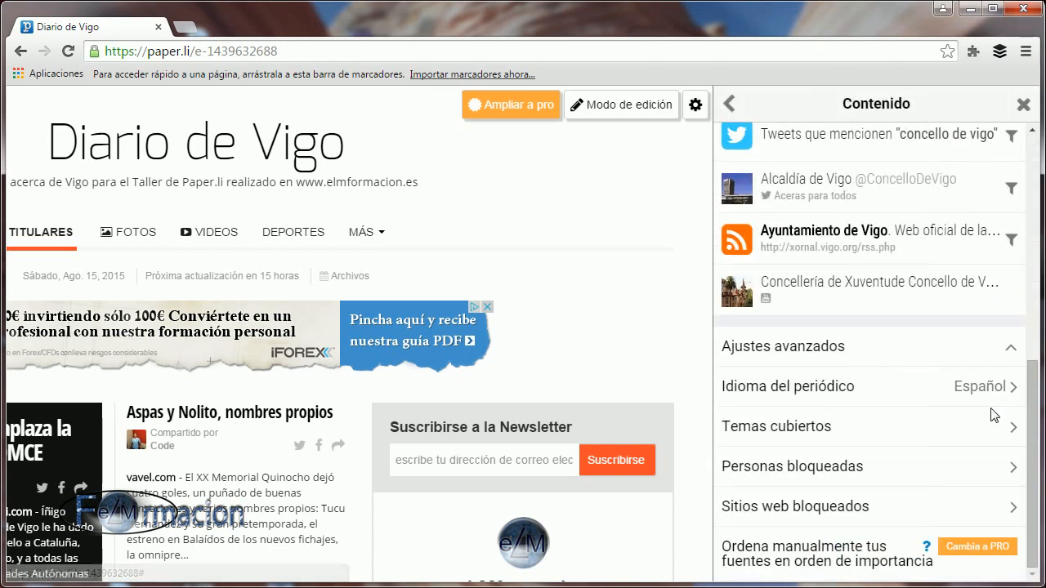
Deselect the Deportes and Policiales sections from the newspaper's covered topics and return to the content settings.
{"action": "left_click", "coordinate": [818, 431]}
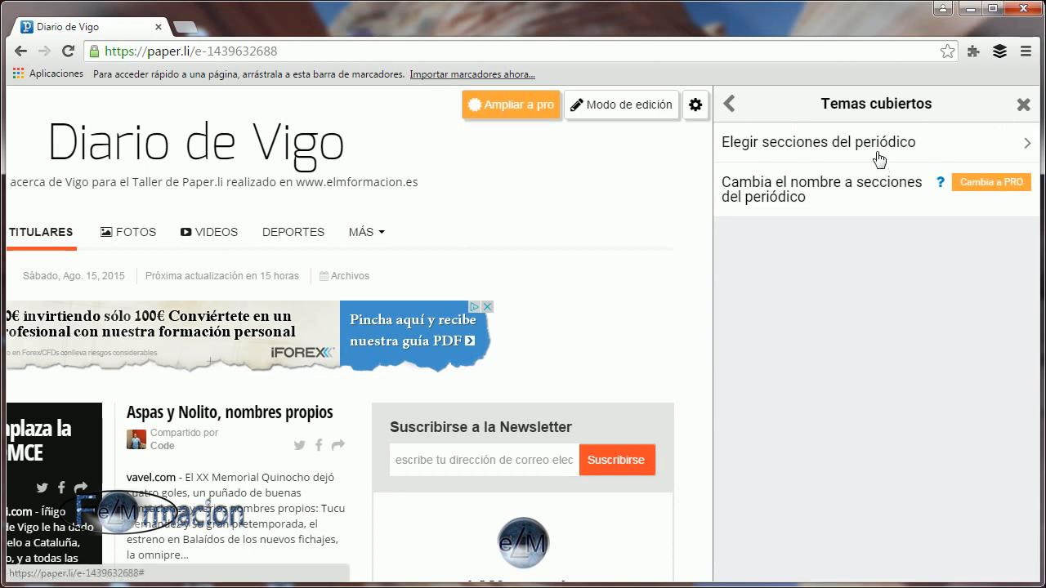
{"action": "left_click", "coordinate": [800, 151]}
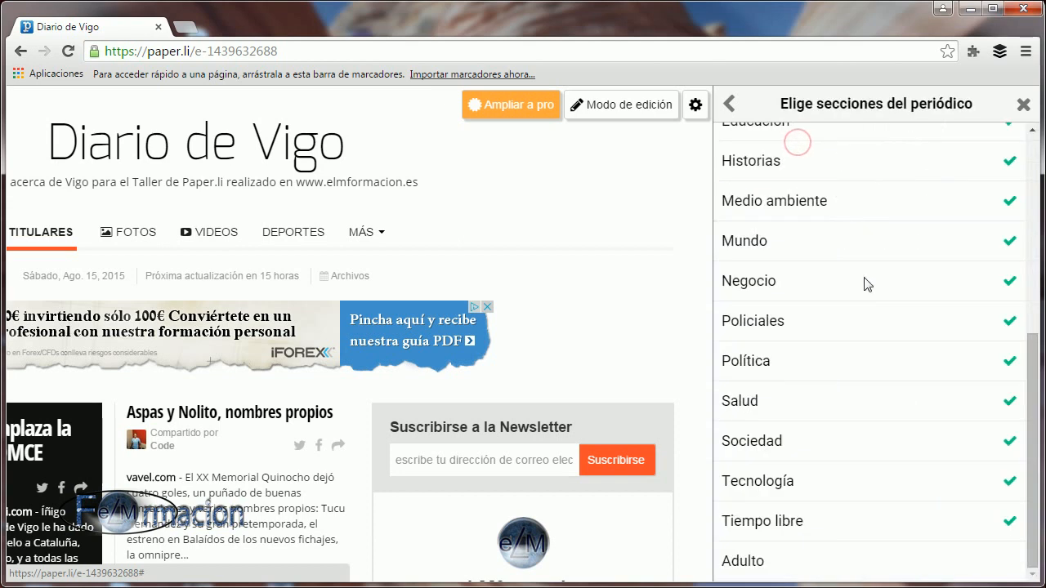
{"action": "left_click_drag", "start_coordinate": [1035, 502], "coordinate": [1031, 391]}
{"action": "left_click", "coordinate": [1011, 320]}
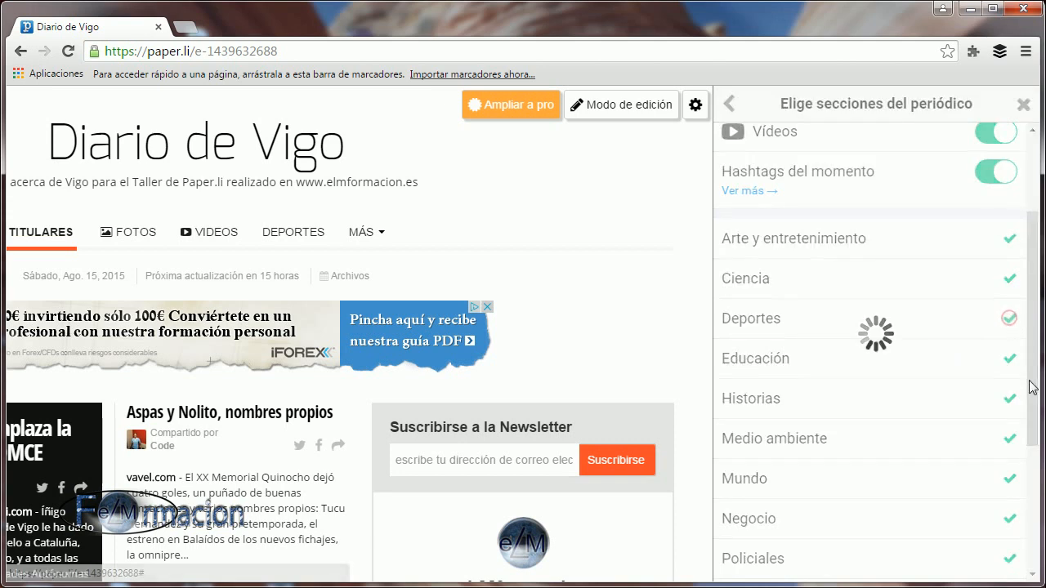
{"action": "left_click", "coordinate": [1010, 322]}
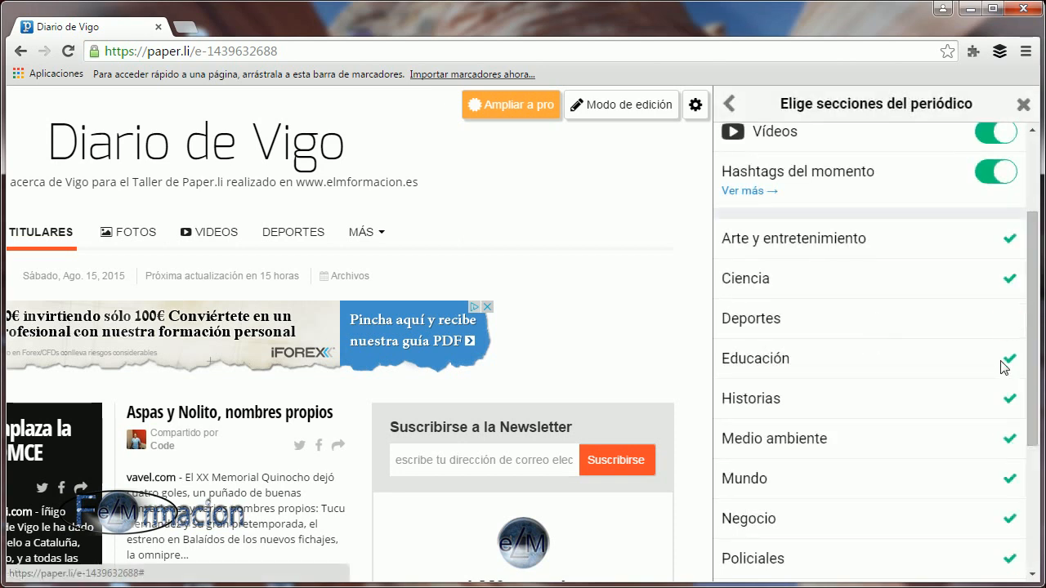
{"action": "scroll", "coordinate": [992, 374], "scroll_direction": "down", "scroll_amount": 3}
{"action": "scroll", "coordinate": [985, 378], "scroll_direction": "down", "scroll_amount": 1}
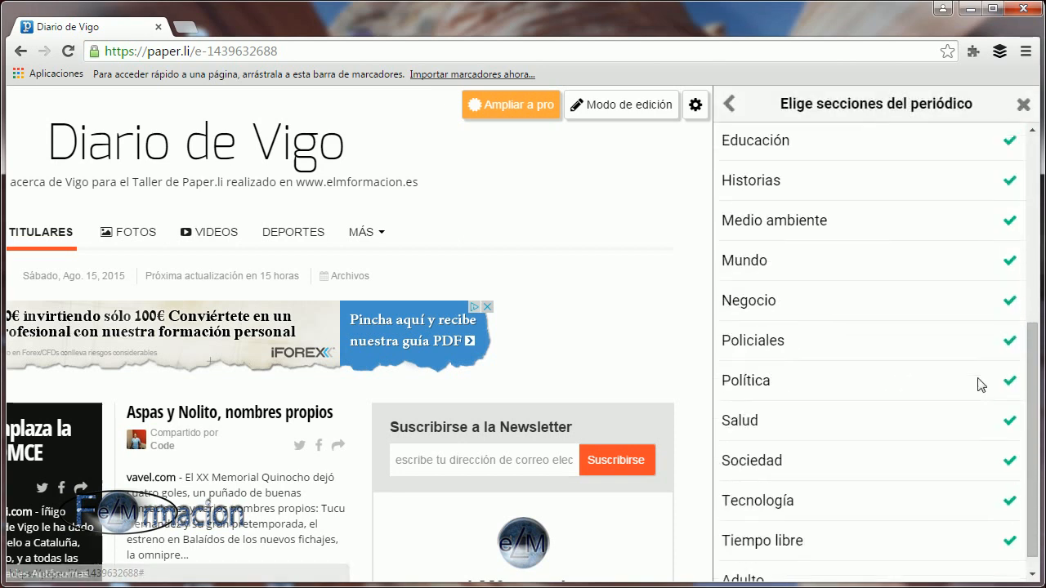
{"action": "left_click", "coordinate": [1011, 326]}
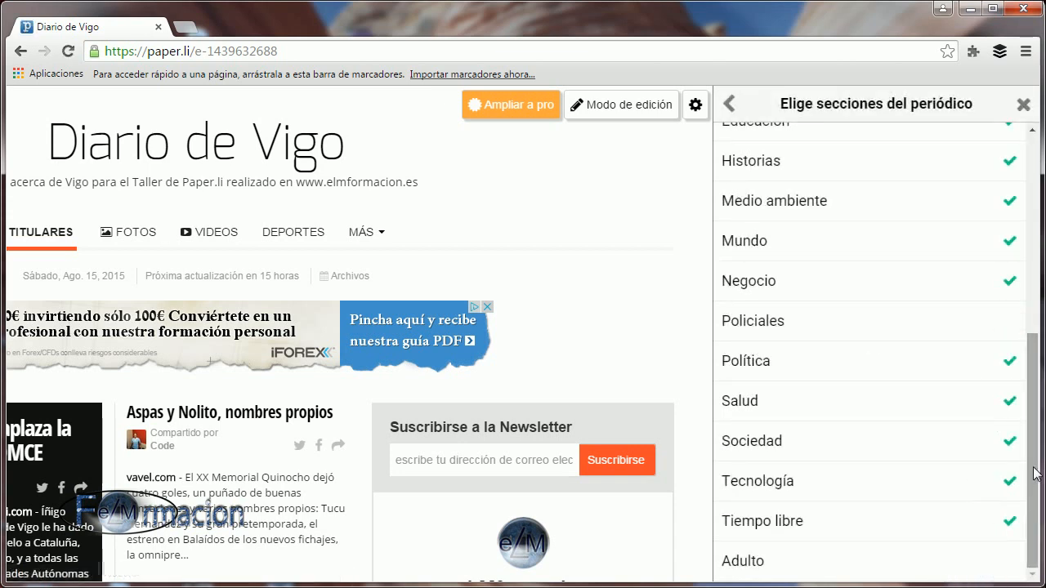
{"action": "scroll", "coordinate": [1040, 475], "scroll_direction": "up", "scroll_amount": 6}
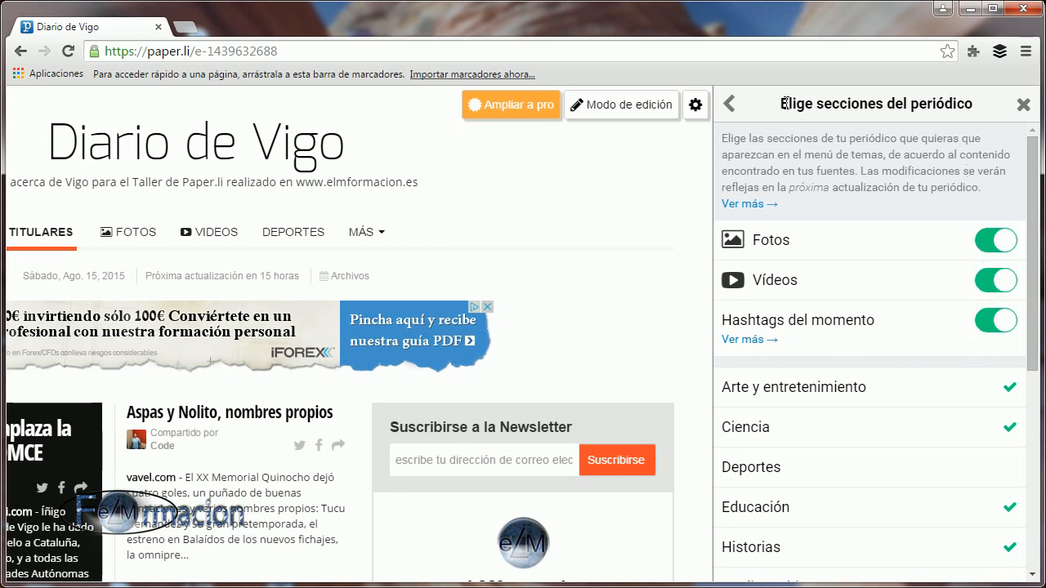
{"action": "left_click", "coordinate": [730, 104]}
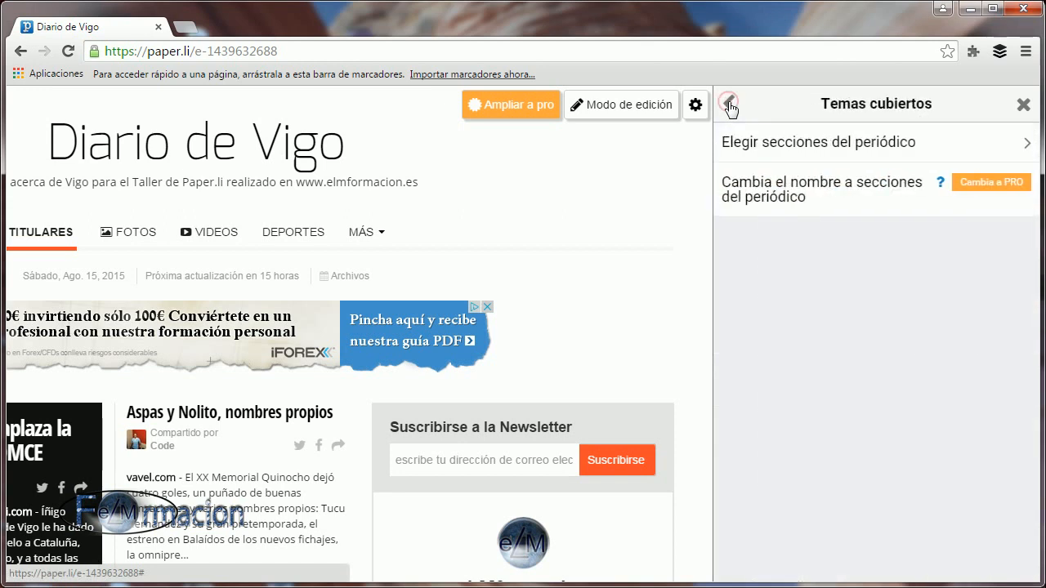
{"action": "left_click", "coordinate": [730, 105]}
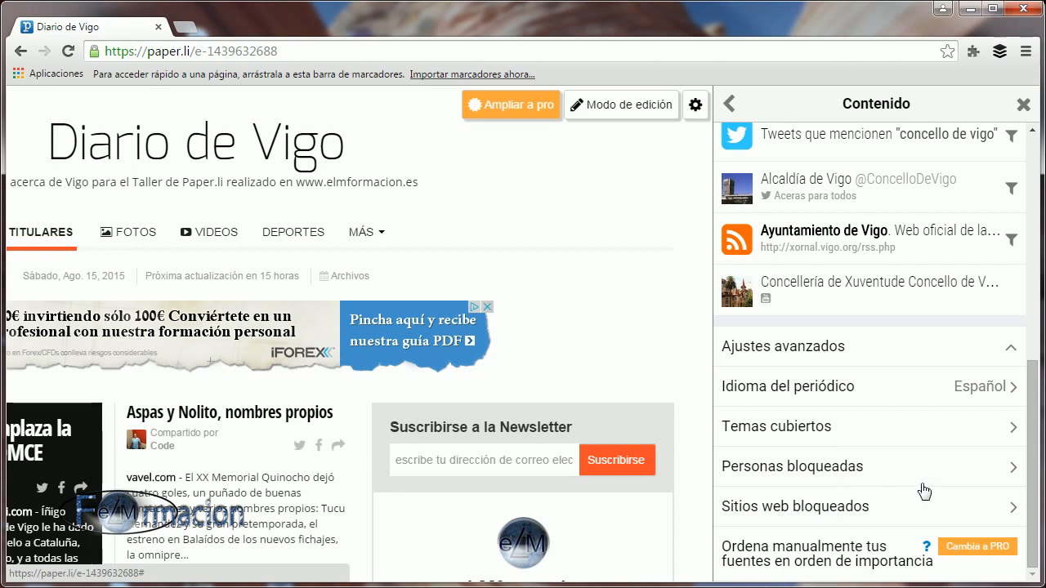
Check the list of blocked people, and put the newspaper in edit mode to find the person-blocking option on its articles.
{"action": "left_click", "coordinate": [791, 476]}
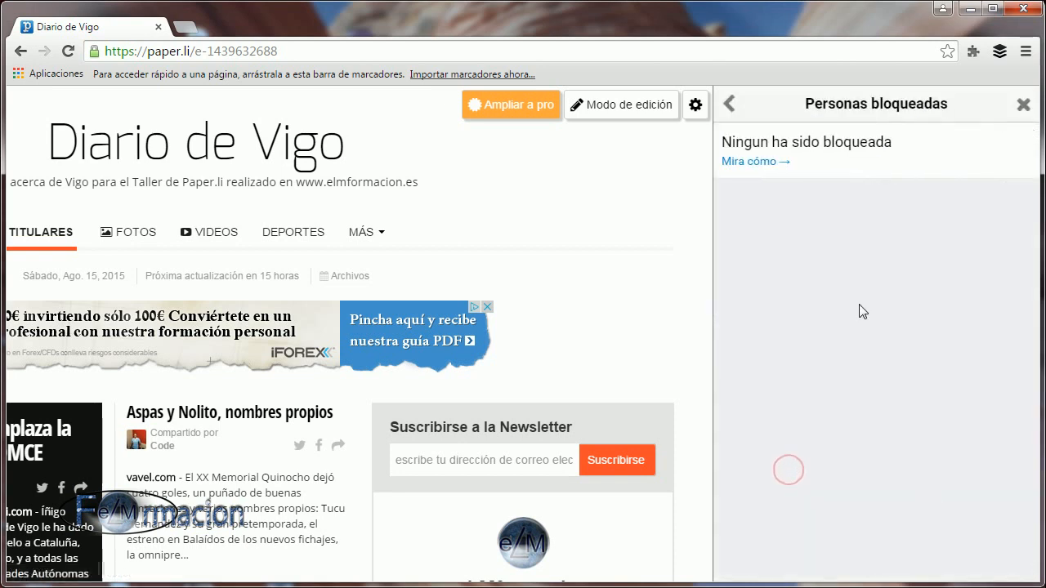
{"action": "left_click", "coordinate": [729, 104]}
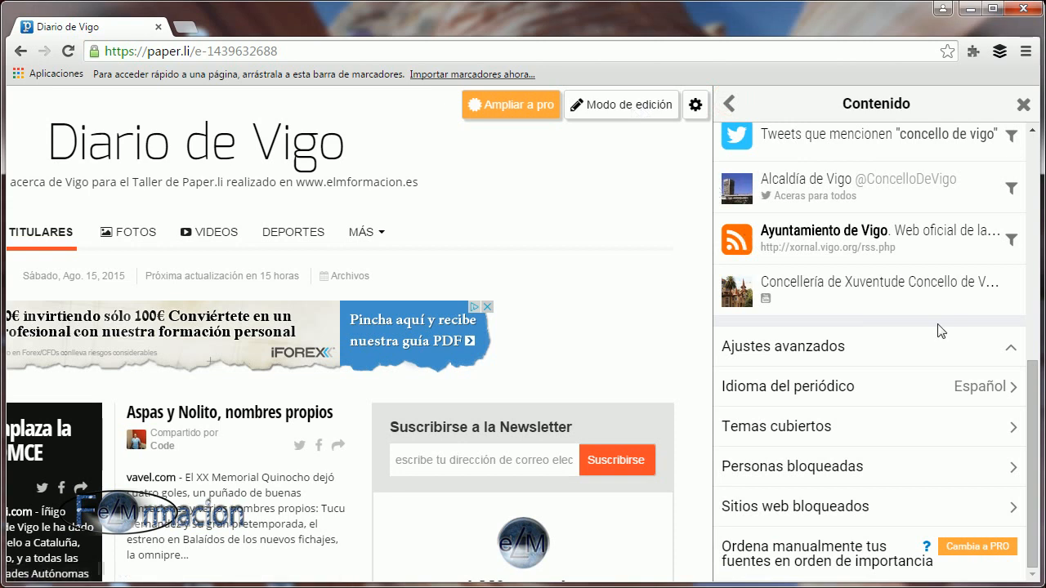
{"action": "left_click", "coordinate": [617, 112]}
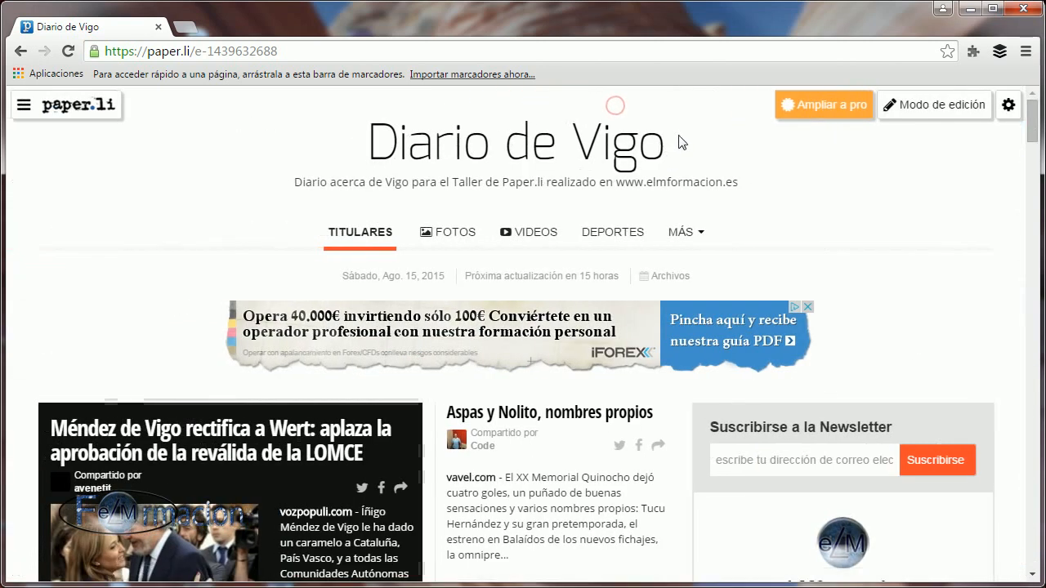
{"action": "left_click", "coordinate": [934, 105]}
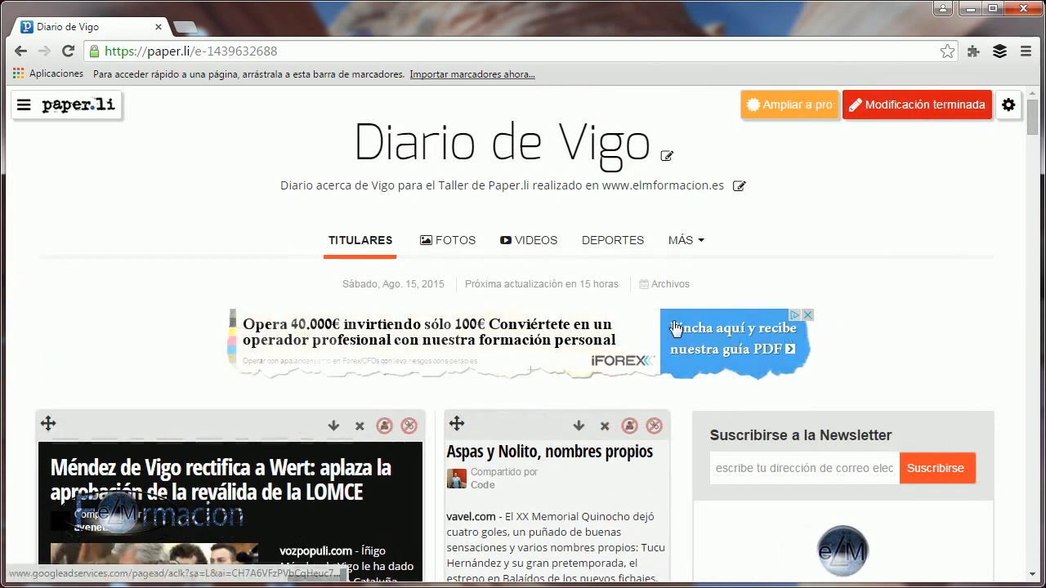
{"action": "scroll", "coordinate": [776, 295], "scroll_direction": "down", "scroll_amount": 6}
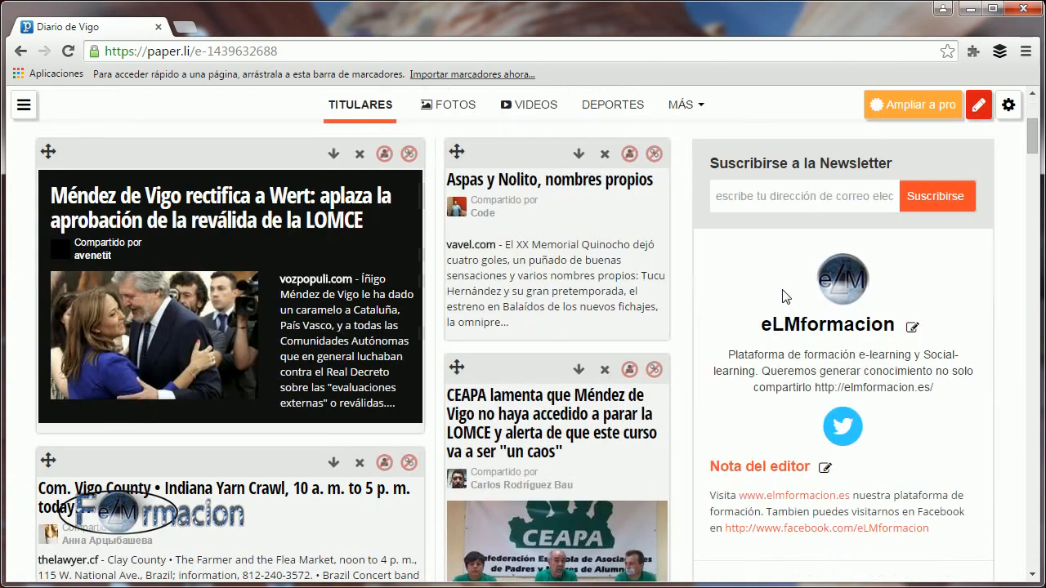
{"action": "scroll", "coordinate": [776, 327], "scroll_direction": "up", "scroll_amount": 2}
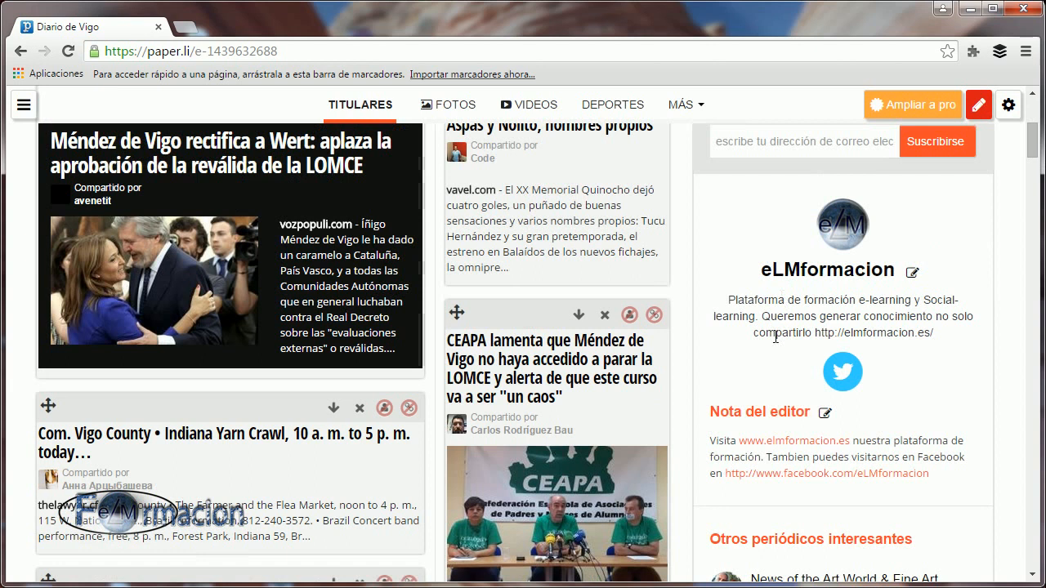
{"action": "scroll", "coordinate": [776, 336], "scroll_direction": "up", "scroll_amount": 1}
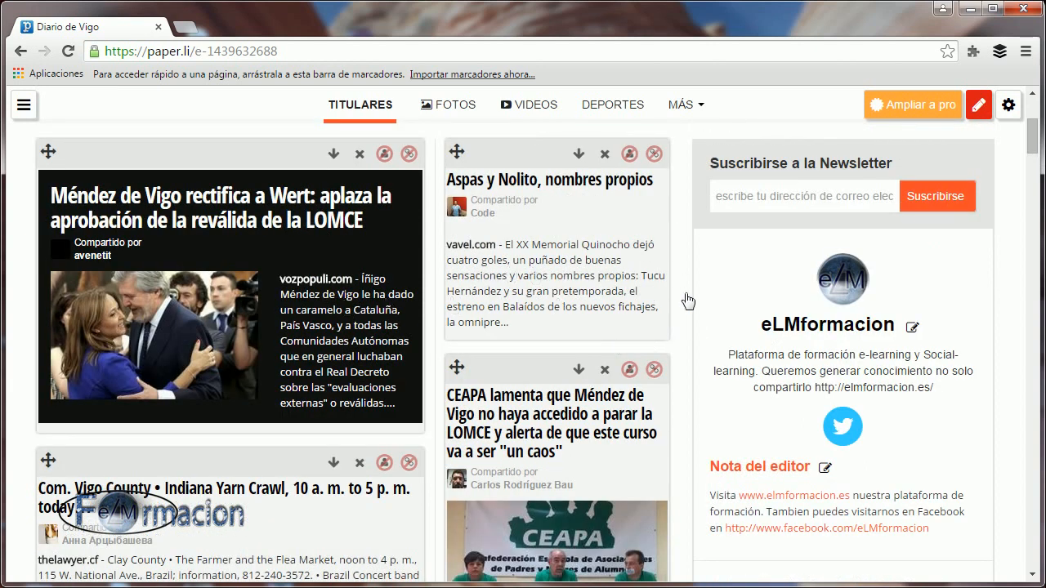
Block the person who shared the "Aspas y Nolito, nombres propios" article and block the website of the "Indiana Yarn Crawl" article.
{"action": "left_click", "coordinate": [629, 154]}
{"action": "scroll", "coordinate": [630, 237], "scroll_direction": "down", "scroll_amount": 1}
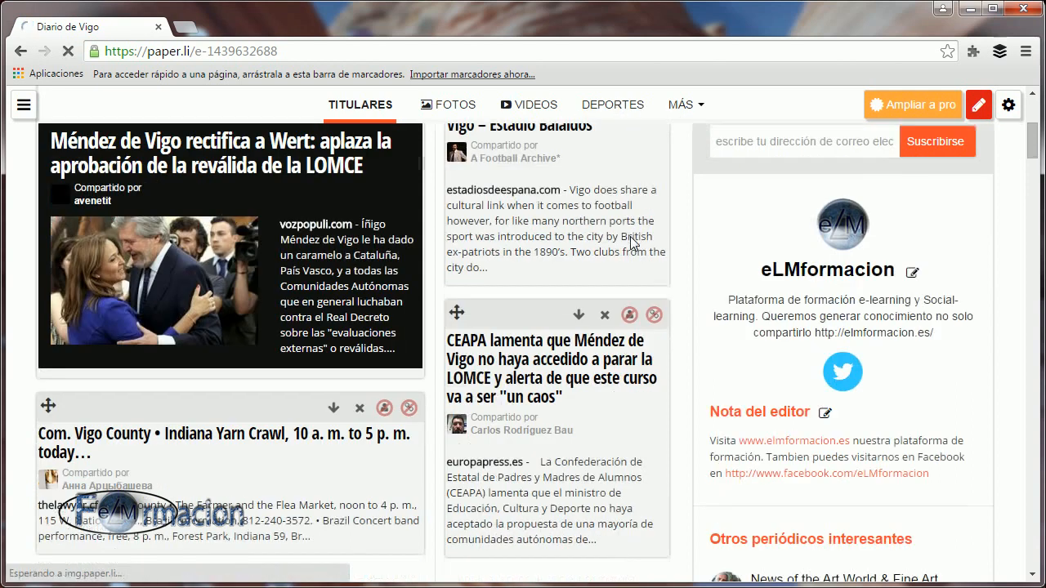
{"action": "scroll", "coordinate": [634, 243], "scroll_direction": "down", "scroll_amount": 2}
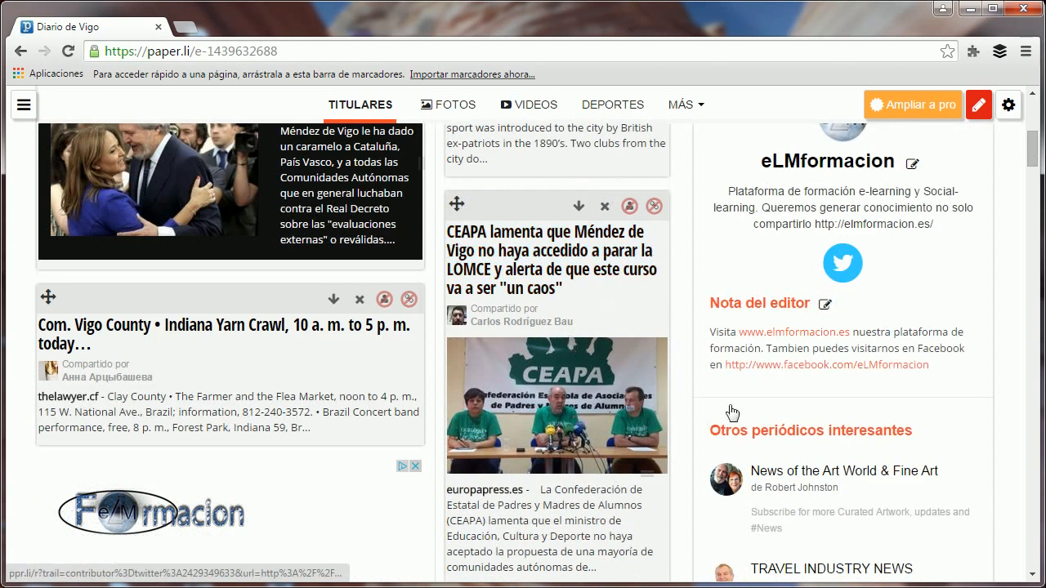
{"action": "scroll", "coordinate": [589, 388], "scroll_direction": "down", "scroll_amount": 3}
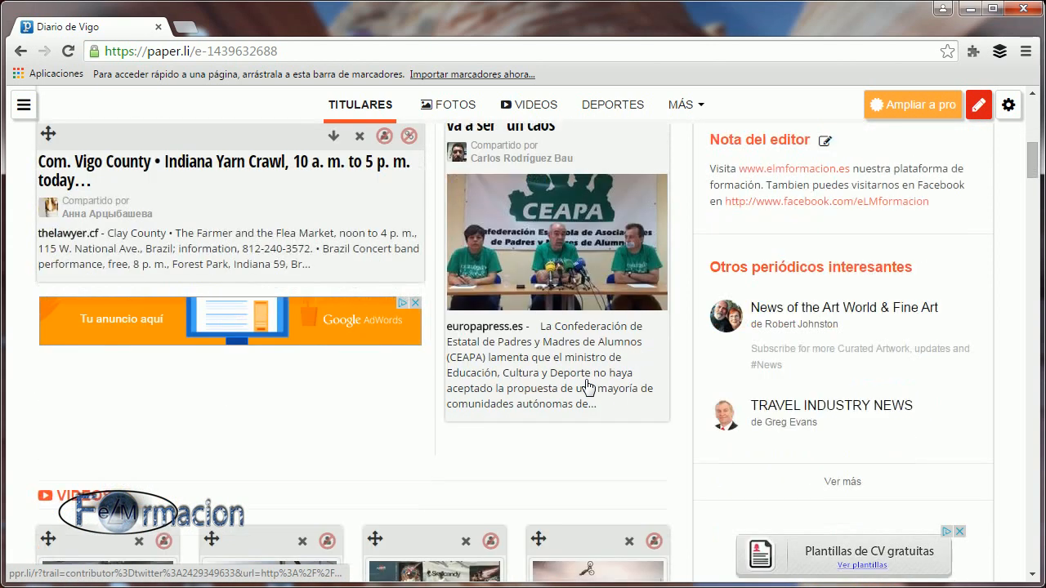
{"action": "scroll", "coordinate": [589, 388], "scroll_direction": "up", "scroll_amount": 1}
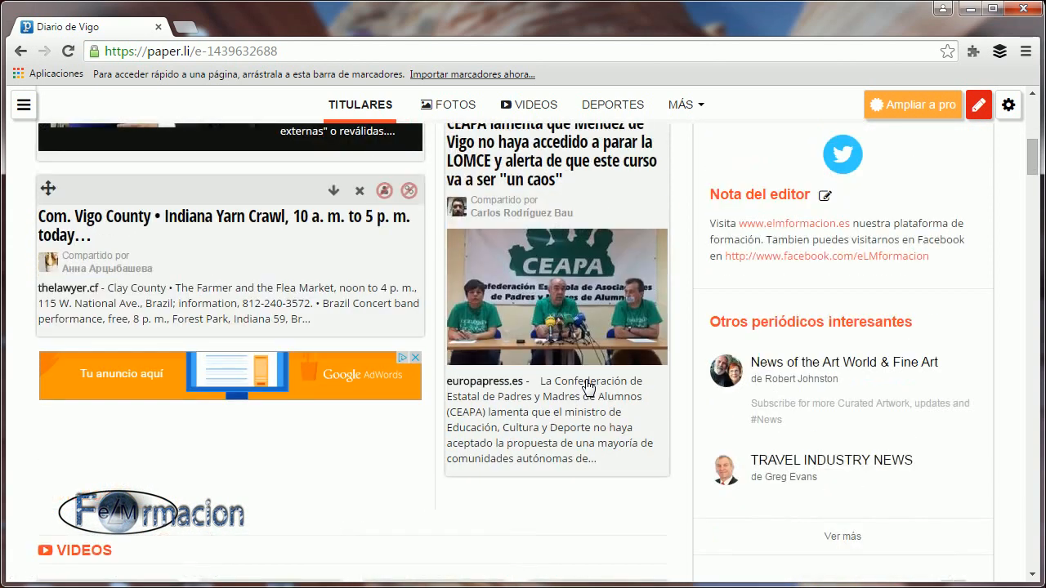
{"action": "left_click", "coordinate": [409, 193]}
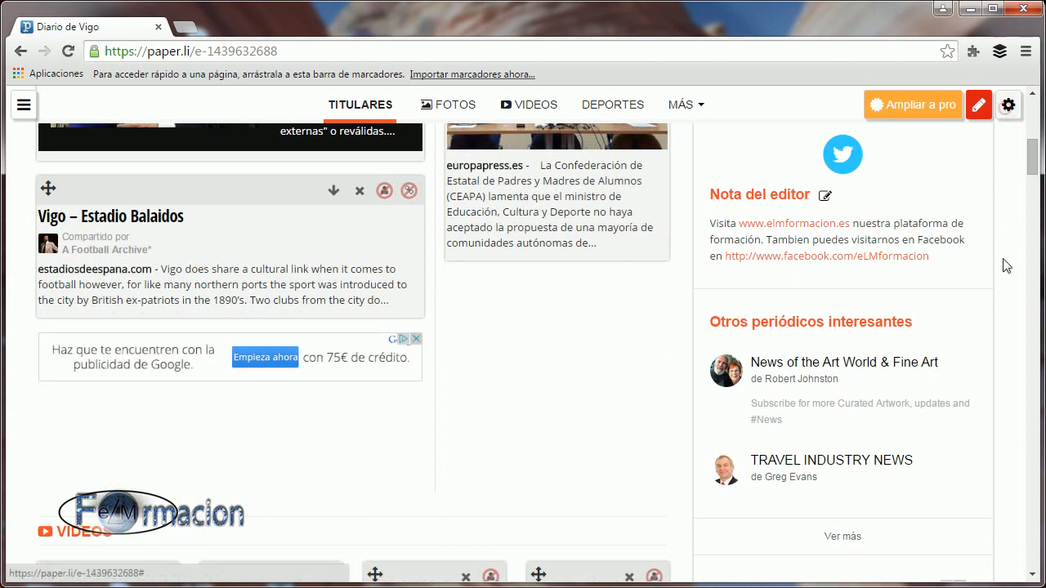
Review the list of blocked people in the newspaper's advanced content settings.
{"action": "left_click", "coordinate": [1008, 105]}
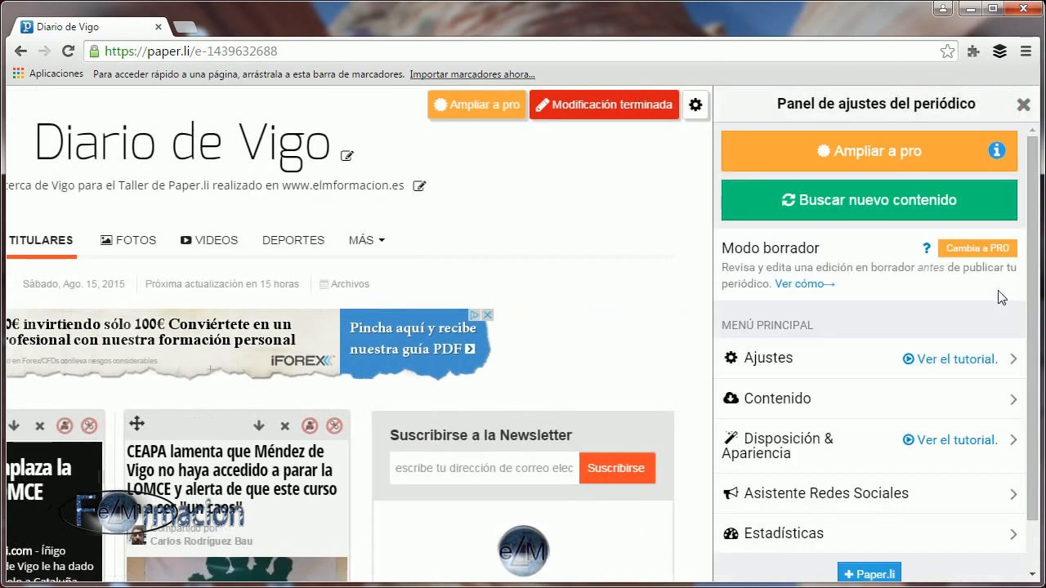
{"action": "left_click", "coordinate": [768, 400]}
{"action": "scroll", "coordinate": [953, 376], "scroll_direction": "down", "scroll_amount": 4}
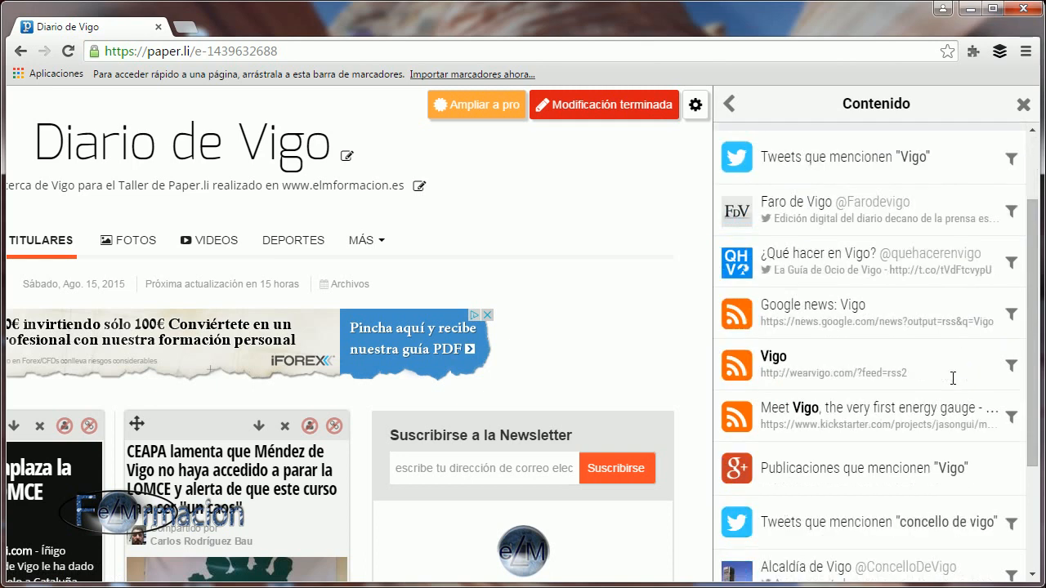
{"action": "left_click", "coordinate": [820, 561]}
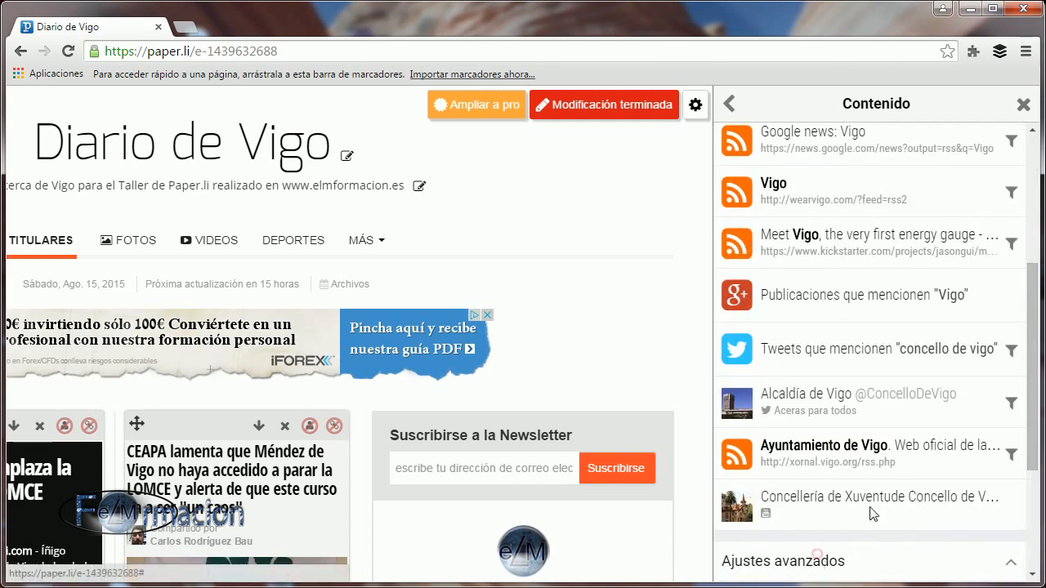
{"action": "scroll", "coordinate": [956, 368], "scroll_direction": "down", "scroll_amount": 3}
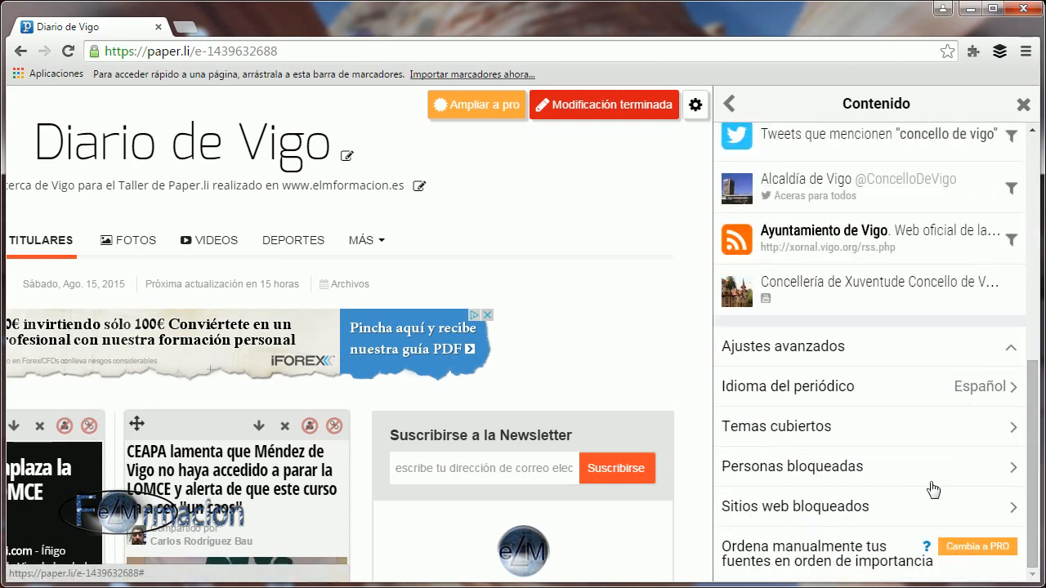
{"action": "left_click", "coordinate": [831, 474]}
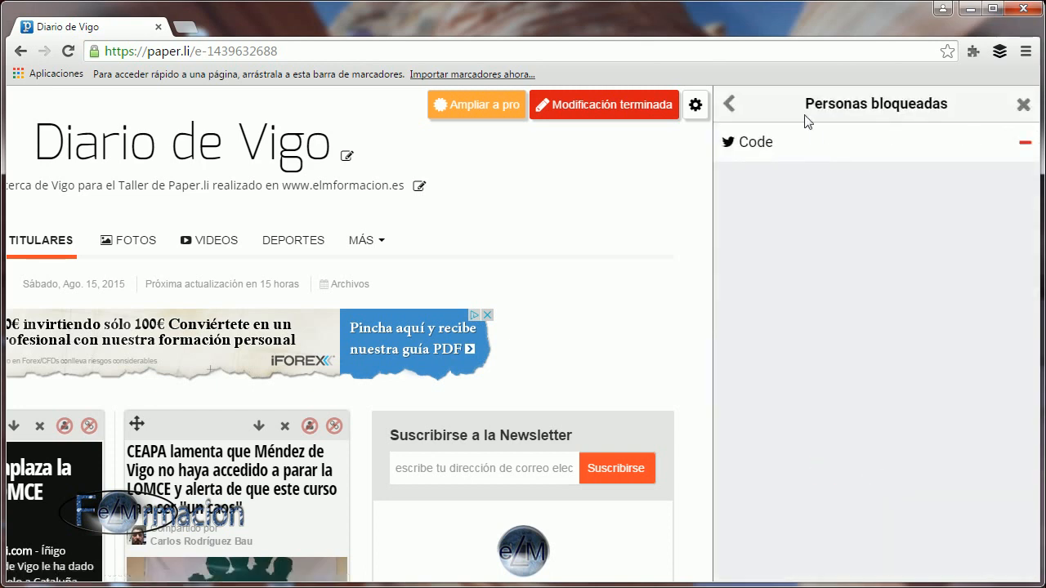
{"action": "left_click", "coordinate": [730, 104]}
Remove thelawyer.cf from the newspaper's blocked websites.
{"action": "left_click", "coordinate": [812, 515]}
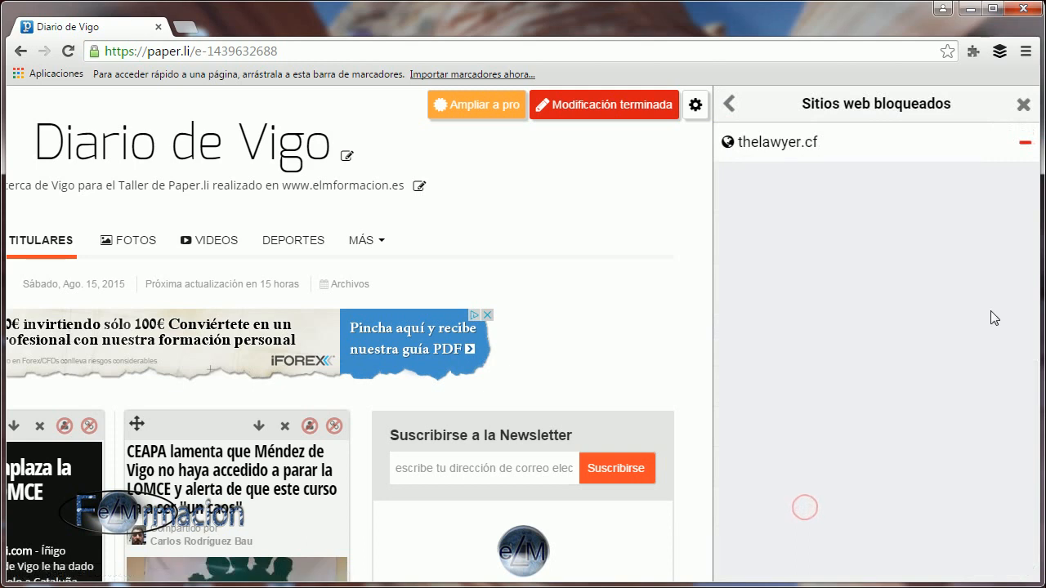
{"action": "left_click", "coordinate": [1025, 144]}
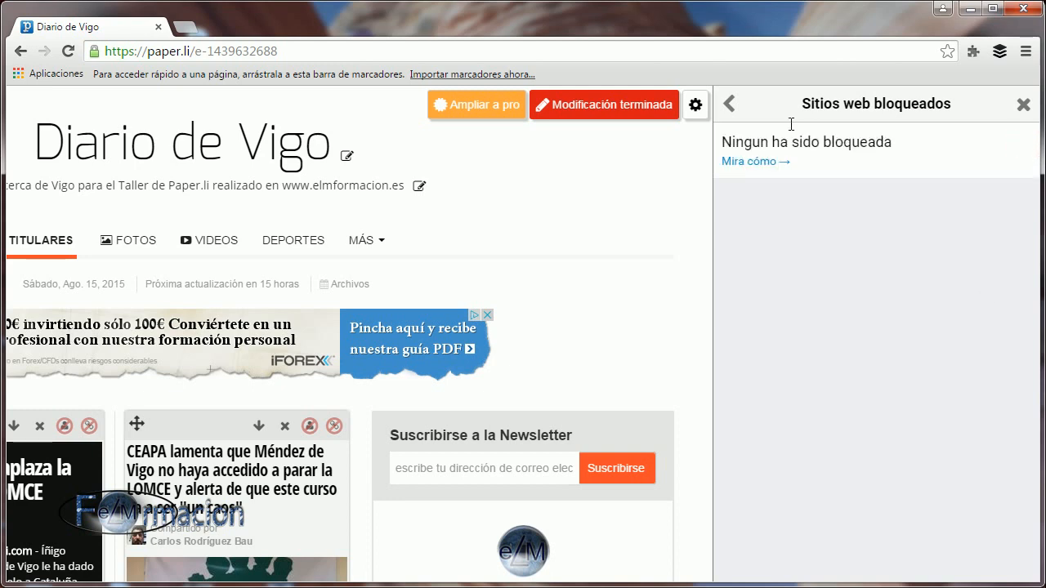
{"action": "left_click", "coordinate": [730, 103]}
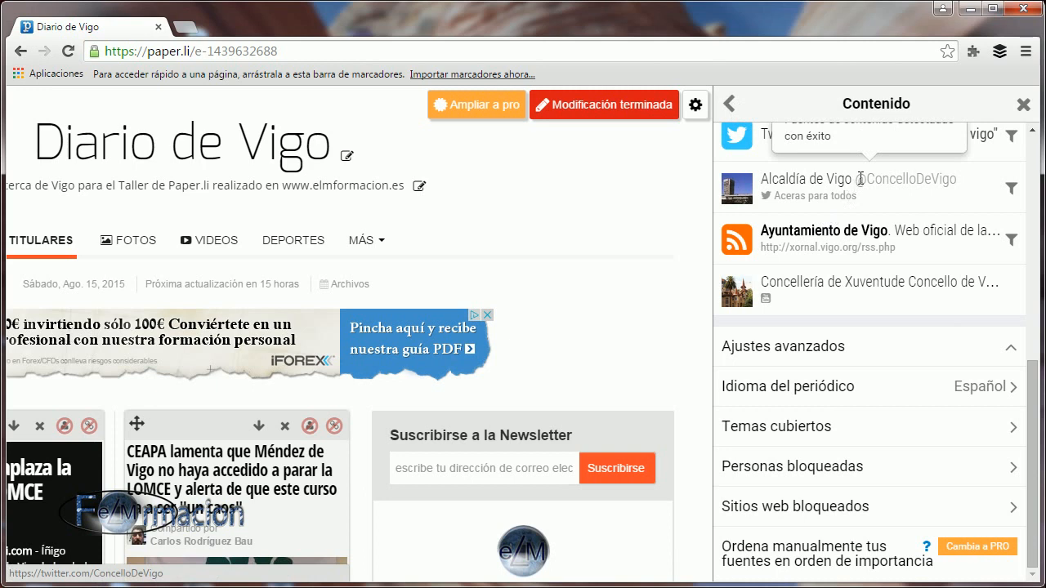
Fetch new content for the newspaper and confirm replacing the current edition.
{"action": "left_click", "coordinate": [731, 103]}
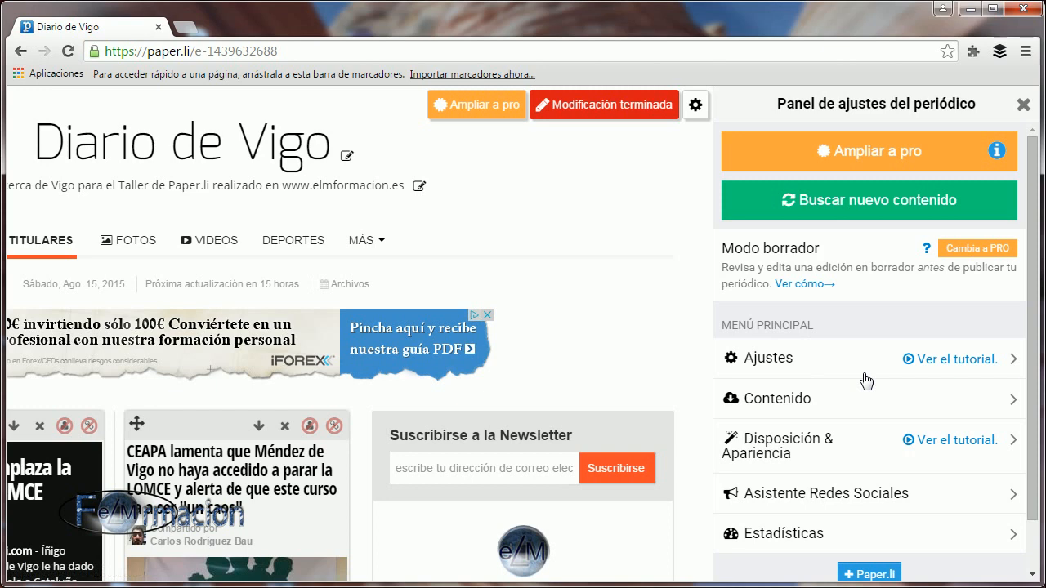
{"action": "left_click", "coordinate": [845, 204]}
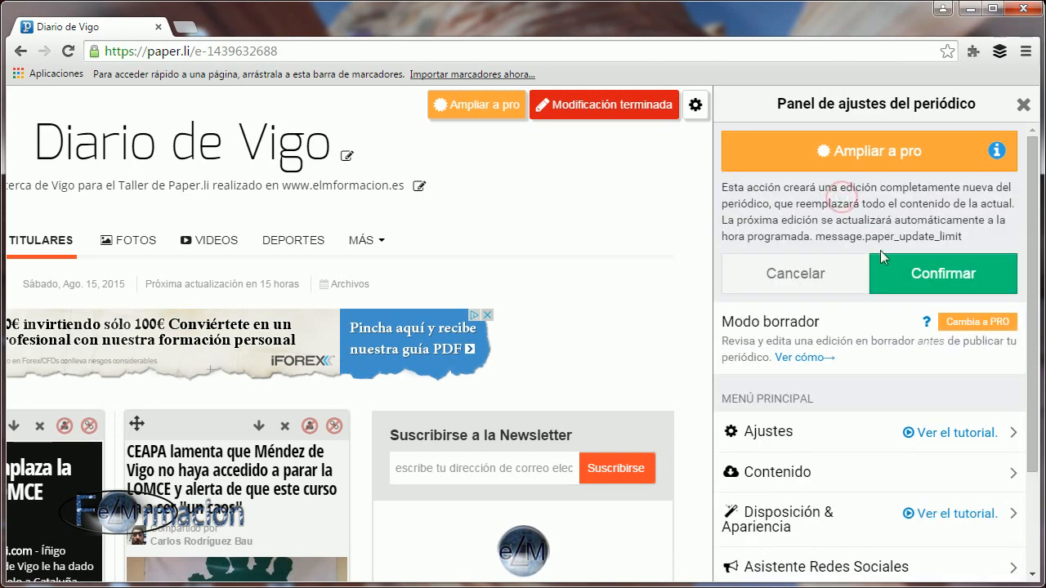
{"action": "left_click", "coordinate": [914, 275]}
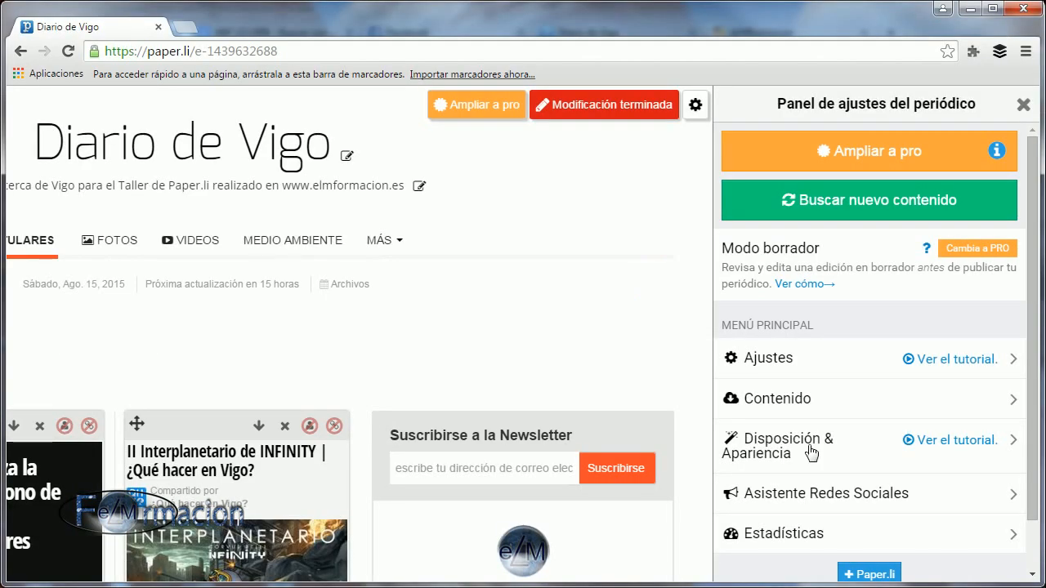
Set the newspaper's colour scheme to the custom green #41a331 in the appearance settings.
{"action": "left_click", "coordinate": [808, 450]}
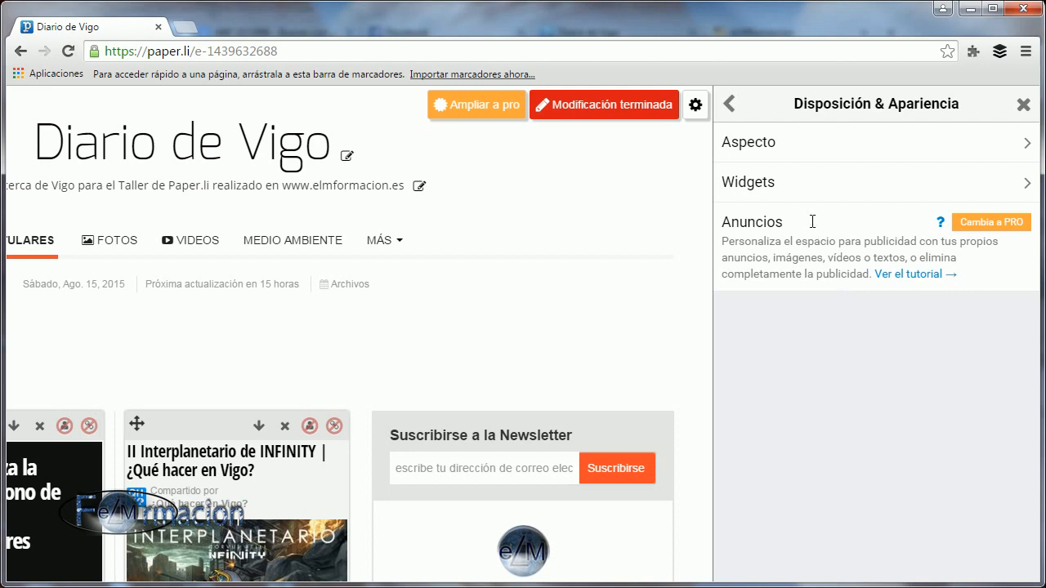
{"action": "left_click", "coordinate": [753, 145]}
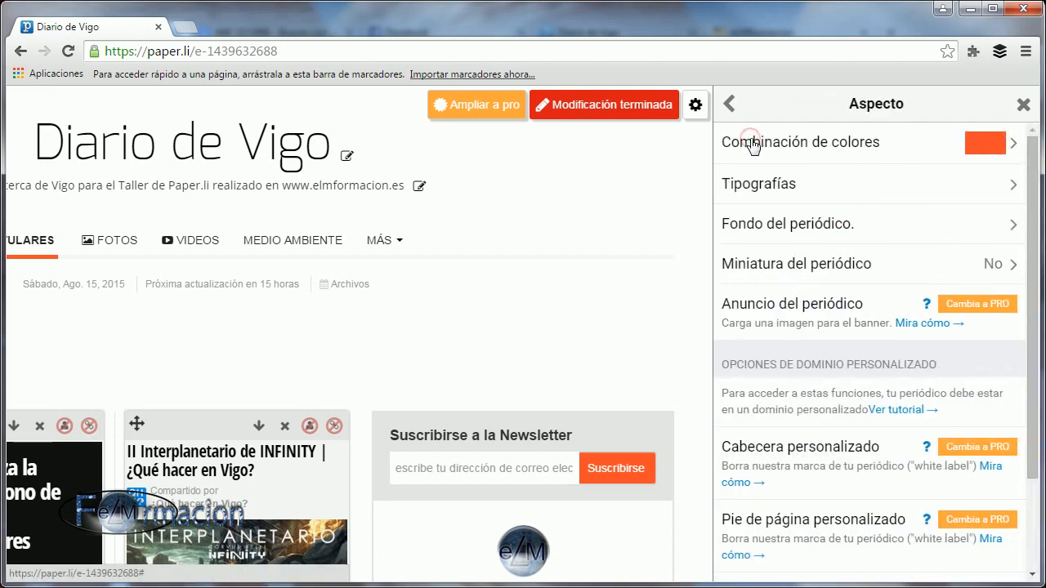
{"action": "left_click", "coordinate": [840, 152]}
{"action": "left_click", "coordinate": [989, 152]}
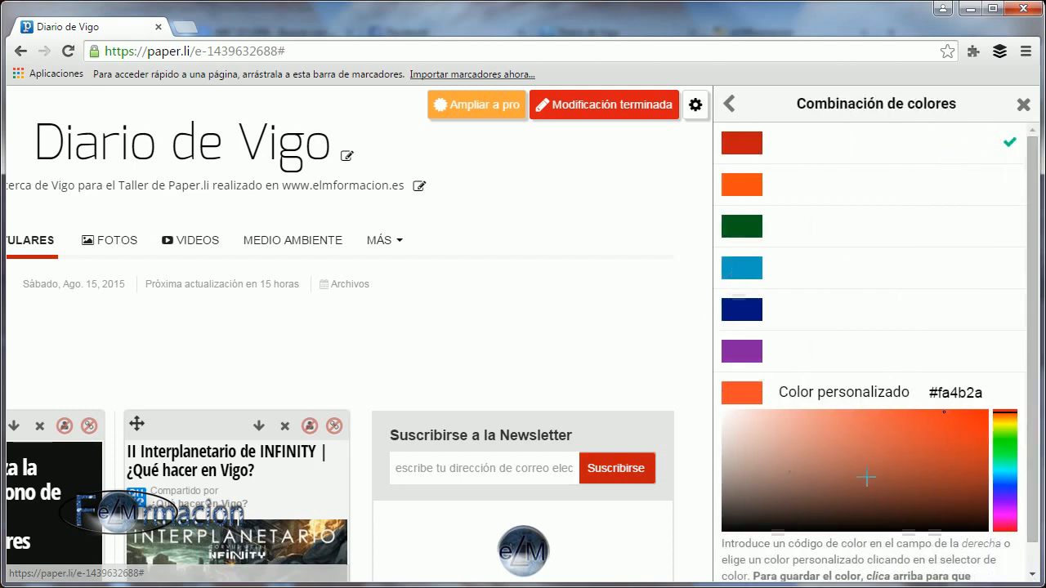
{"action": "mouse_move", "coordinate": [932, 463]}
{"action": "left_mouse_down"}
{"action": "mouse_move", "coordinate": [949, 460]}
{"action": "mouse_move", "coordinate": [963, 496]}
{"action": "mouse_move", "coordinate": [946, 507]}
{"action": "mouse_move", "coordinate": [927, 491]}
{"action": "mouse_move", "coordinate": [929, 460]}
{"action": "mouse_move", "coordinate": [884, 468]}
{"action": "mouse_move", "coordinate": [917, 493]}
{"action": "mouse_move", "coordinate": [943, 469]}
{"action": "mouse_move", "coordinate": [908, 454]}
{"action": "left_mouse_up"}
{"action": "left_click", "coordinate": [1005, 443]}
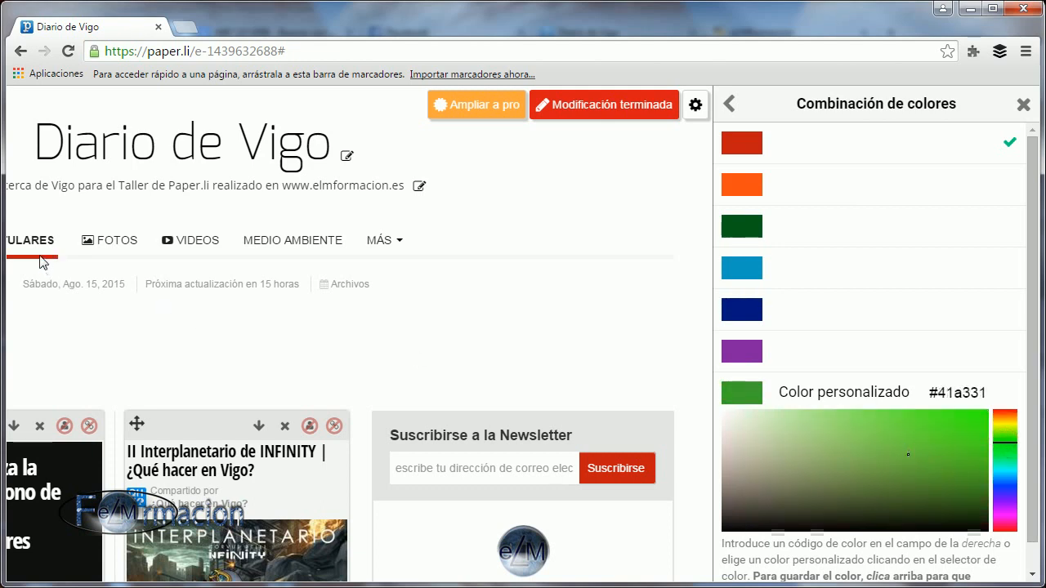
{"action": "left_click", "coordinate": [744, 400]}
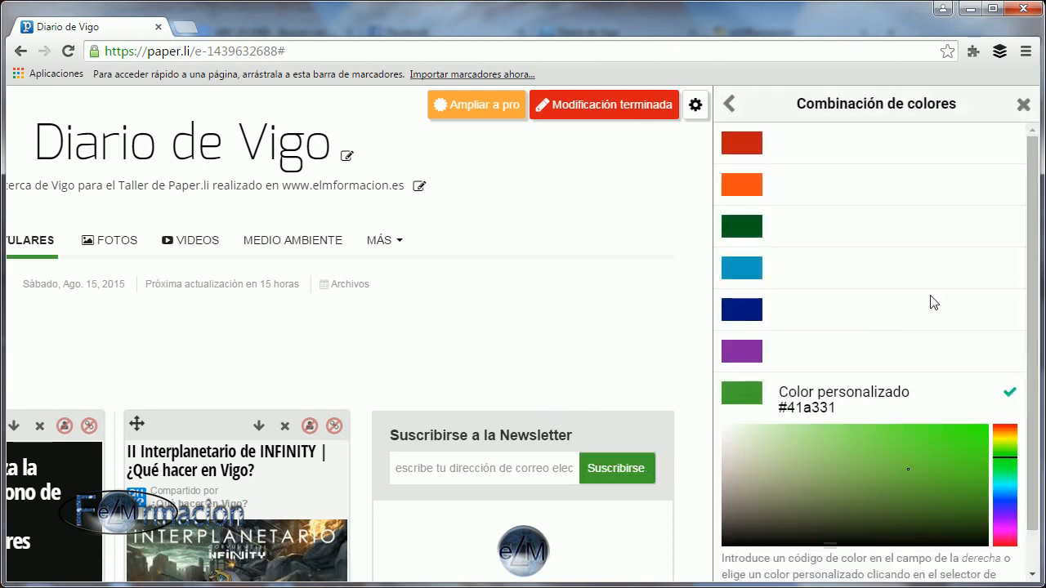
{"action": "left_click", "coordinate": [734, 106]}
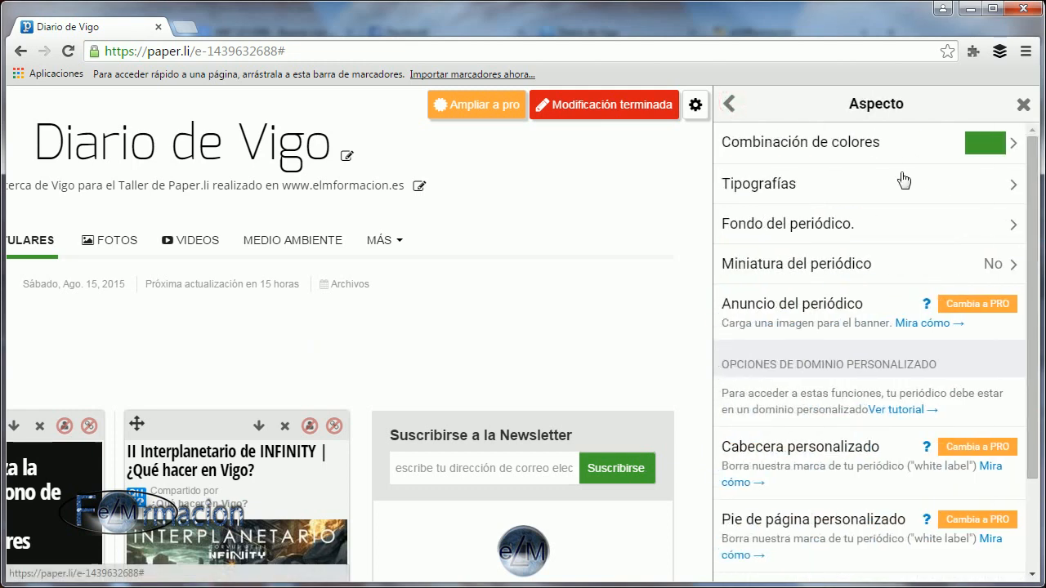
Set the newspaper title's font to Ribeye Marrow and its size to 80px.
{"action": "left_click", "coordinate": [764, 186]}
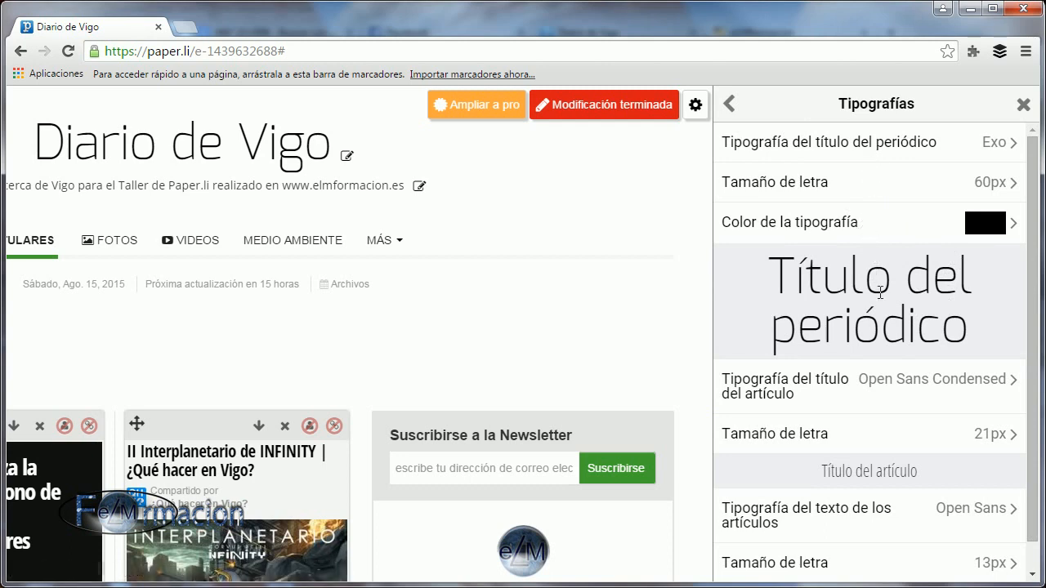
{"action": "scroll", "coordinate": [880, 291], "scroll_direction": "down", "scroll_amount": 1}
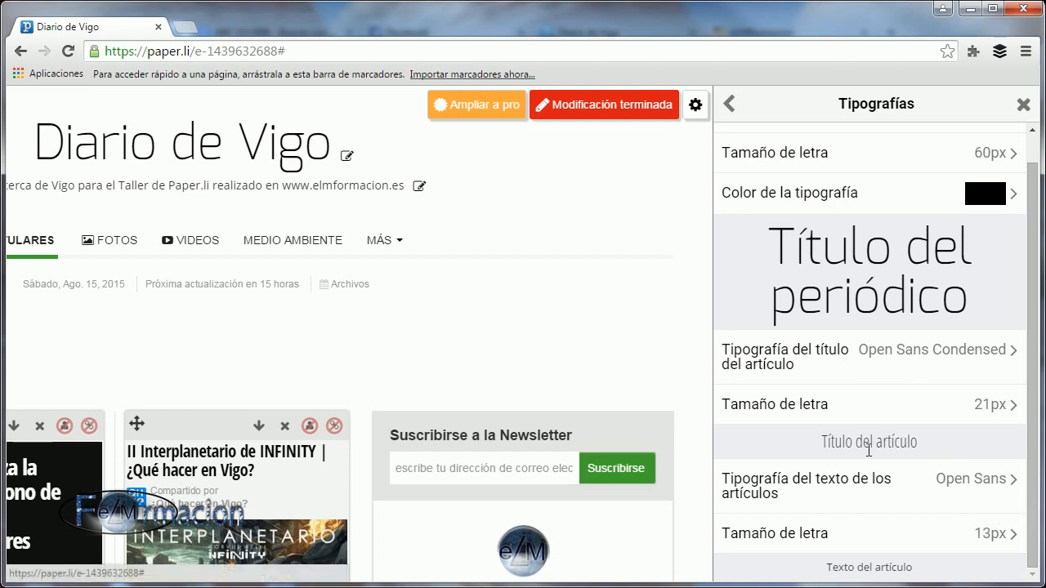
{"action": "scroll", "coordinate": [888, 403], "scroll_direction": "up", "scroll_amount": 1}
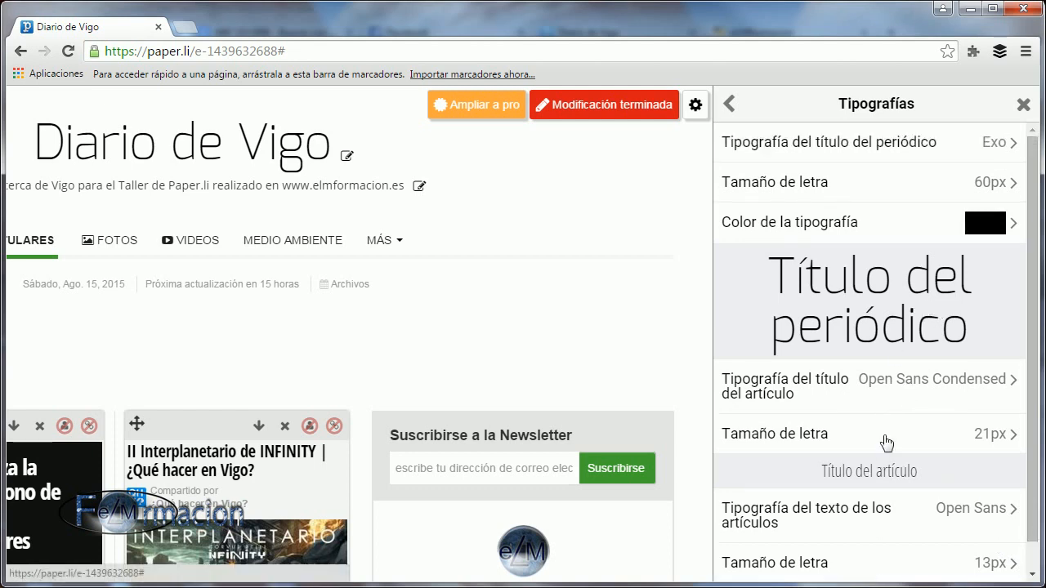
{"action": "scroll", "coordinate": [891, 411], "scroll_direction": "down", "scroll_amount": 1}
{"action": "scroll", "coordinate": [891, 411], "scroll_direction": "up", "scroll_amount": 1}
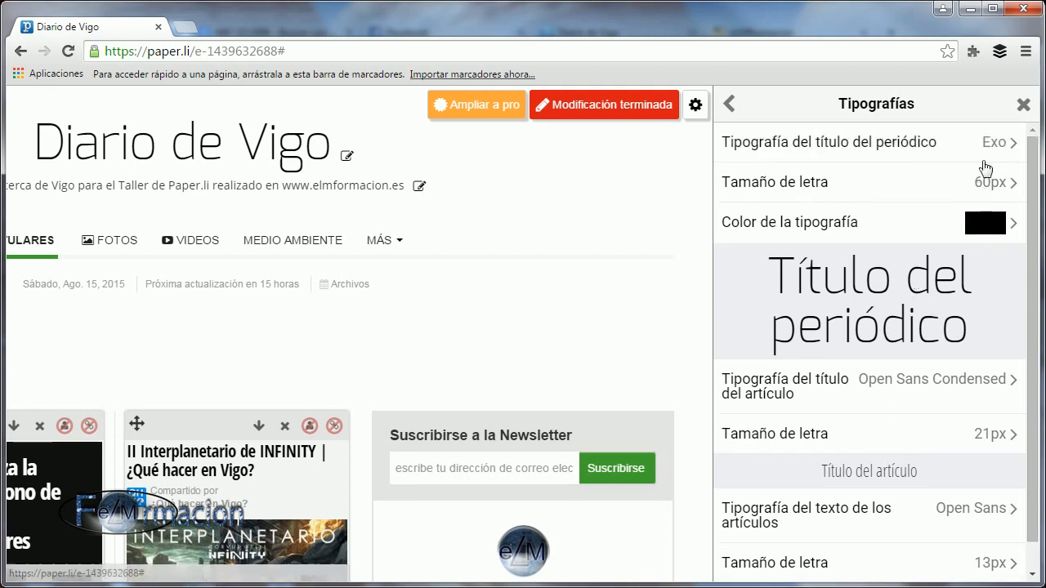
{"action": "left_click", "coordinate": [948, 156]}
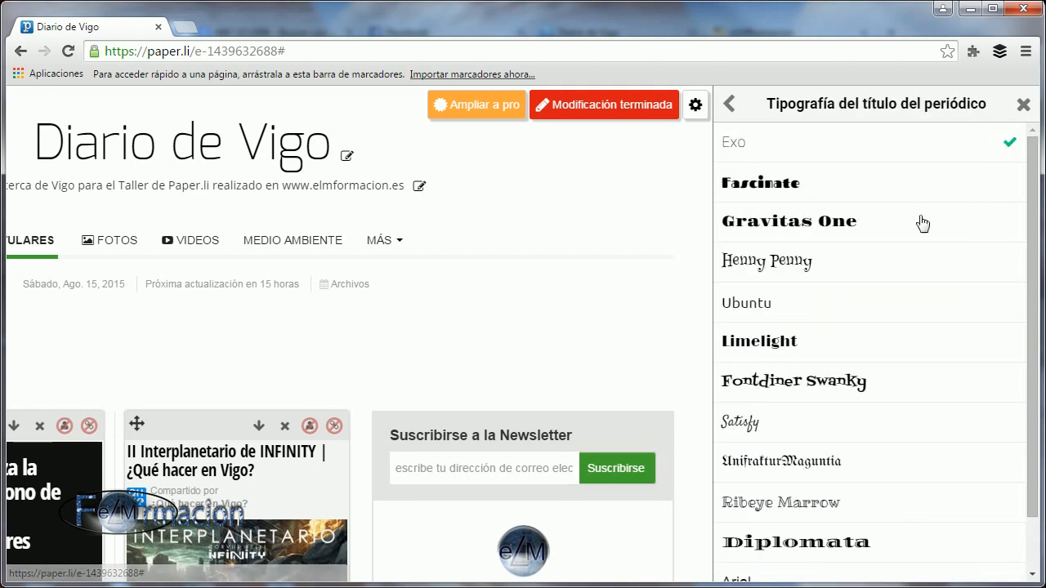
{"action": "scroll", "coordinate": [867, 341], "scroll_direction": "down", "scroll_amount": 2}
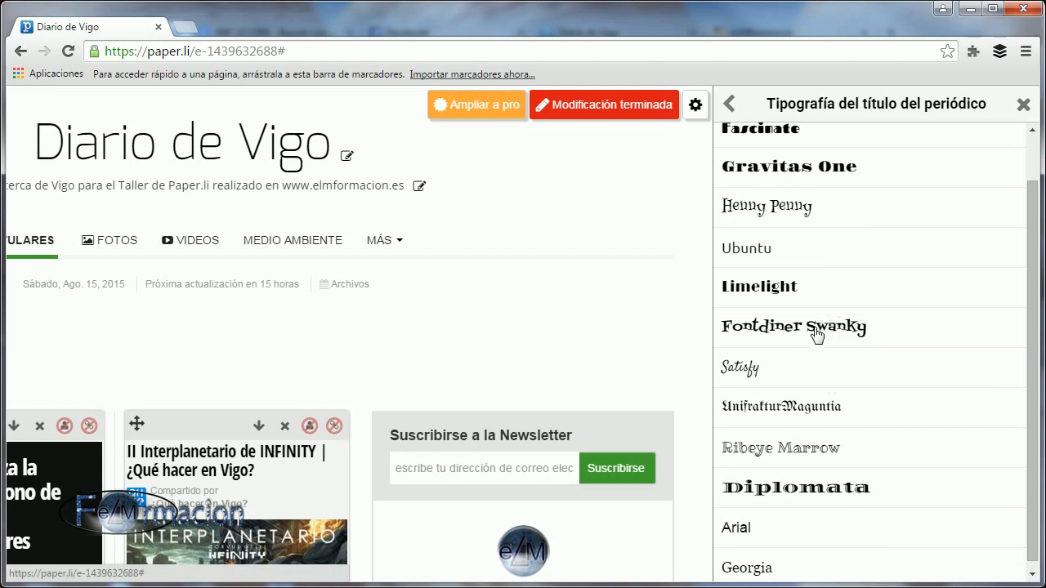
{"action": "left_click", "coordinate": [806, 459]}
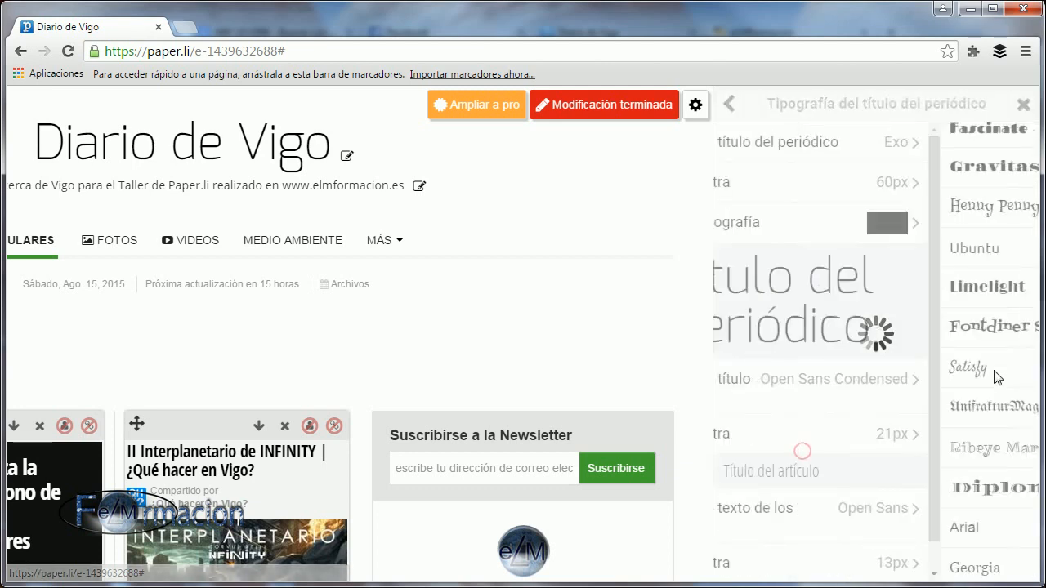
{"action": "left_click", "coordinate": [990, 201]}
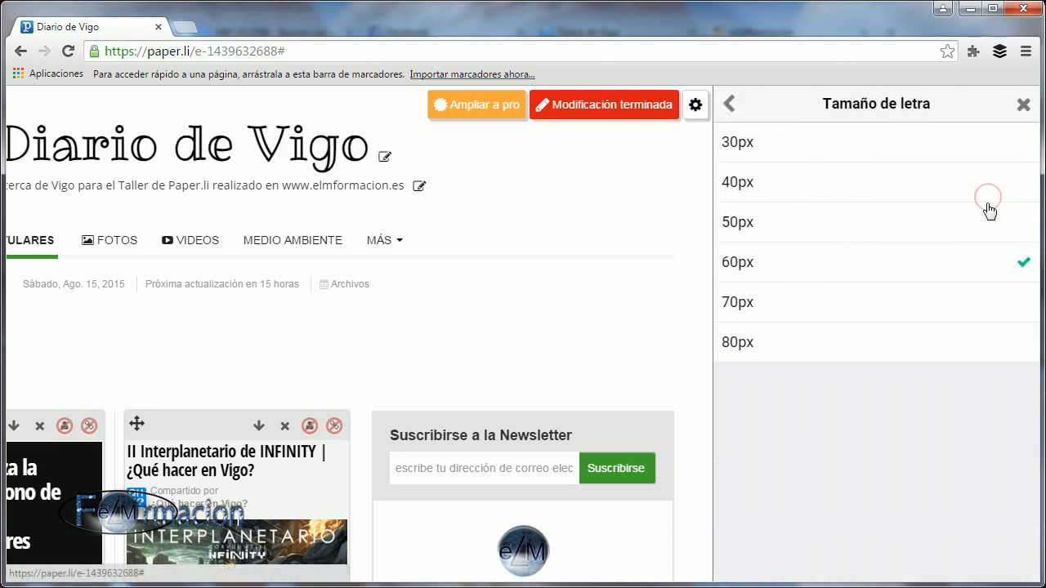
{"action": "left_click", "coordinate": [819, 341]}
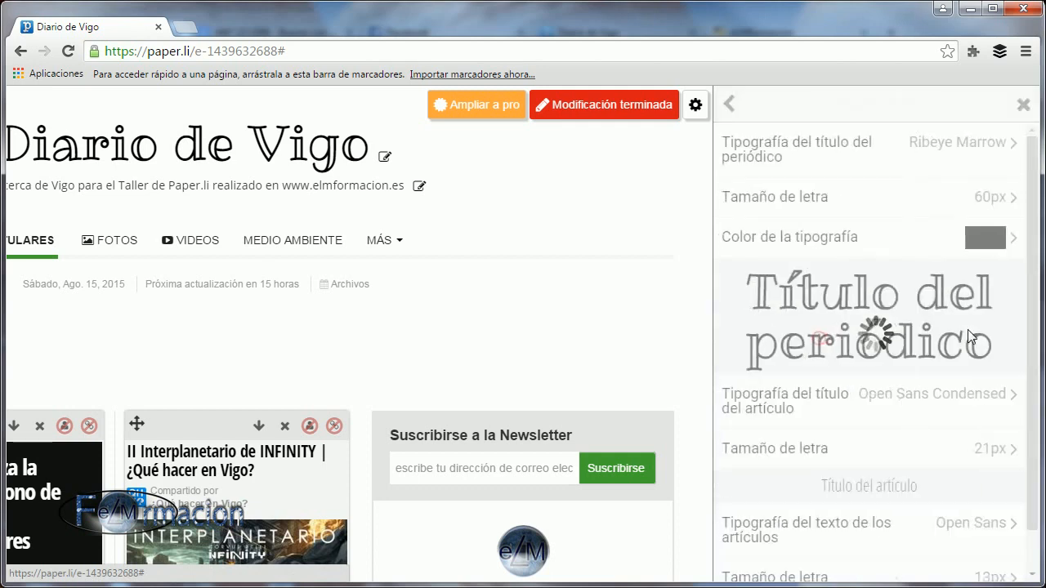
Set the font of the articles' text to Georgia.
{"action": "scroll", "coordinate": [960, 357], "scroll_direction": "down", "scroll_amount": 1}
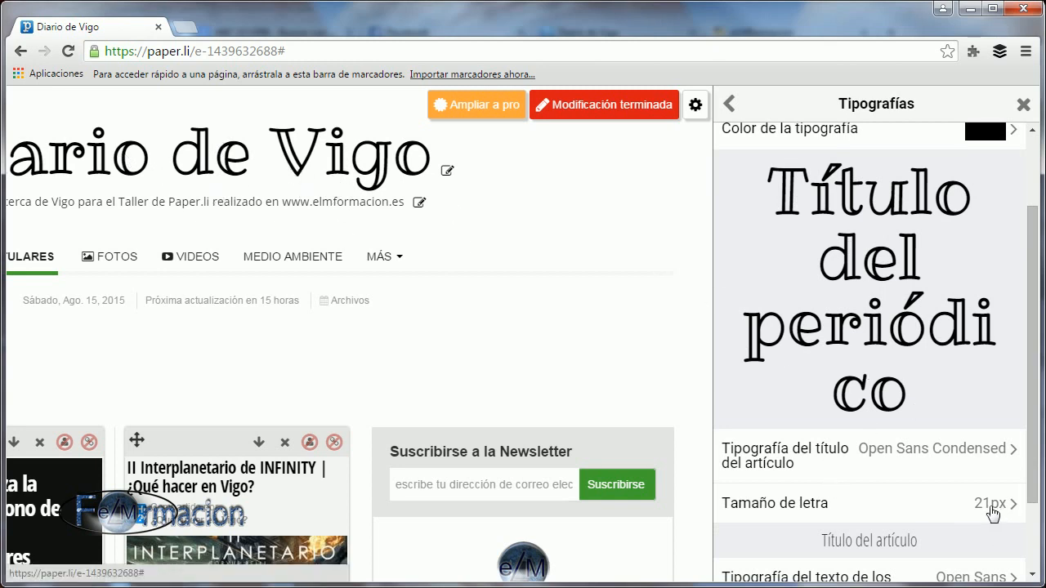
{"action": "scroll", "coordinate": [894, 460], "scroll_direction": "down", "scroll_amount": 1}
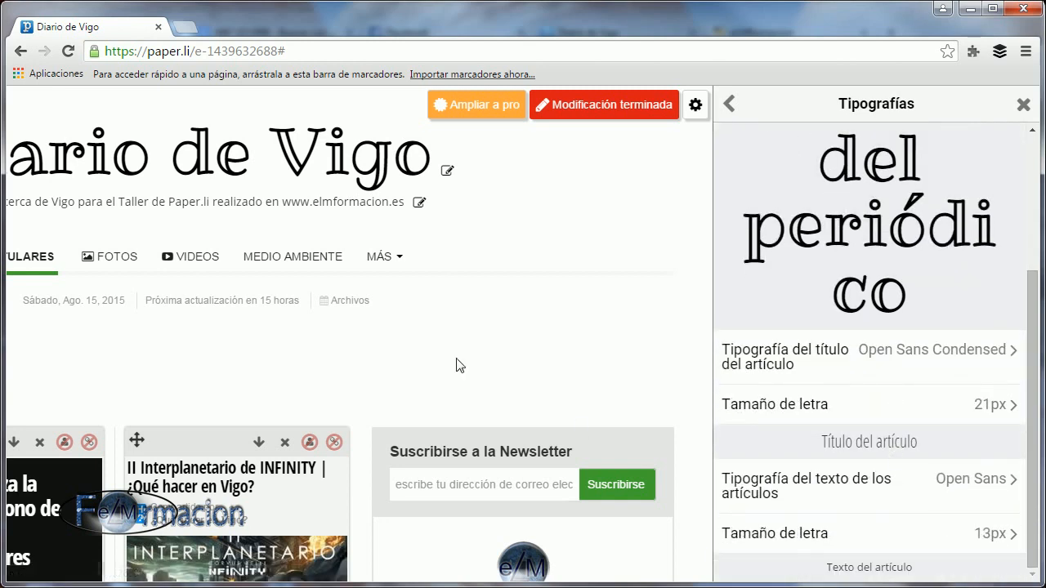
{"action": "left_click", "coordinate": [791, 482]}
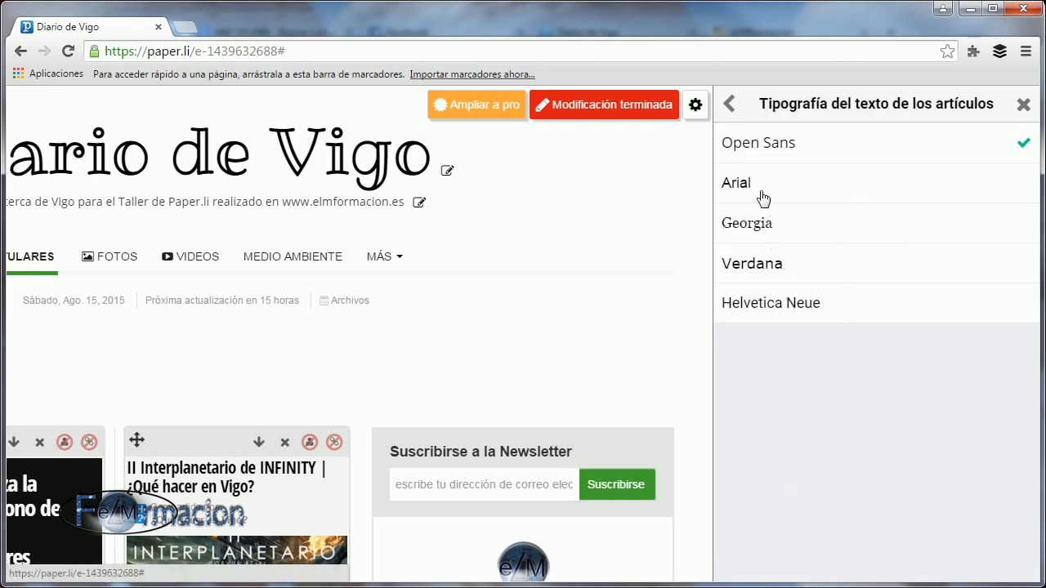
{"action": "left_click", "coordinate": [768, 229]}
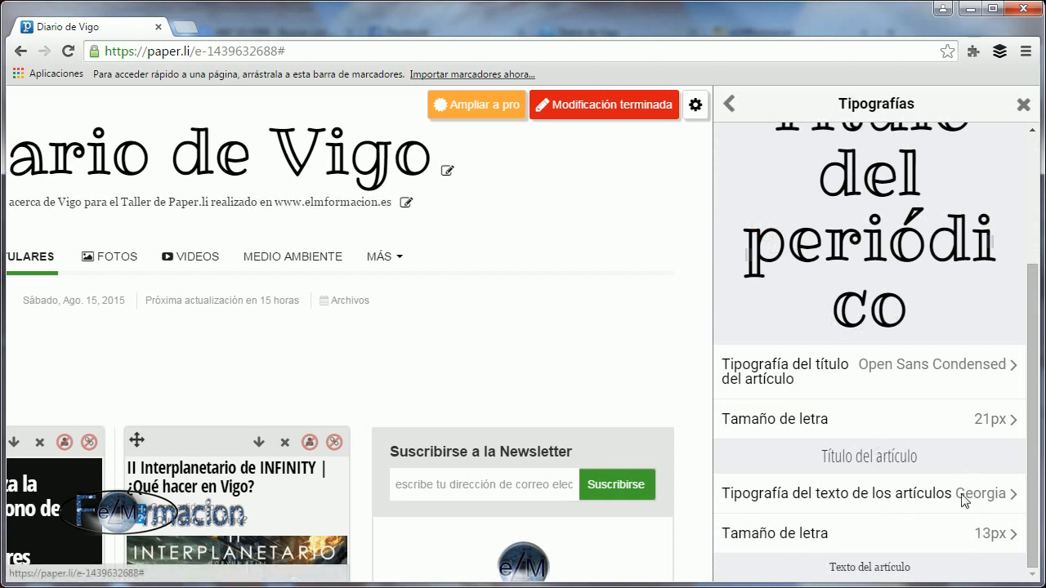
Set the font size of the articles' text to 18px and close the typography settings to check the page.
{"action": "left_click", "coordinate": [817, 534]}
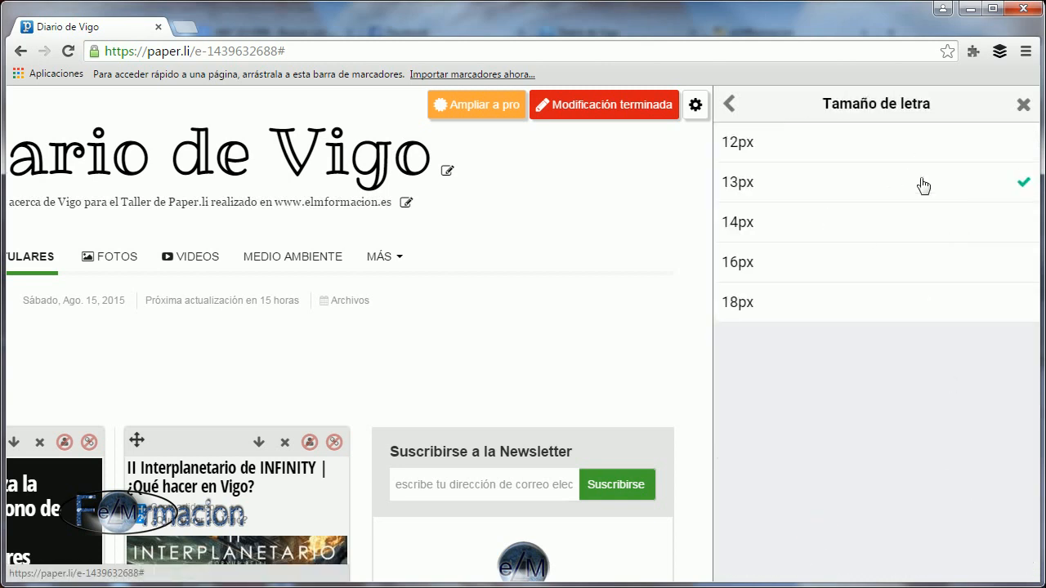
{"action": "left_click", "coordinate": [782, 302]}
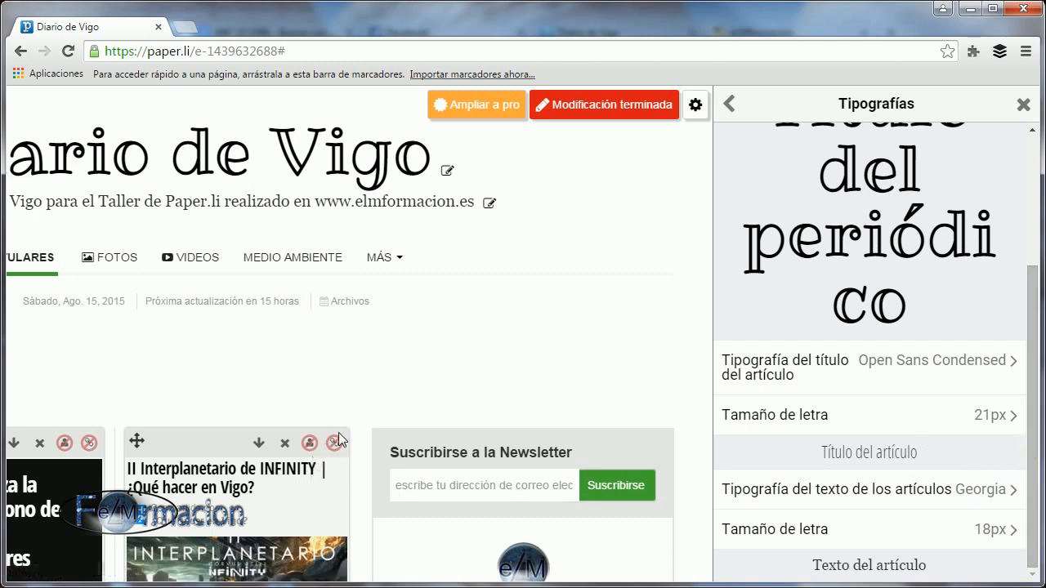
{"action": "left_click", "coordinate": [658, 355]}
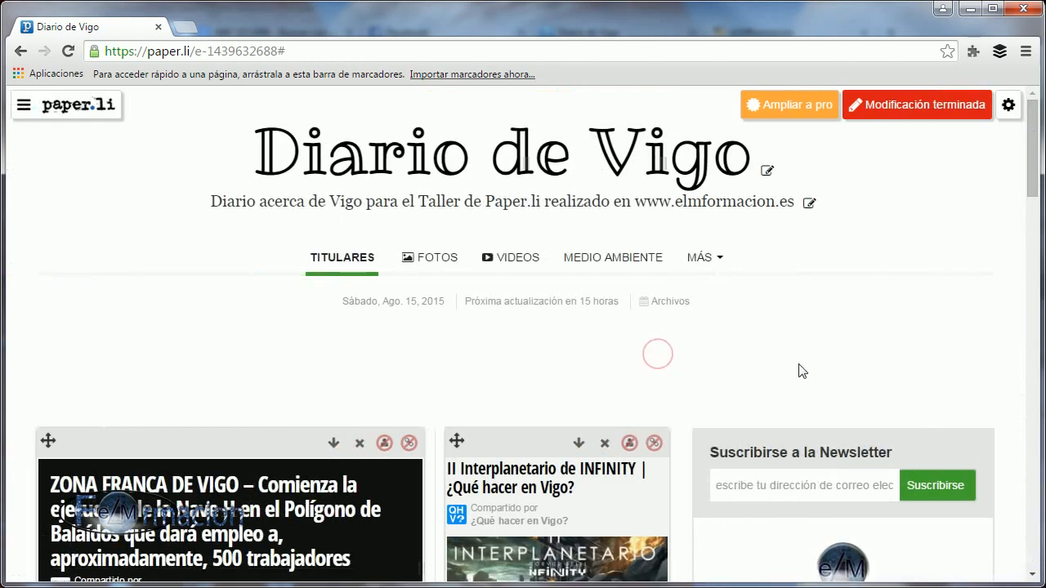
{"action": "scroll", "coordinate": [796, 373], "scroll_direction": "down", "scroll_amount": 5}
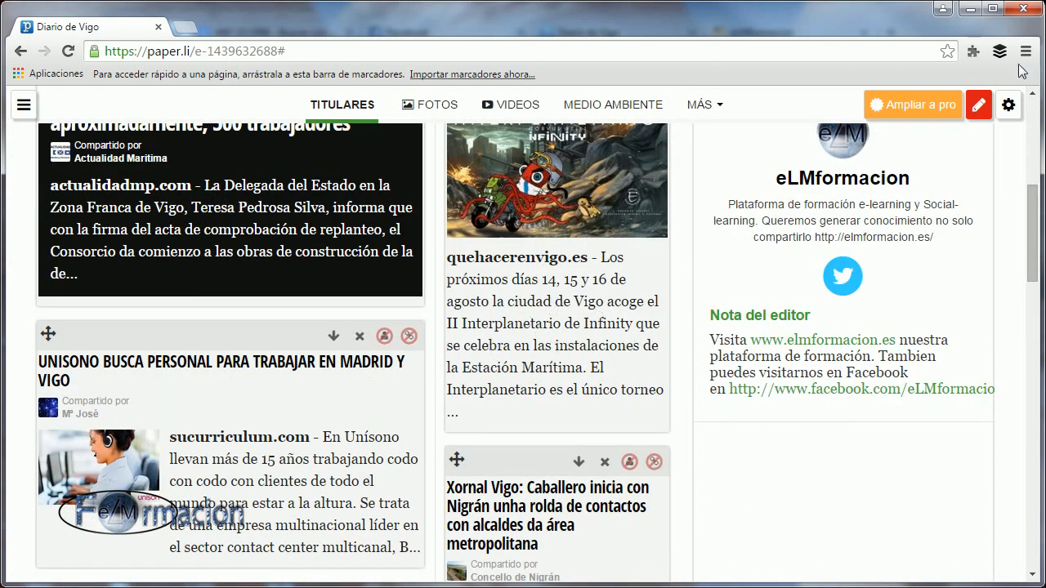
Upload images.jpg from the desktop as the newspaper's background image and turn on its mosaic option.
{"action": "left_click", "coordinate": [1014, 120]}
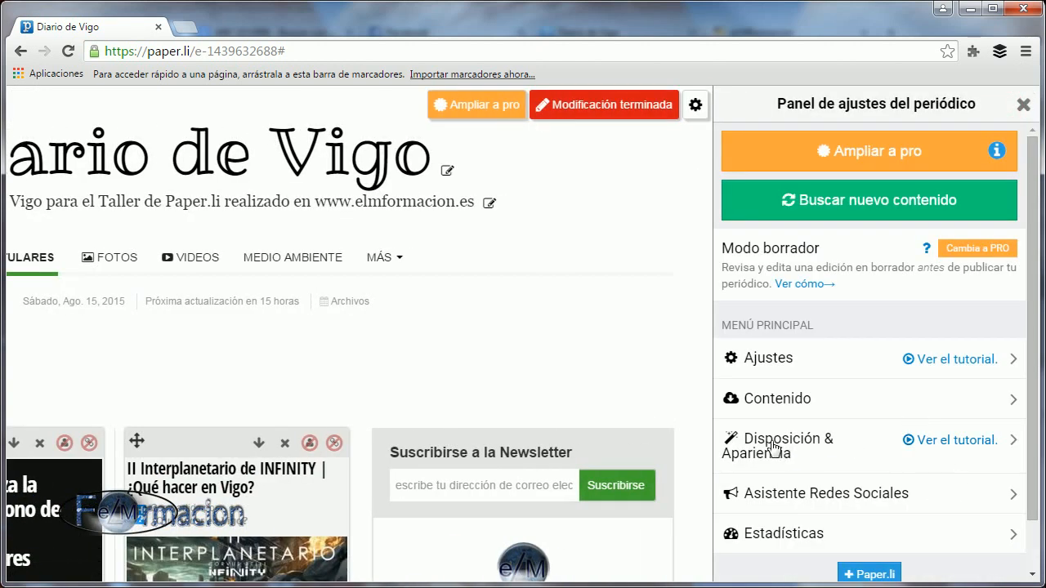
{"action": "left_click", "coordinate": [770, 441]}
{"action": "left_click", "coordinate": [751, 157]}
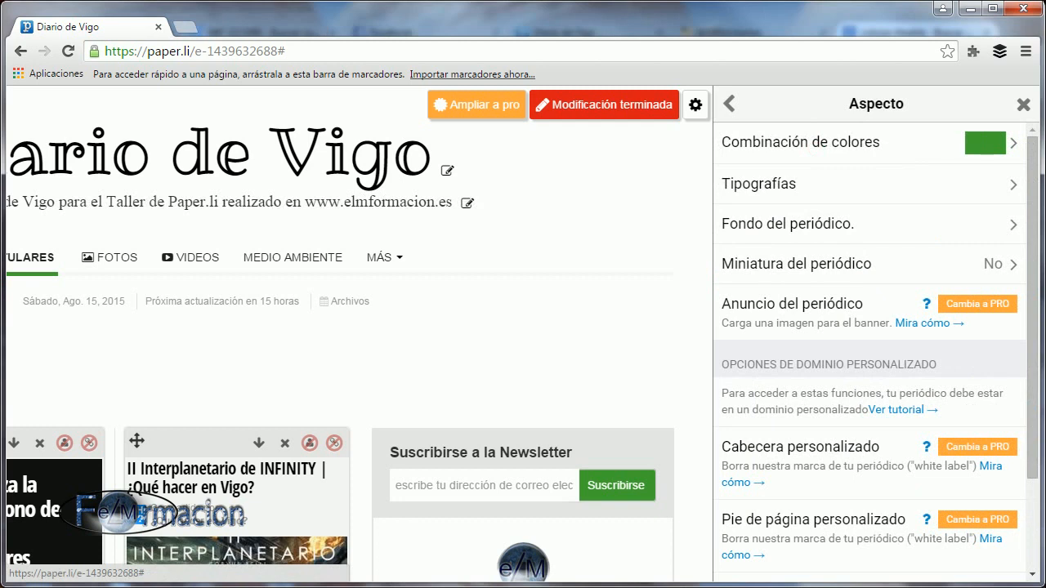
{"action": "left_click", "coordinate": [833, 235]}
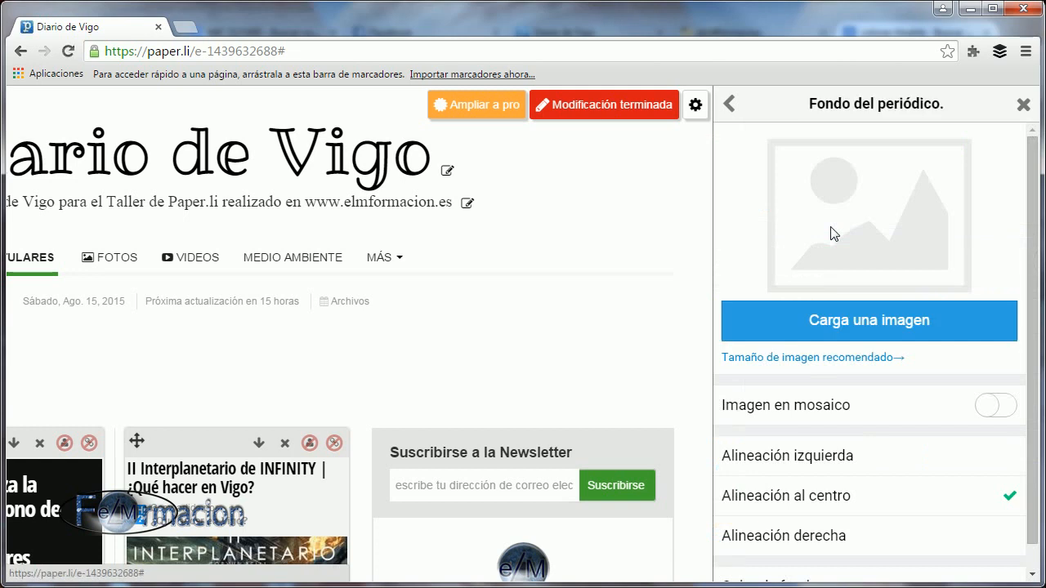
{"action": "left_click", "coordinate": [860, 317]}
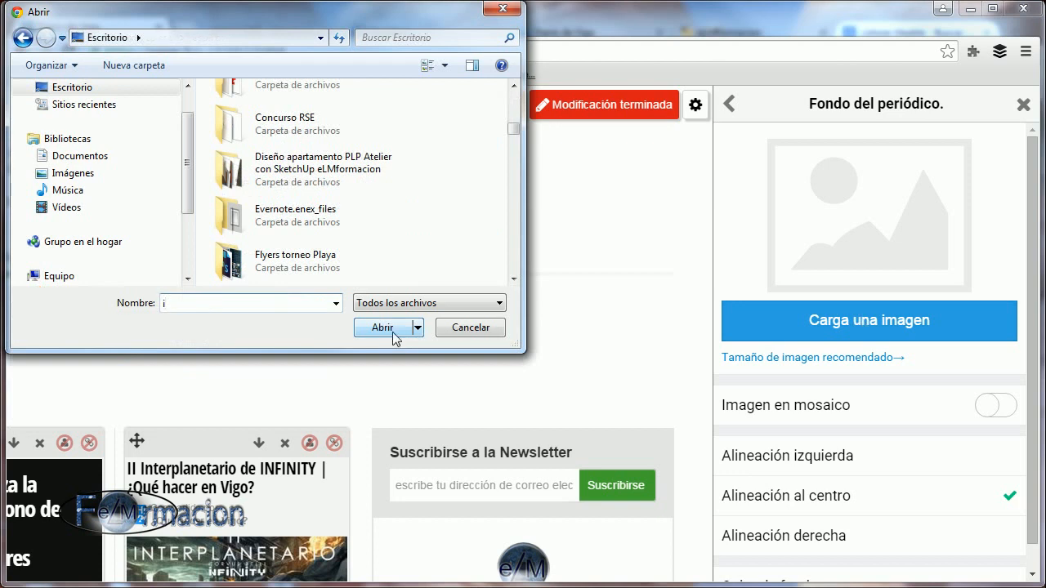
{"action": "left_click", "coordinate": [391, 329]}
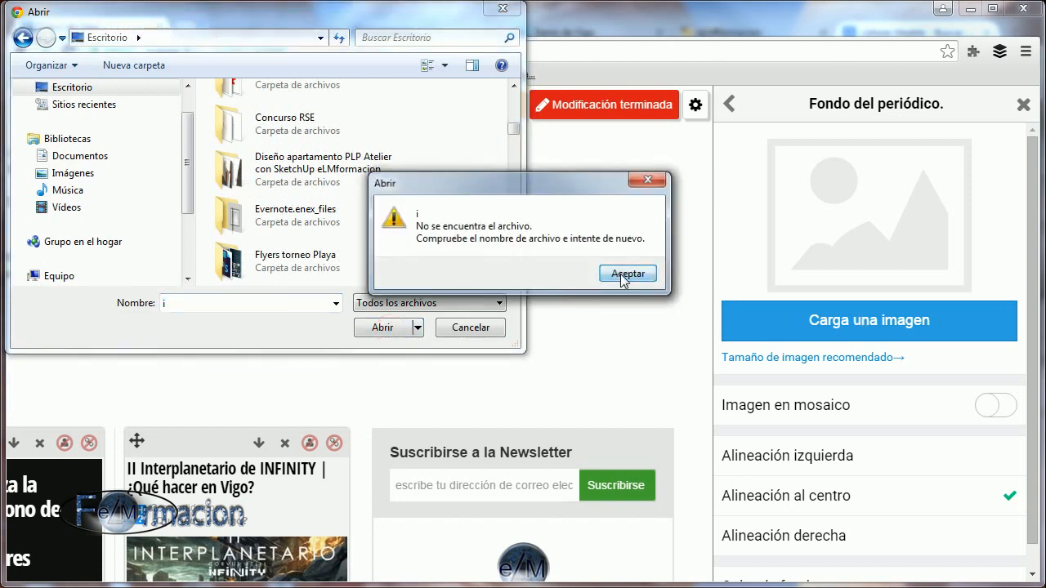
{"action": "left_click", "coordinate": [620, 274]}
{"action": "type", "text": "i"}
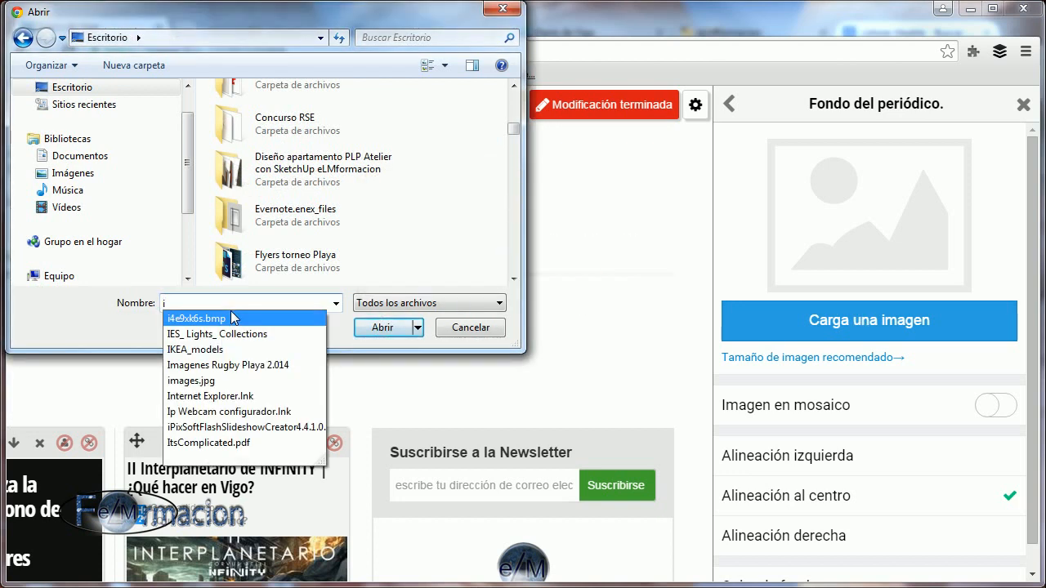
{"action": "left_click", "coordinate": [303, 380]}
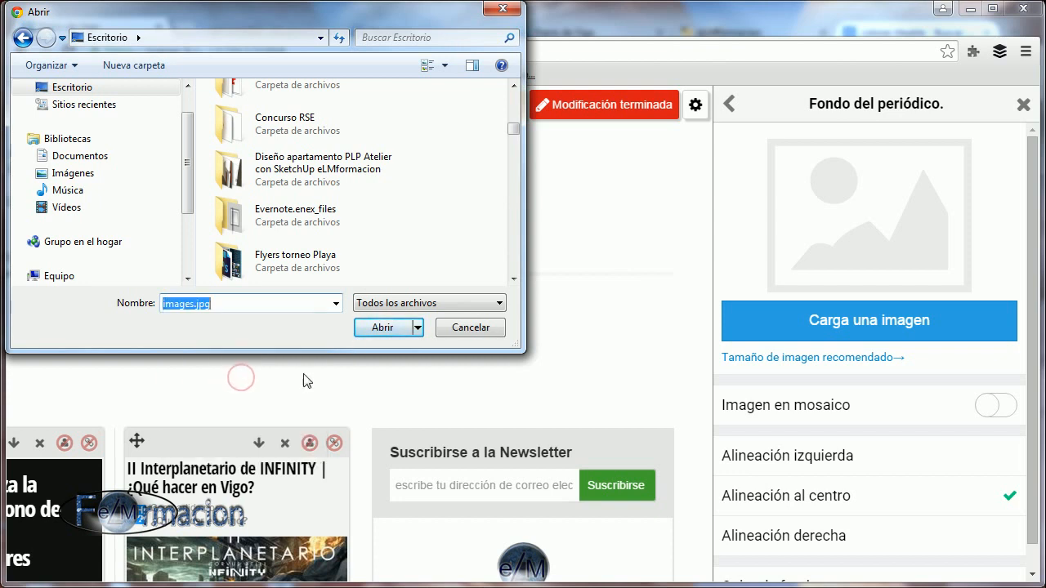
{"action": "left_click", "coordinate": [381, 328]}
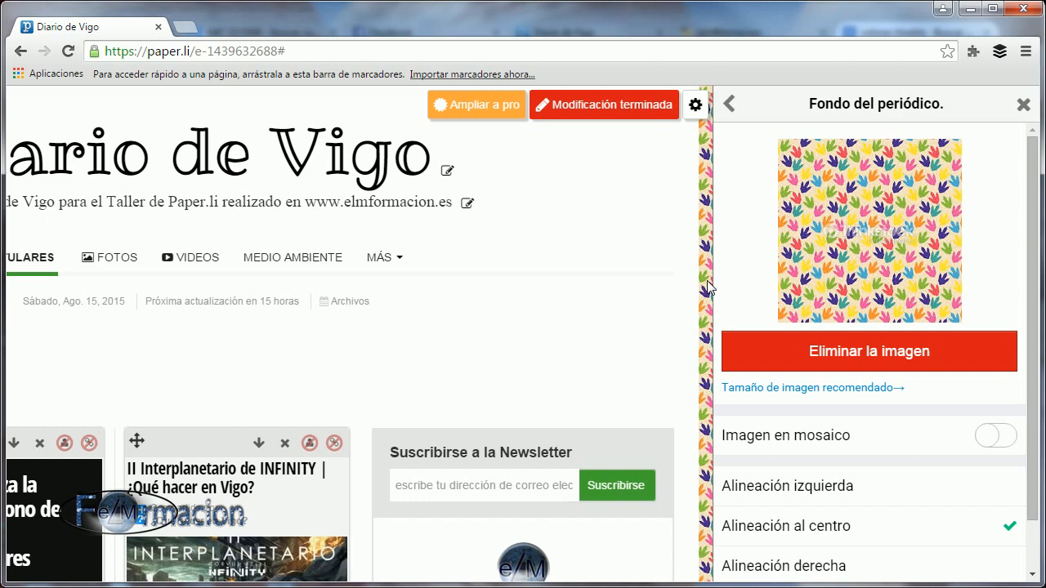
{"action": "left_click", "coordinate": [1002, 440]}
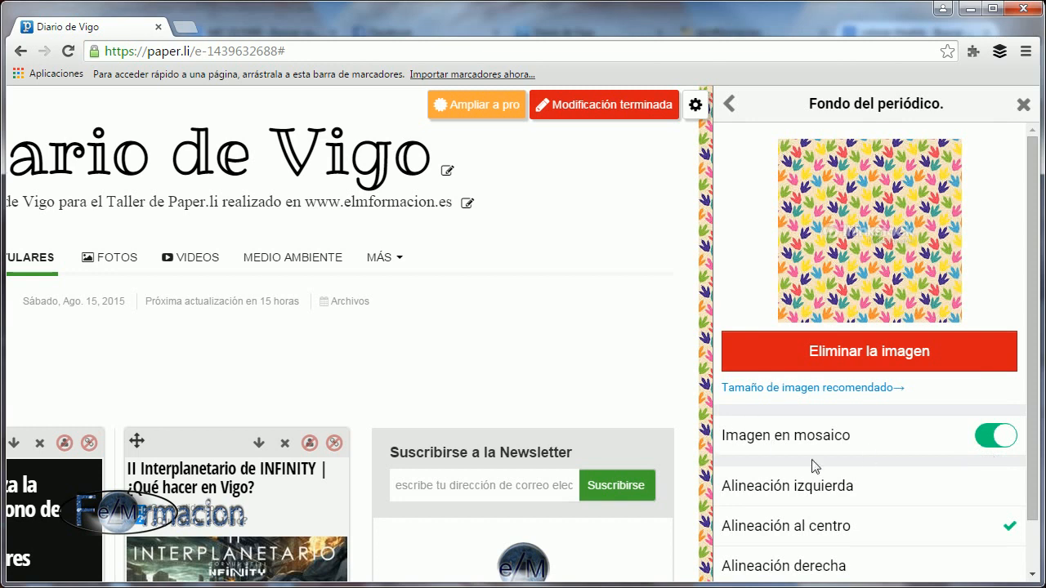
Set the newspaper's background colour to the custom green #23912d and return to the background settings.
{"action": "scroll", "coordinate": [812, 467], "scroll_direction": "down", "scroll_amount": 1}
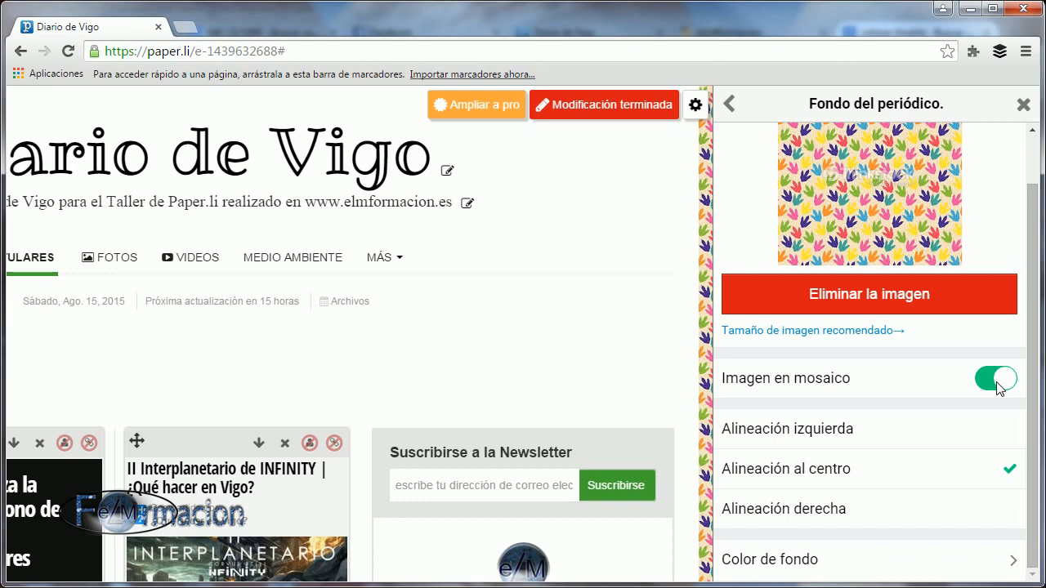
{"action": "left_click", "coordinate": [785, 562]}
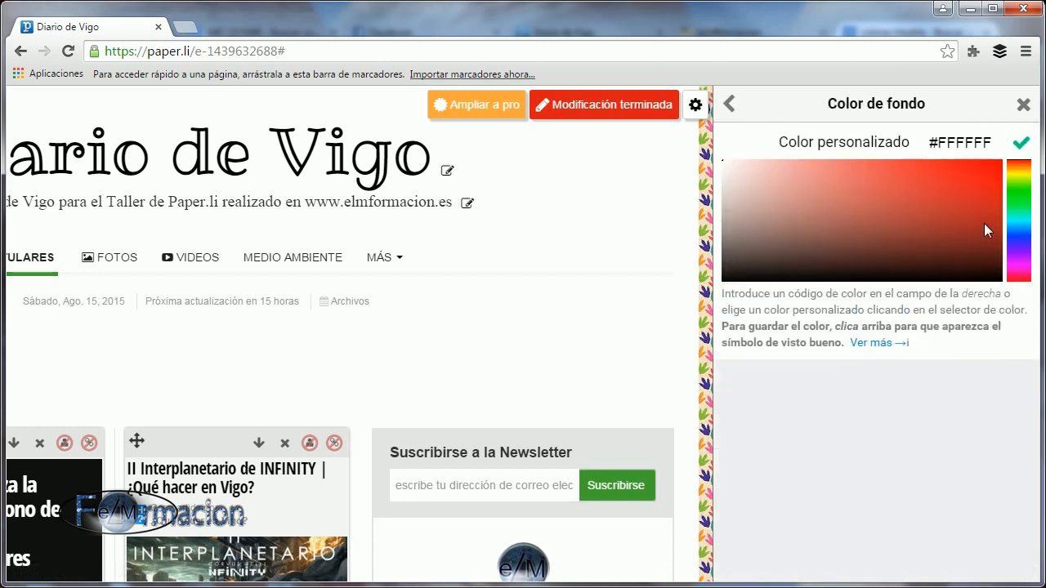
{"action": "left_click", "coordinate": [934, 213]}
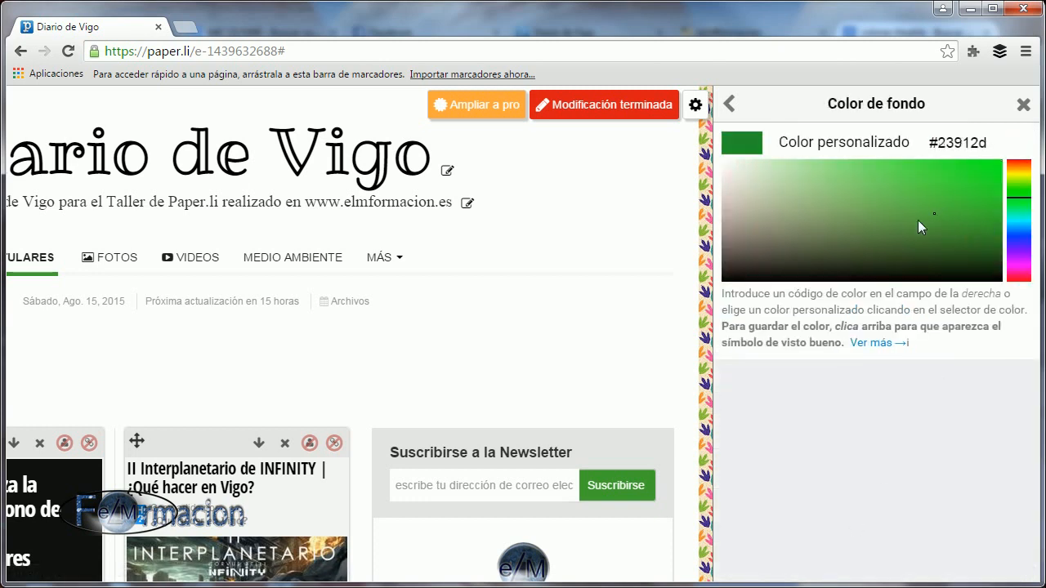
{"action": "left_click", "coordinate": [741, 147]}
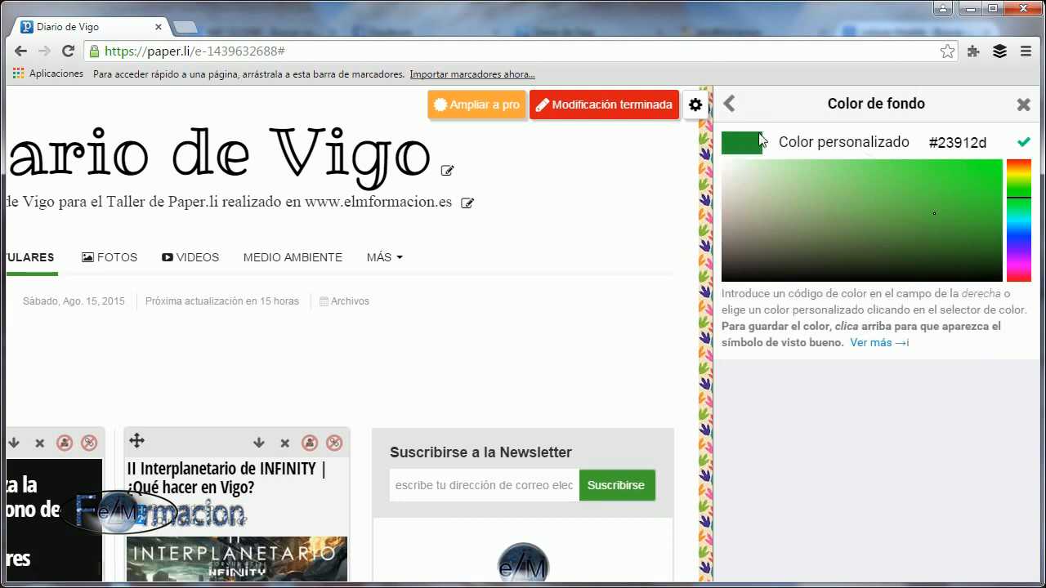
{"action": "left_click", "coordinate": [730, 104]}
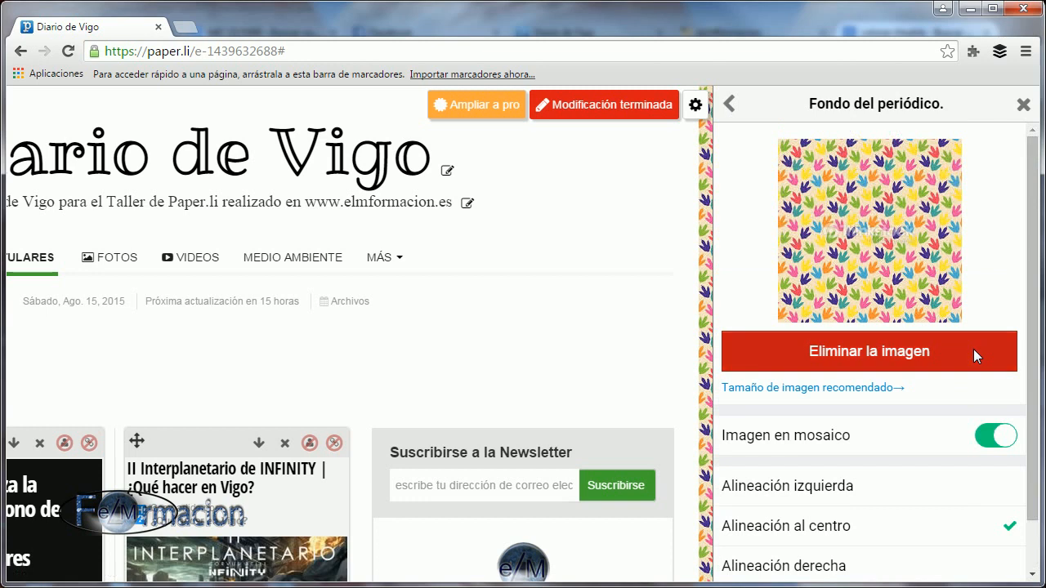
Remove the newspaper's background image and return to the appearance settings.
{"action": "scroll", "coordinate": [946, 415], "scroll_direction": "down", "scroll_amount": 1}
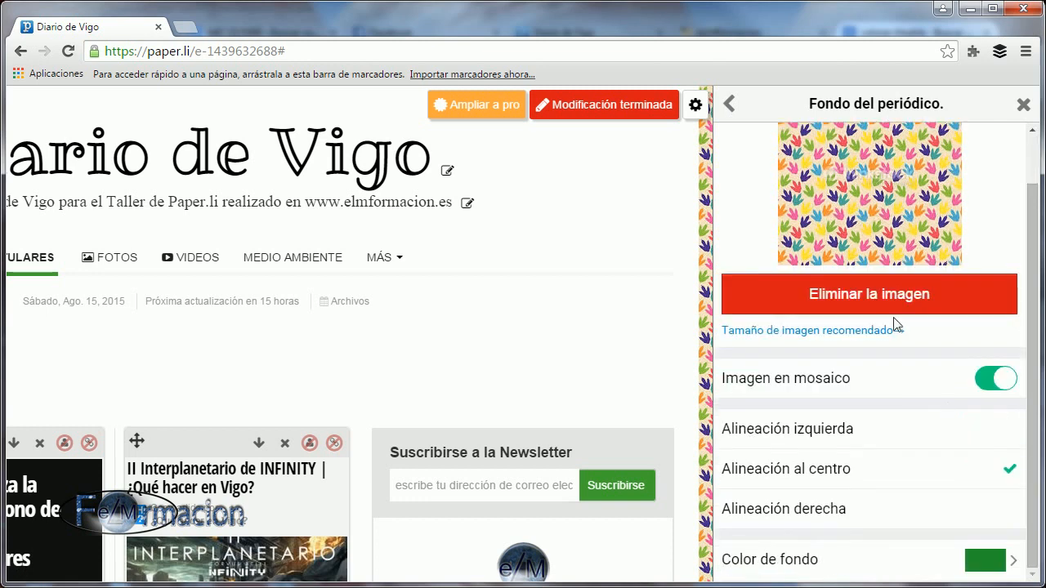
{"action": "left_click", "coordinate": [876, 296]}
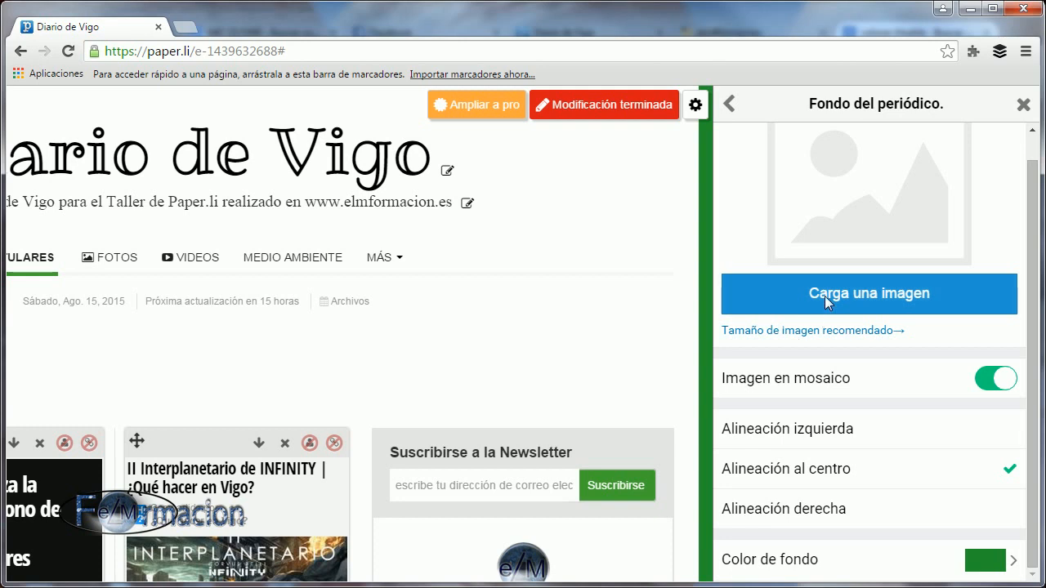
{"action": "left_click", "coordinate": [729, 104]}
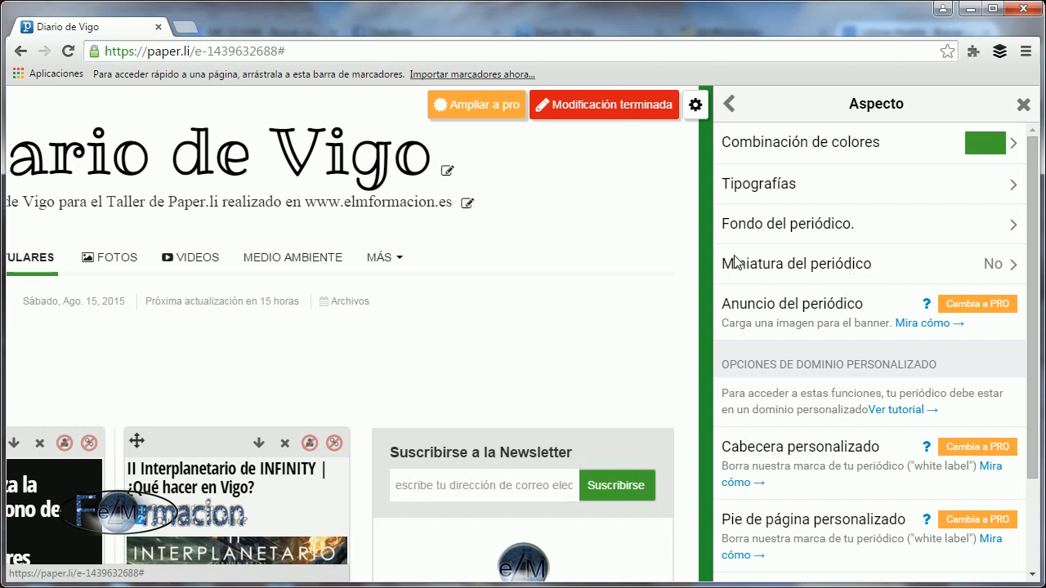
Upload Hecbel QR.png from the Logo Hecbel folder as the newspaper's thumbnail and close the settings.
{"action": "left_click", "coordinate": [891, 320]}
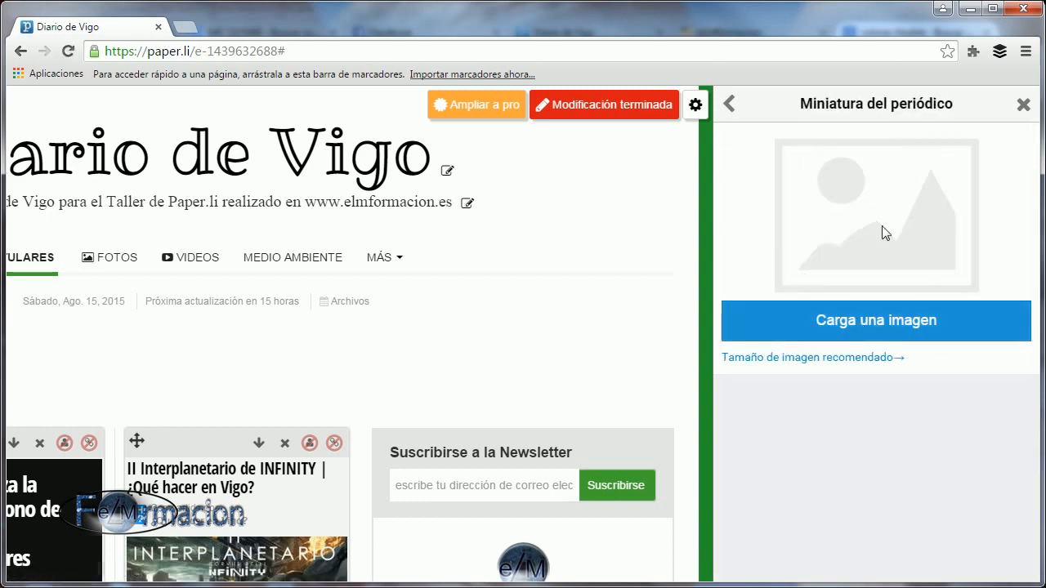
{"action": "left_click", "coordinate": [866, 331]}
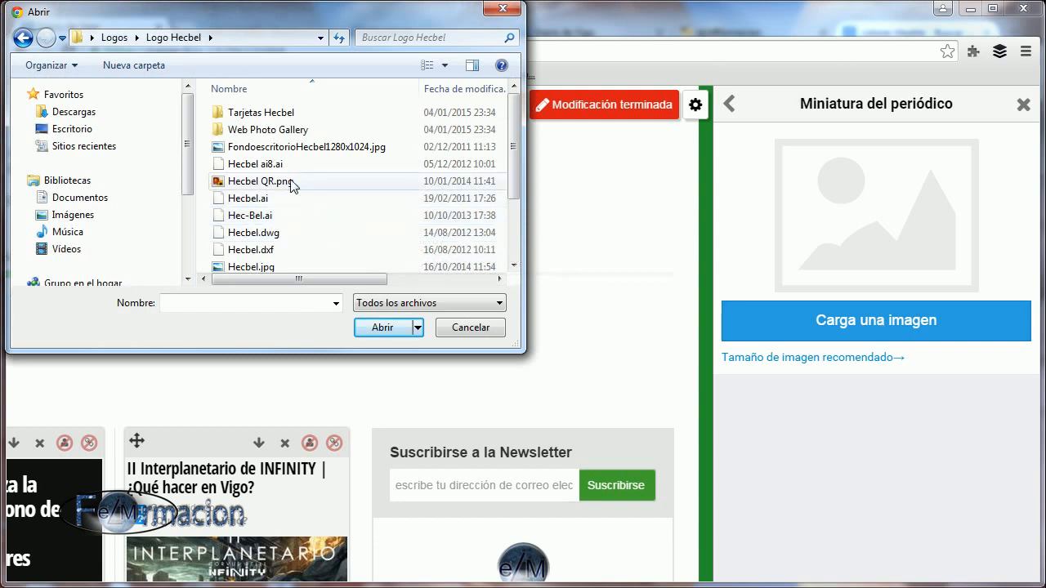
{"action": "left_click", "coordinate": [291, 180]}
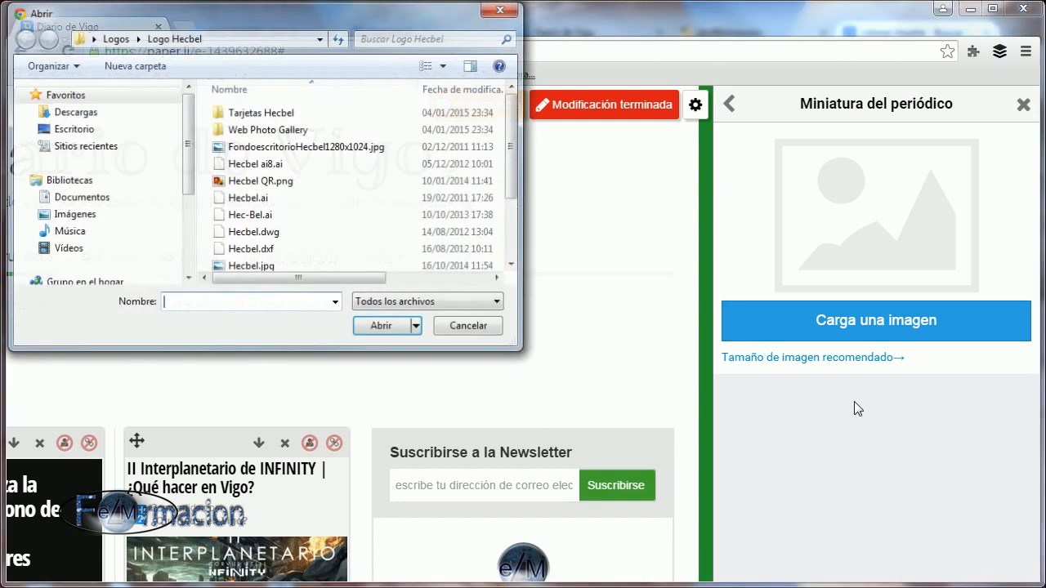
{"action": "double_click", "coordinate": [277, 187]}
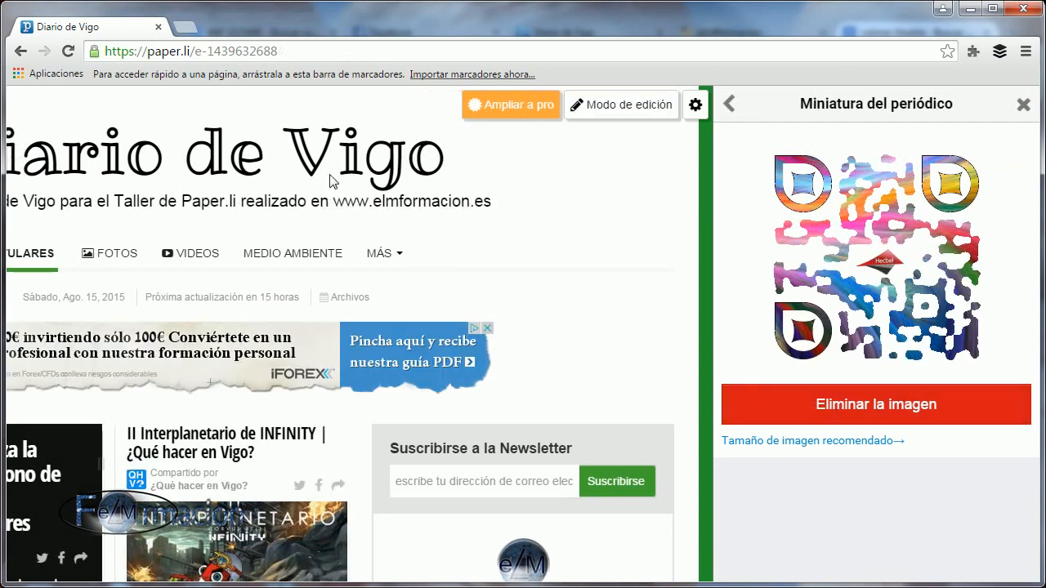
{"action": "left_click", "coordinate": [1023, 106]}
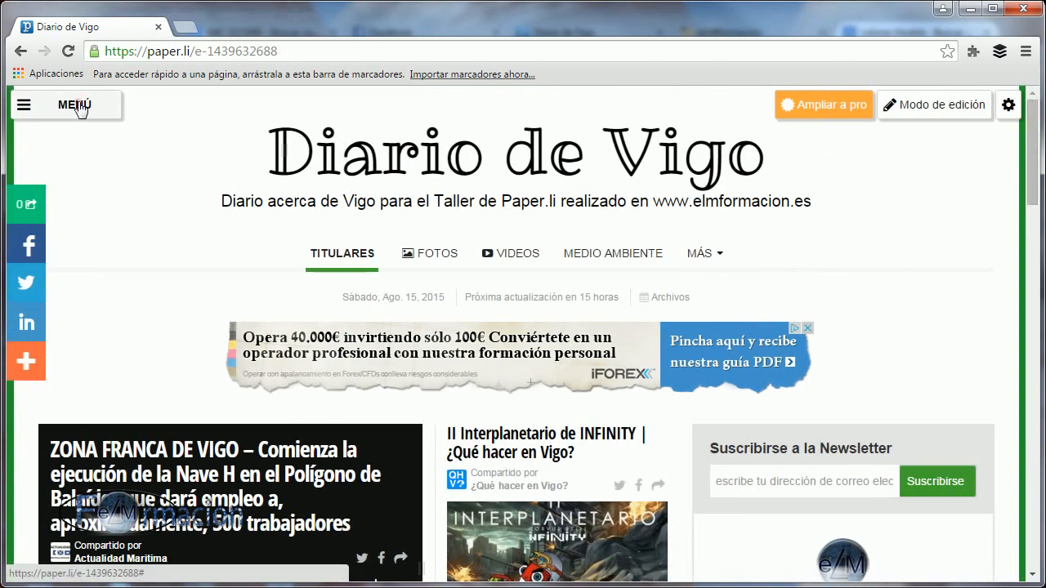
Open the Newsstand to examine the newspaper's thumbnail among the account's own newspapers.
{"action": "left_click", "coordinate": [82, 105]}
{"action": "left_click_drag", "start_coordinate": [225, 377], "coordinate": [218, 476]}
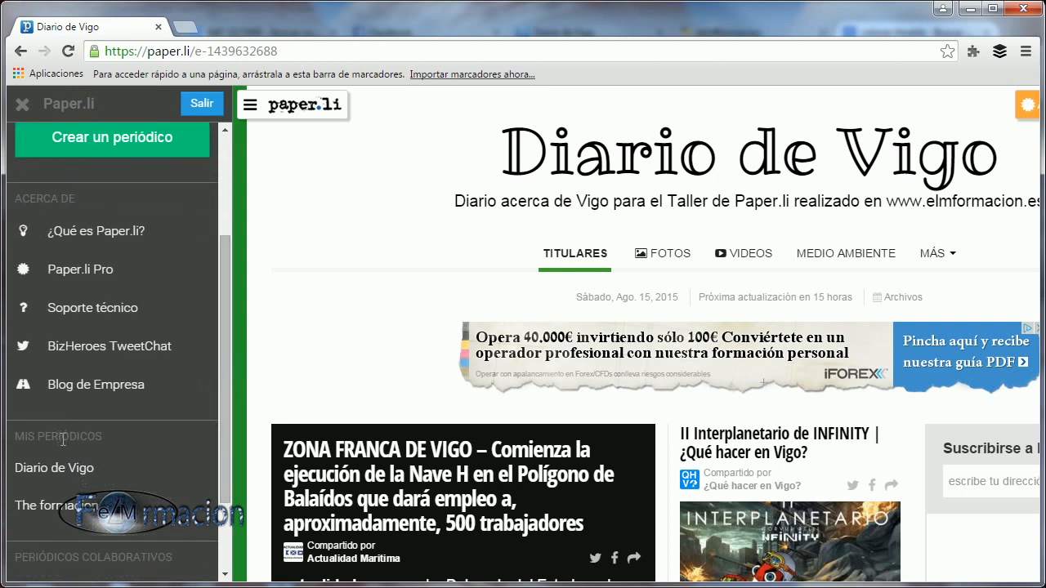
{"action": "left_click_drag", "start_coordinate": [233, 372], "coordinate": [229, 250]}
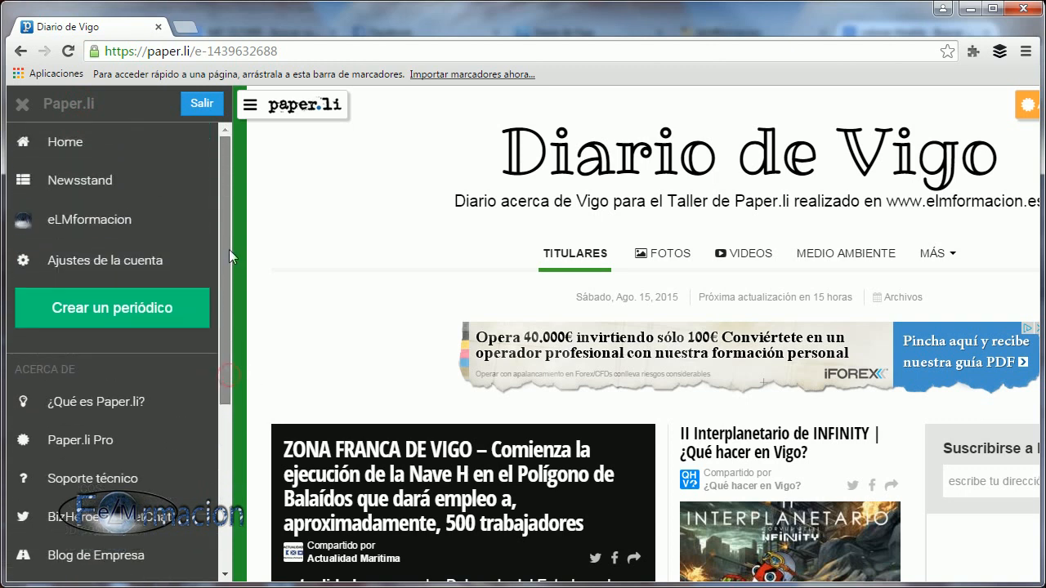
{"action": "left_click", "coordinate": [22, 182]}
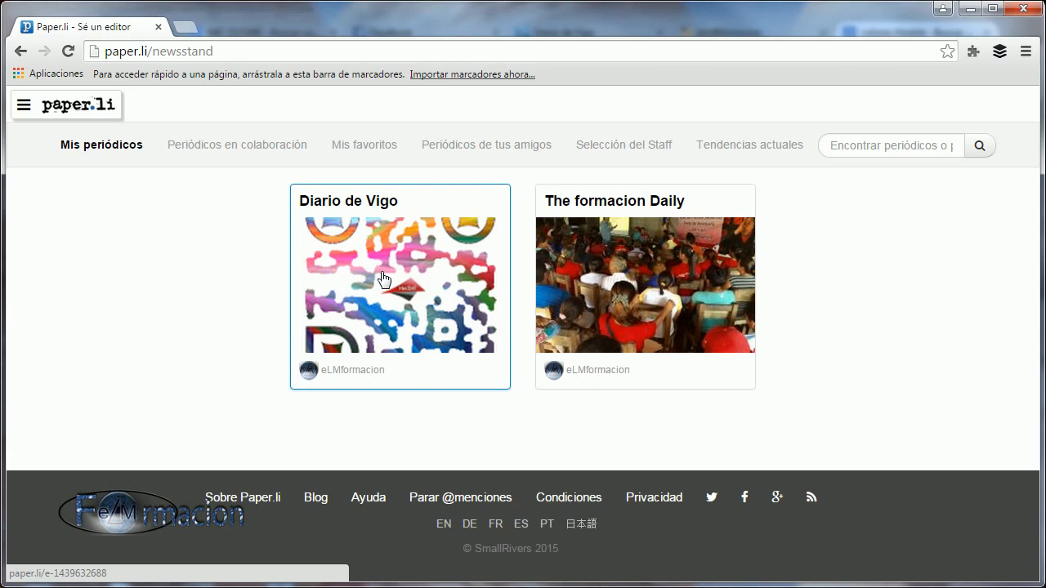
Go back to the Diario de Vigo newspaper from the account's list of own newspapers.
{"action": "left_click", "coordinate": [23, 104]}
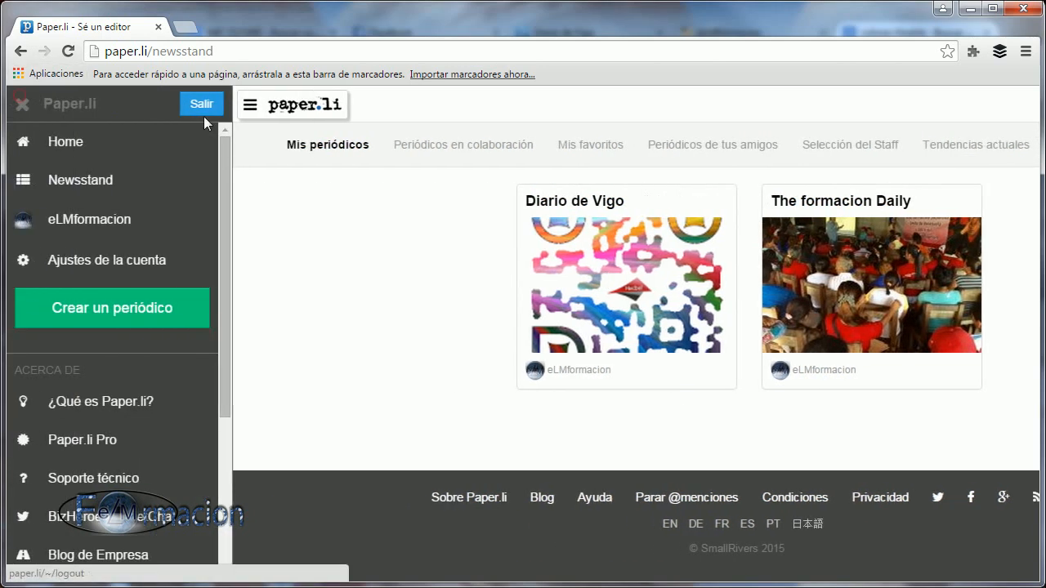
{"action": "left_click", "coordinate": [22, 104]}
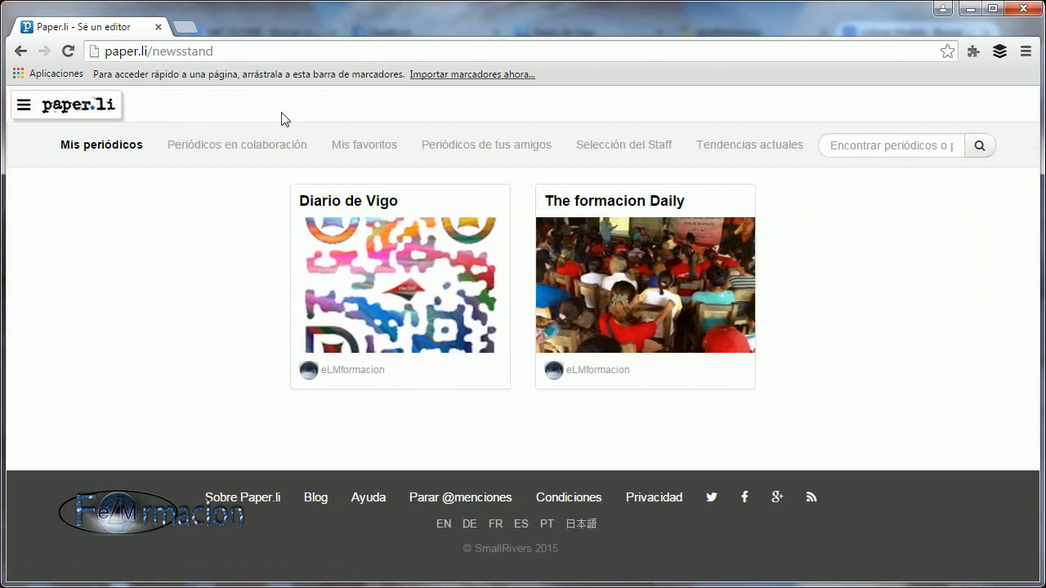
{"action": "left_click", "coordinate": [23, 105]}
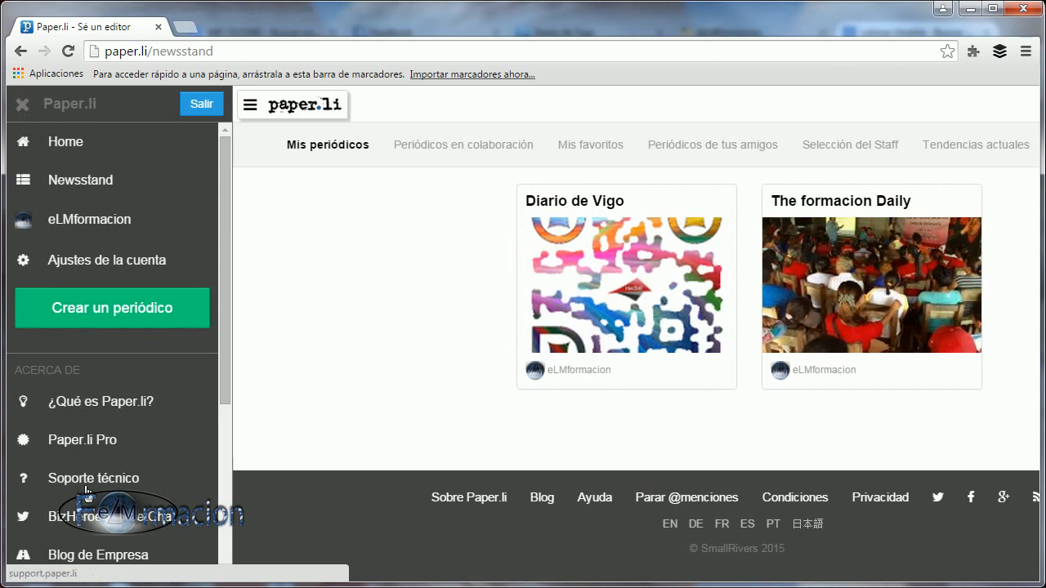
{"action": "scroll", "coordinate": [86, 490], "scroll_direction": "down", "scroll_amount": 3}
{"action": "left_click", "coordinate": [58, 422]}
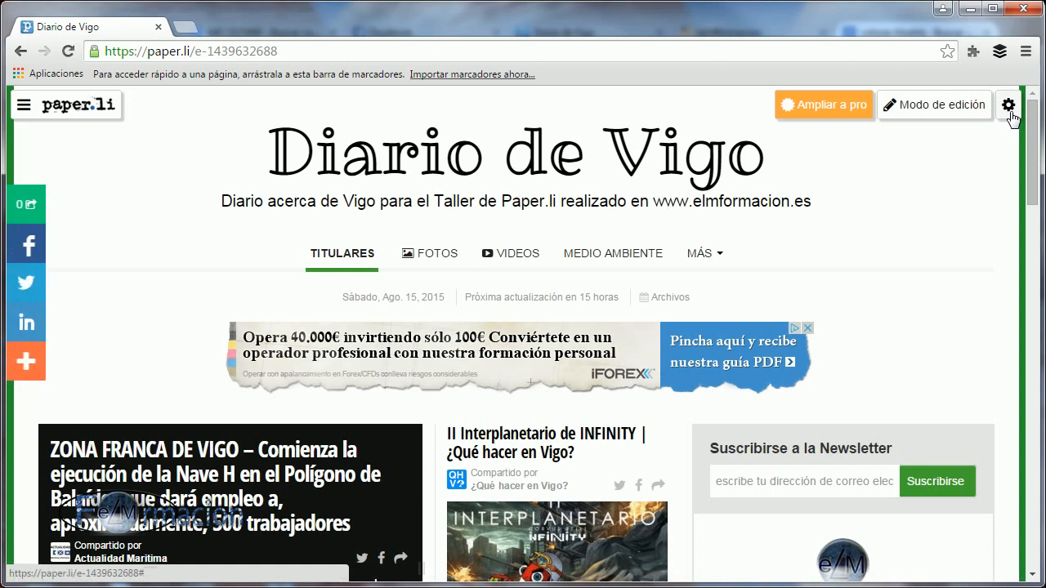
Open the widget options in the newspaper's layout and appearance settings.
{"action": "left_click", "coordinate": [1009, 107]}
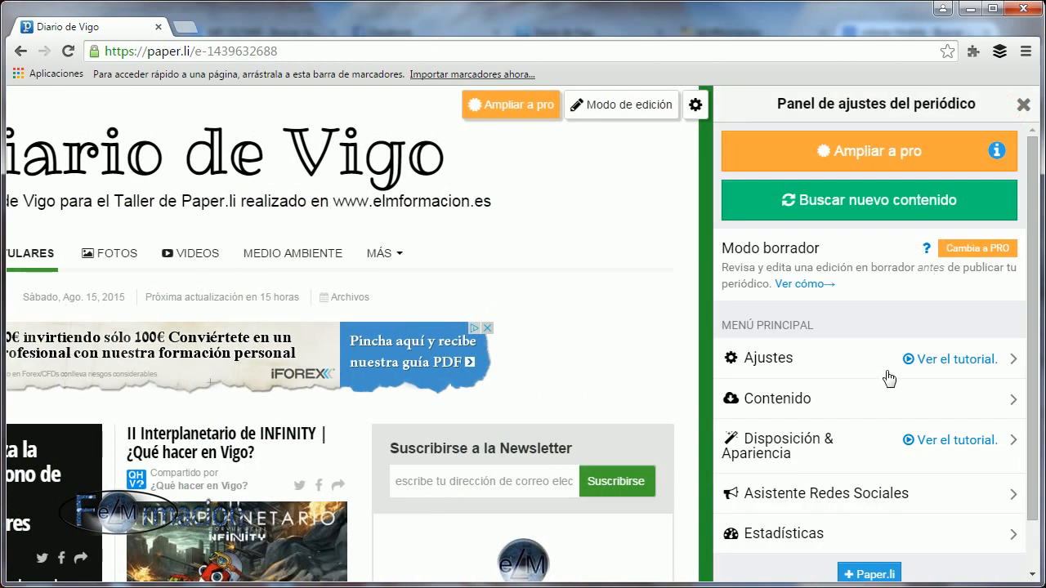
{"action": "scroll", "coordinate": [883, 381], "scroll_direction": "down", "scroll_amount": 1}
{"action": "left_click", "coordinate": [798, 387]}
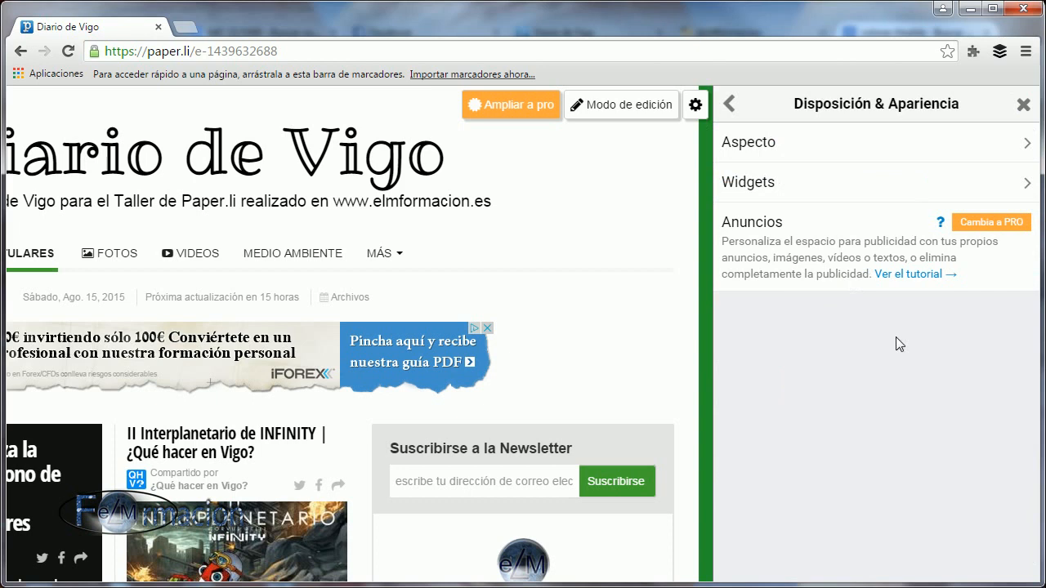
{"action": "left_click", "coordinate": [765, 185]}
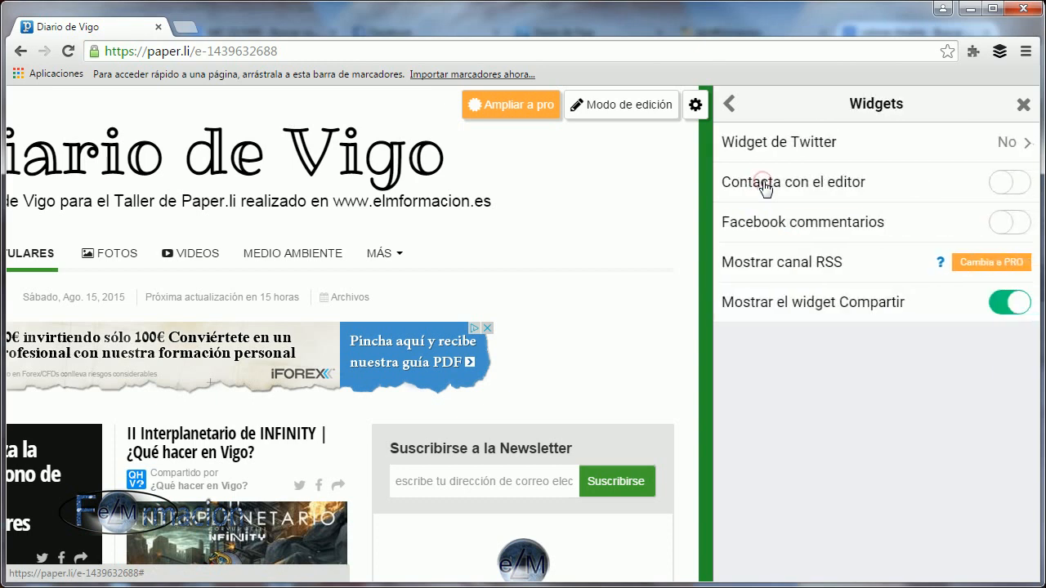
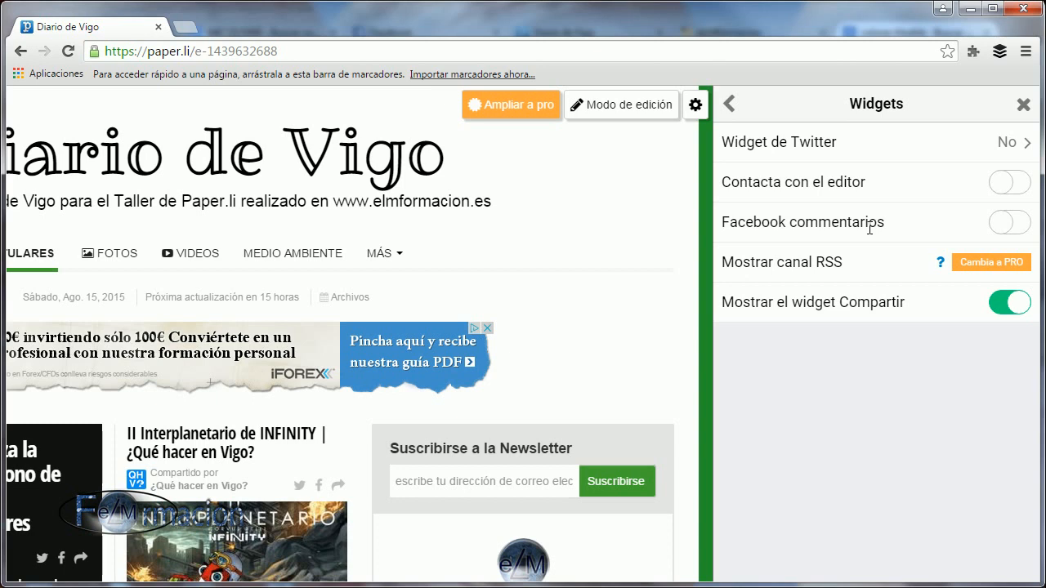
Enable the newspaper's Twitter widget and copy the Taller de Prezi timeline's embed code from Twitter's widget configurator.
{"action": "left_click", "coordinate": [874, 144]}
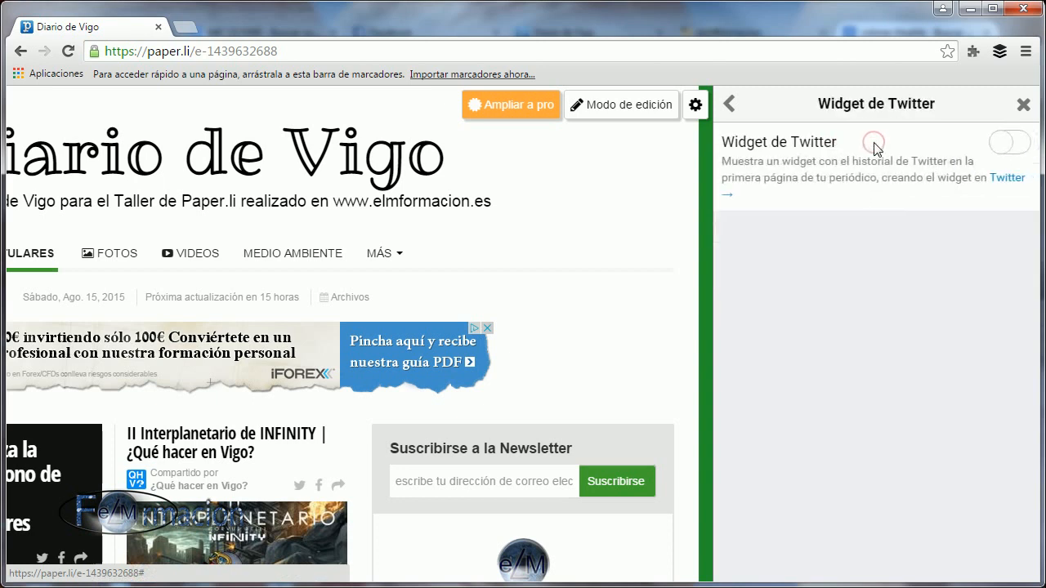
{"action": "left_click", "coordinate": [1013, 147]}
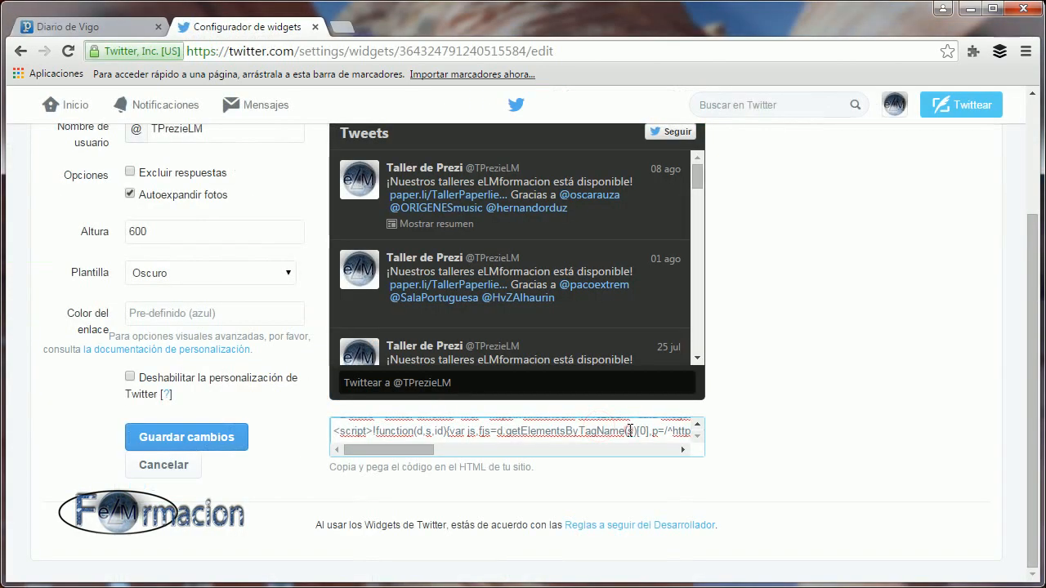
{"action": "left_click", "coordinate": [630, 430]}
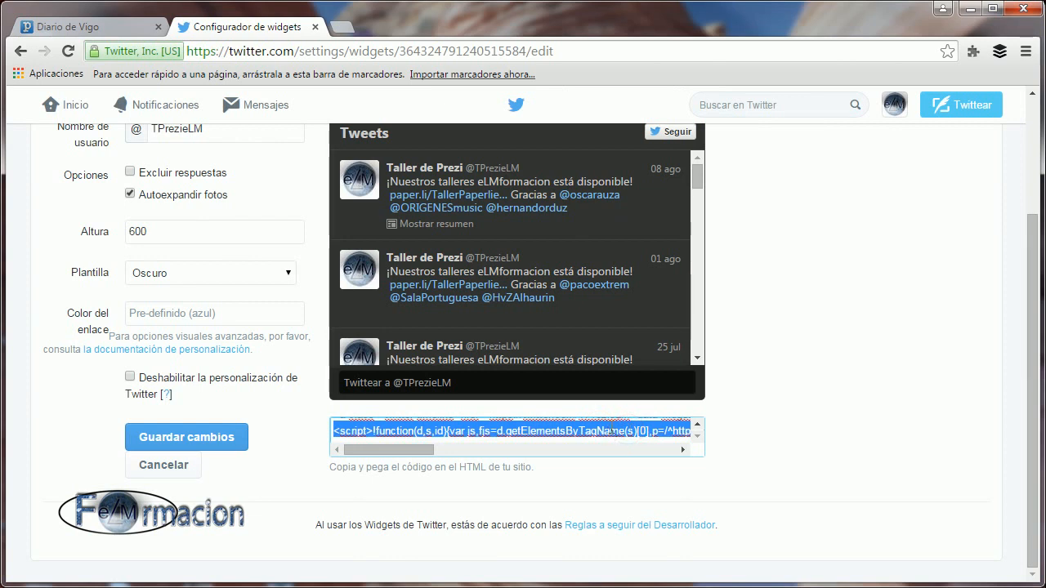
{"action": "right_click", "coordinate": [628, 431]}
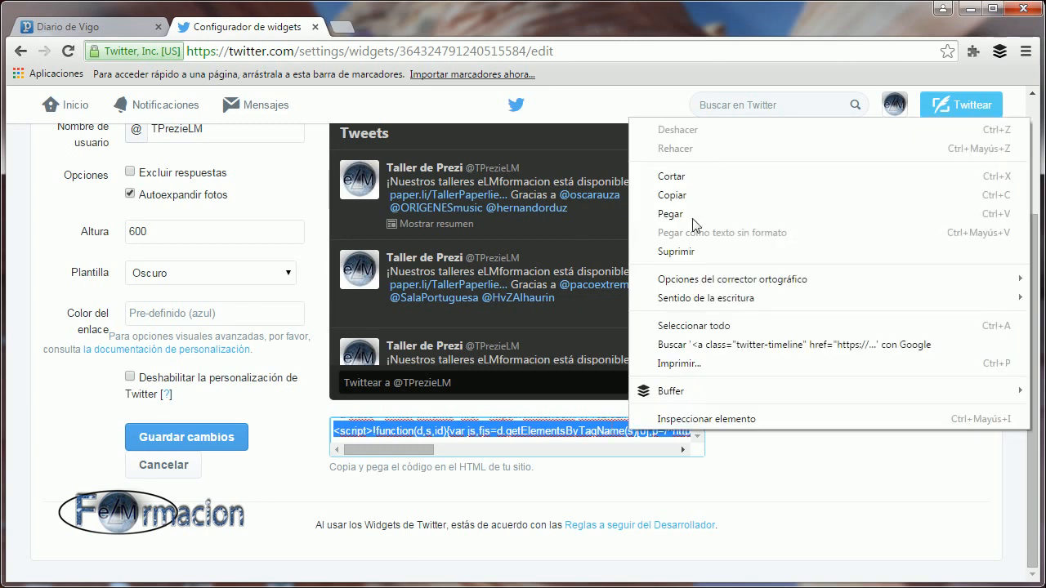
{"action": "left_click", "coordinate": [683, 195]}
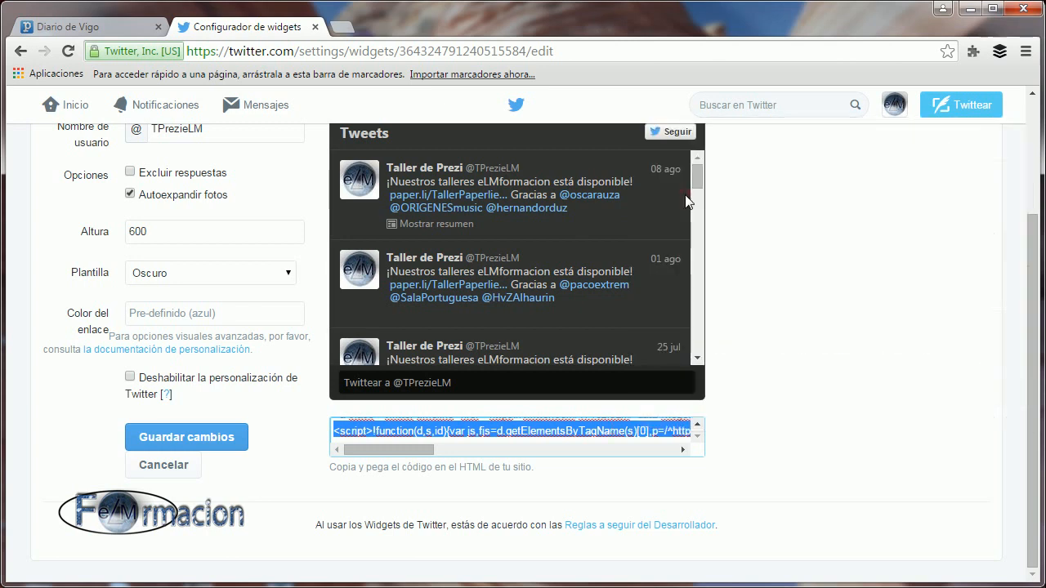
Return to the Diario de Vigo newspaper, paste the copied embed code into the Twitter widget's settings and save it.
{"action": "left_click", "coordinate": [76, 26]}
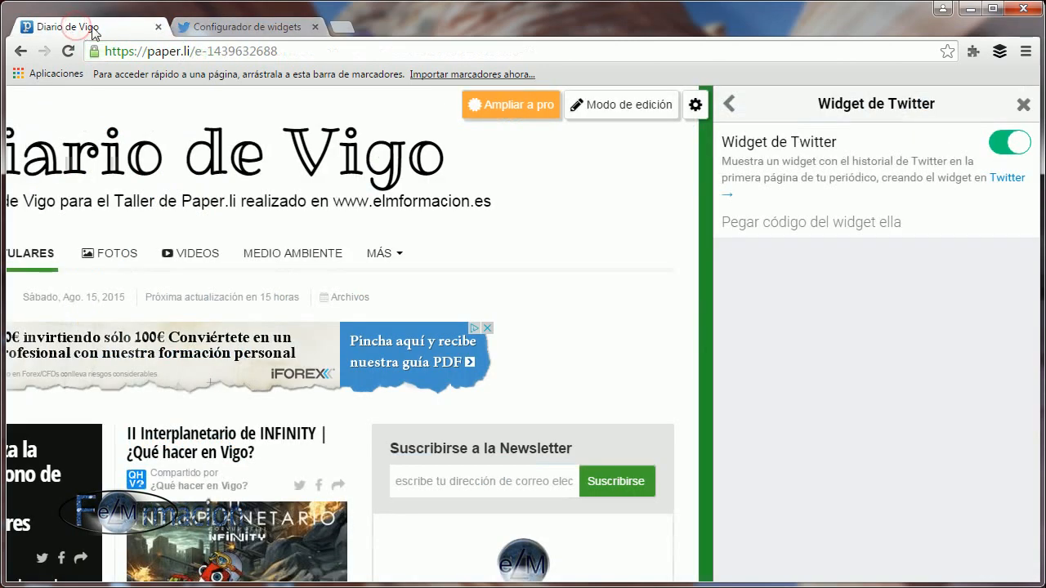
{"action": "left_click", "coordinate": [789, 227]}
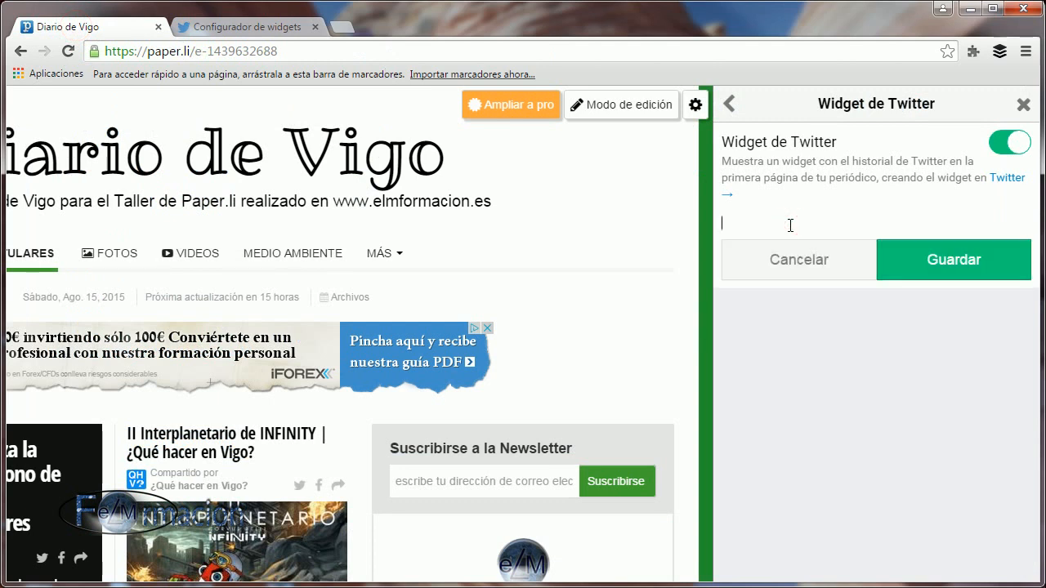
{"action": "key", "text": "ctrl+v"}
{"action": "right_click", "coordinate": [748, 218]}
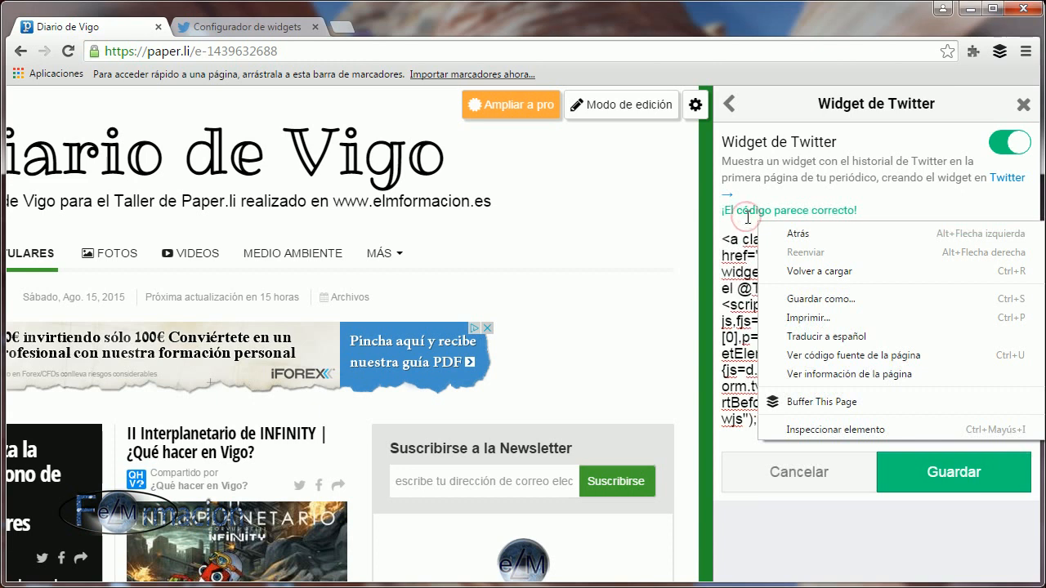
{"action": "left_click", "coordinate": [828, 525]}
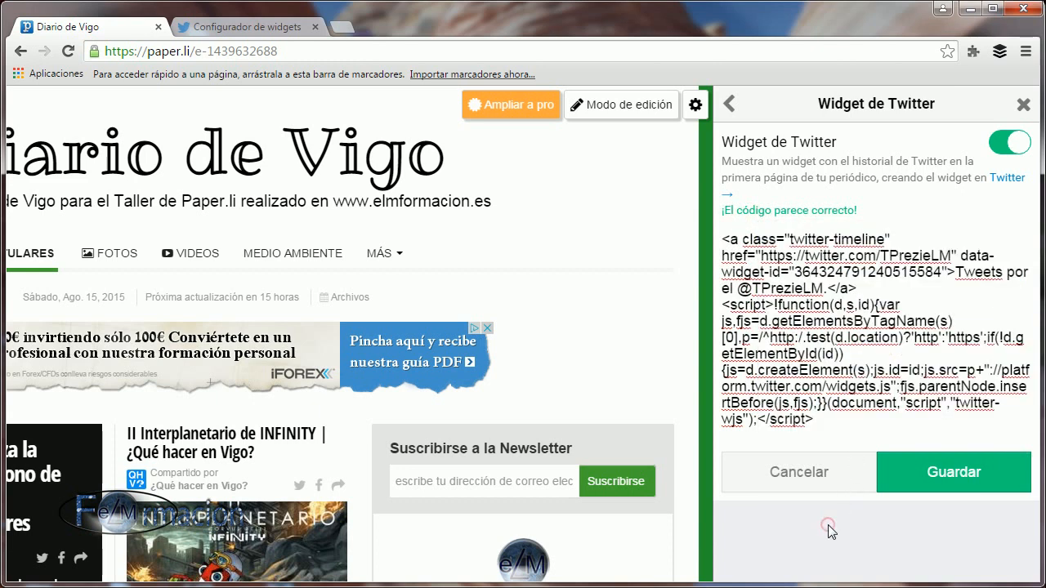
{"action": "left_click", "coordinate": [932, 482]}
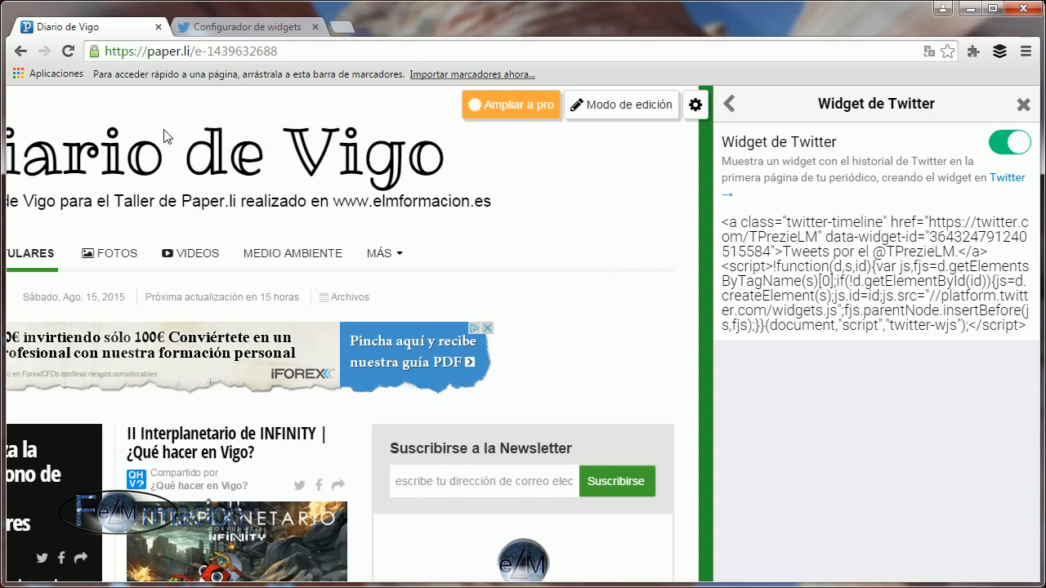
Close the settings and examine the embedded Twitter timeline on the newspaper's front page.
{"action": "left_click", "coordinate": [1022, 108]}
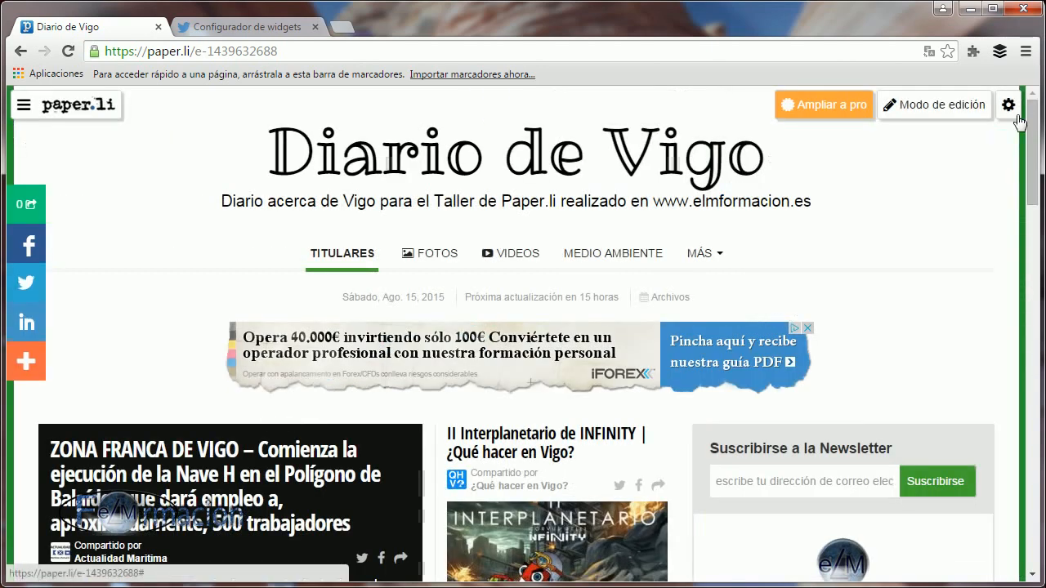
{"action": "scroll", "coordinate": [911, 327], "scroll_direction": "down", "scroll_amount": 5}
{"action": "scroll", "coordinate": [906, 327], "scroll_direction": "down", "scroll_amount": 4}
{"action": "scroll", "coordinate": [907, 343], "scroll_direction": "down", "scroll_amount": 3}
{"action": "left_click_drag", "start_coordinate": [971, 303], "coordinate": [967, 216]}
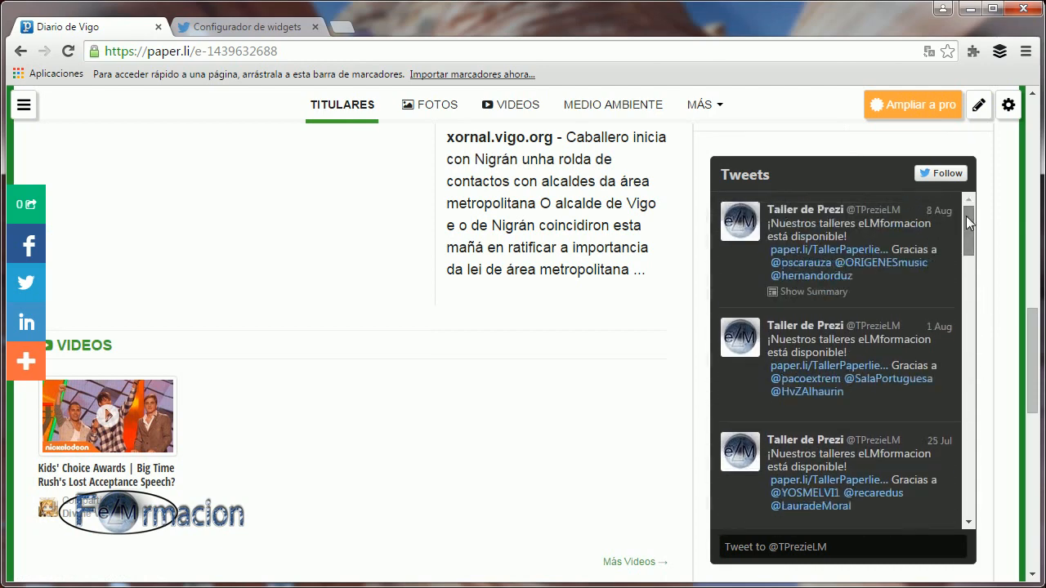
{"action": "left_click_drag", "start_coordinate": [1035, 321], "coordinate": [1037, 107]}
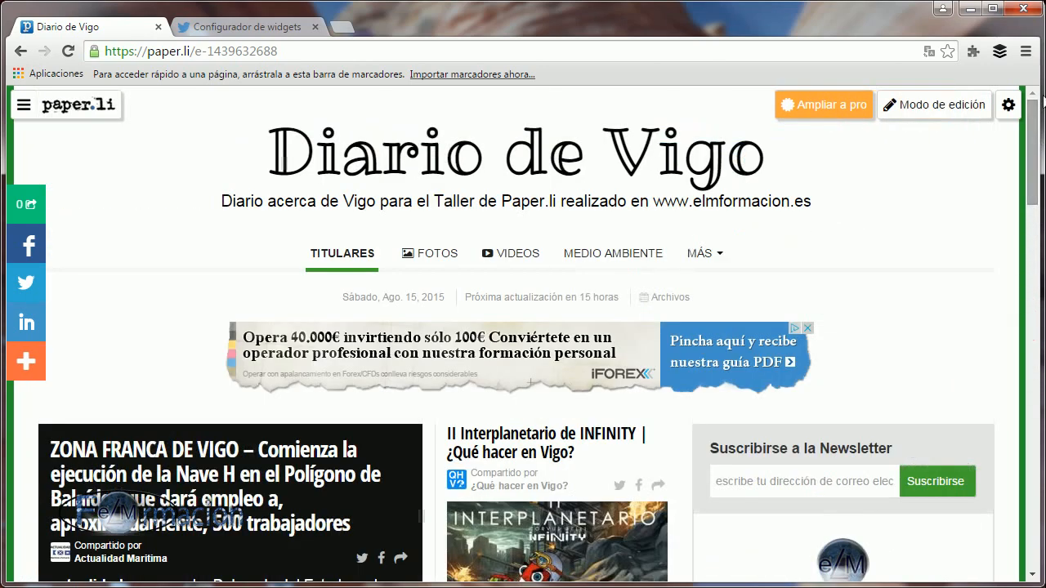
Enable the option to contact the editor in the newspaper's widget settings.
{"action": "left_click", "coordinate": [1007, 107]}
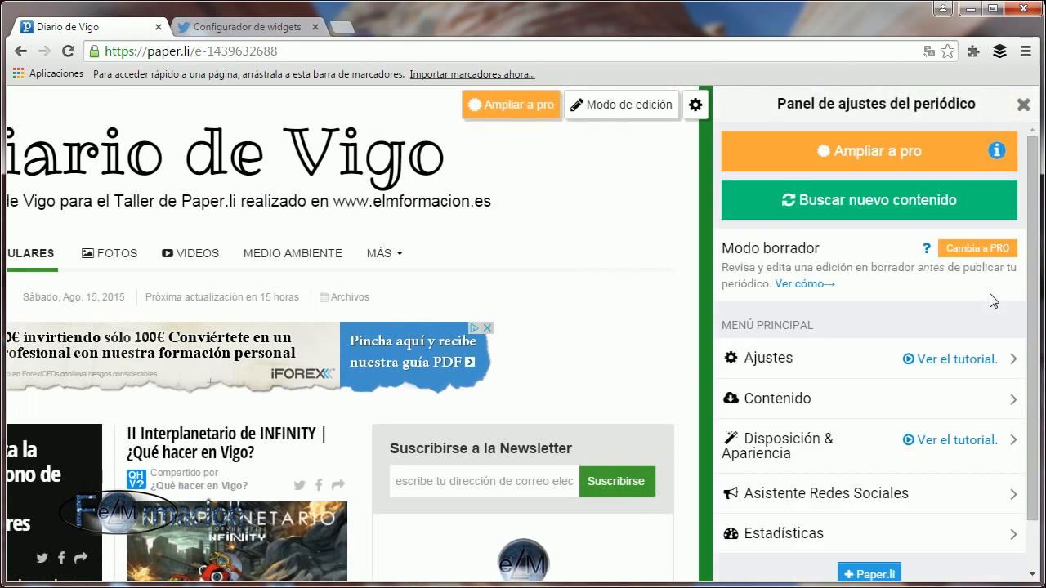
{"action": "left_click", "coordinate": [770, 439]}
{"action": "left_click", "coordinate": [780, 188]}
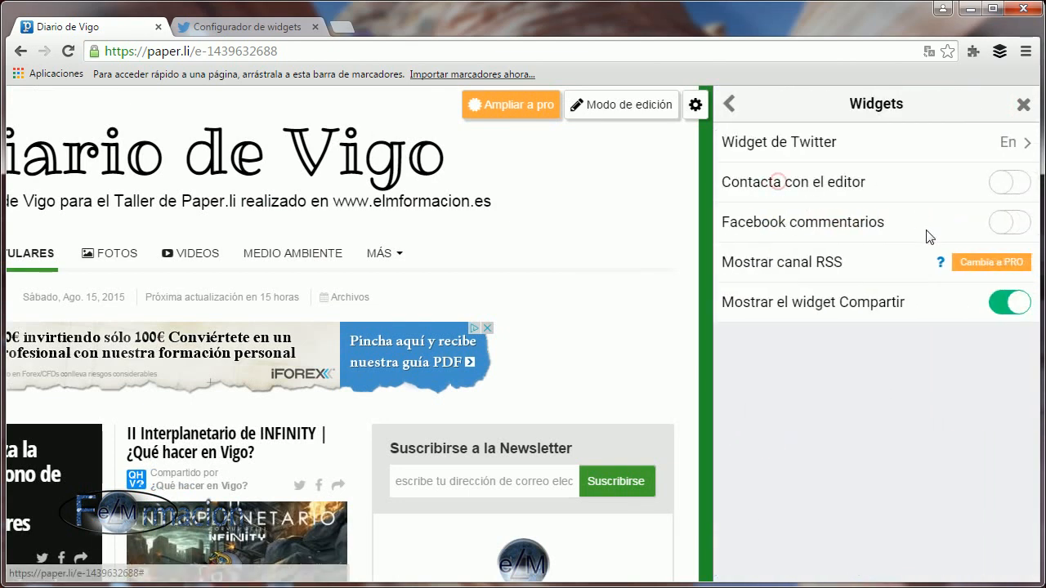
{"action": "left_click", "coordinate": [992, 188]}
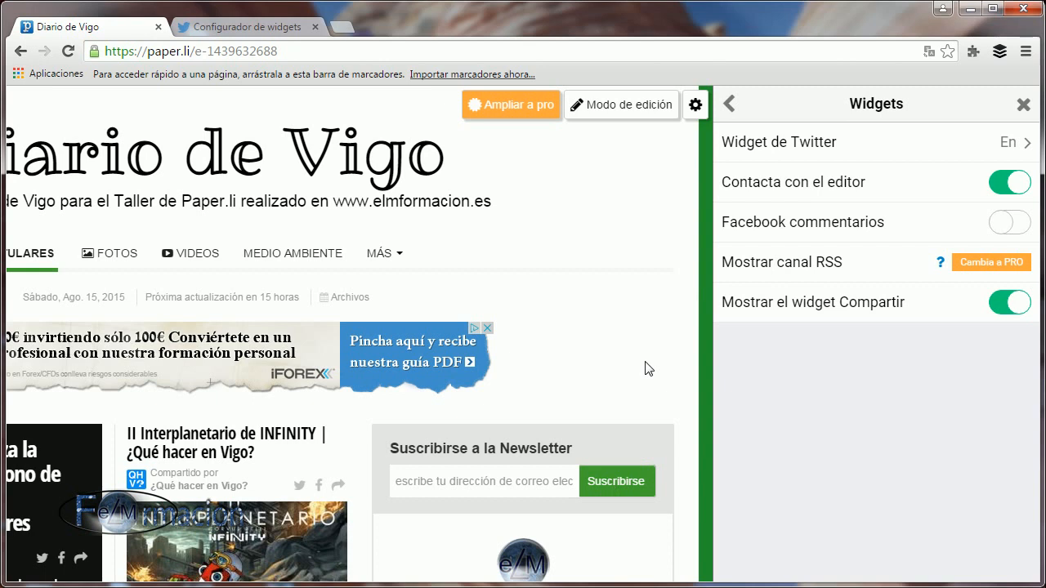
Examine the contact form reached from the editor's profile on the front page and close it without sending a message.
{"action": "left_click", "coordinate": [871, 374]}
{"action": "scroll", "coordinate": [1011, 275], "scroll_direction": "down", "scroll_amount": 3}
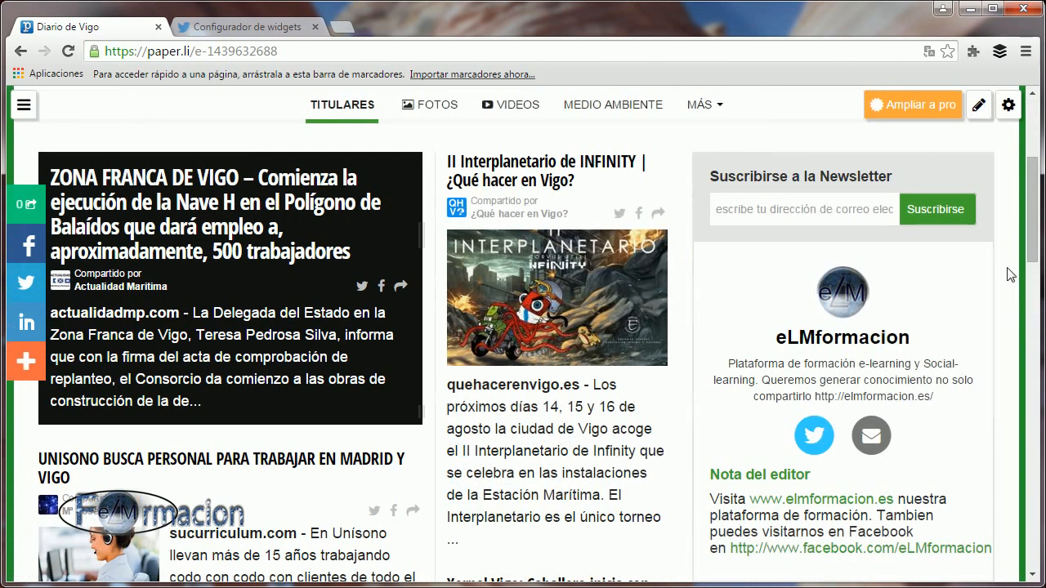
{"action": "left_click", "coordinate": [871, 444]}
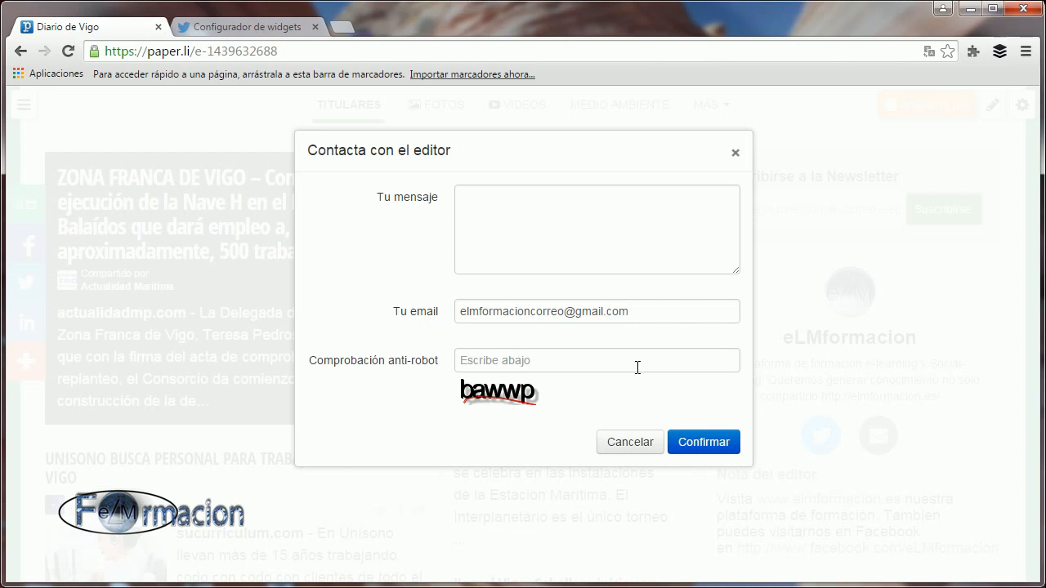
{"action": "left_click", "coordinate": [734, 153]}
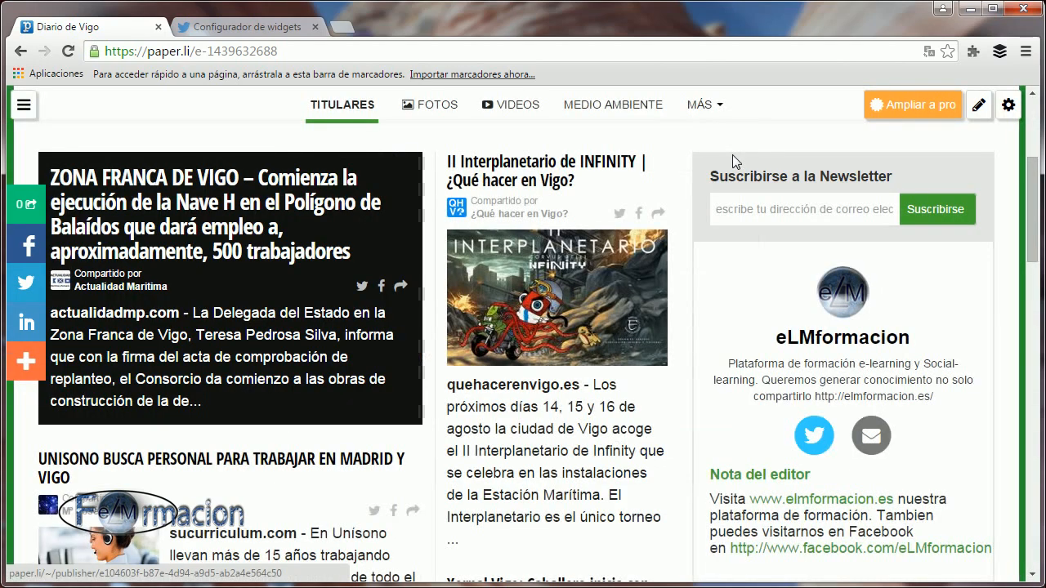
Enable Facebook comments in the newspaper's widget settings and close the settings.
{"action": "left_click", "coordinate": [1004, 108]}
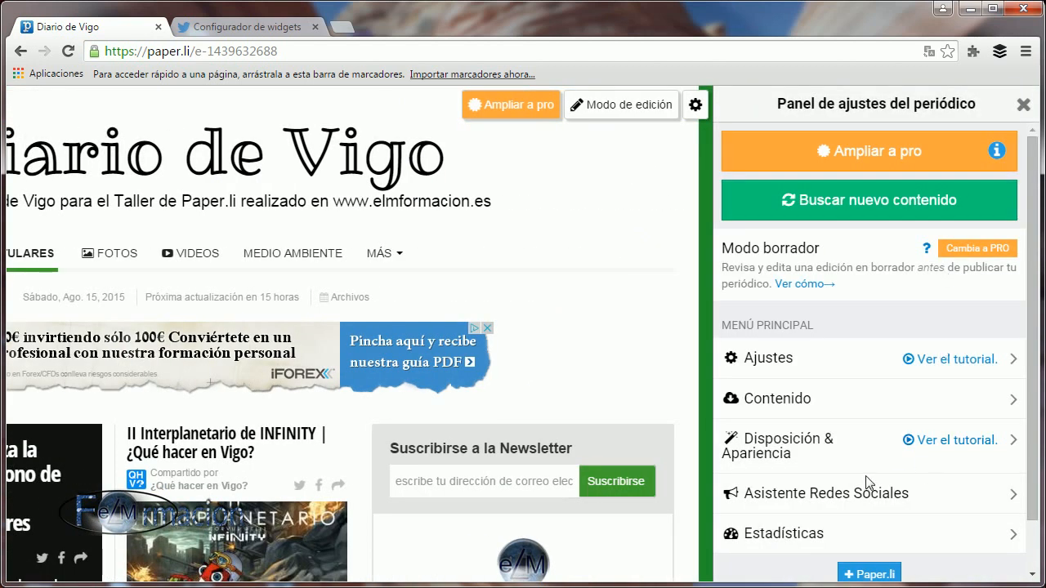
{"action": "left_click", "coordinate": [797, 445]}
{"action": "left_click", "coordinate": [811, 187]}
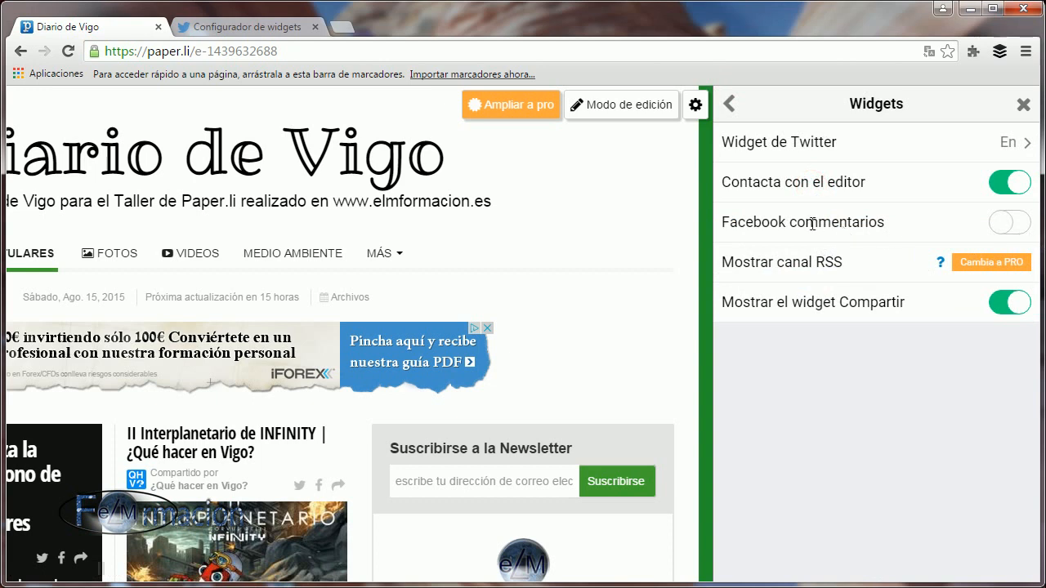
{"action": "left_click", "coordinate": [1017, 228]}
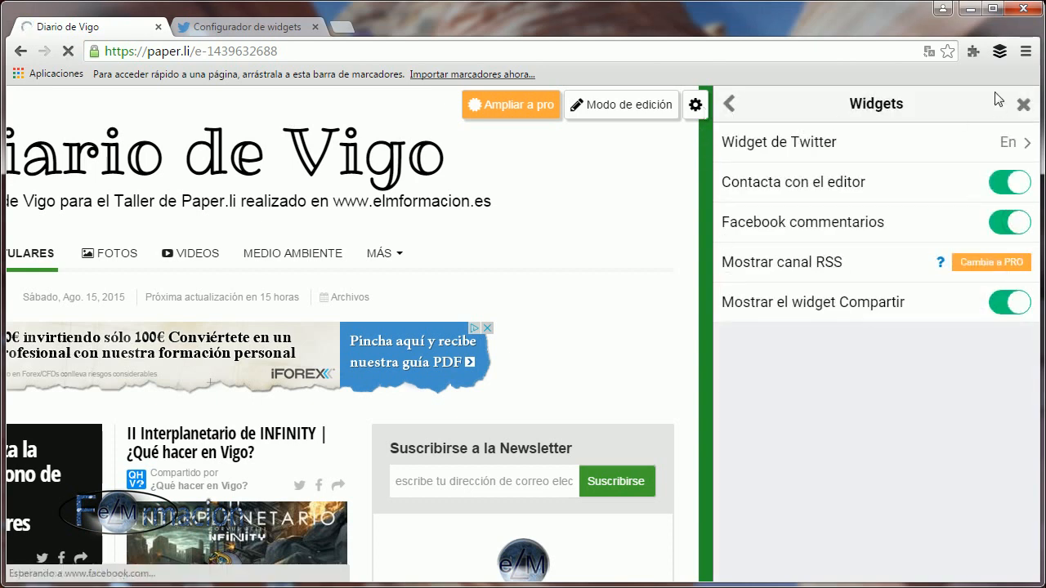
{"action": "left_click", "coordinate": [1023, 104]}
Examine the Facebook comment box in the front page's debate section and expand the floating share bar to show more networks.
{"action": "scroll", "coordinate": [691, 314], "scroll_direction": "down", "scroll_amount": 4}
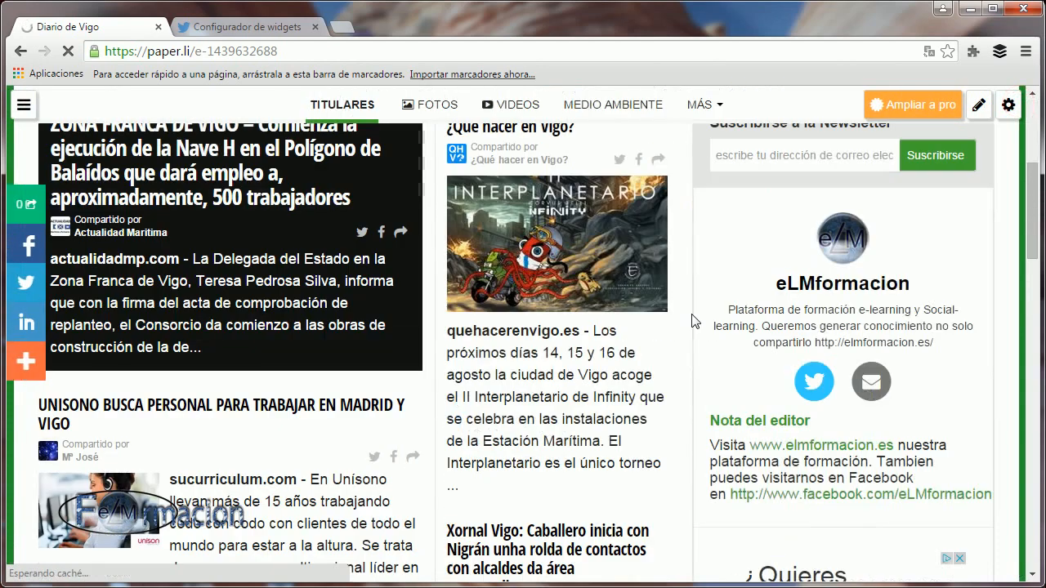
{"action": "scroll", "coordinate": [691, 320], "scroll_direction": "down", "scroll_amount": 9}
{"action": "scroll", "coordinate": [691, 321], "scroll_direction": "up", "scroll_amount": 4}
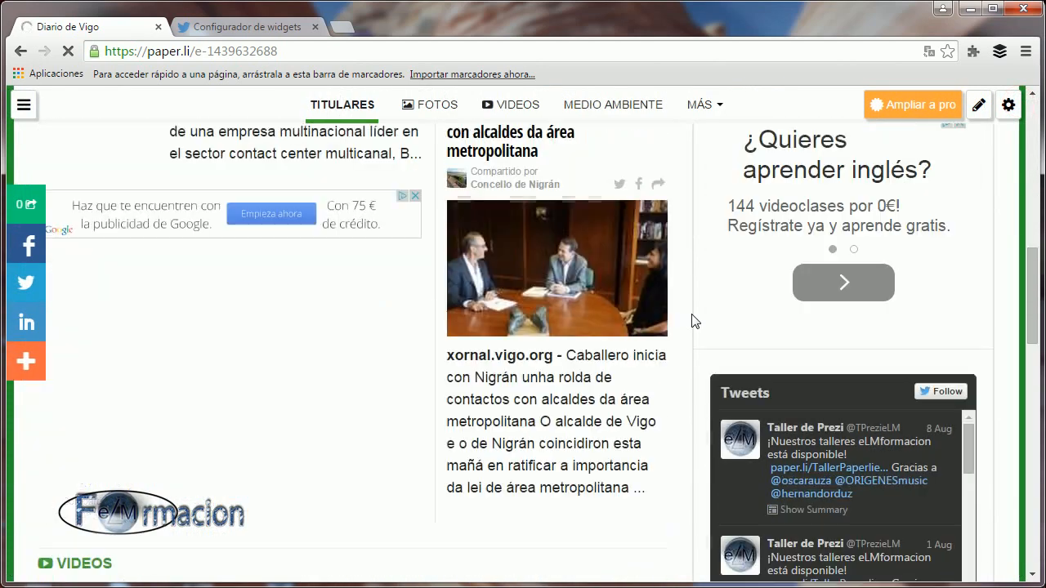
{"action": "scroll", "coordinate": [692, 320], "scroll_direction": "up", "scroll_amount": 2}
{"action": "scroll", "coordinate": [692, 320], "scroll_direction": "down", "scroll_amount": 10}
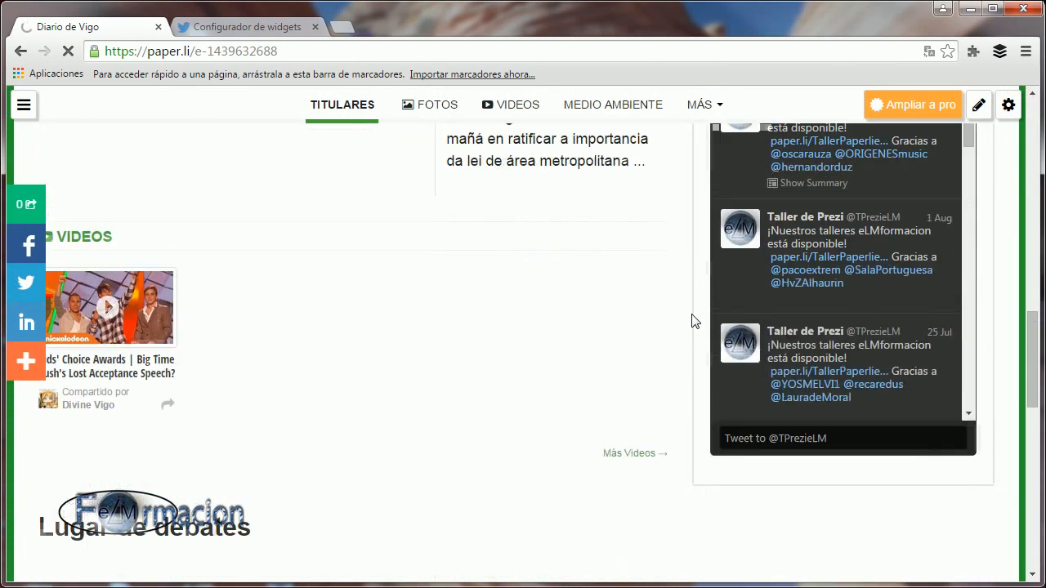
{"action": "scroll", "coordinate": [691, 320], "scroll_direction": "down", "scroll_amount": 1}
{"action": "scroll", "coordinate": [691, 321], "scroll_direction": "up", "scroll_amount": 2}
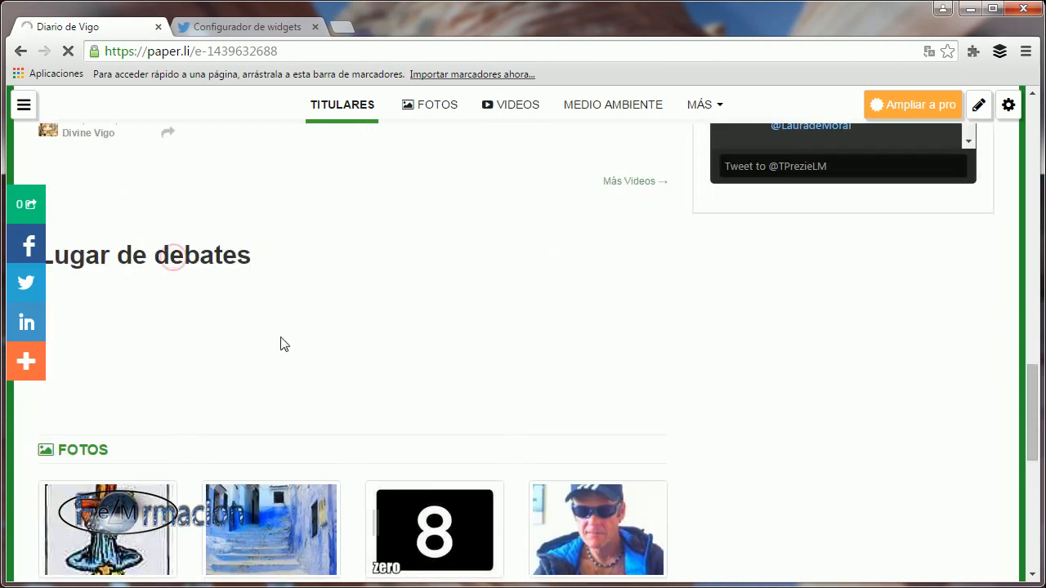
{"action": "scroll", "coordinate": [286, 339], "scroll_direction": "down", "scroll_amount": 1}
{"action": "scroll", "coordinate": [123, 235], "scroll_direction": "down", "scroll_amount": 1}
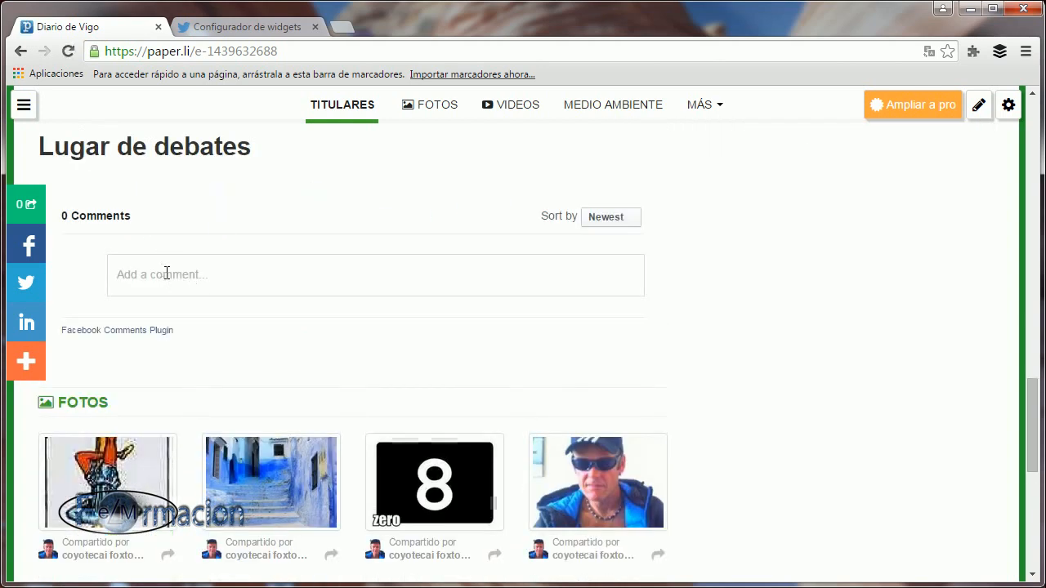
{"action": "left_click", "coordinate": [133, 275]}
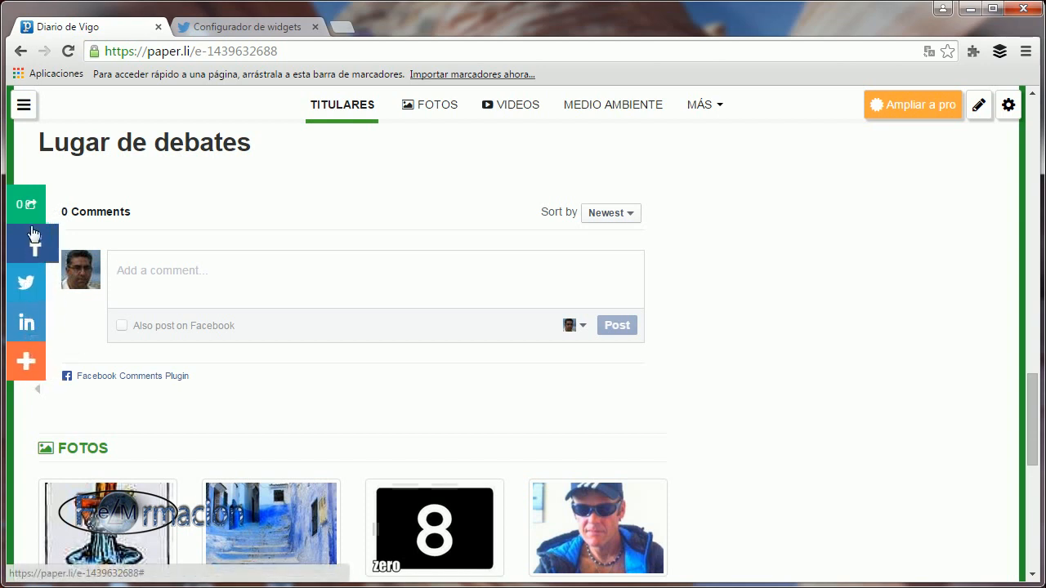
{"action": "left_click", "coordinate": [31, 369]}
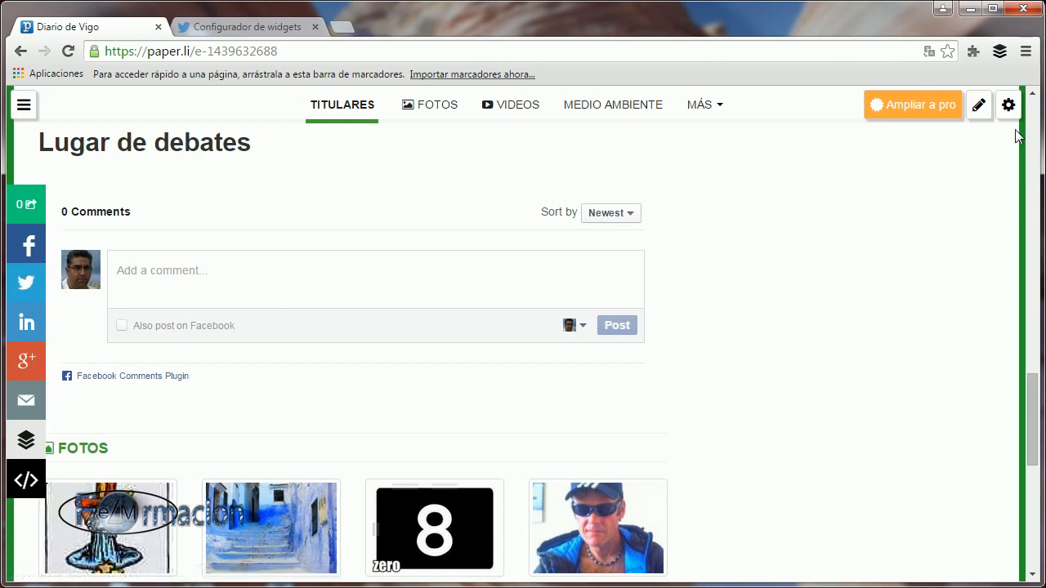
Disable the Share widget in the newspaper's widget settings, then check the front page without the settings open.
{"action": "left_click", "coordinate": [1011, 105]}
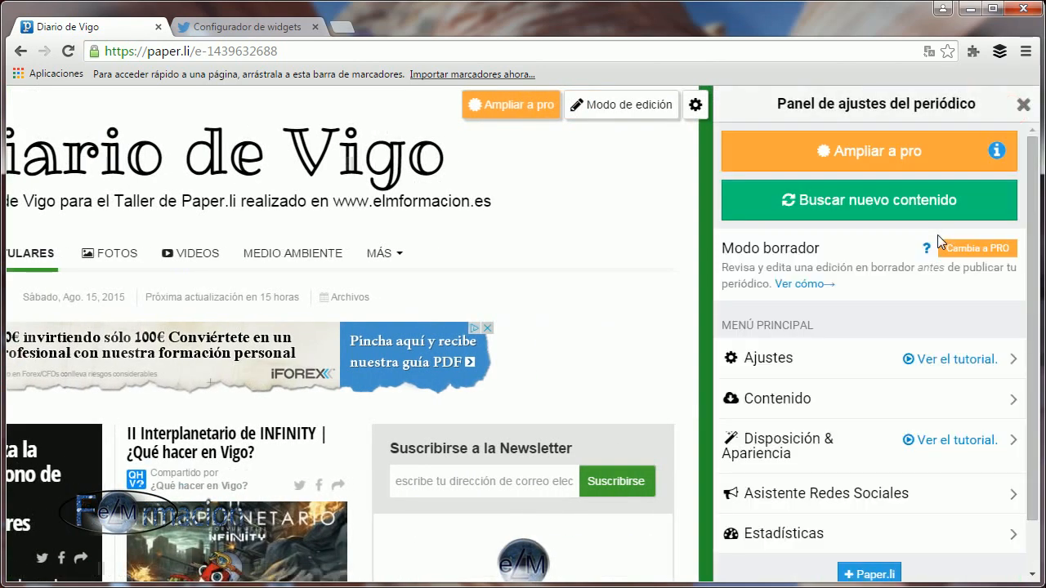
{"action": "left_click", "coordinate": [757, 445]}
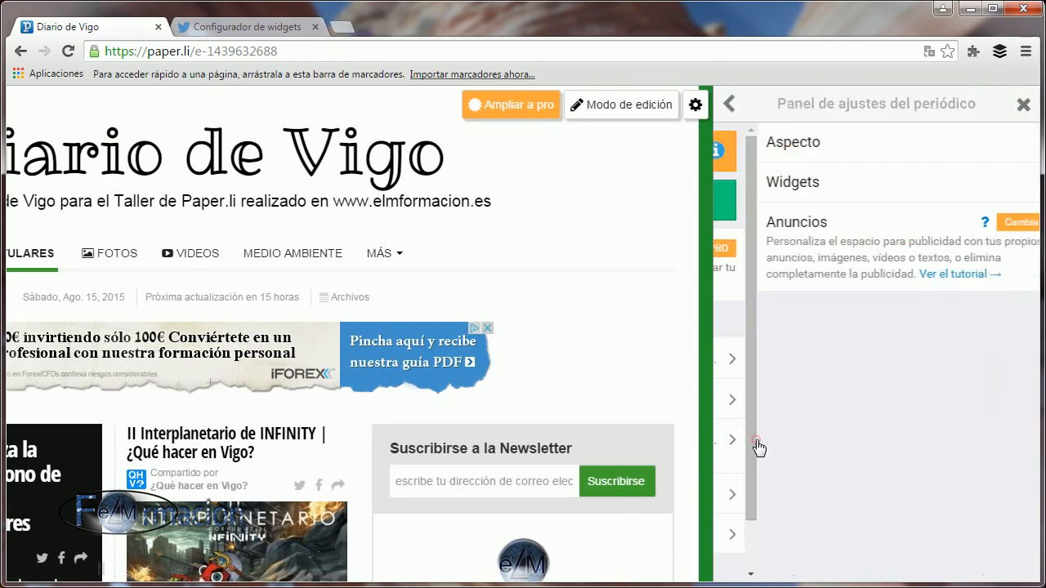
{"action": "left_click", "coordinate": [769, 183]}
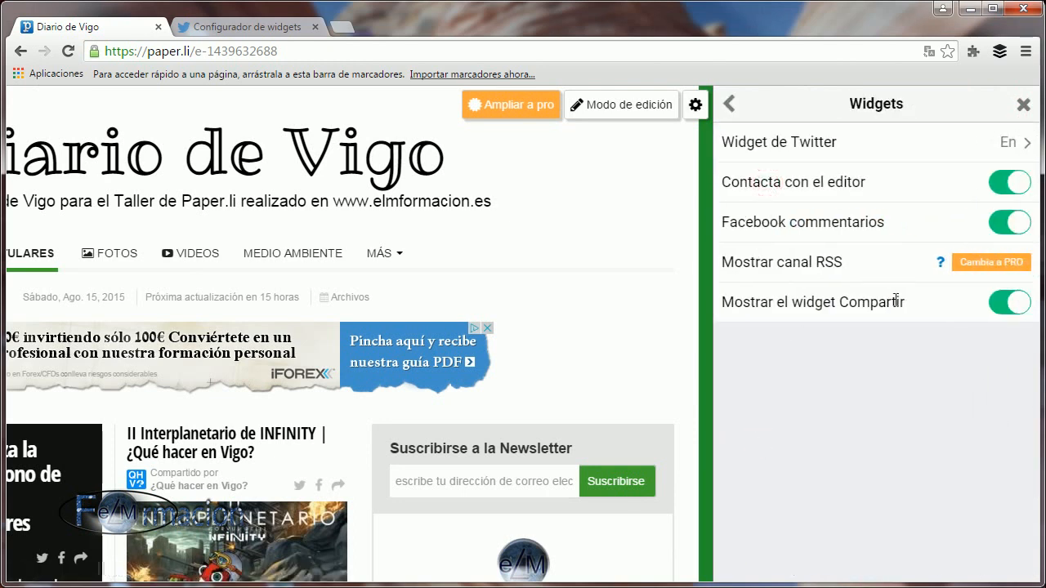
{"action": "left_click", "coordinate": [1007, 303]}
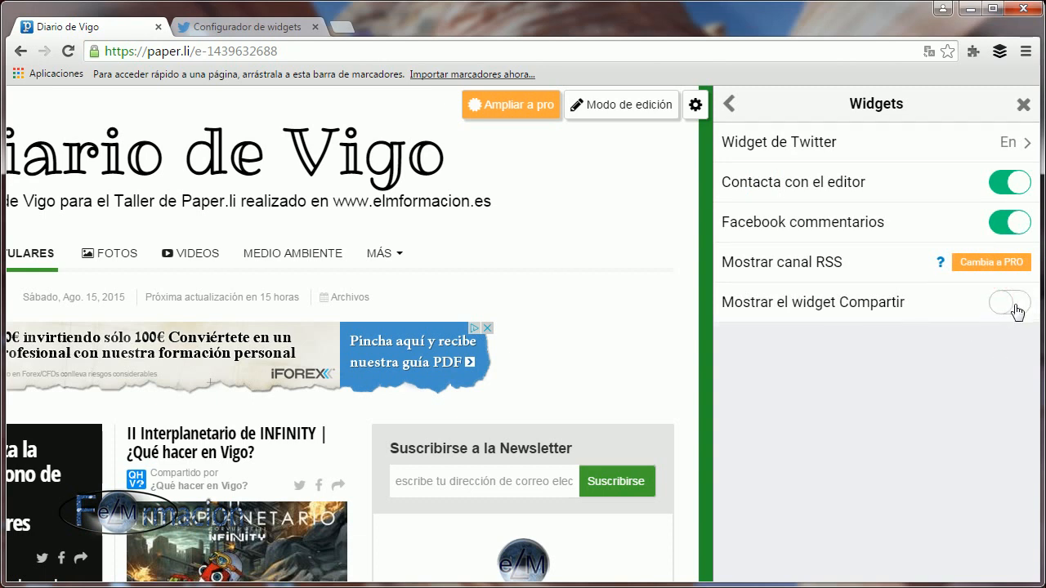
{"action": "left_click", "coordinate": [1023, 109]}
{"action": "scroll", "coordinate": [53, 340], "scroll_direction": "down", "scroll_amount": 3}
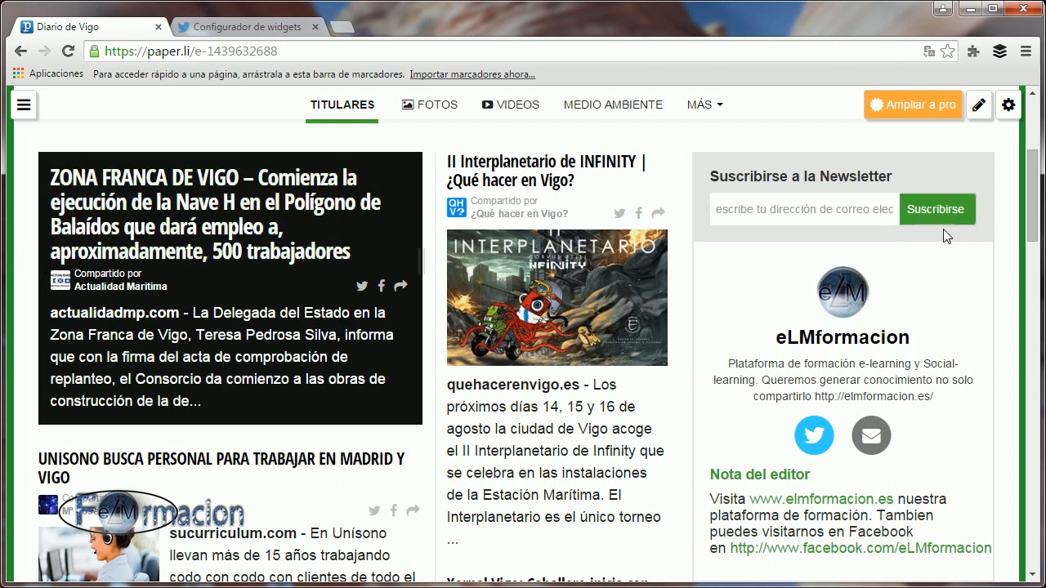
Examine the newsletter format options in the newspaper's Asistente Redes Sociales settings and return to the assistant without changing them.
{"action": "left_click", "coordinate": [1008, 104]}
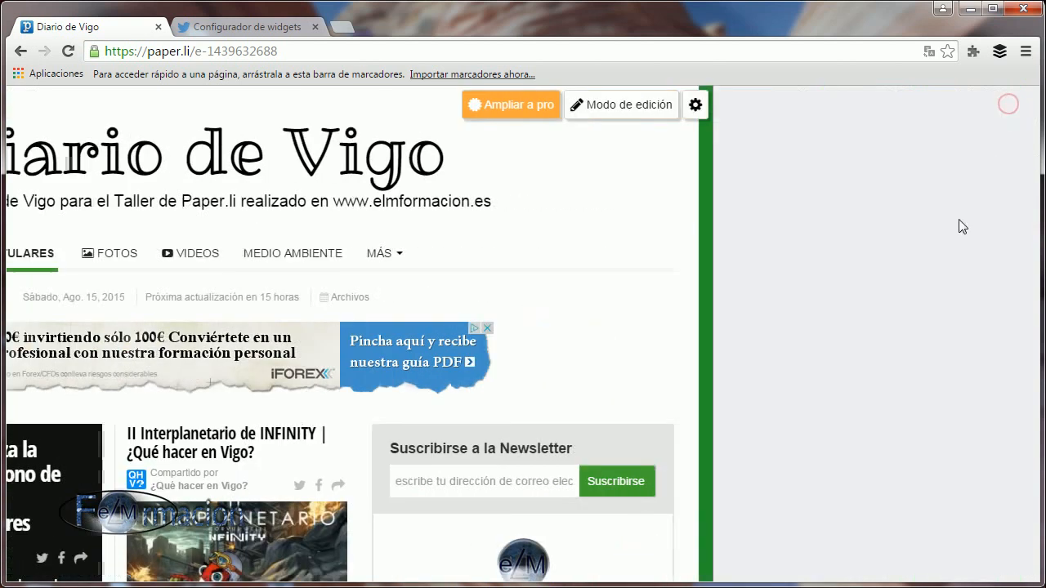
{"action": "scroll", "coordinate": [894, 299], "scroll_direction": "down", "scroll_amount": 1}
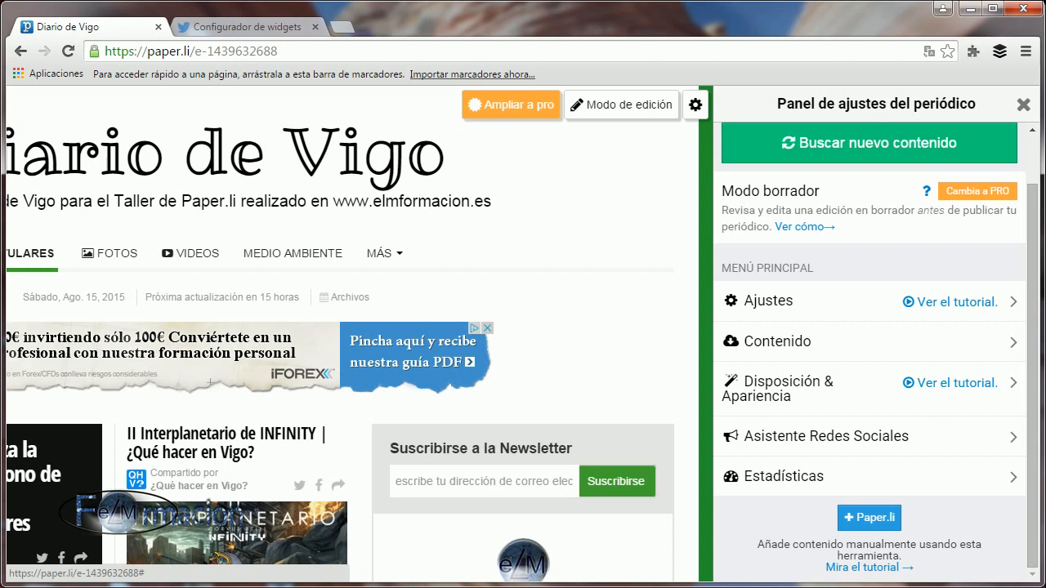
{"action": "left_click", "coordinate": [863, 435]}
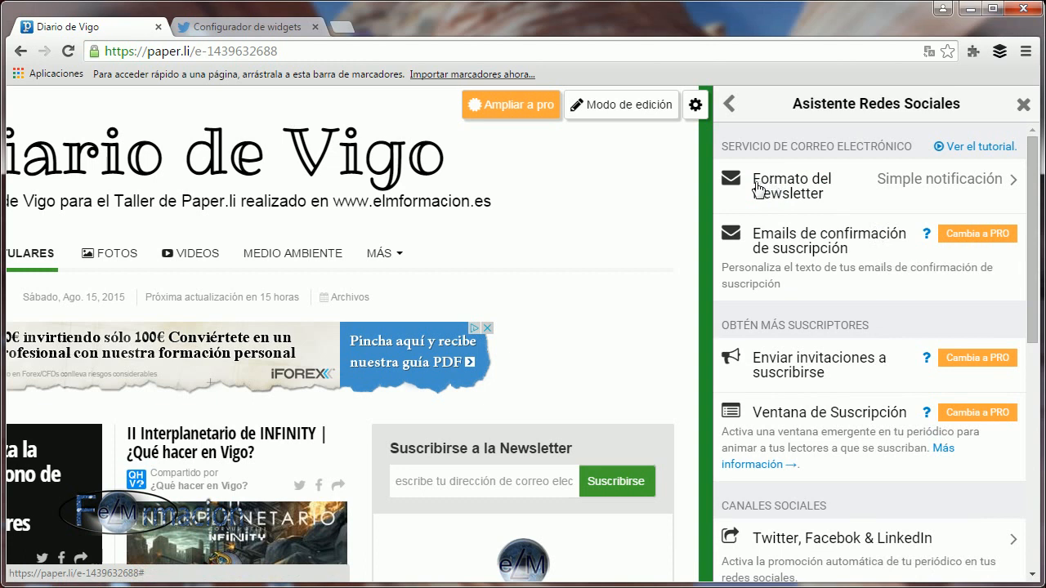
{"action": "left_click", "coordinate": [797, 195]}
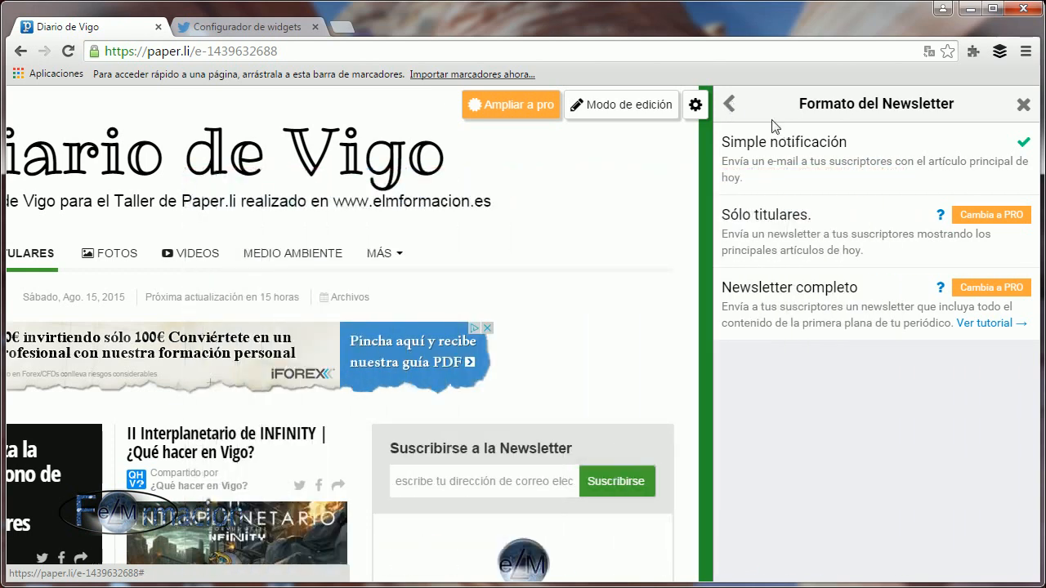
{"action": "left_click", "coordinate": [730, 103]}
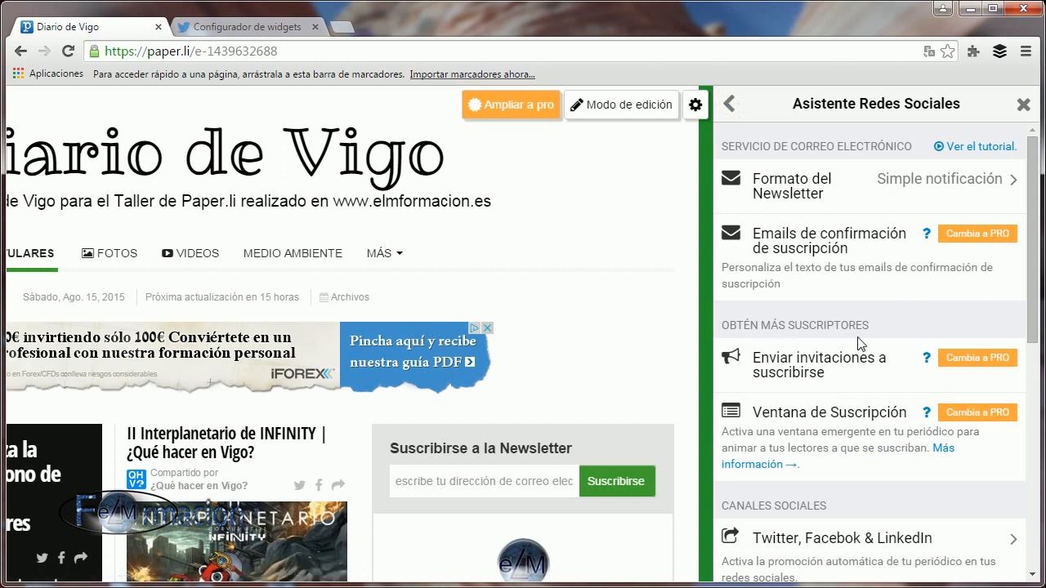
Enable automatic promotion of the newspaper on Twitter in the social channels settings.
{"action": "scroll", "coordinate": [860, 343], "scroll_direction": "down", "scroll_amount": 2}
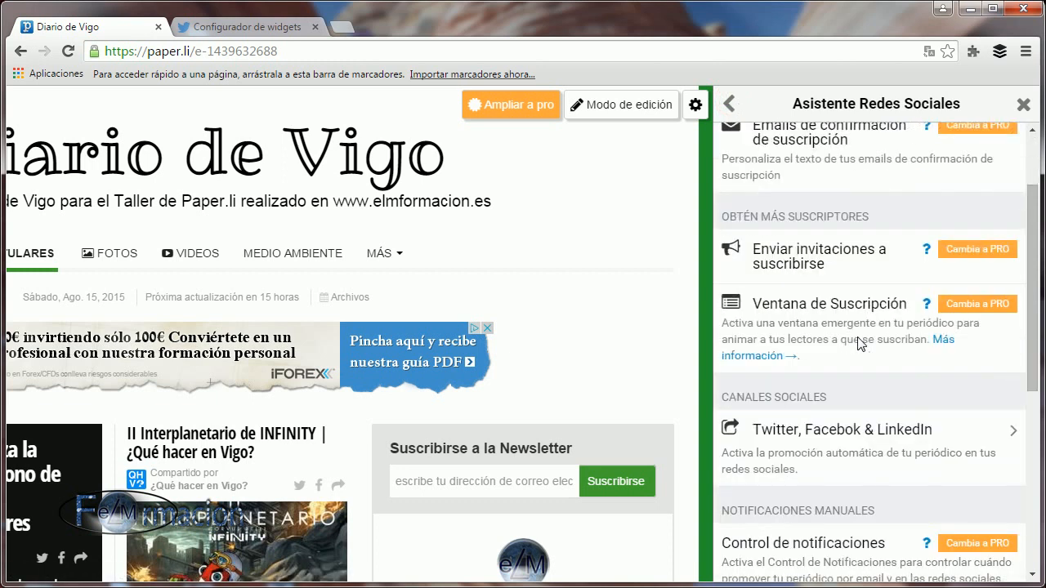
{"action": "scroll", "coordinate": [859, 344], "scroll_direction": "down", "scroll_amount": 1}
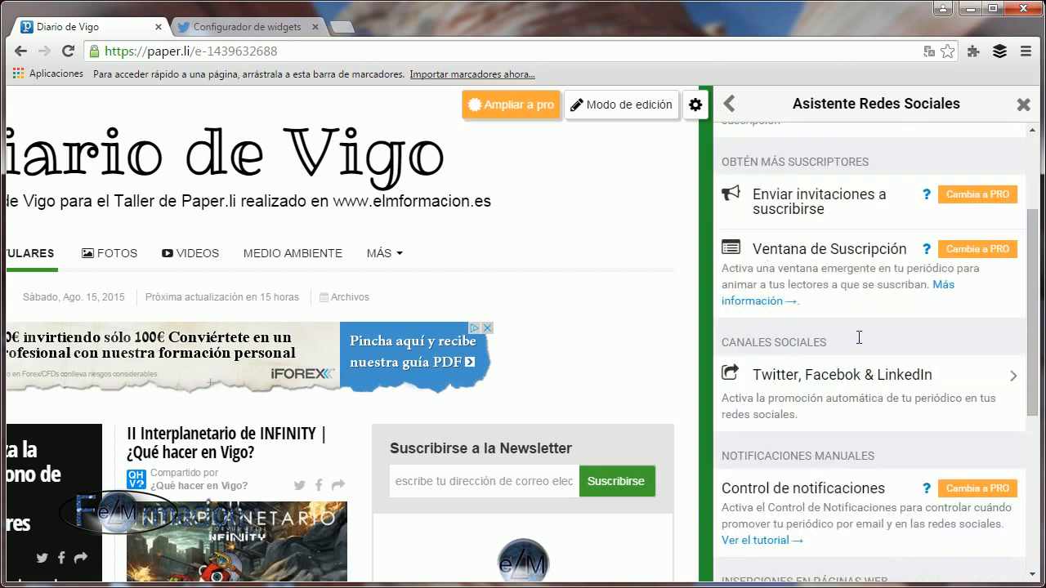
{"action": "left_click", "coordinate": [823, 377]}
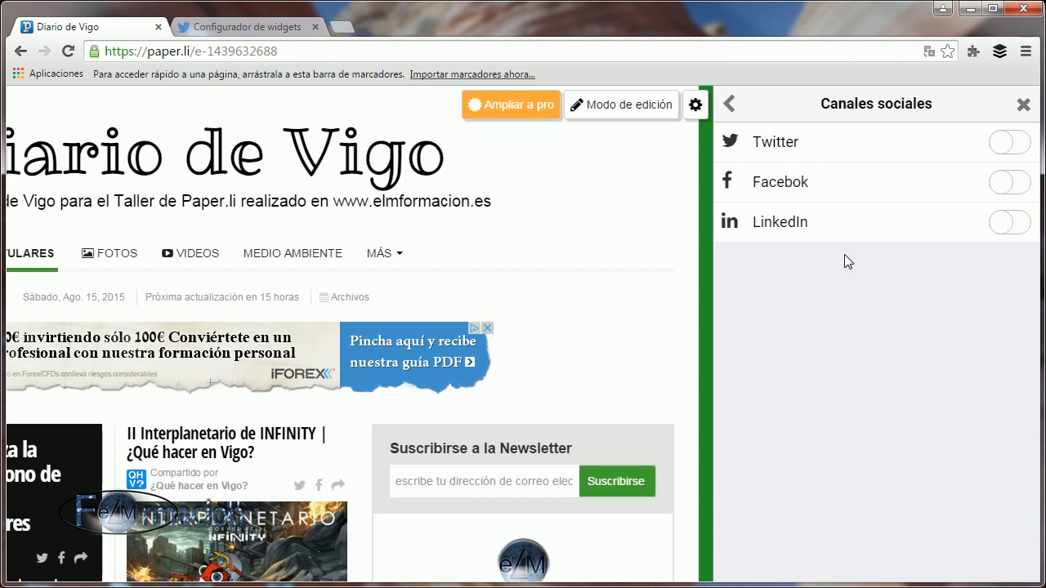
{"action": "left_click", "coordinate": [1016, 143]}
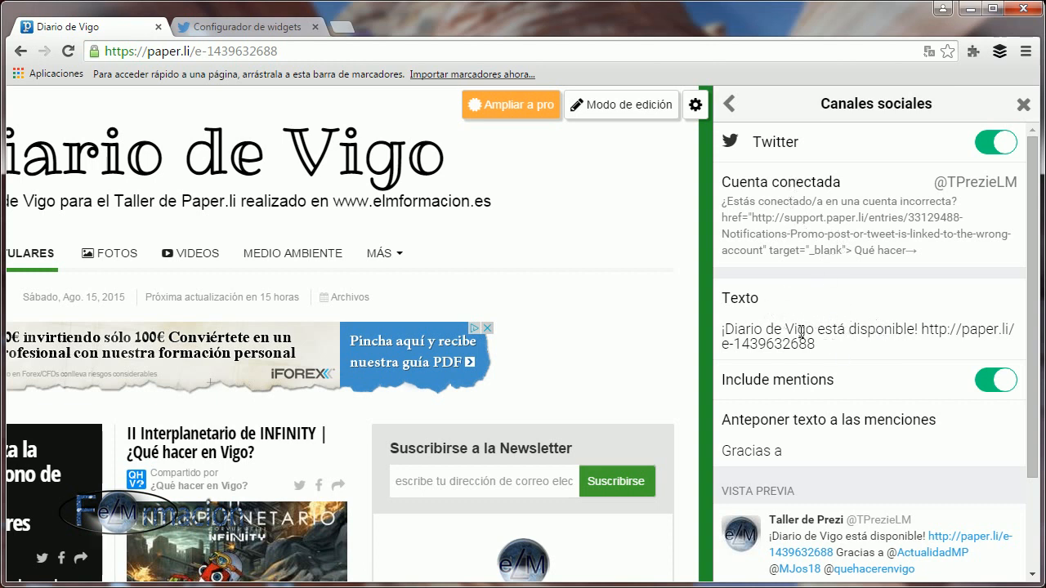
Insert "por eLMformacion" after "Diario de Vigo" in the Twitter promotion text and save it.
{"action": "left_click", "coordinate": [918, 329]}
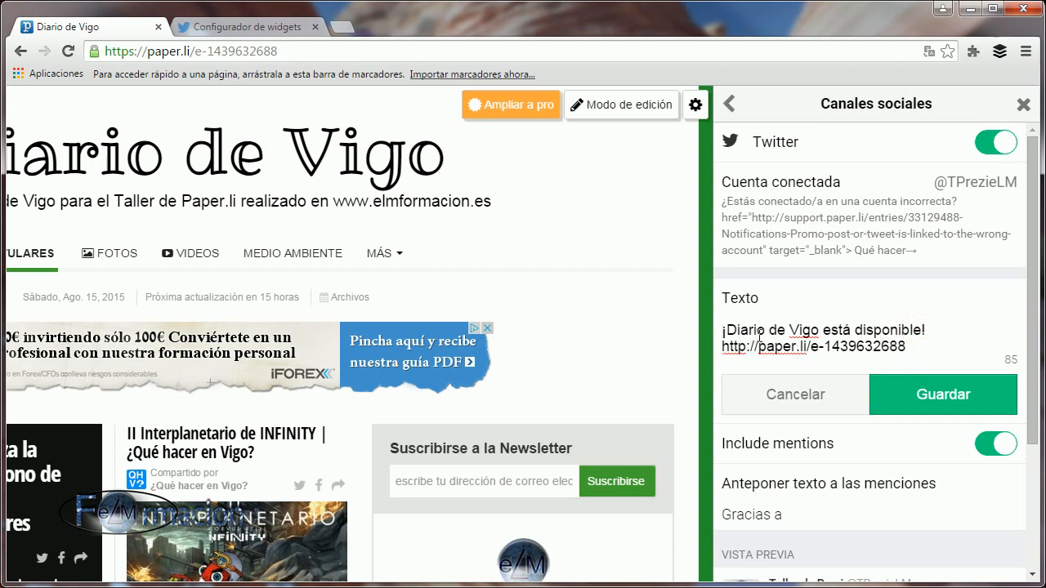
{"action": "left_click", "coordinate": [825, 329]}
{"action": "type", "text": "por el"}
{"action": "key", "text": "BackSpace"}
{"action": "type", "text": "LMformacion"}
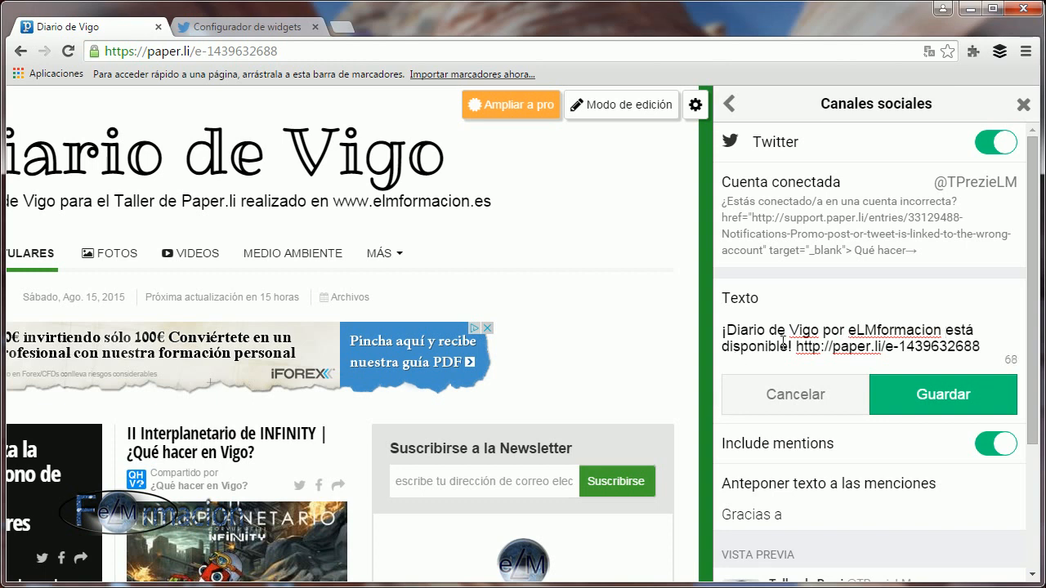
{"action": "left_click", "coordinate": [944, 396]}
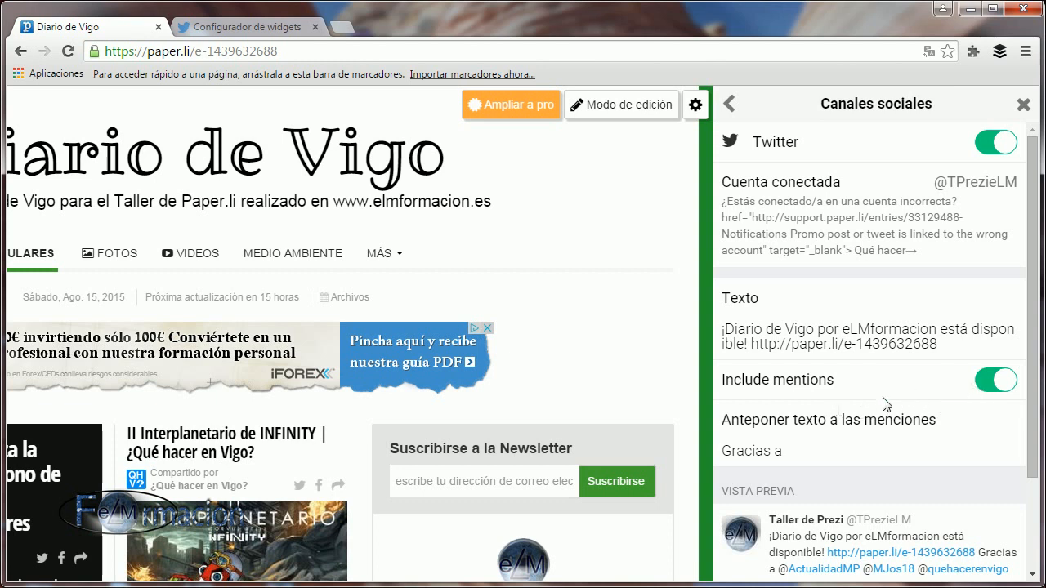
Exclude mentions from the automatic tweet, check its preview, and include the mentions again.
{"action": "scroll", "coordinate": [817, 405], "scroll_direction": "down", "scroll_amount": 2}
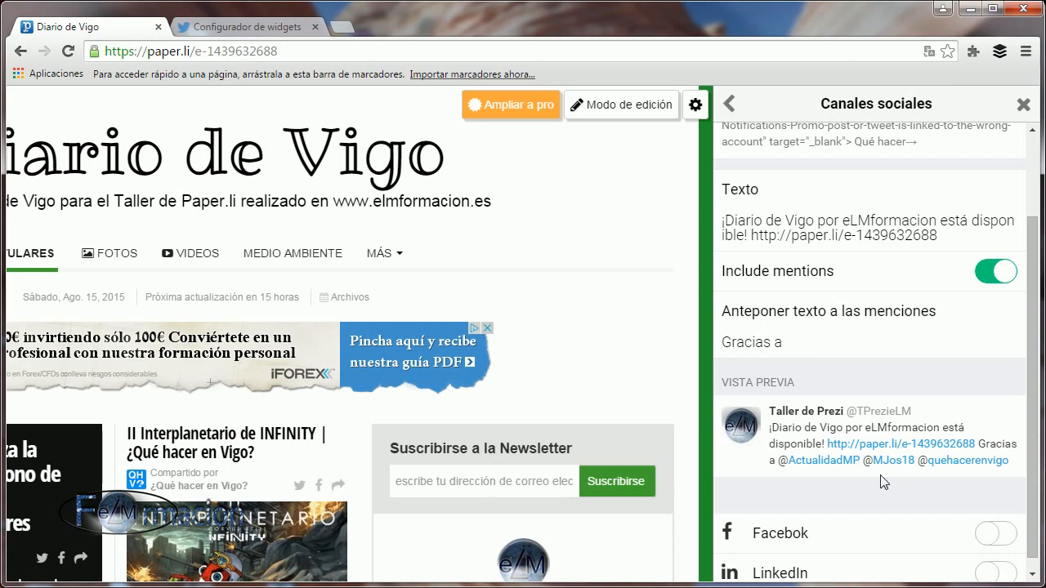
{"action": "left_click", "coordinate": [979, 275]}
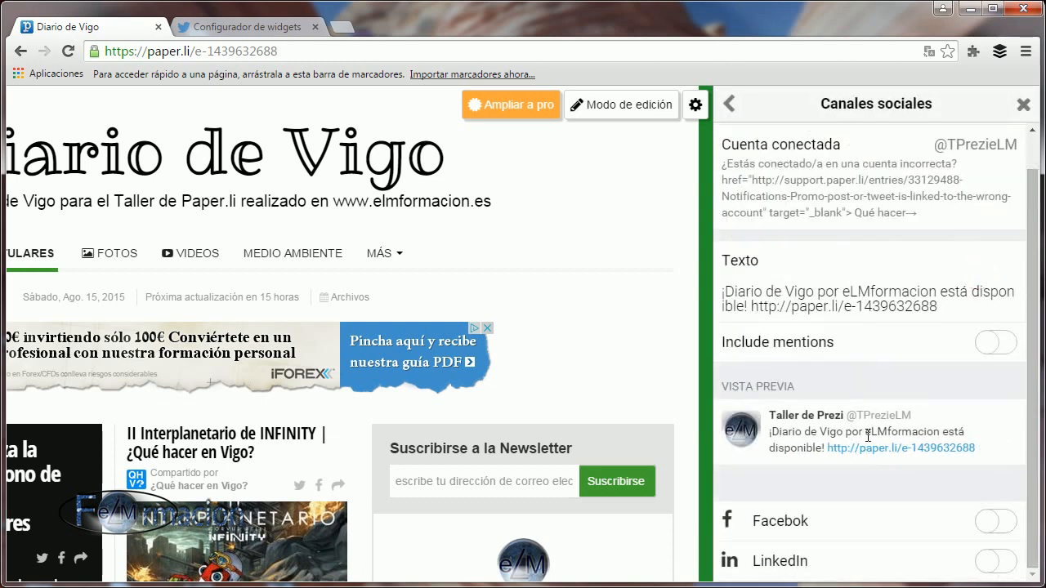
{"action": "left_click", "coordinate": [1005, 342]}
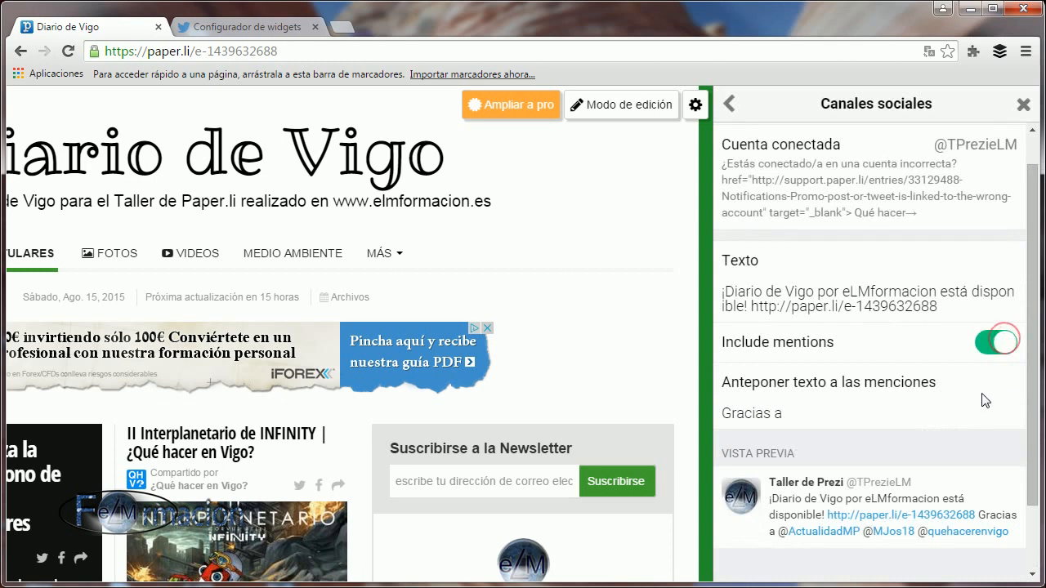
{"action": "scroll", "coordinate": [983, 396], "scroll_direction": "down", "scroll_amount": 1}
{"action": "scroll", "coordinate": [983, 396], "scroll_direction": "up", "scroll_amount": 1}
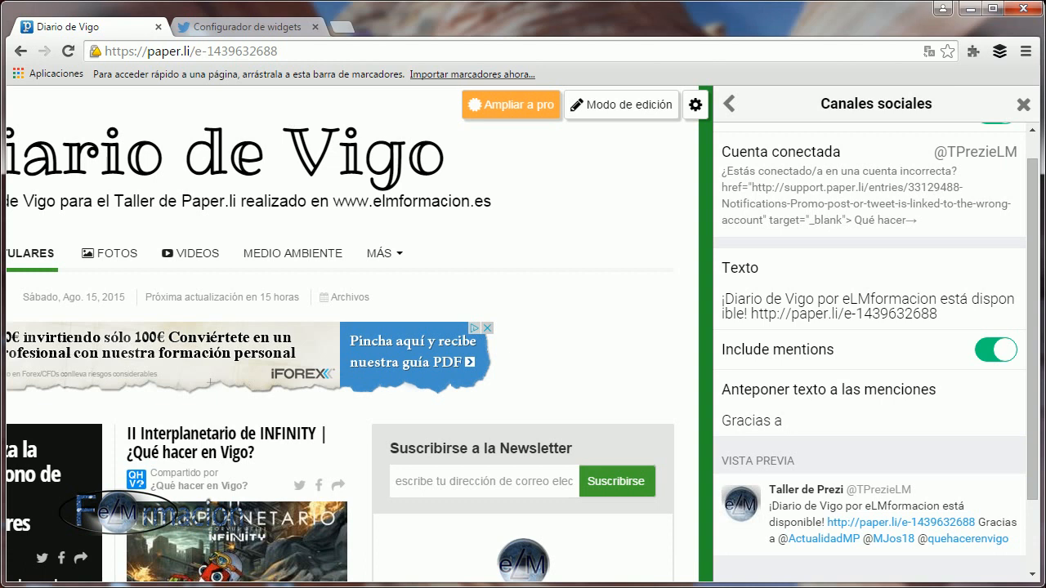
Enable automatic promotion of the newspaper on Facebook in the social channels settings.
{"action": "scroll", "coordinate": [894, 417], "scroll_direction": "down", "scroll_amount": 1}
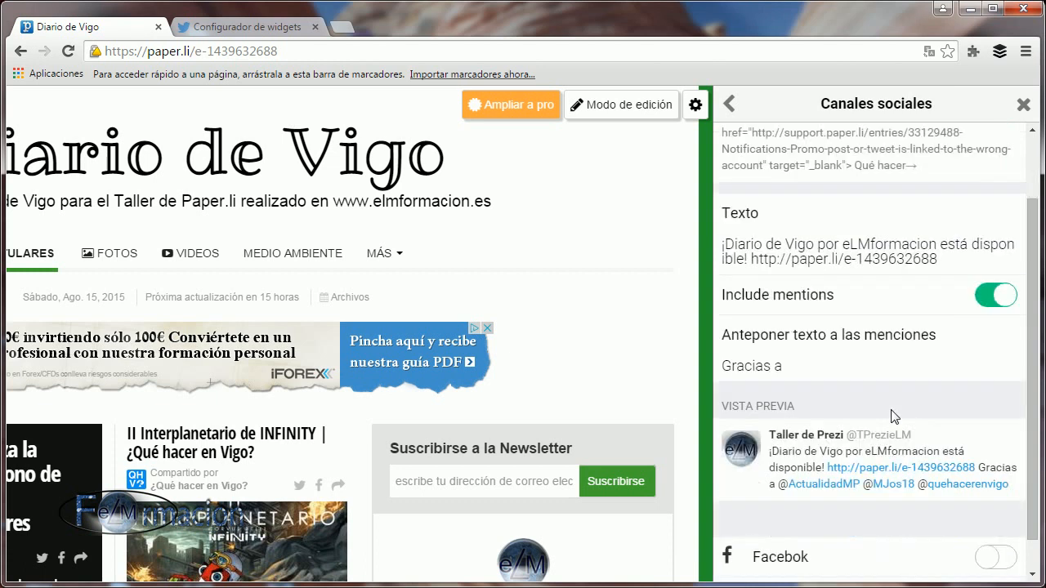
{"action": "scroll", "coordinate": [894, 417], "scroll_direction": "down", "scroll_amount": 1}
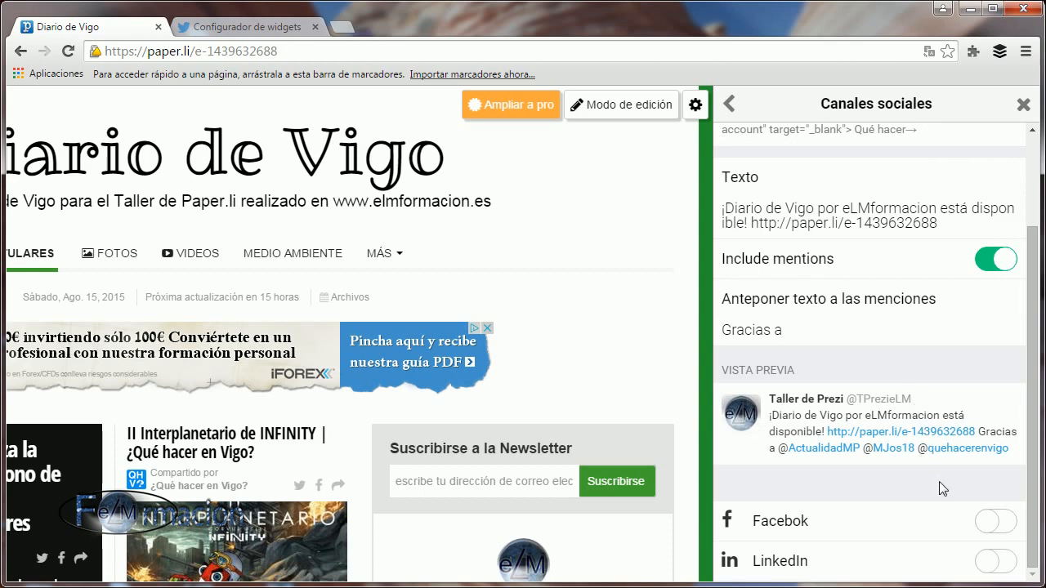
{"action": "left_click", "coordinate": [1006, 529]}
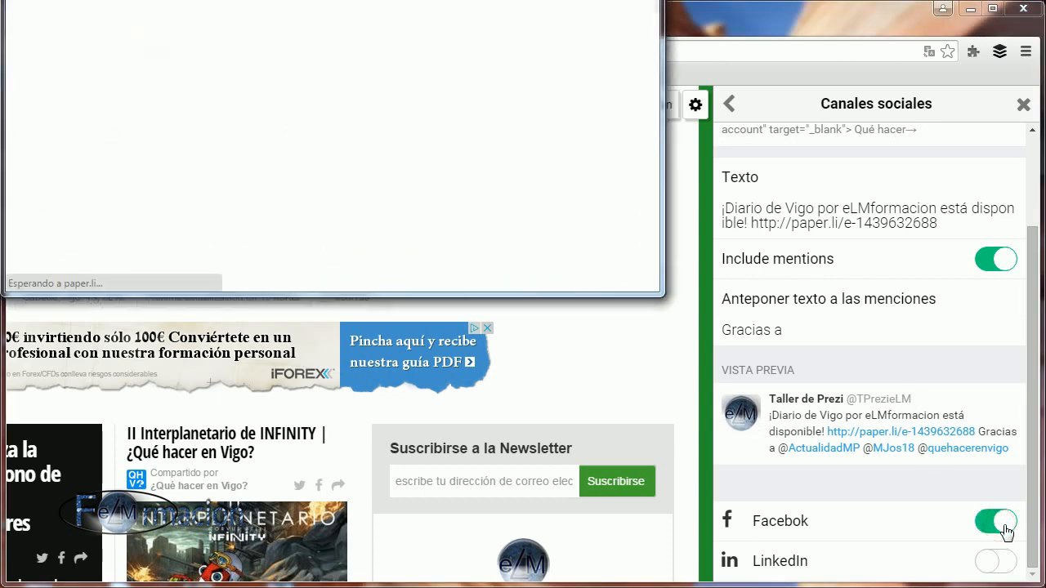
Replace "Hot off the press!" with "La edición de hoy de" in the Facebook promotion text and save it.
{"action": "scroll", "coordinate": [950, 423], "scroll_direction": "down", "scroll_amount": 2}
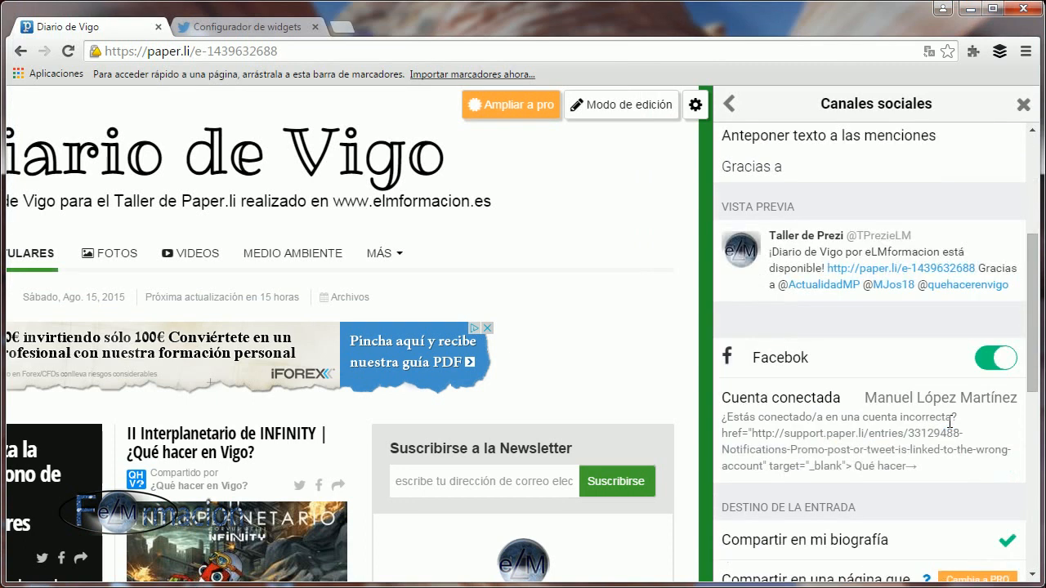
{"action": "scroll", "coordinate": [904, 403], "scroll_direction": "down", "scroll_amount": 2}
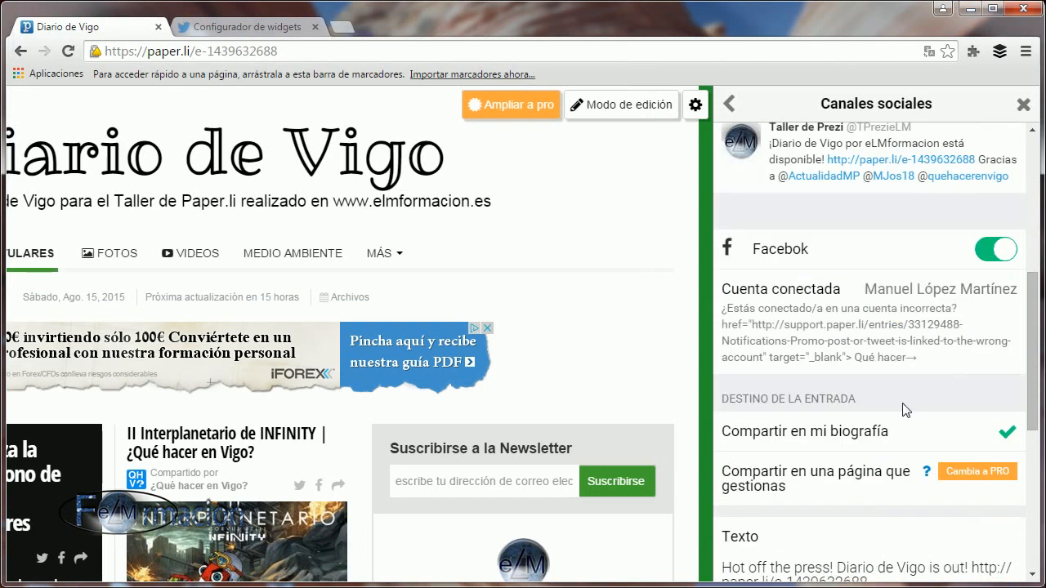
{"action": "scroll", "coordinate": [904, 409], "scroll_direction": "down", "scroll_amount": 2}
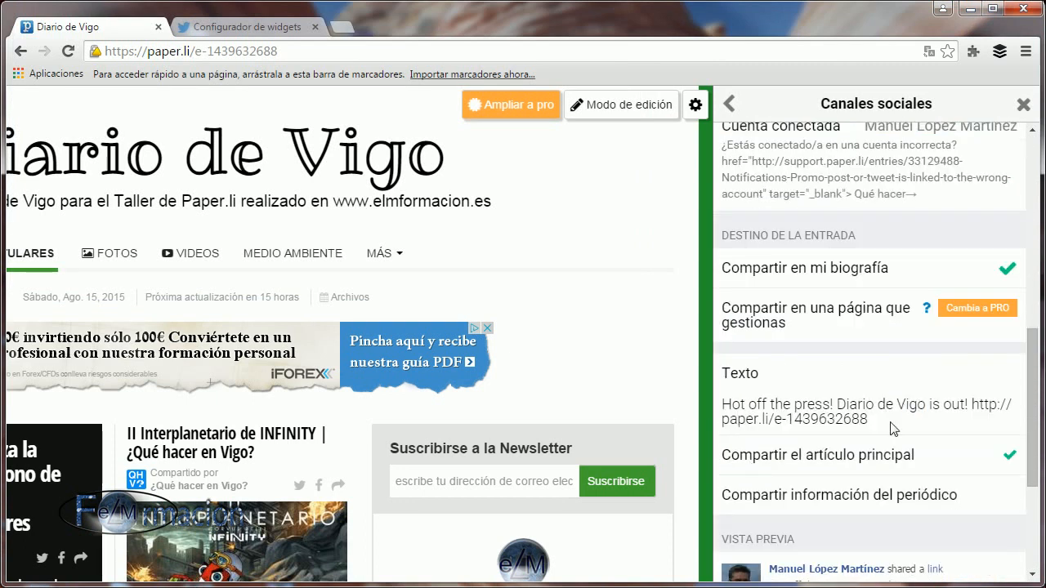
{"action": "left_click", "coordinate": [836, 404]}
{"action": "left_click_drag", "start_coordinate": [835, 404], "coordinate": [697, 411]}
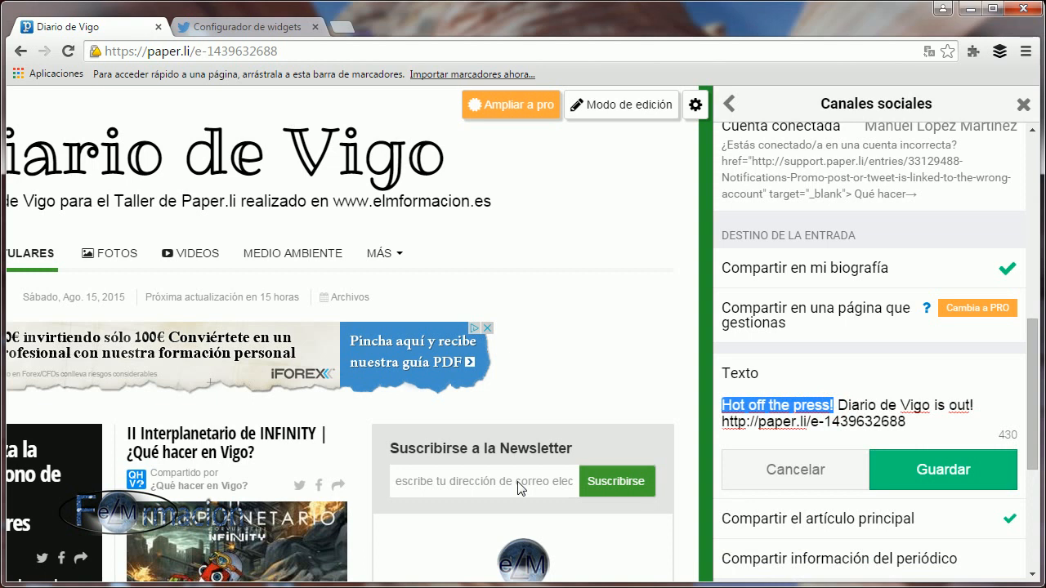
{"action": "type", "text": "La edici"}
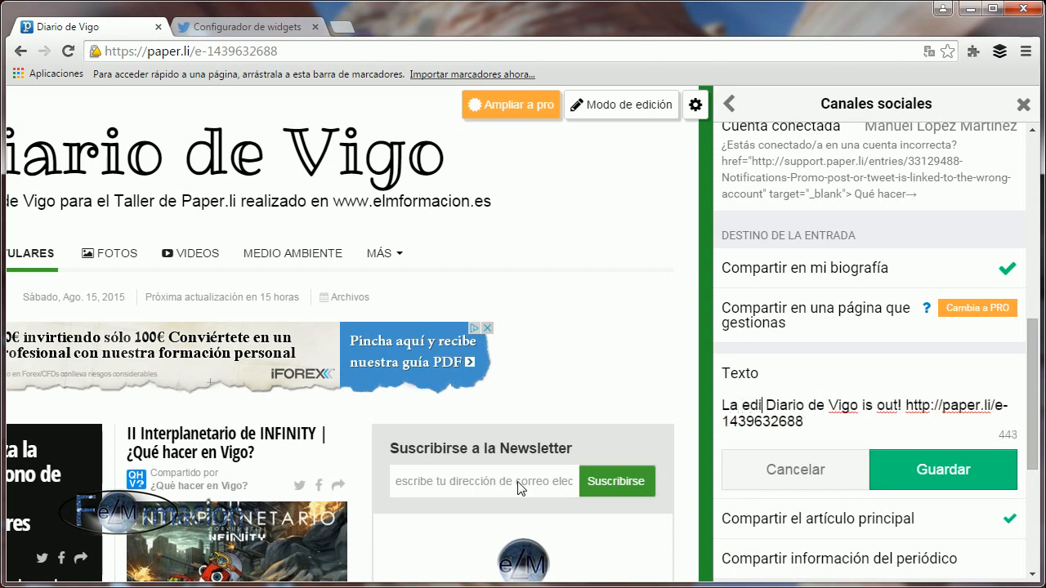
{"action": "type", "text": "ón de hou"}
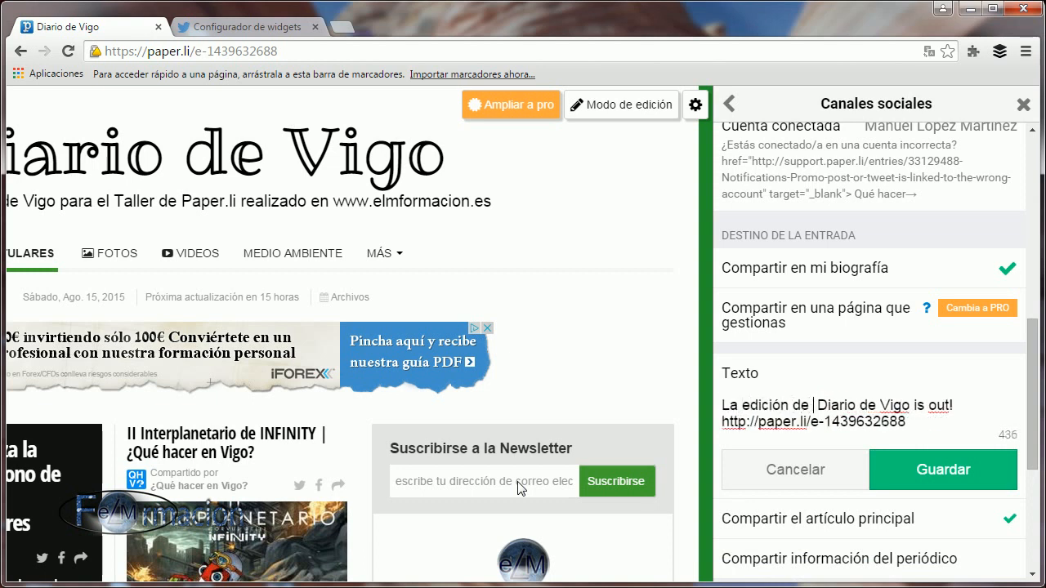
{"action": "key", "text": "BackSpace"}
{"action": "type", "text": "y de"}
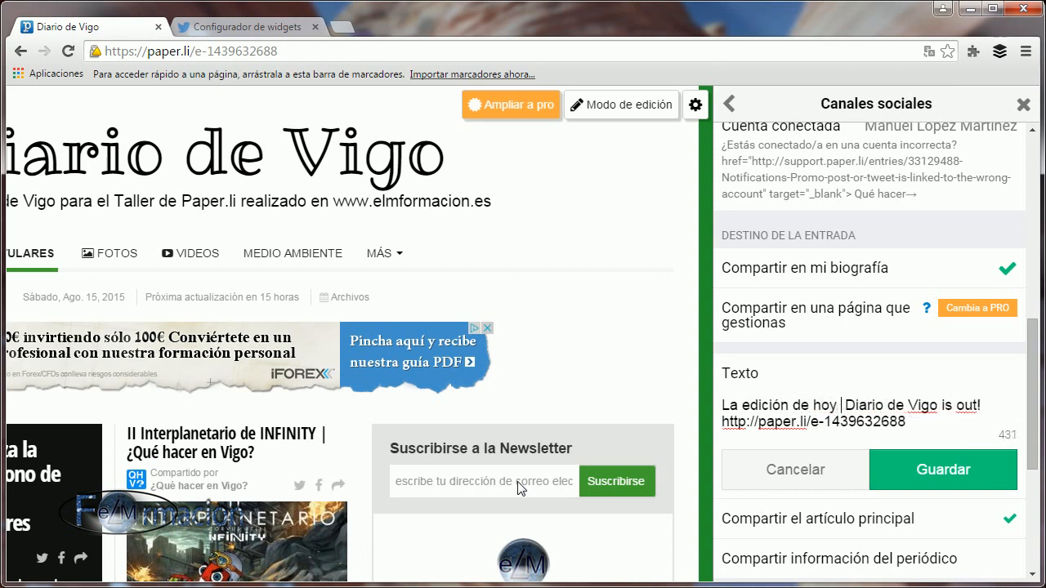
{"action": "left_click", "coordinate": [953, 469]}
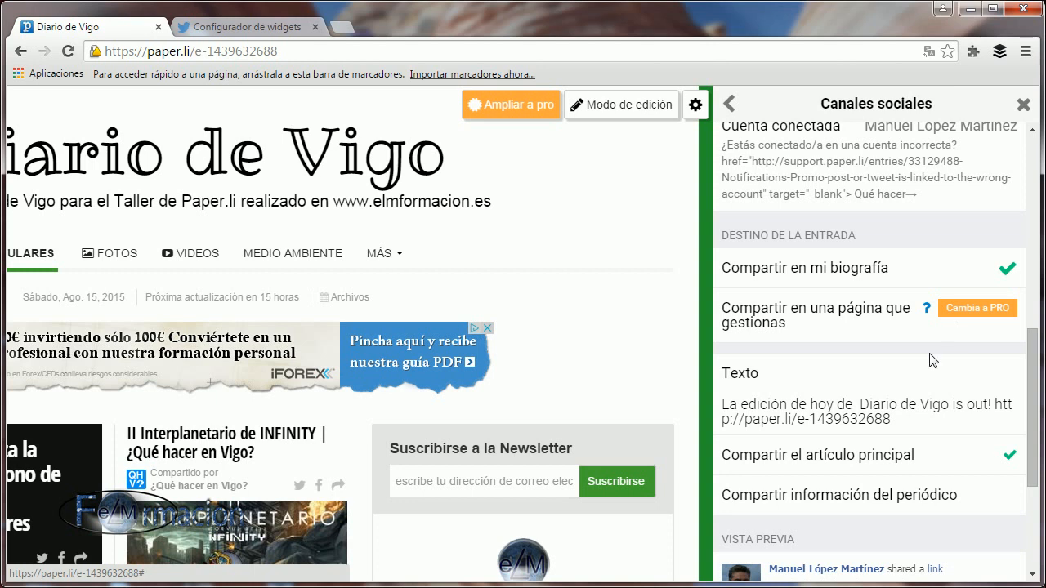
Set the Facebook post to share the newspaper's information instead of the main article.
{"action": "scroll", "coordinate": [889, 363], "scroll_direction": "down", "scroll_amount": 1}
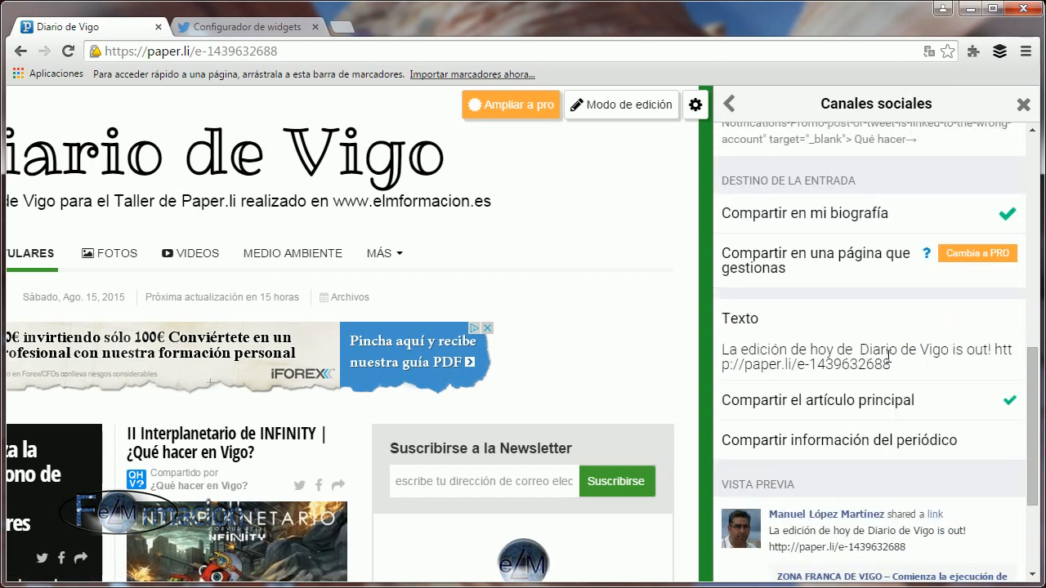
{"action": "scroll", "coordinate": [889, 363], "scroll_direction": "down", "scroll_amount": 1}
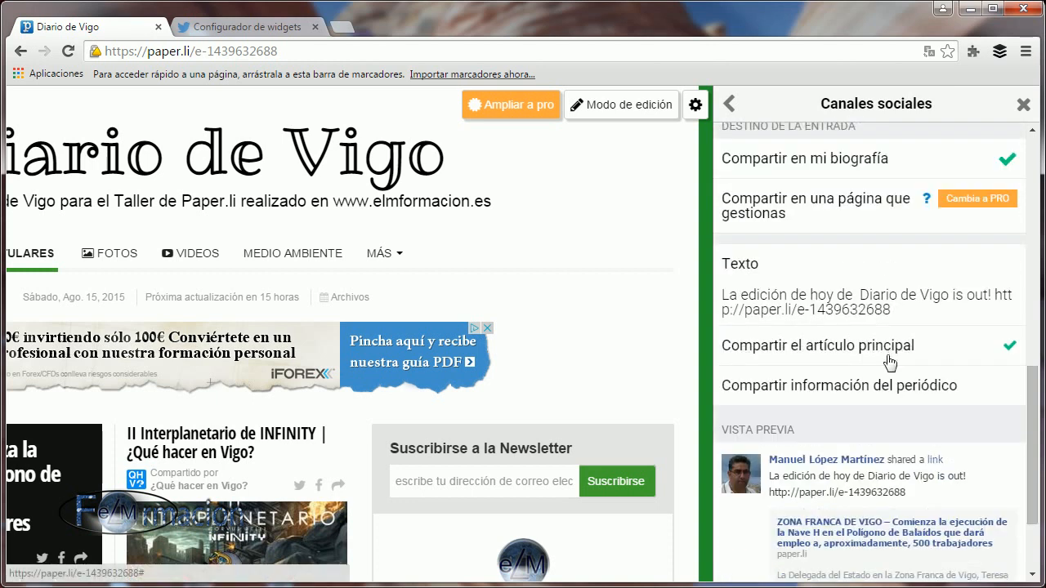
{"action": "scroll", "coordinate": [889, 360], "scroll_direction": "down", "scroll_amount": 1}
{"action": "scroll", "coordinate": [883, 327], "scroll_direction": "down", "scroll_amount": 1}
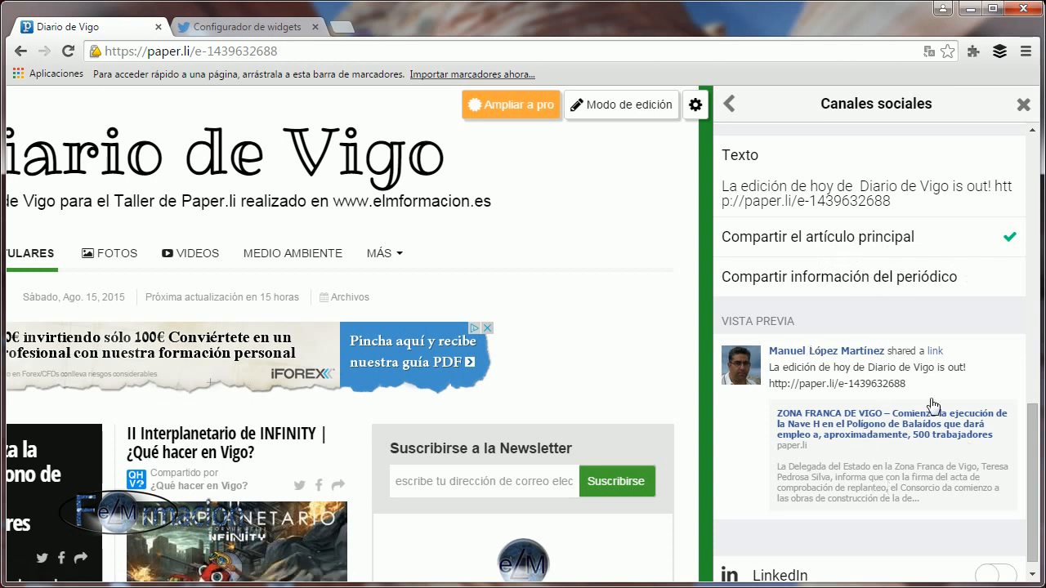
{"action": "left_click", "coordinate": [1002, 279]}
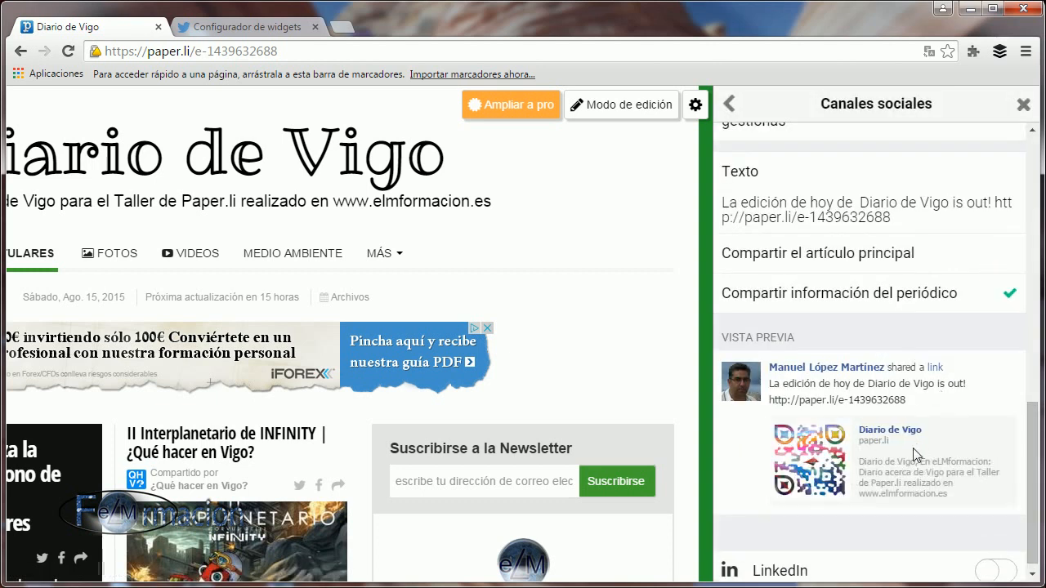
Enable automatic promotion on LinkedIn and allow Paper.li access by signing in with the account e-mail and password.
{"action": "scroll", "coordinate": [910, 405], "scroll_direction": "down", "scroll_amount": 1}
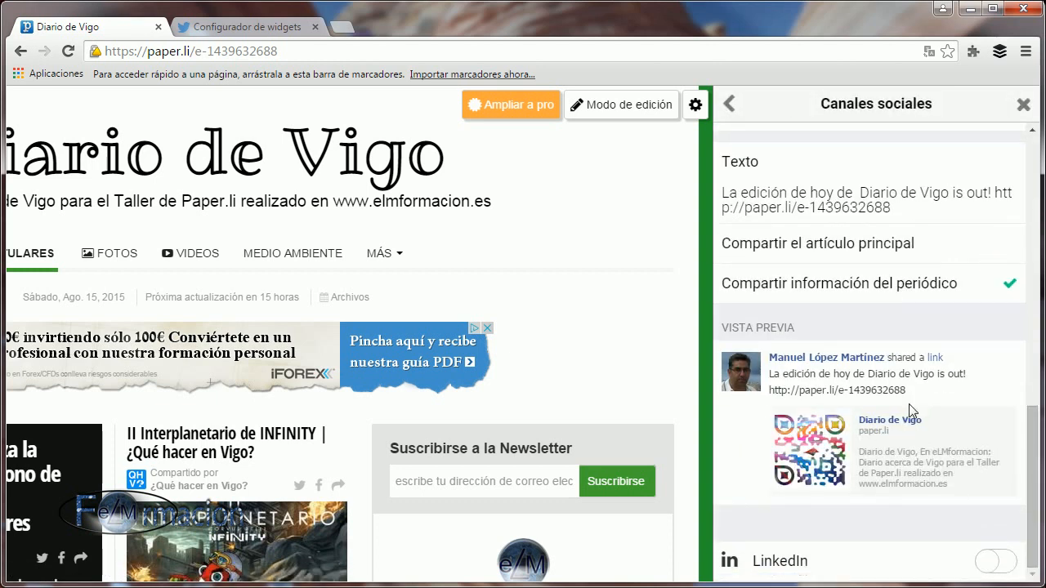
{"action": "left_click", "coordinate": [1004, 561]}
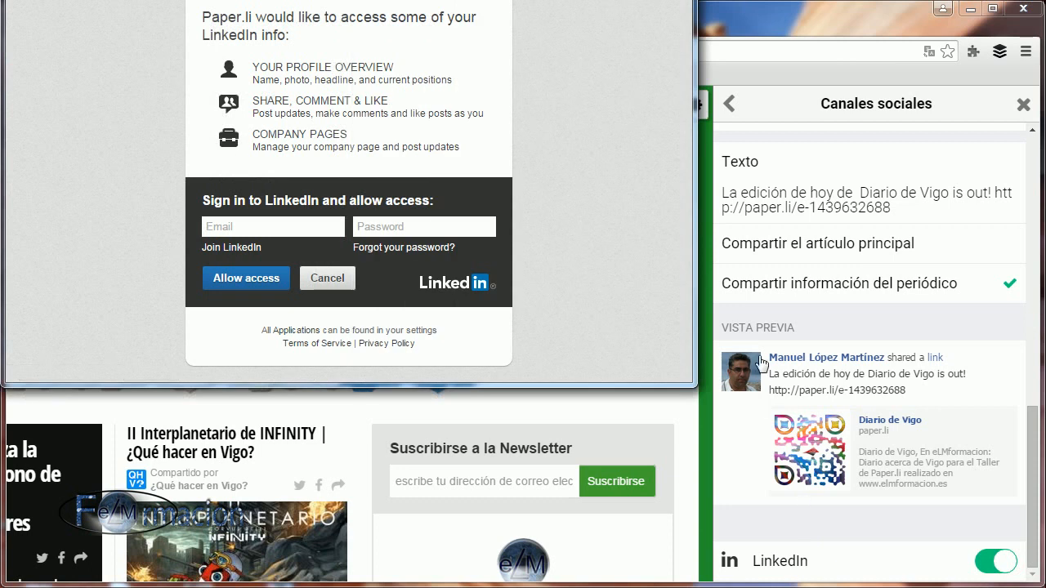
{"action": "left_click_drag", "start_coordinate": [699, 1], "coordinate": [581, 45]}
{"action": "left_click_drag", "start_coordinate": [436, 389], "coordinate": [424, 538]}
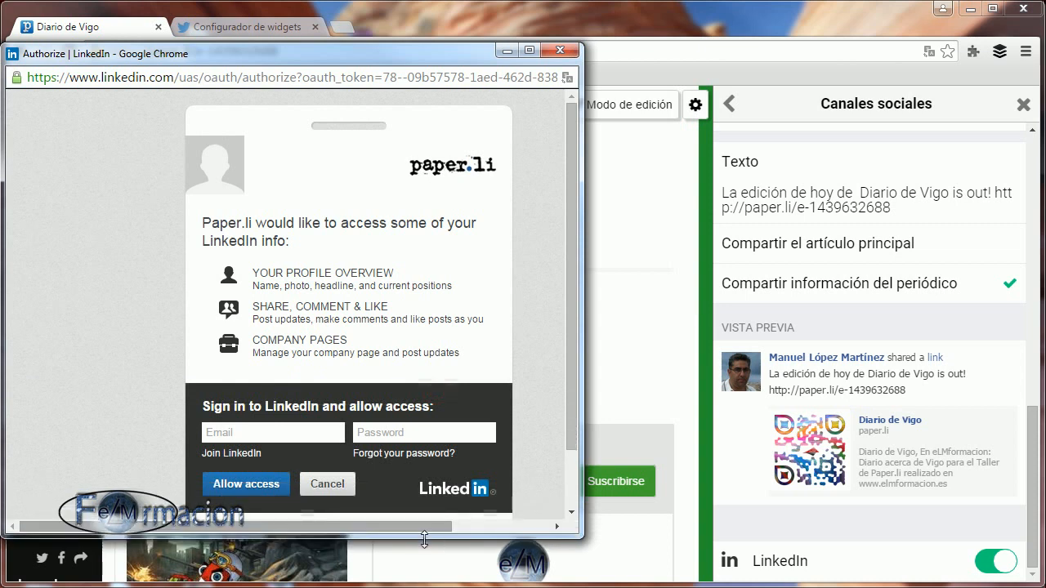
{"action": "left_click", "coordinate": [394, 433]}
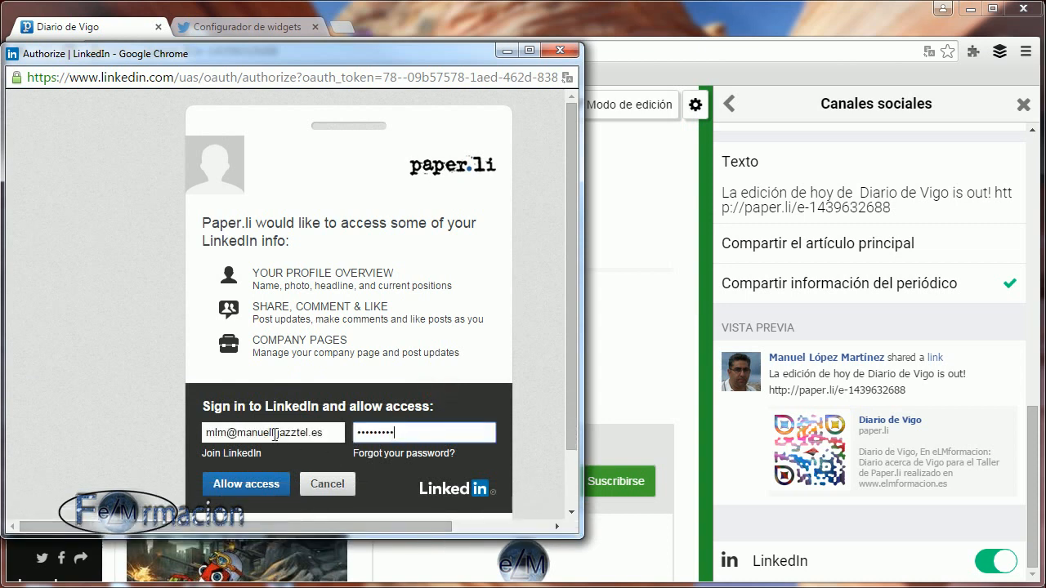
{"action": "left_click", "coordinate": [263, 488]}
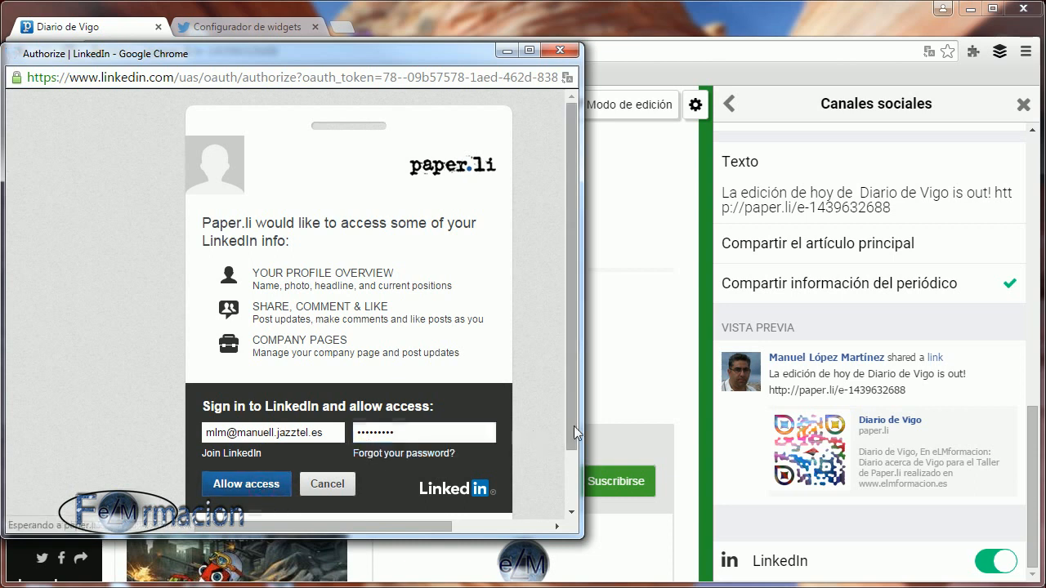
Replace "Hot off the press!" with "La edición de hoy de" in the LinkedIn promotion text and save it.
{"action": "scroll", "coordinate": [889, 421], "scroll_direction": "down", "scroll_amount": 4}
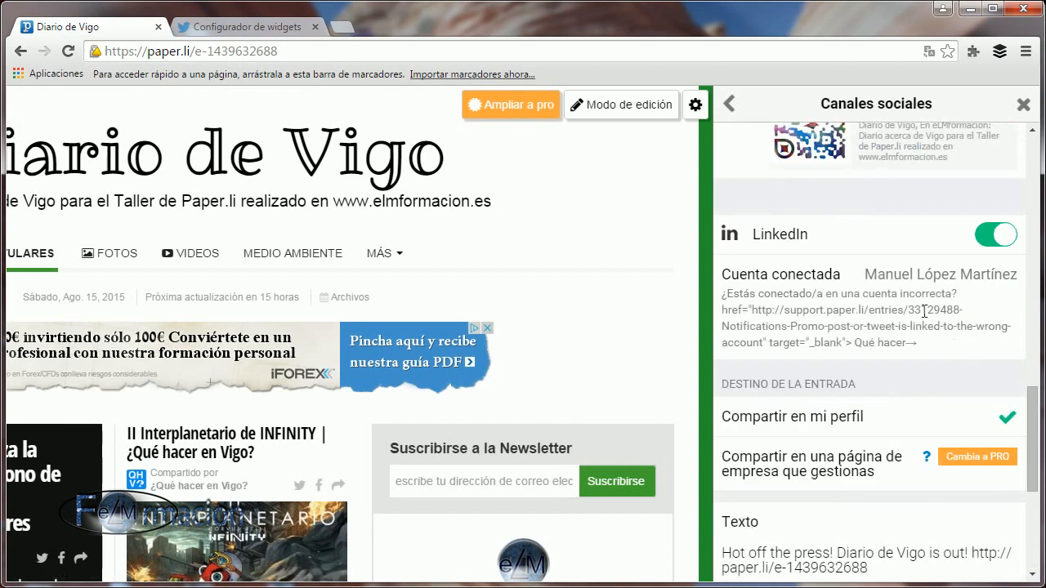
{"action": "scroll", "coordinate": [928, 306], "scroll_direction": "down", "scroll_amount": 1}
{"action": "scroll", "coordinate": [922, 299], "scroll_direction": "down", "scroll_amount": 1}
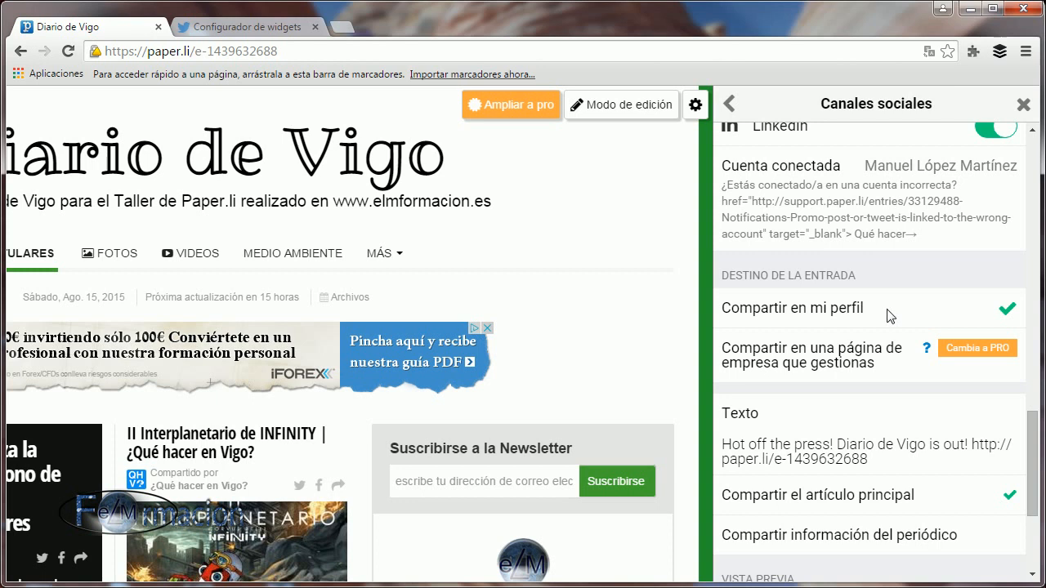
{"action": "scroll", "coordinate": [891, 317], "scroll_direction": "down", "scroll_amount": 1}
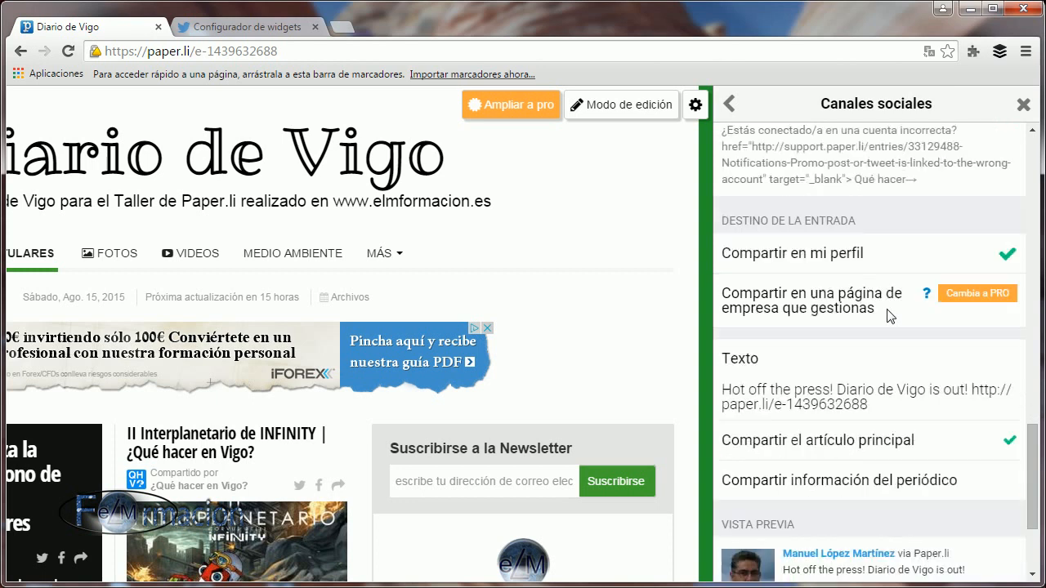
{"action": "left_click", "coordinate": [839, 389]}
{"action": "left_click_drag", "start_coordinate": [835, 391], "coordinate": [721, 393]}
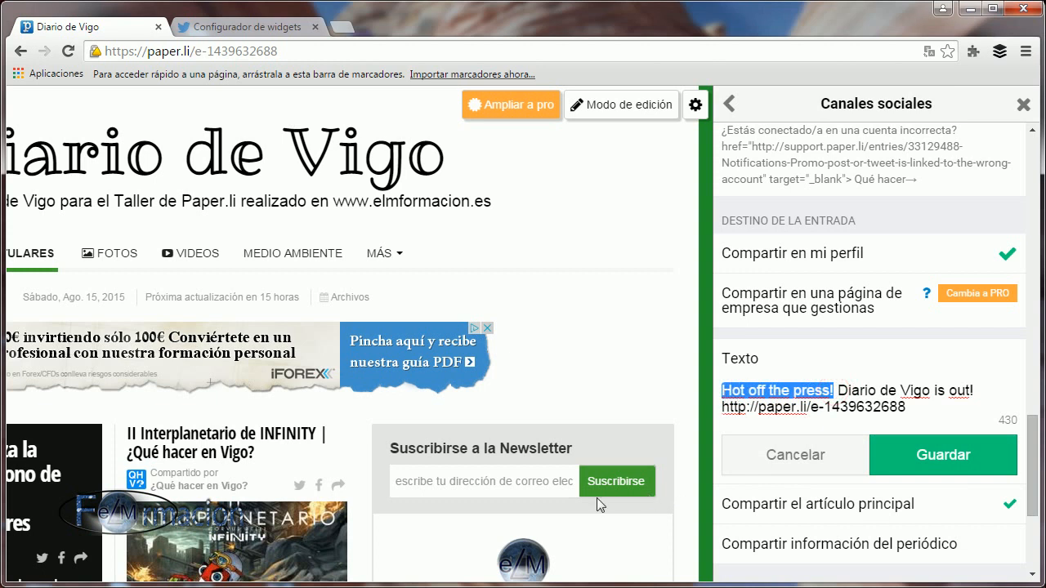
{"action": "type", "text": "La edición de hoy"}
{"action": "type", "text": " de"}
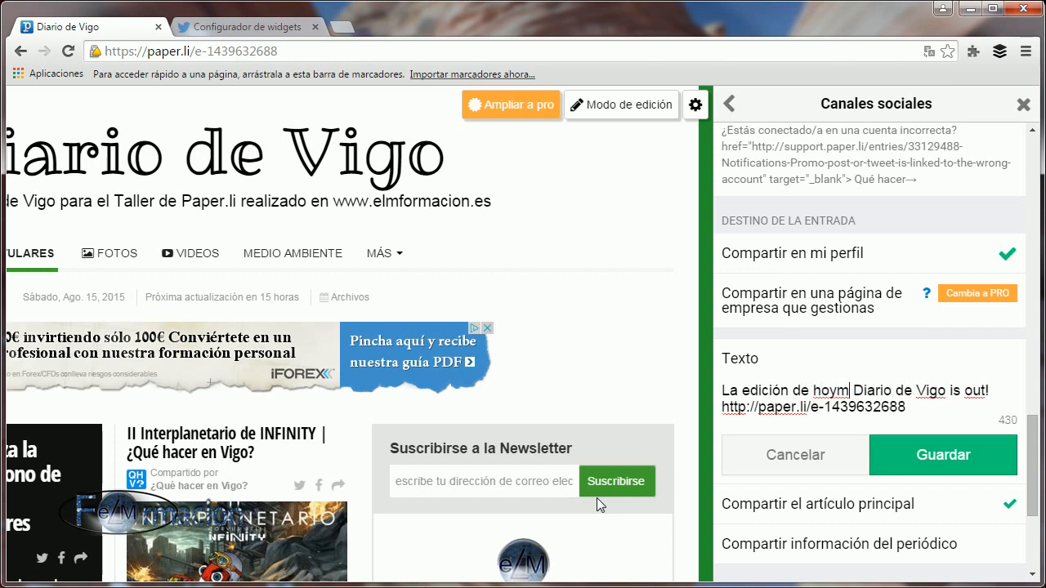
{"action": "left_click", "coordinate": [957, 456]}
Set the LinkedIn post to share the newspaper's information instead of the main article, and leave the social channels settings.
{"action": "scroll", "coordinate": [951, 450], "scroll_direction": "down", "scroll_amount": 2}
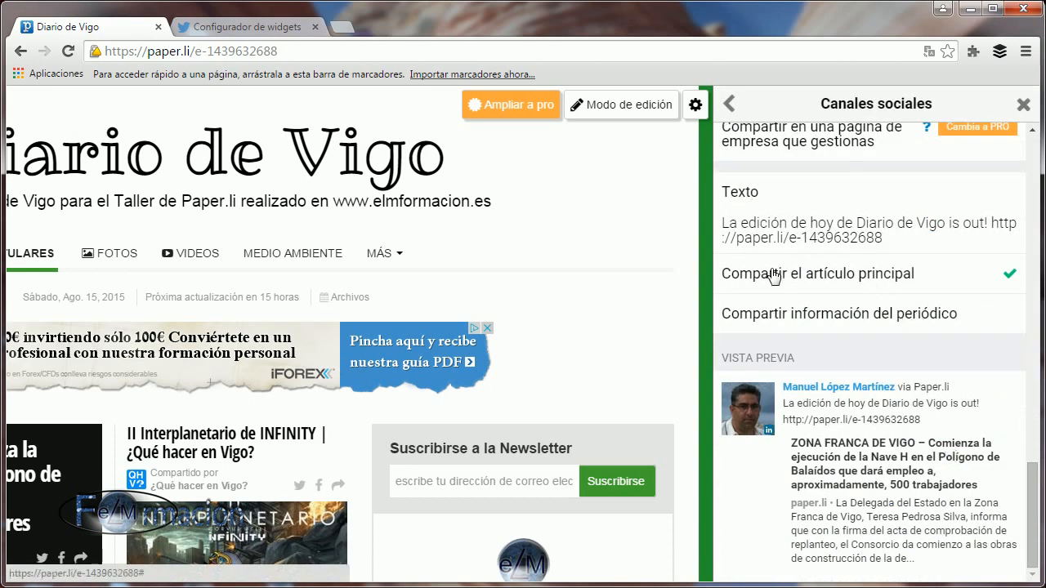
{"action": "left_click", "coordinate": [995, 319]}
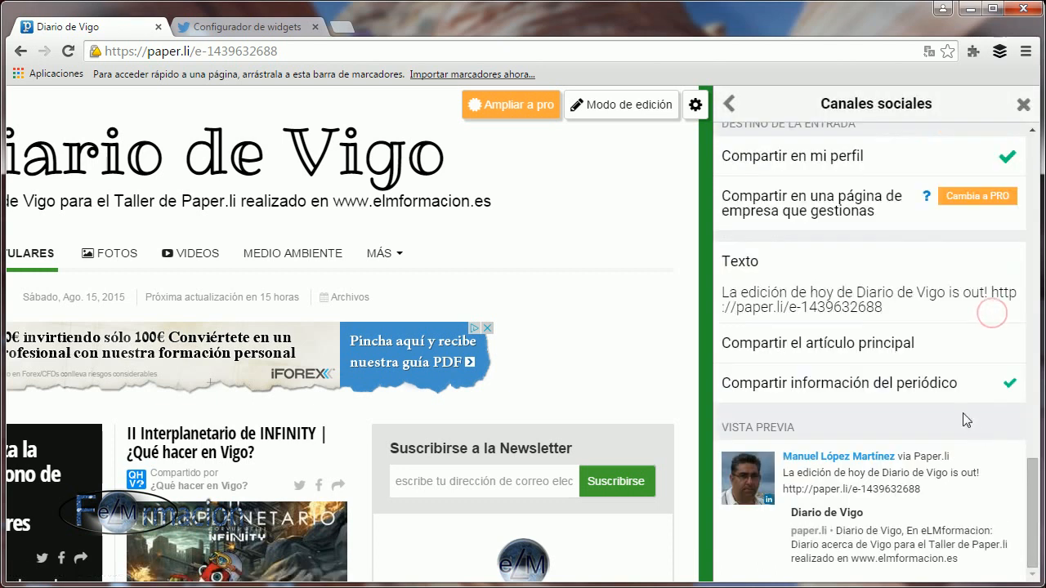
{"action": "scroll", "coordinate": [962, 405], "scroll_direction": "down", "scroll_amount": 1}
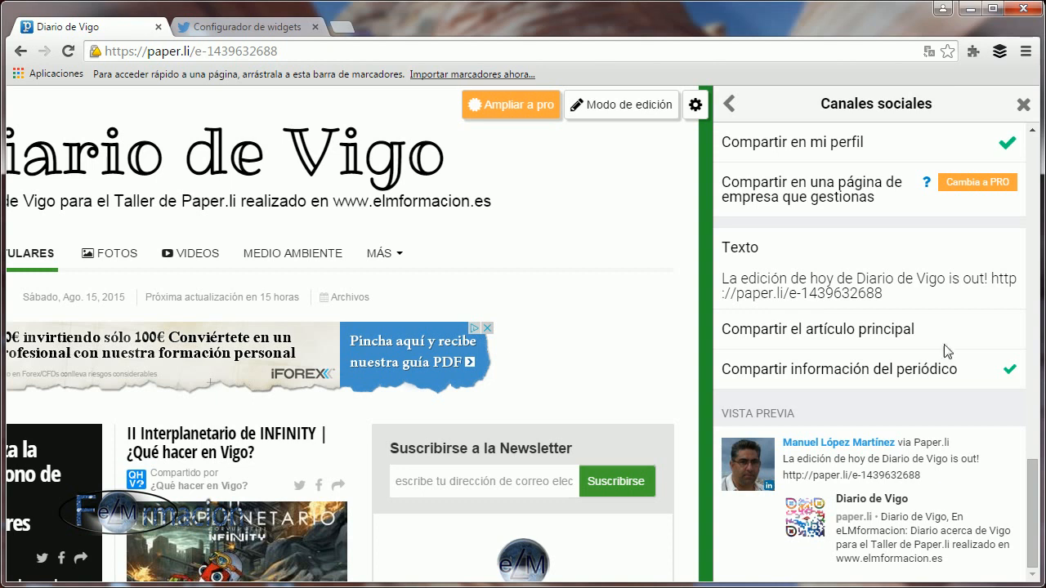
{"action": "left_click", "coordinate": [729, 104]}
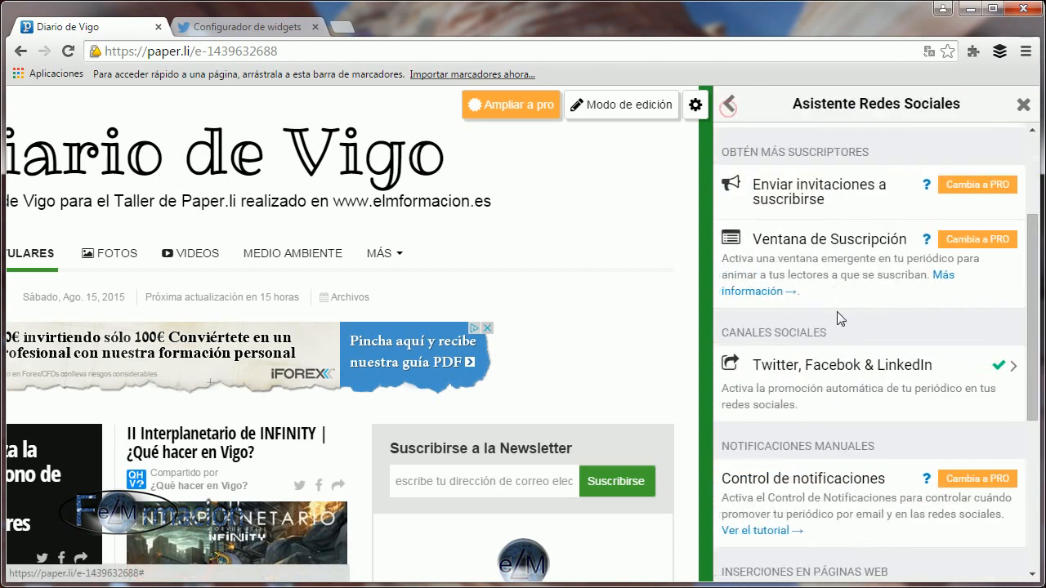
View the headlines widget's HTML embed code, select the code, and return to the social media assistant.
{"action": "scroll", "coordinate": [832, 248], "scroll_direction": "down", "scroll_amount": 4}
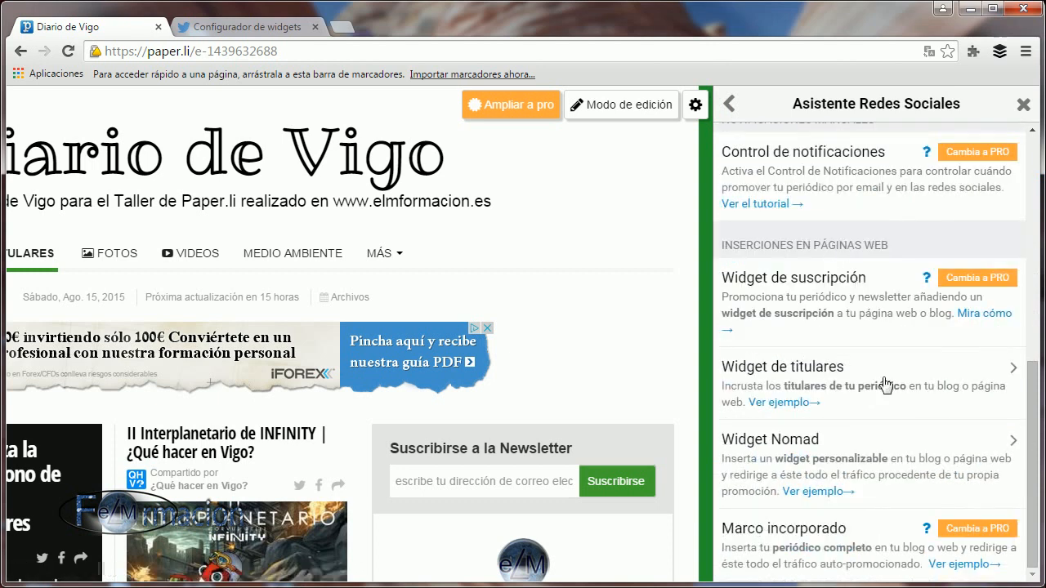
{"action": "left_click", "coordinate": [815, 367]}
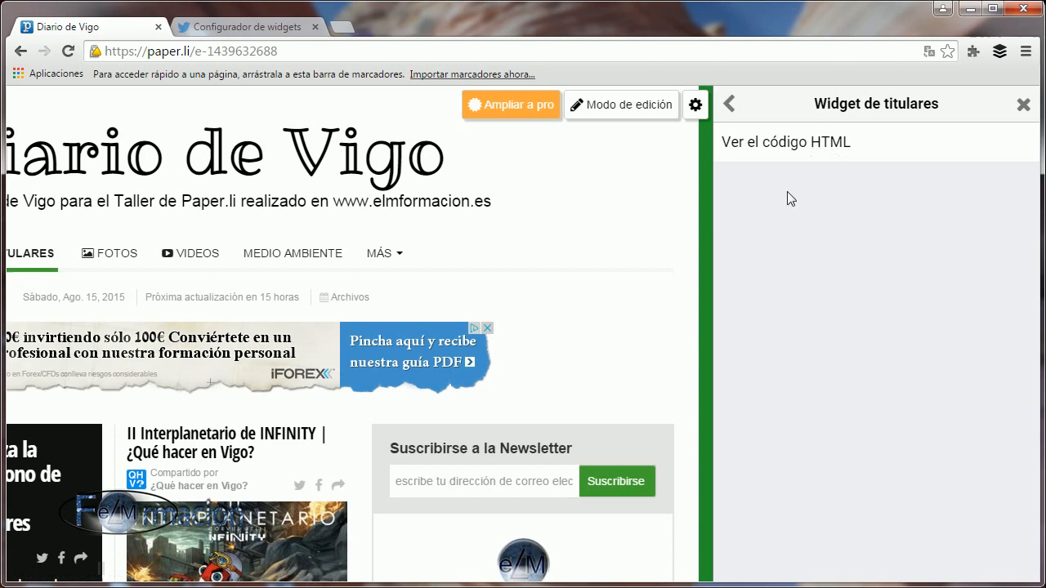
{"action": "left_click", "coordinate": [781, 149]}
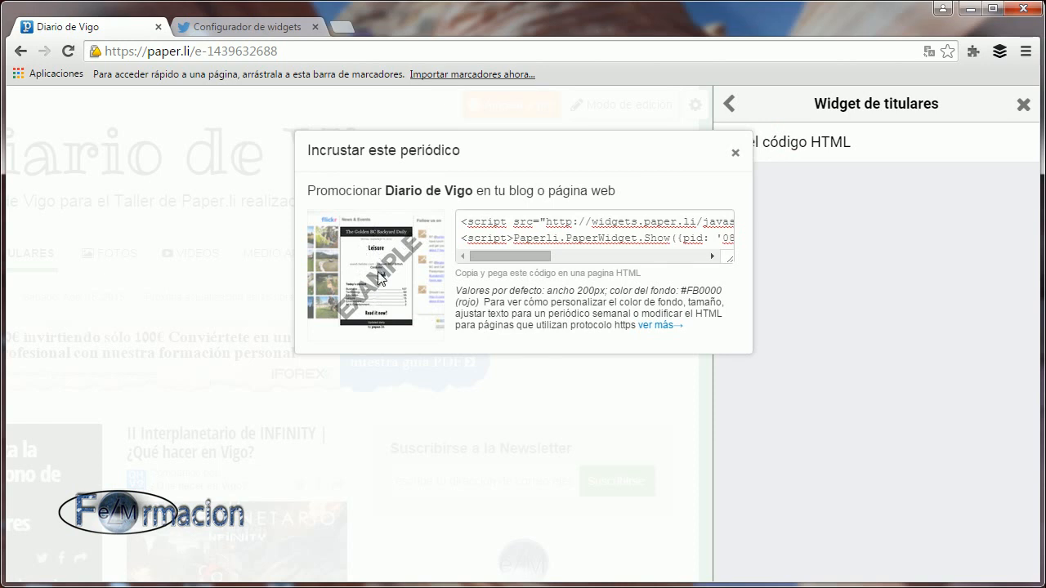
{"action": "left_click", "coordinate": [550, 235]}
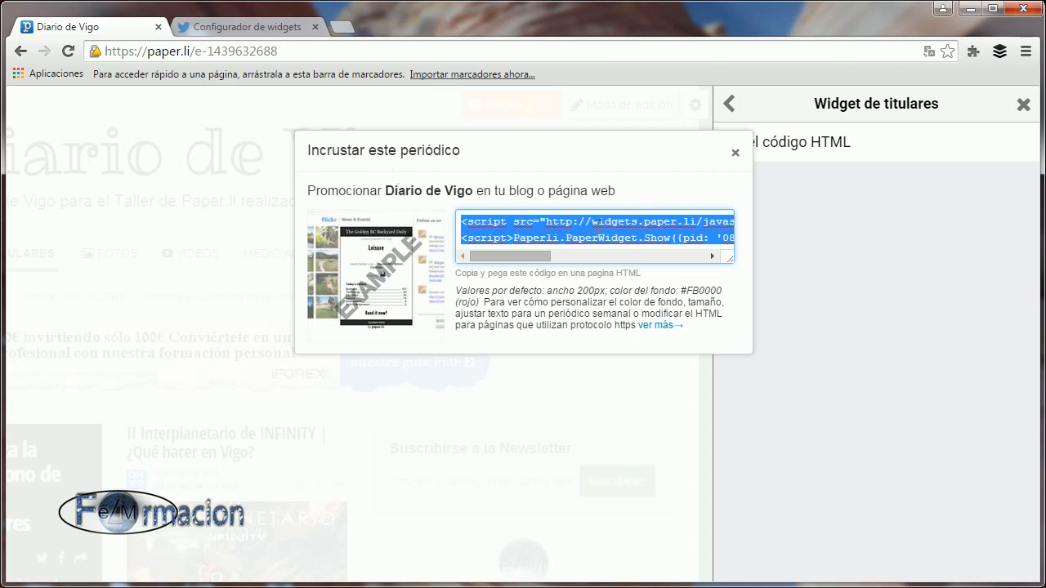
{"action": "left_click", "coordinate": [736, 152]}
{"action": "left_click", "coordinate": [729, 104]}
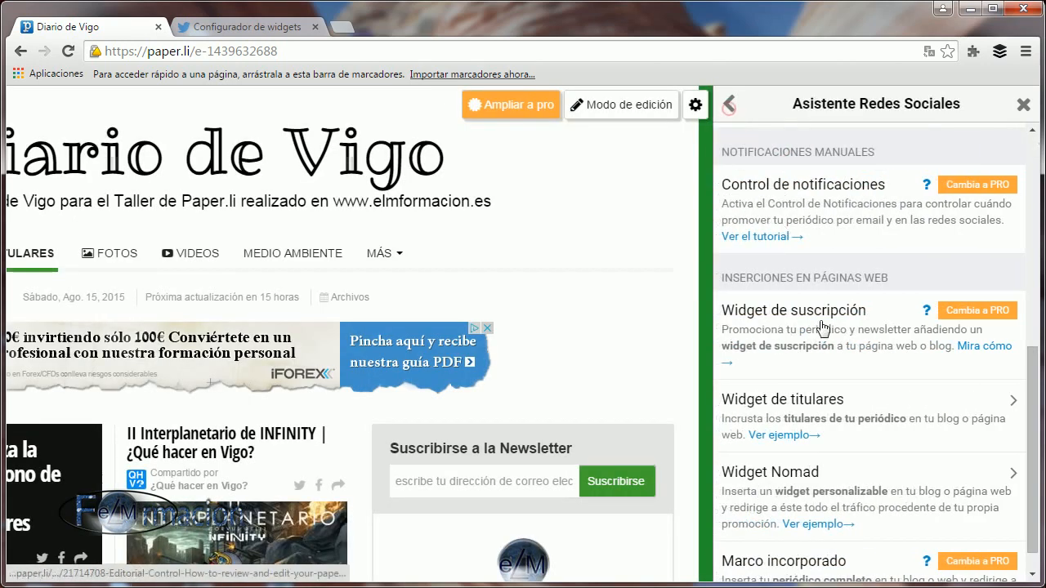
View the Nomad widget's HTML embed code and select the code for embedding the newspaper.
{"action": "scroll", "coordinate": [853, 385], "scroll_direction": "down", "scroll_amount": 1}
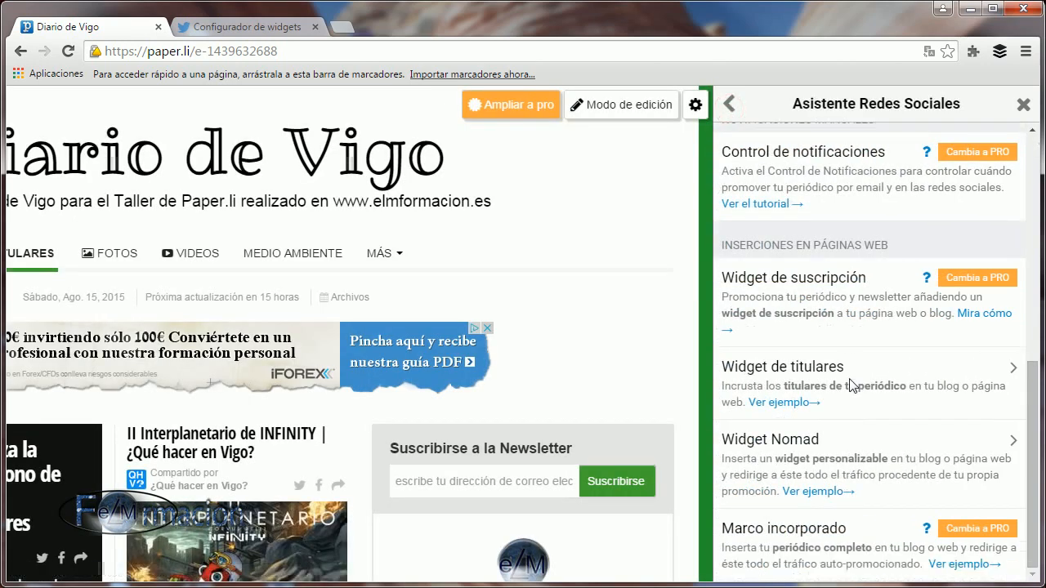
{"action": "left_click", "coordinate": [761, 446]}
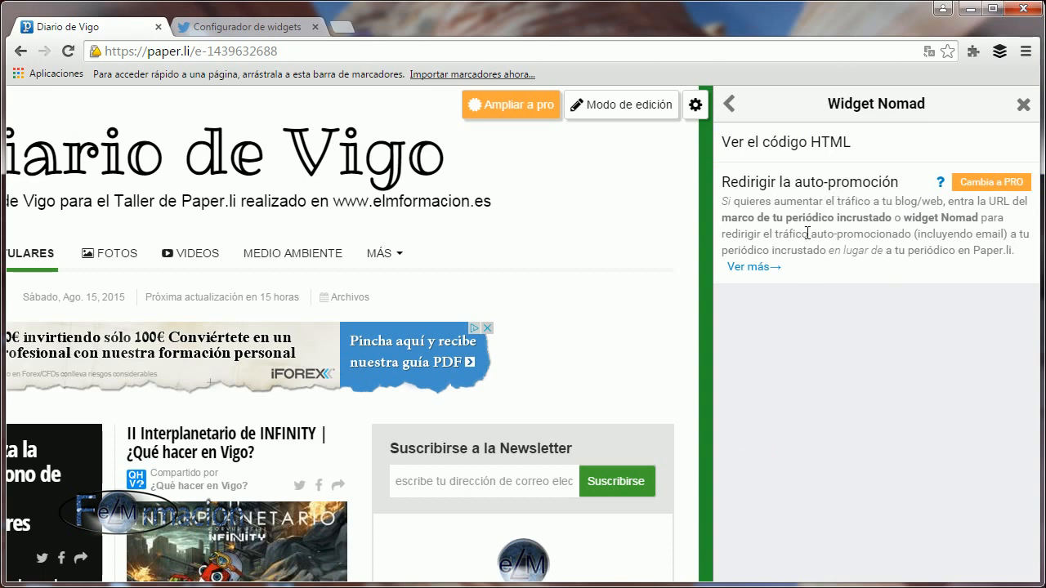
{"action": "left_click", "coordinate": [805, 147]}
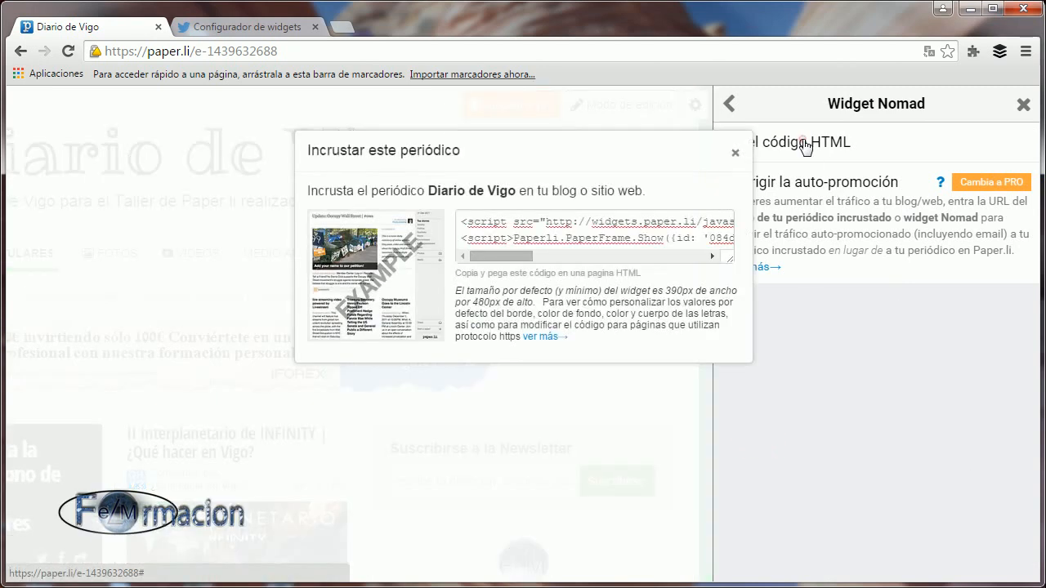
{"action": "left_click", "coordinate": [628, 233]}
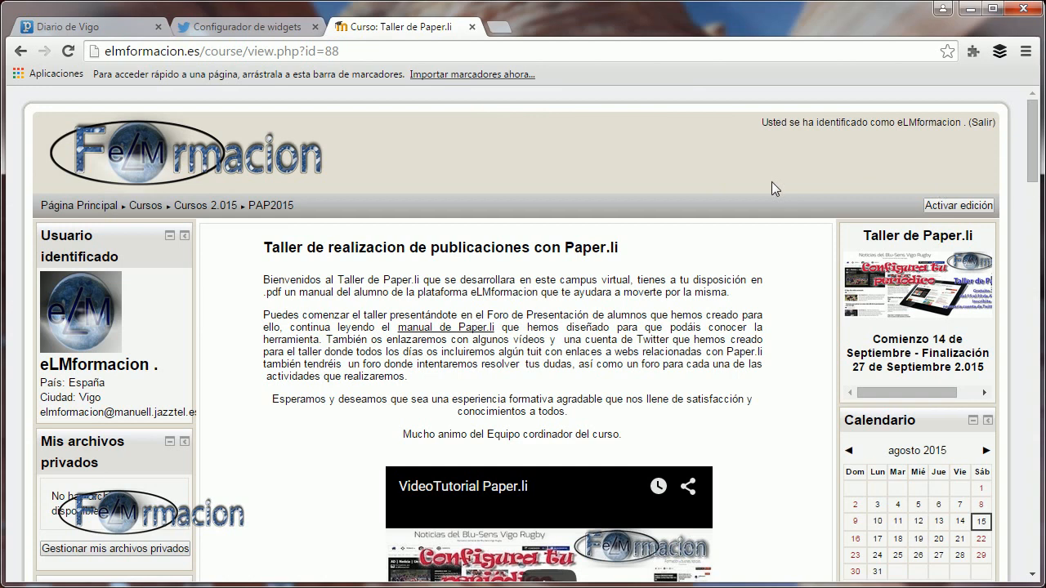
Look through the Taller de Paper.li course page for its embedded content.
{"action": "scroll", "coordinate": [771, 182], "scroll_direction": "down", "scroll_amount": 15}
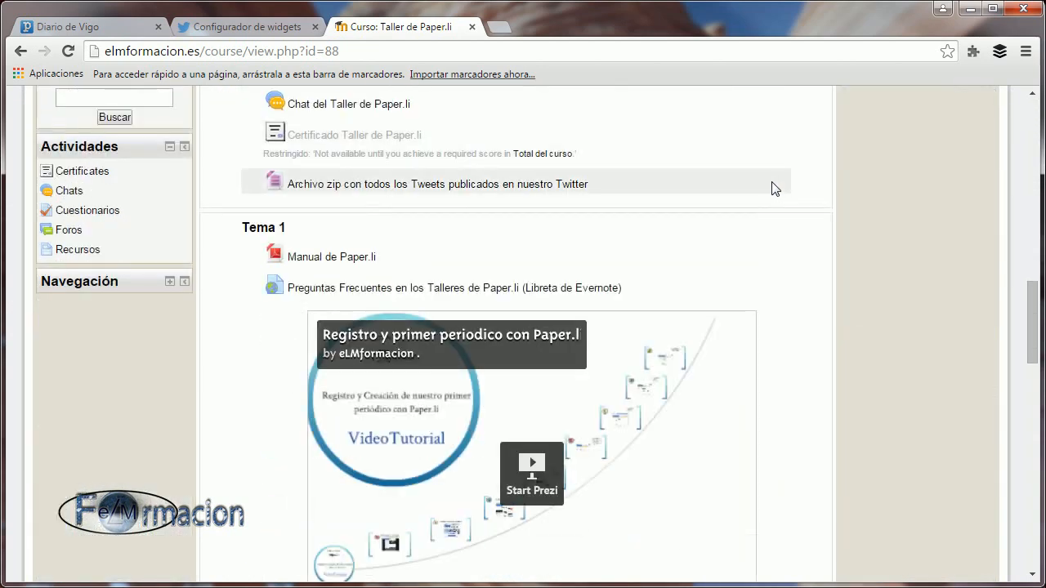
{"action": "scroll", "coordinate": [773, 187], "scroll_direction": "down", "scroll_amount": 9}
{"action": "scroll", "coordinate": [848, 215], "scroll_direction": "down", "scroll_amount": 1}
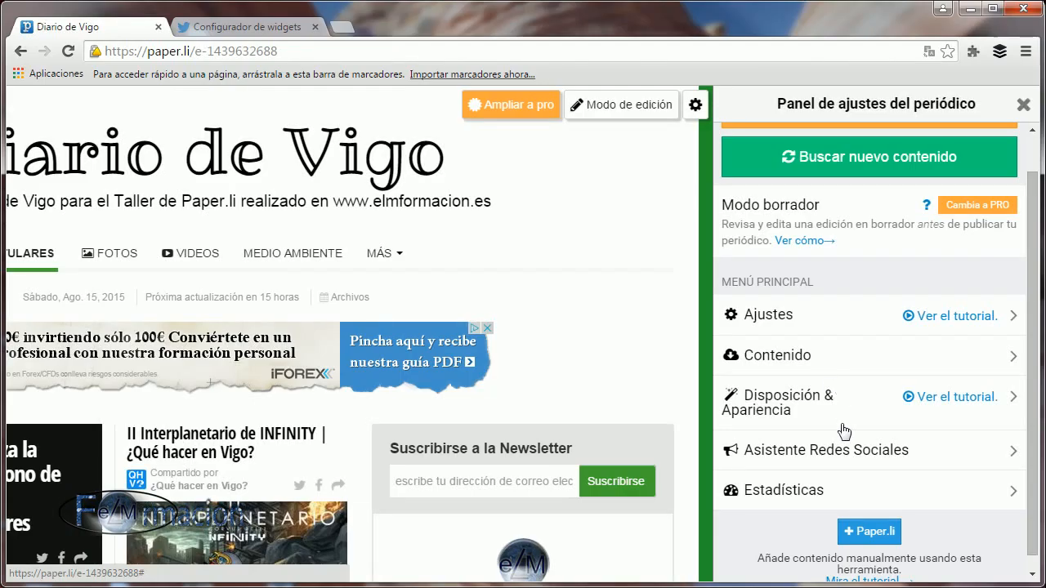
Review the newspaper's statistics and its list of followers, and return to the newspaper's main settings.
{"action": "left_click", "coordinate": [813, 493]}
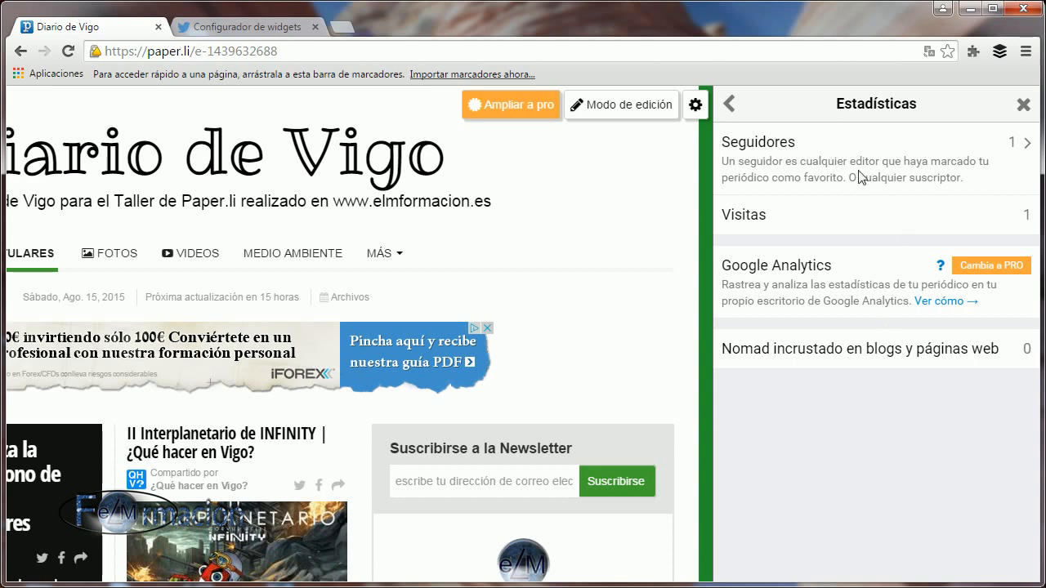
{"action": "left_click", "coordinate": [768, 145]}
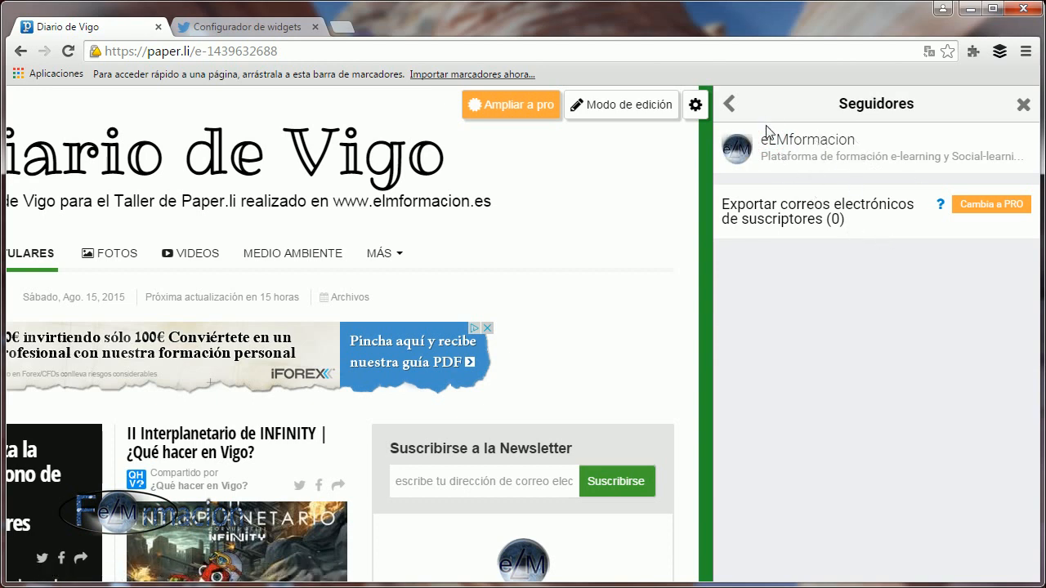
{"action": "left_click", "coordinate": [730, 104]}
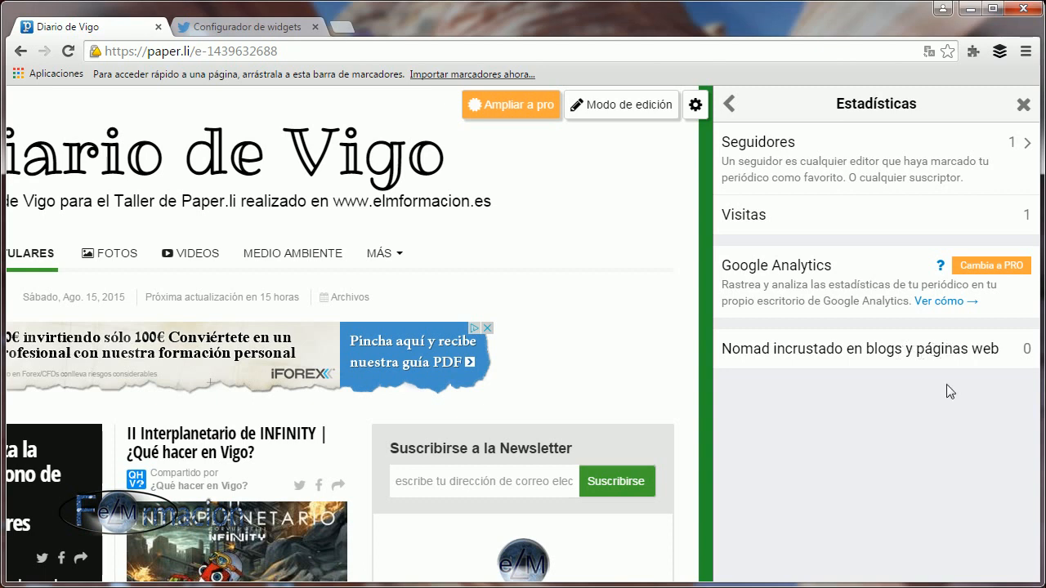
{"action": "left_click", "coordinate": [727, 107]}
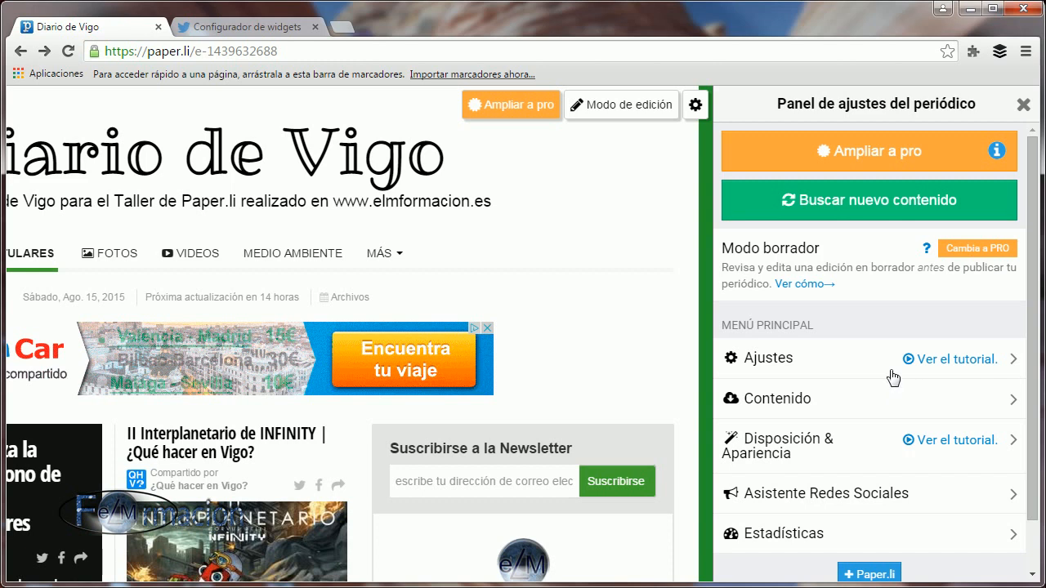
Try to add the +Paper.li bookmarklet to the browser's bookmarks bar.
{"action": "scroll", "coordinate": [893, 377], "scroll_direction": "down", "scroll_amount": 1}
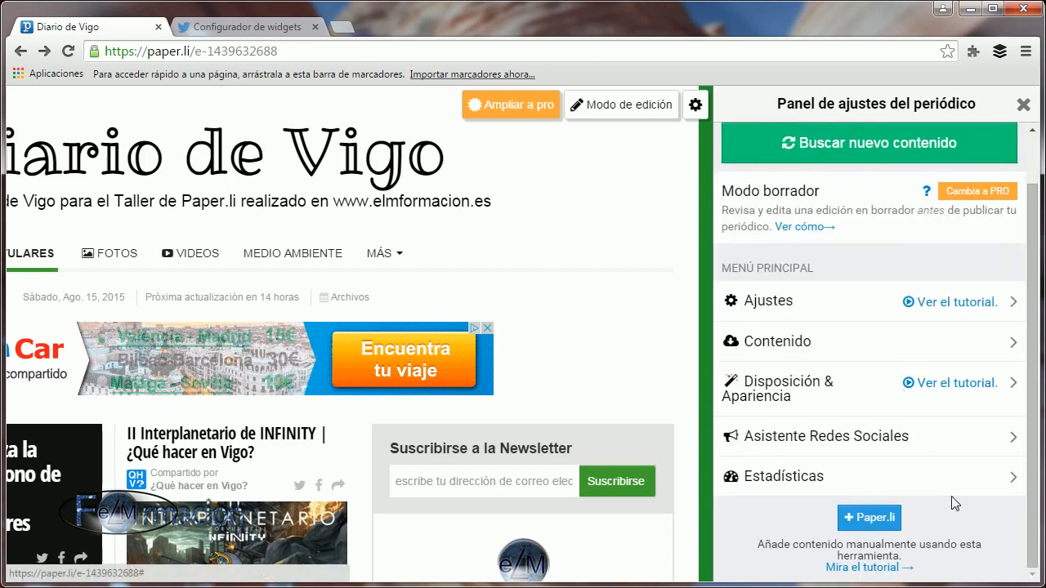
{"action": "left_click", "coordinate": [870, 517]}
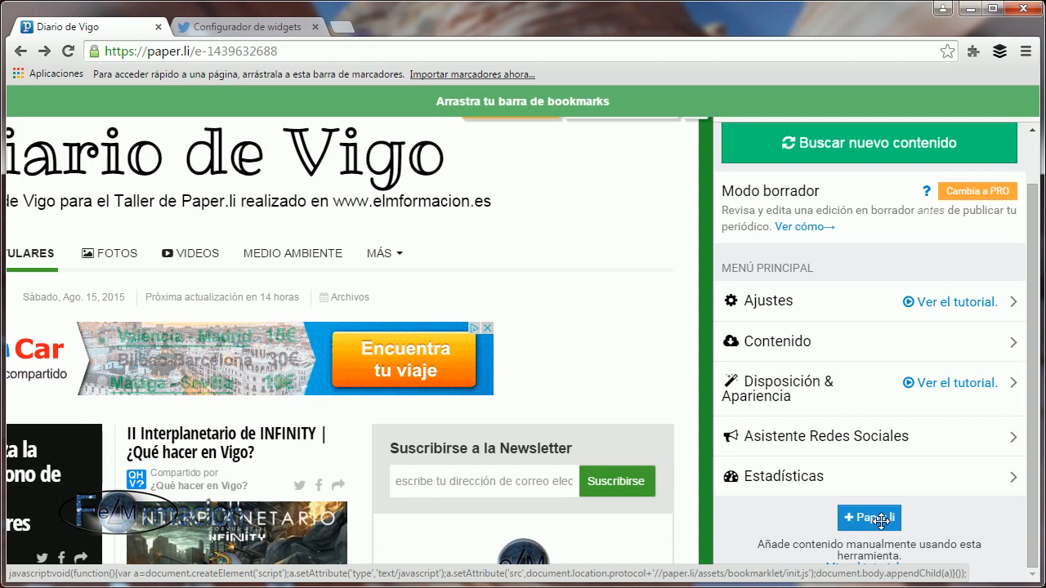
{"action": "left_click_drag", "start_coordinate": [882, 521], "coordinate": [847, 109]}
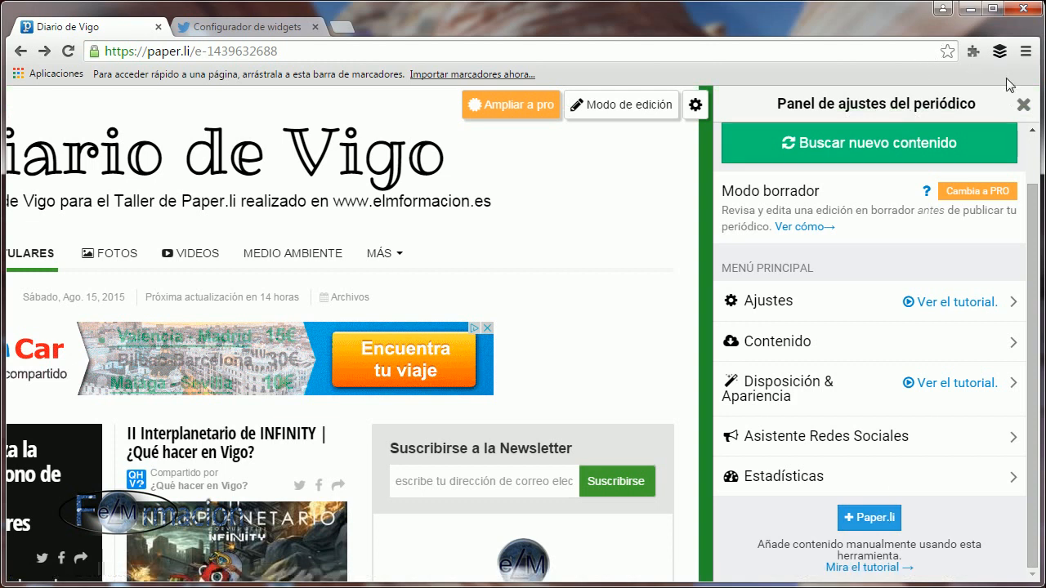
Hide the browser's bookmarks bar and turn it back on.
{"action": "right_click", "coordinate": [976, 75]}
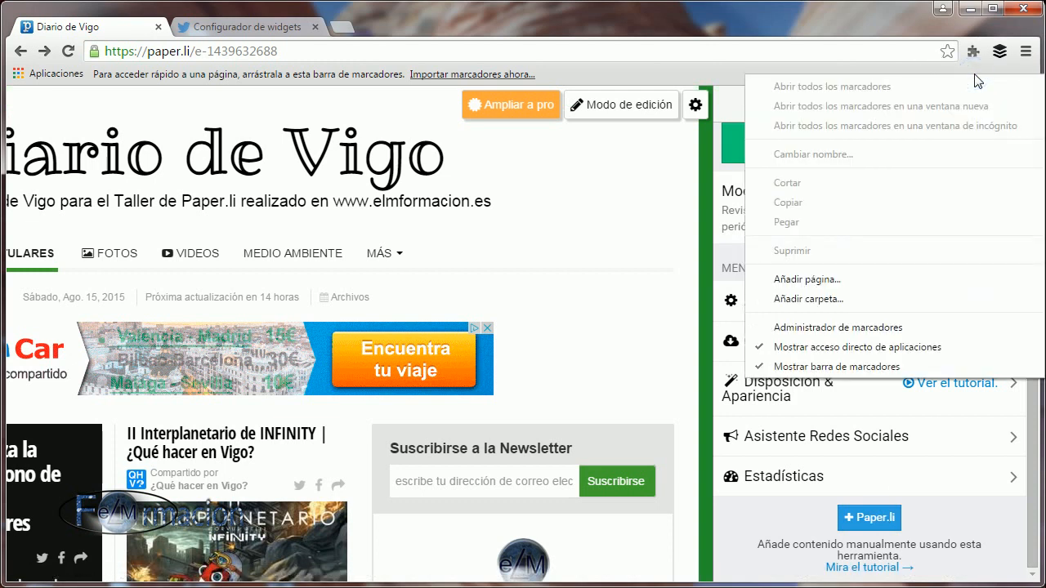
{"action": "left_click", "coordinate": [877, 365]}
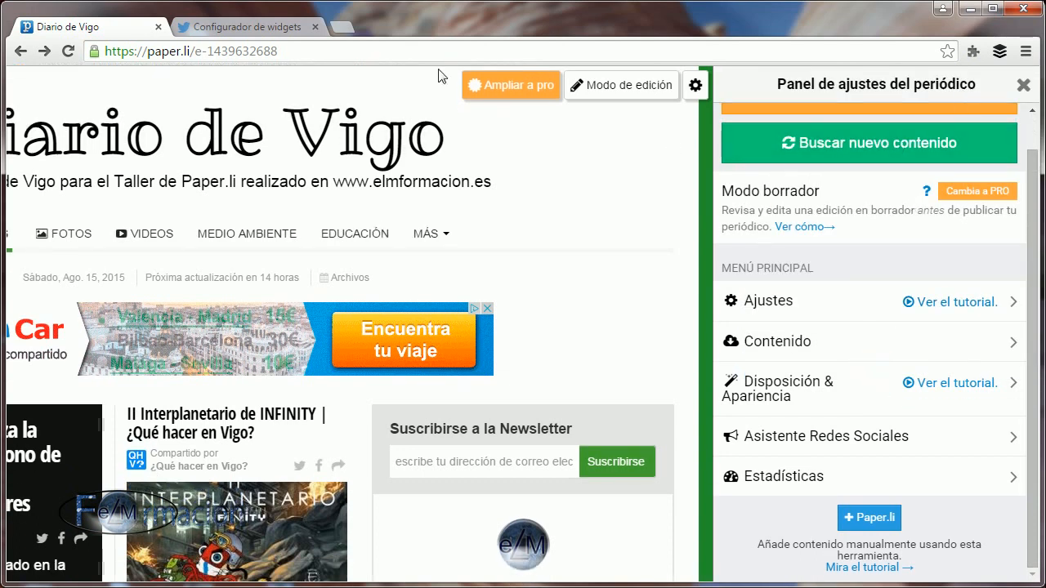
{"action": "left_click", "coordinate": [1026, 52]}
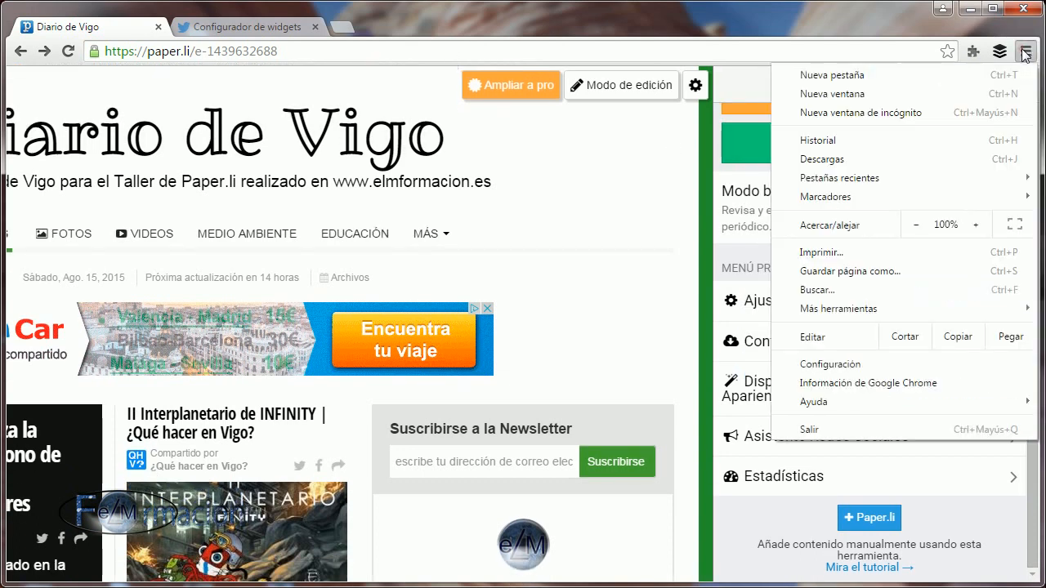
{"action": "left_click", "coordinate": [1026, 51]}
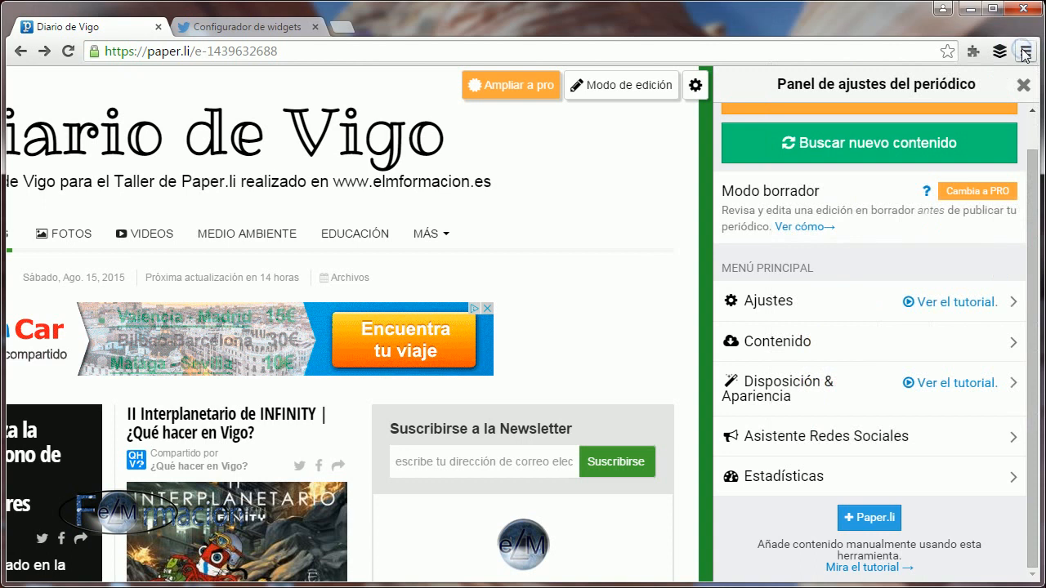
{"action": "left_click", "coordinate": [1025, 52]}
{"action": "mouse_move", "coordinate": [894, 194]}
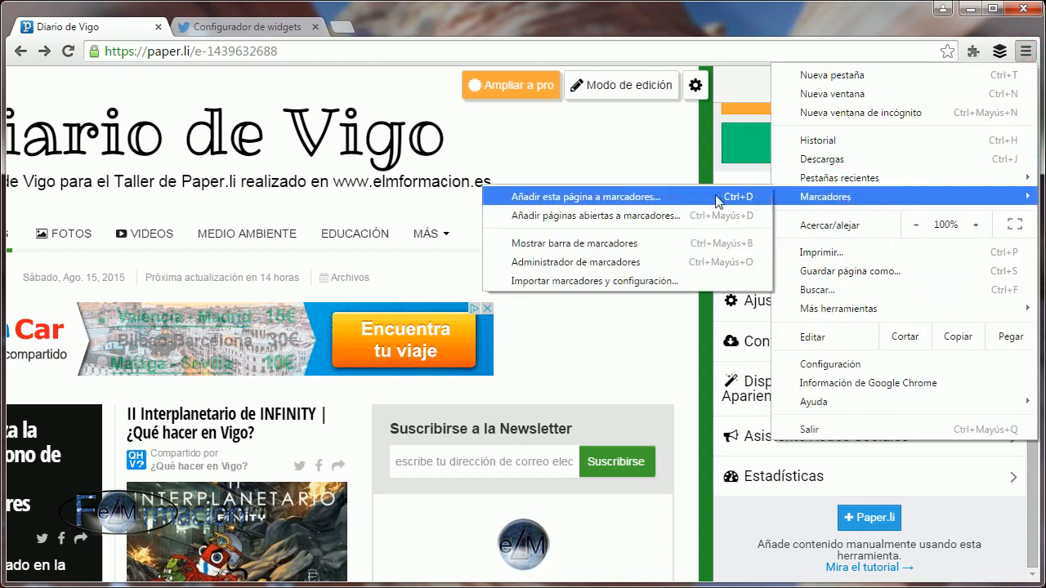
{"action": "left_click", "coordinate": [609, 243]}
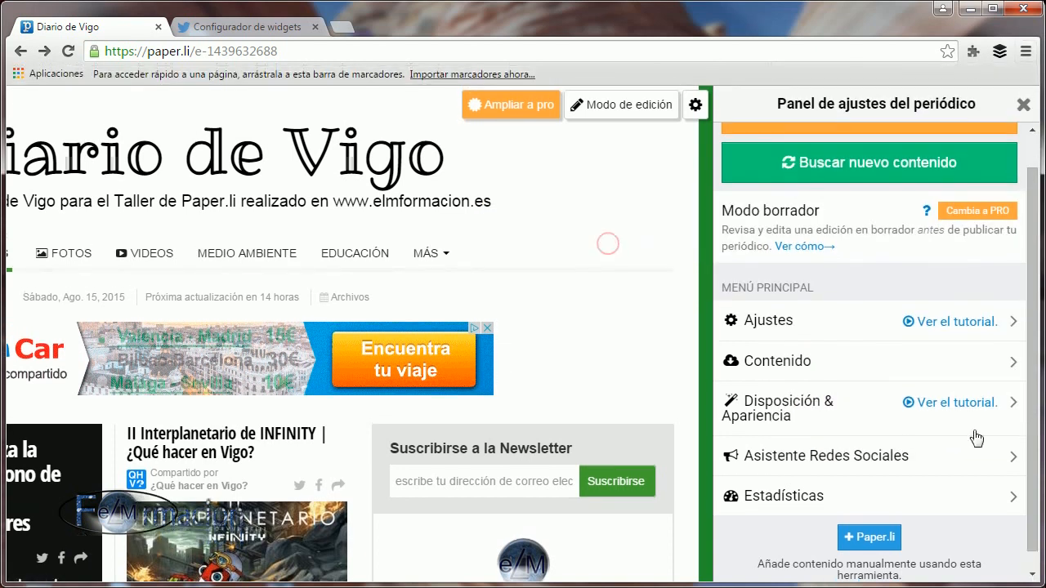
Add the +Paper.li bookmarklet to the browser's bookmarks bar.
{"action": "left_click_drag", "start_coordinate": [859, 537], "coordinate": [133, 69]}
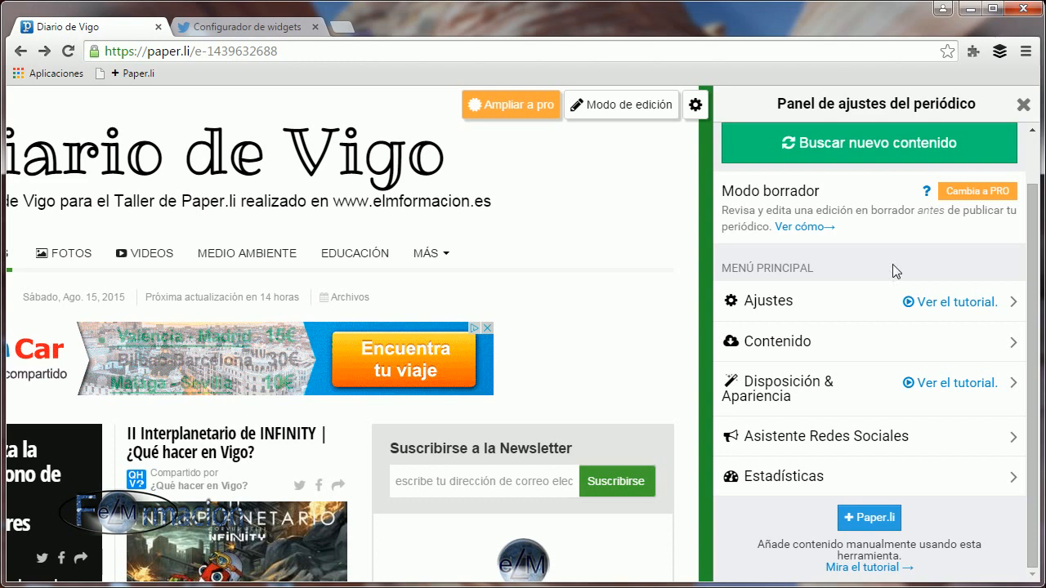
Search for new content for the newspaper and confirm replacing the current edition with a new one.
{"action": "scroll", "coordinate": [944, 378], "scroll_direction": "up", "scroll_amount": 1}
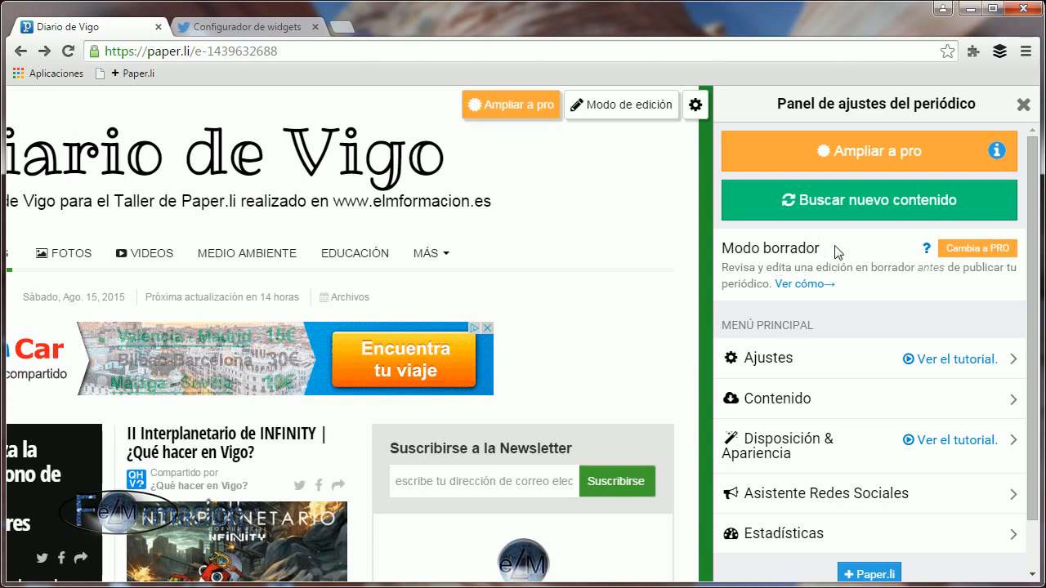
{"action": "left_click", "coordinate": [857, 206]}
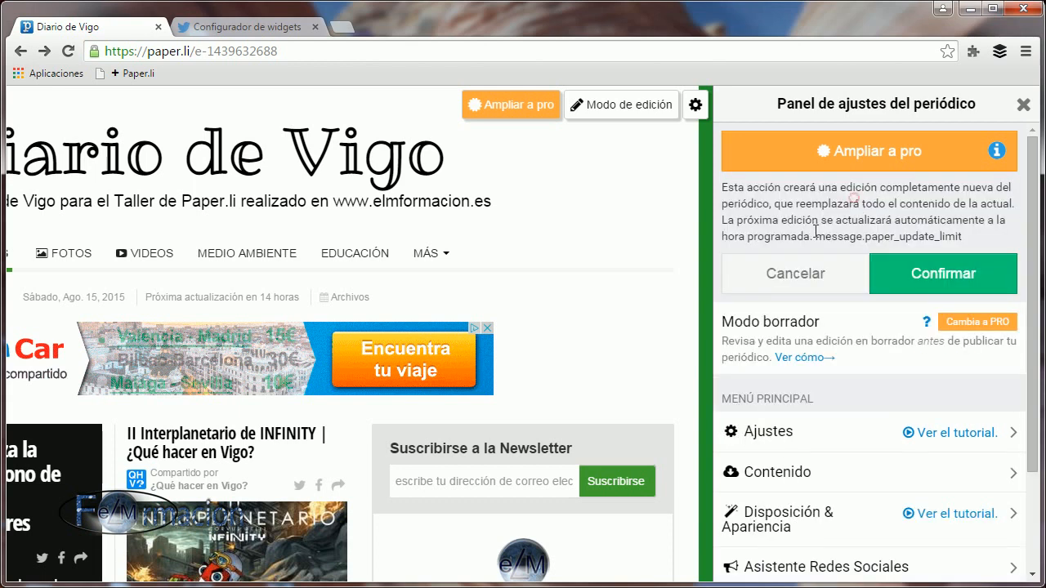
{"action": "left_click", "coordinate": [929, 280]}
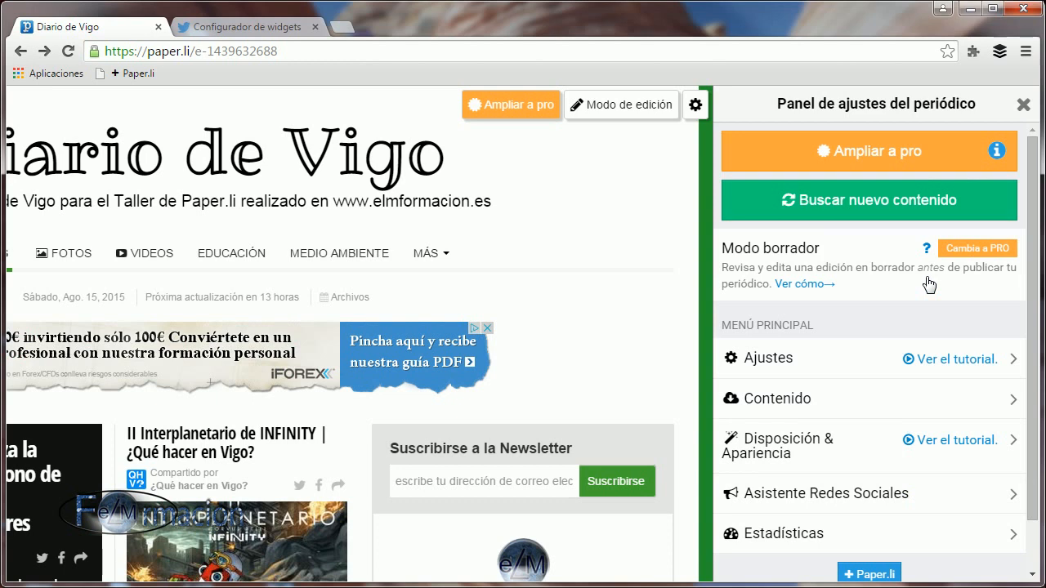
Close the newspaper's settings and look through the new edition's headlines, editor's note, videos, comments and photos.
{"action": "left_click", "coordinate": [1023, 109]}
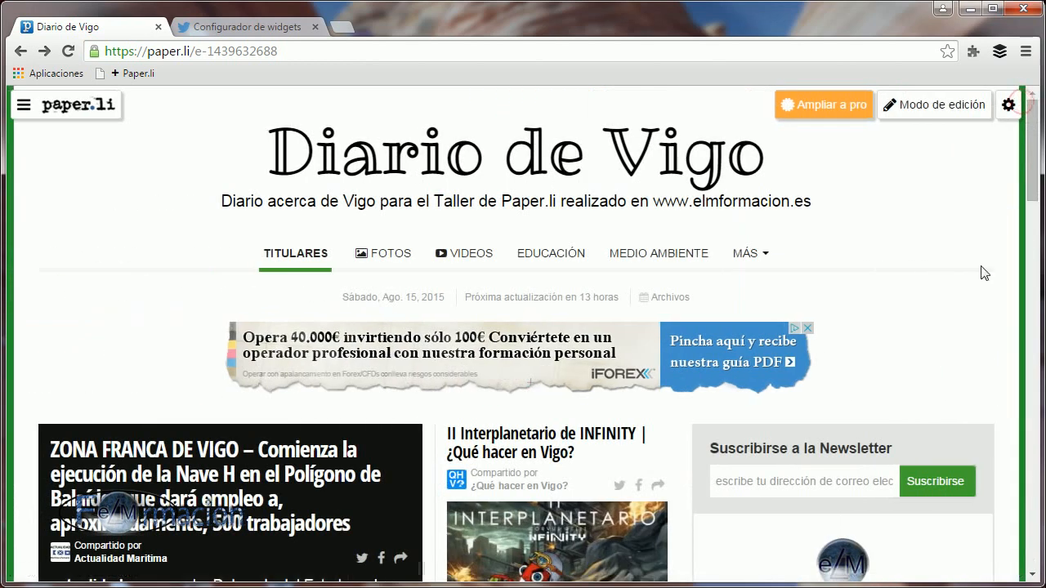
{"action": "scroll", "coordinate": [911, 262], "scroll_direction": "down", "scroll_amount": 2}
{"action": "scroll", "coordinate": [912, 262], "scroll_direction": "down", "scroll_amount": 3}
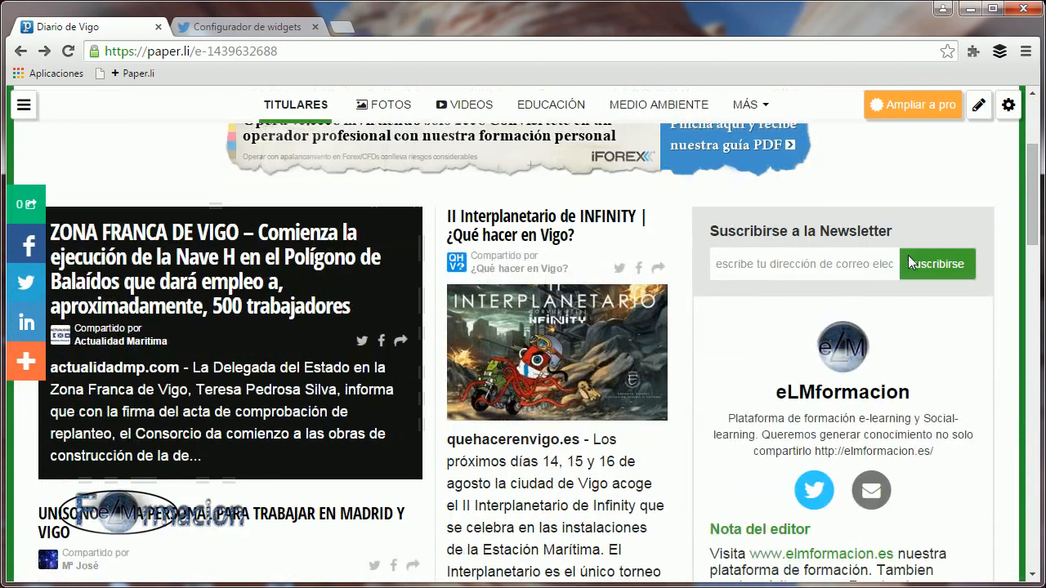
{"action": "scroll", "coordinate": [912, 263], "scroll_direction": "down", "scroll_amount": 5}
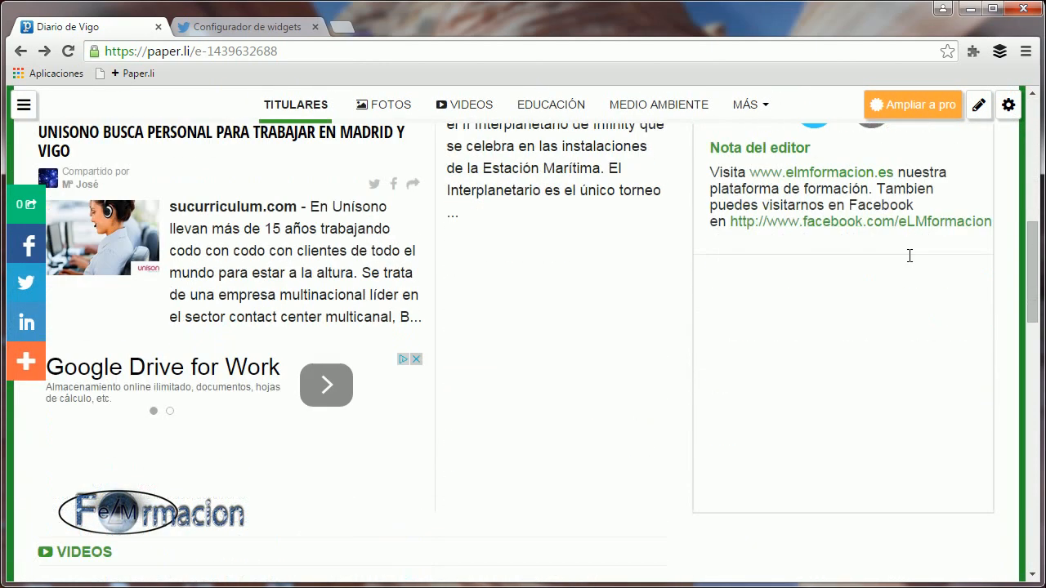
{"action": "scroll", "coordinate": [911, 263], "scroll_direction": "down", "scroll_amount": 5}
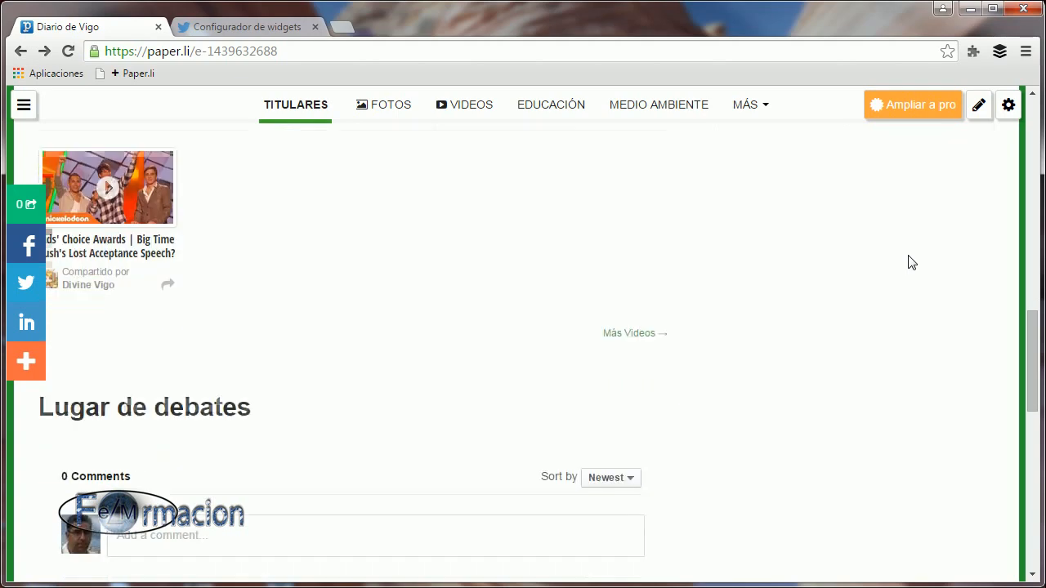
{"action": "scroll", "coordinate": [911, 262], "scroll_direction": "down", "scroll_amount": 6}
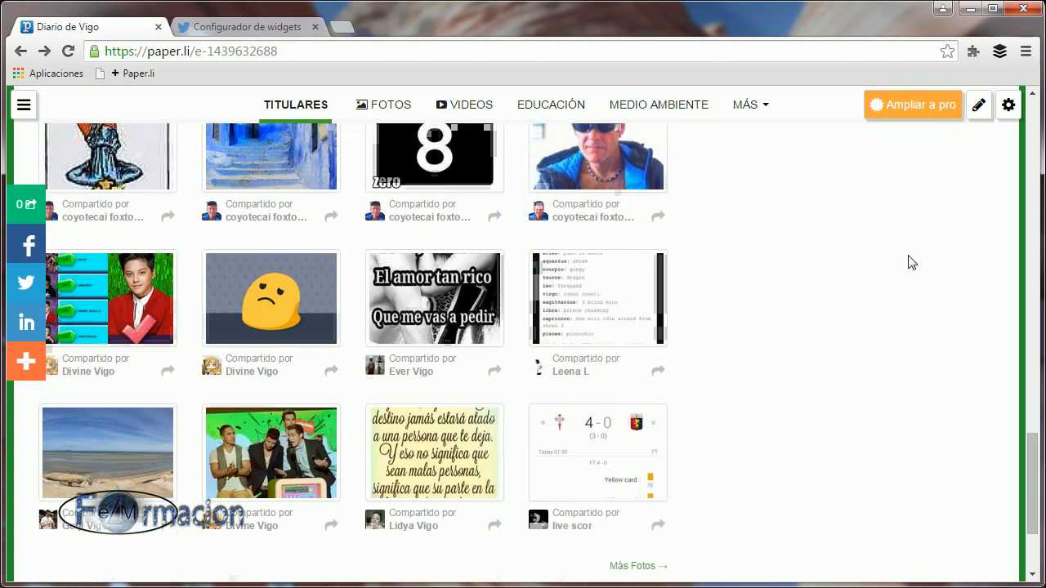
{"action": "scroll", "coordinate": [911, 262], "scroll_direction": "up", "scroll_amount": 11}
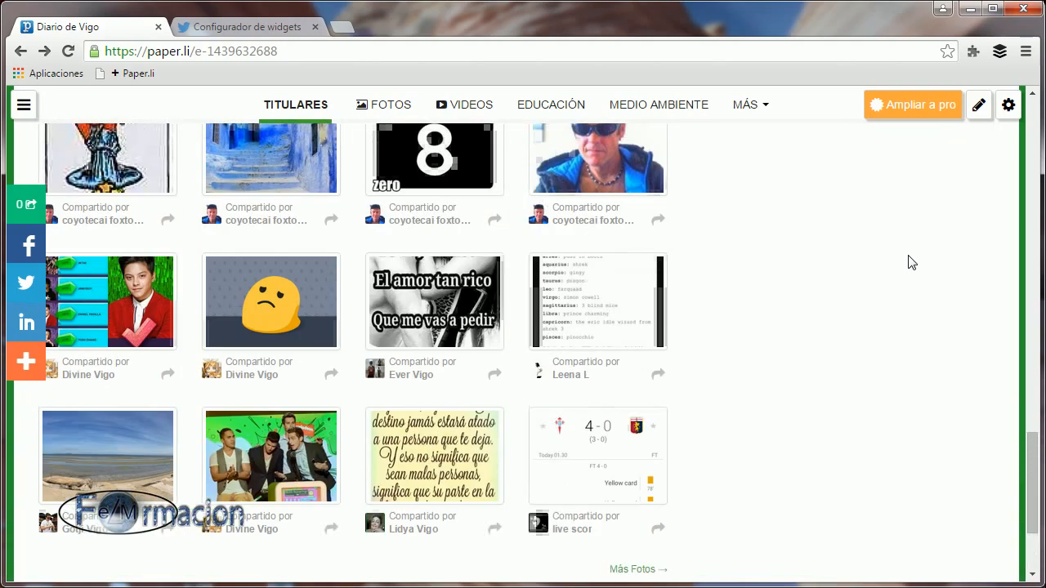
{"action": "scroll", "coordinate": [912, 262], "scroll_direction": "up", "scroll_amount": 9}
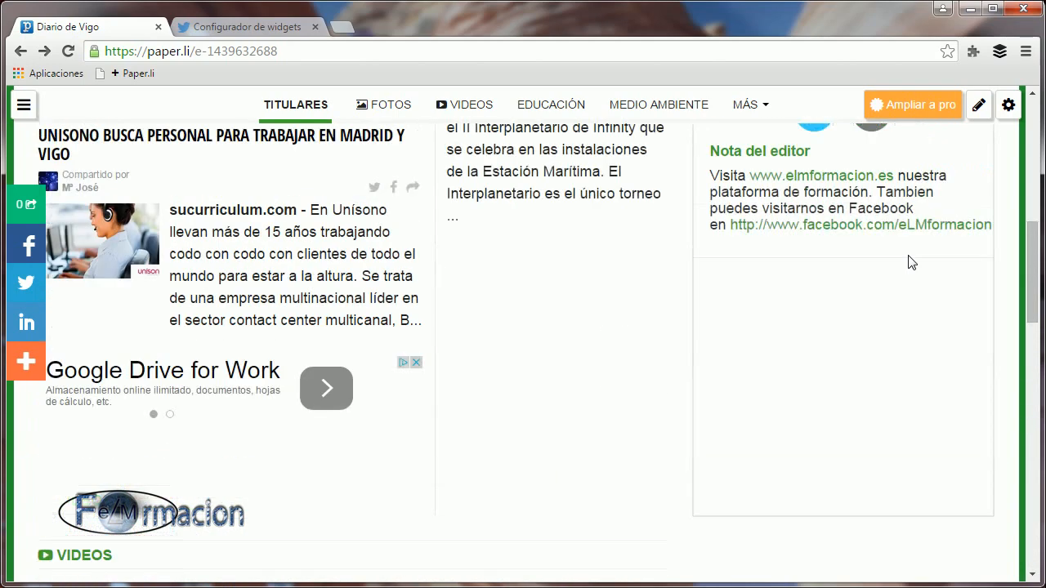
{"action": "scroll", "coordinate": [911, 262], "scroll_direction": "up", "scroll_amount": 2}
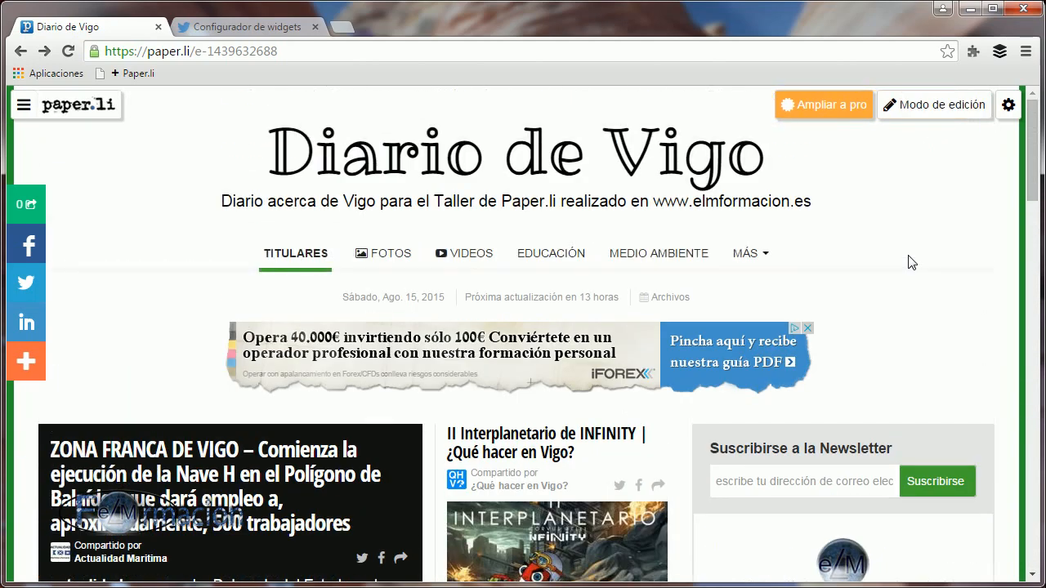